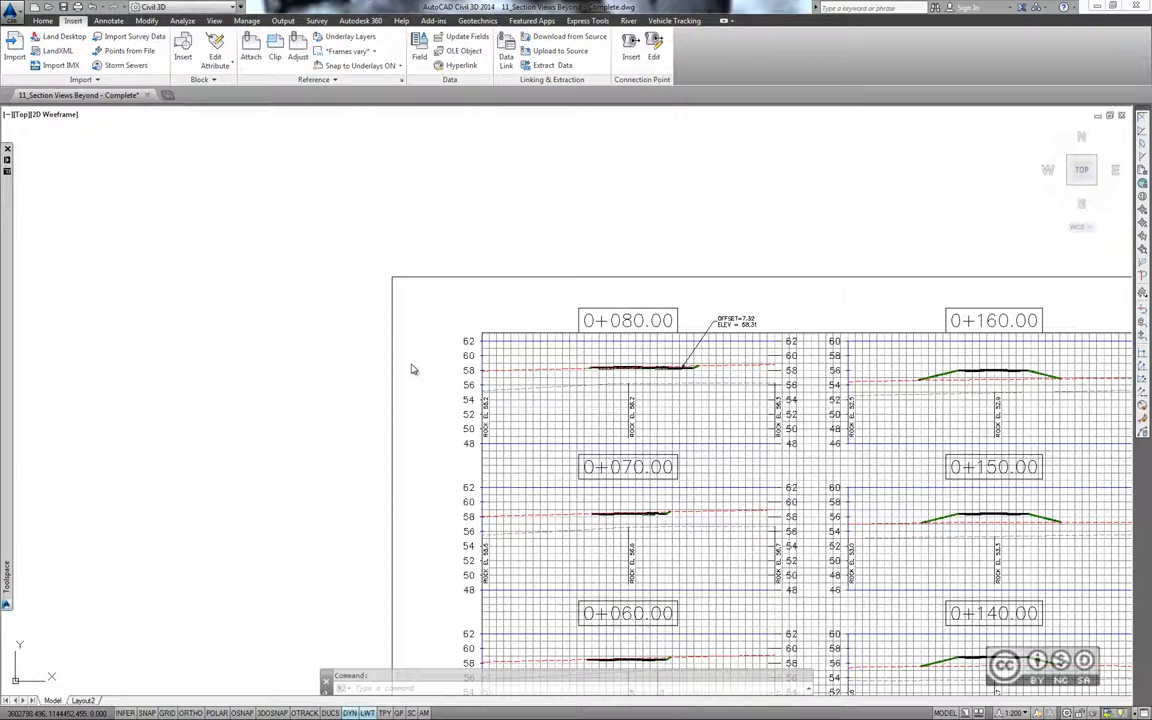
# - Zoom out to view the whole sheet of section views, including 0+160.00
pyautogui.click(704, 239)
pyautogui.scroll(-1, 704, 239)
pyautogui.scroll(-1, 704, 239)
pyautogui.scroll(-1, 704, 239)
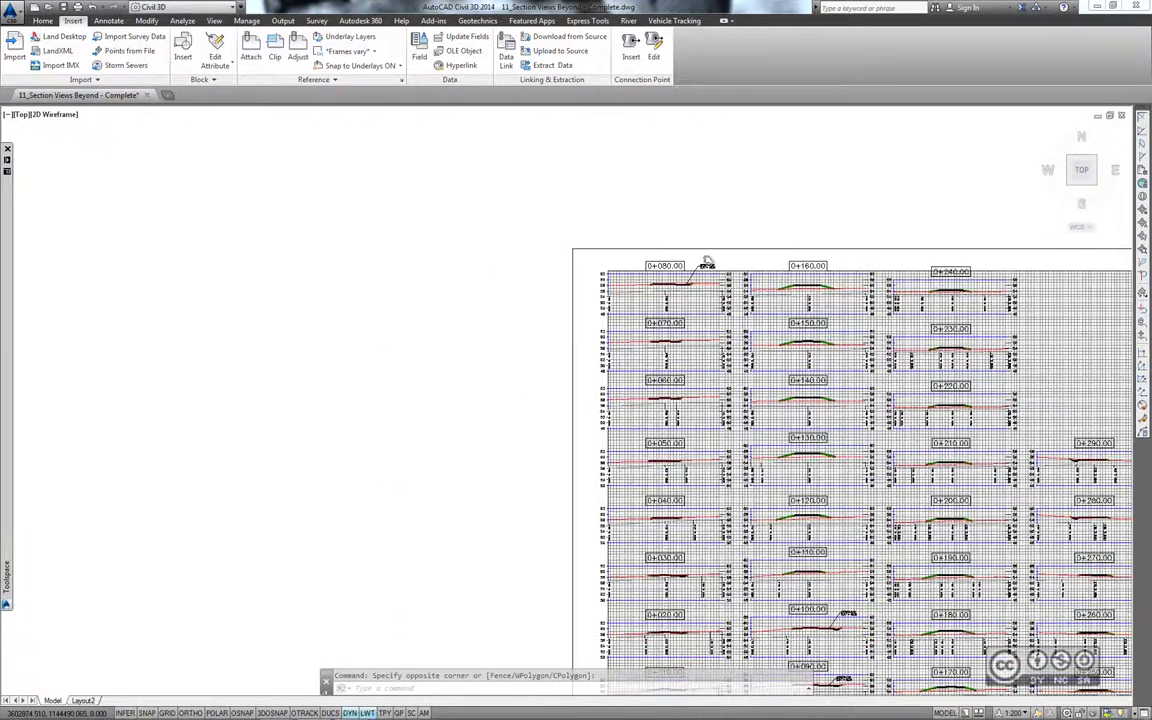
pyautogui.moveTo(707, 262)
pyautogui.mouseDown(button='middle')
pyautogui.moveTo(632, 185)
pyautogui.moveTo(628, 153)
pyautogui.mouseUp(button='middle')
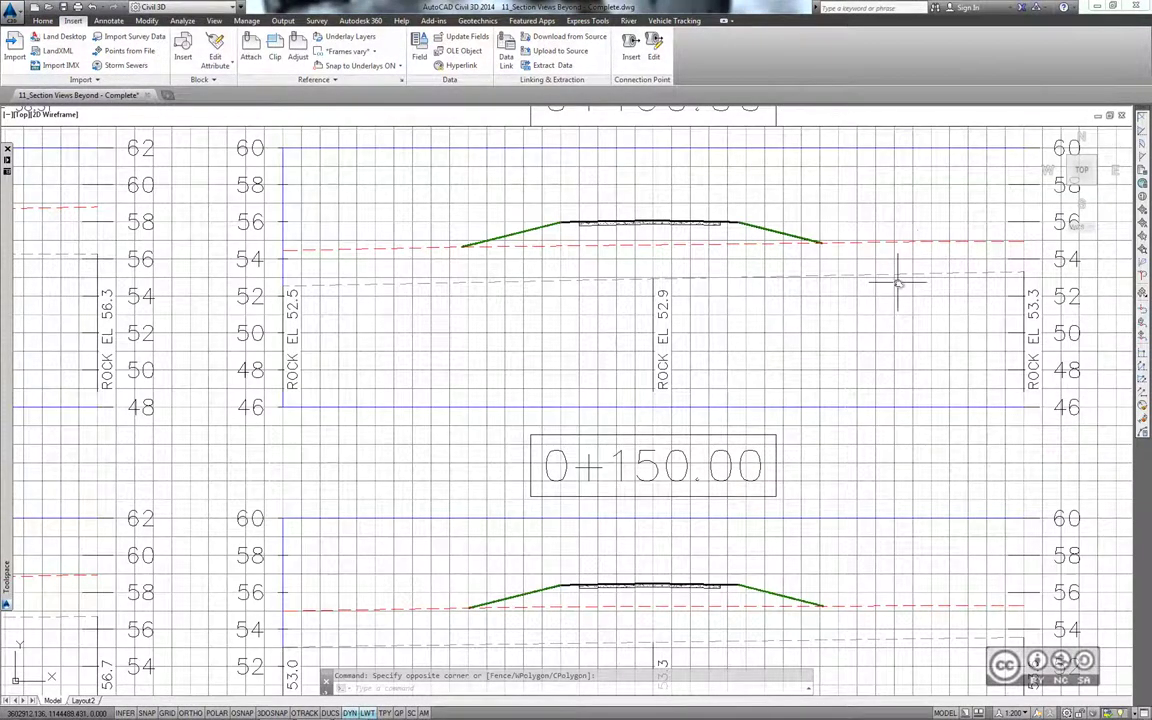
pyautogui.moveTo(896, 284); pyautogui.dragTo(887, 318, button='middle')
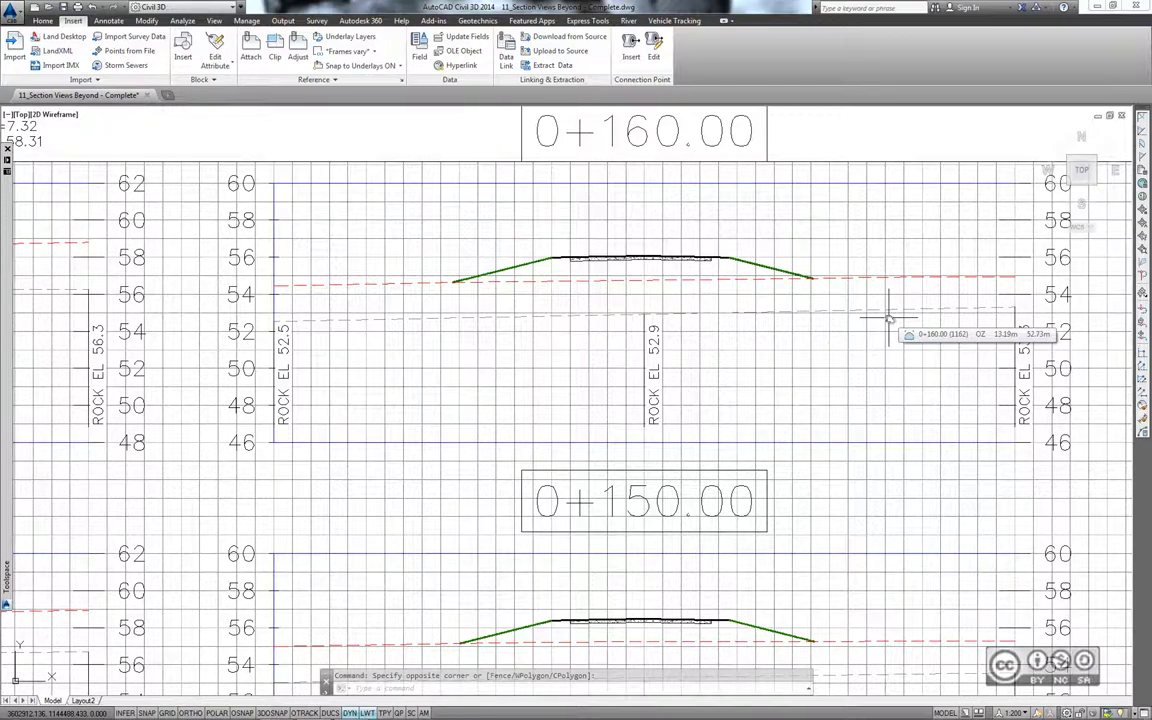
# - Zoom in on the 0+080 section and bring up the Select File dialog
pyautogui.moveTo(463, 329); pyautogui.dragTo(950, 320, button='middle')
pyautogui.scroll(-4, 745, 345)
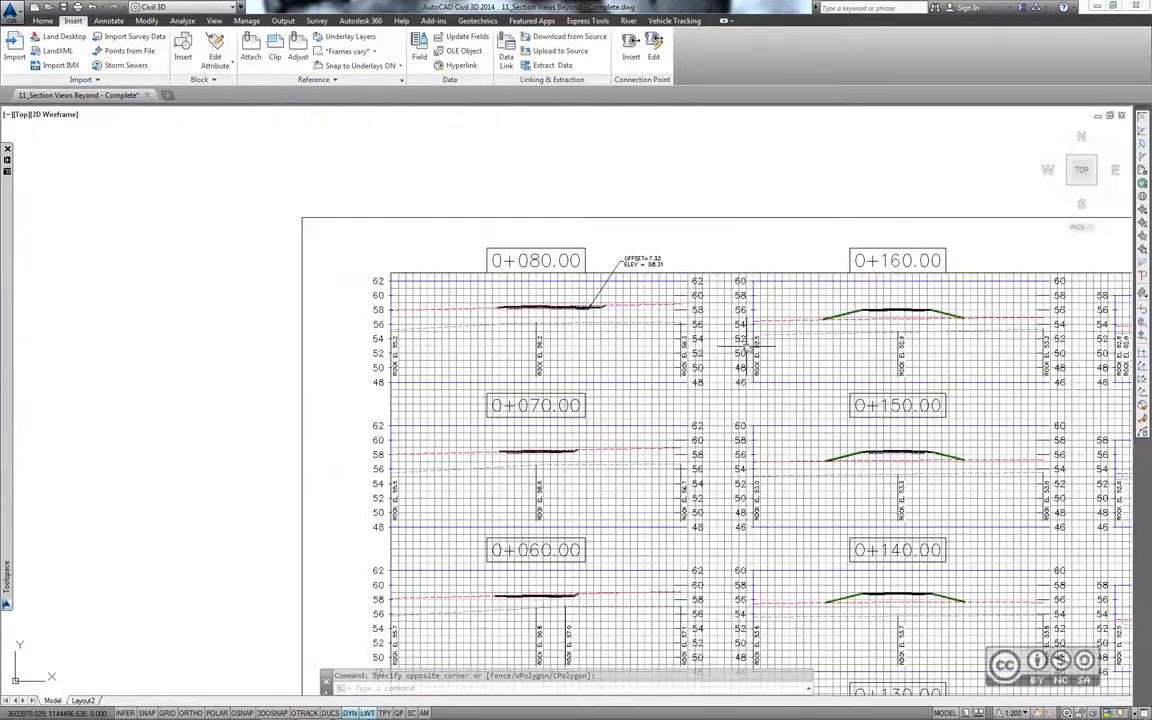
pyautogui.moveTo(745, 345); pyautogui.dragTo(937, 322, button='middle')
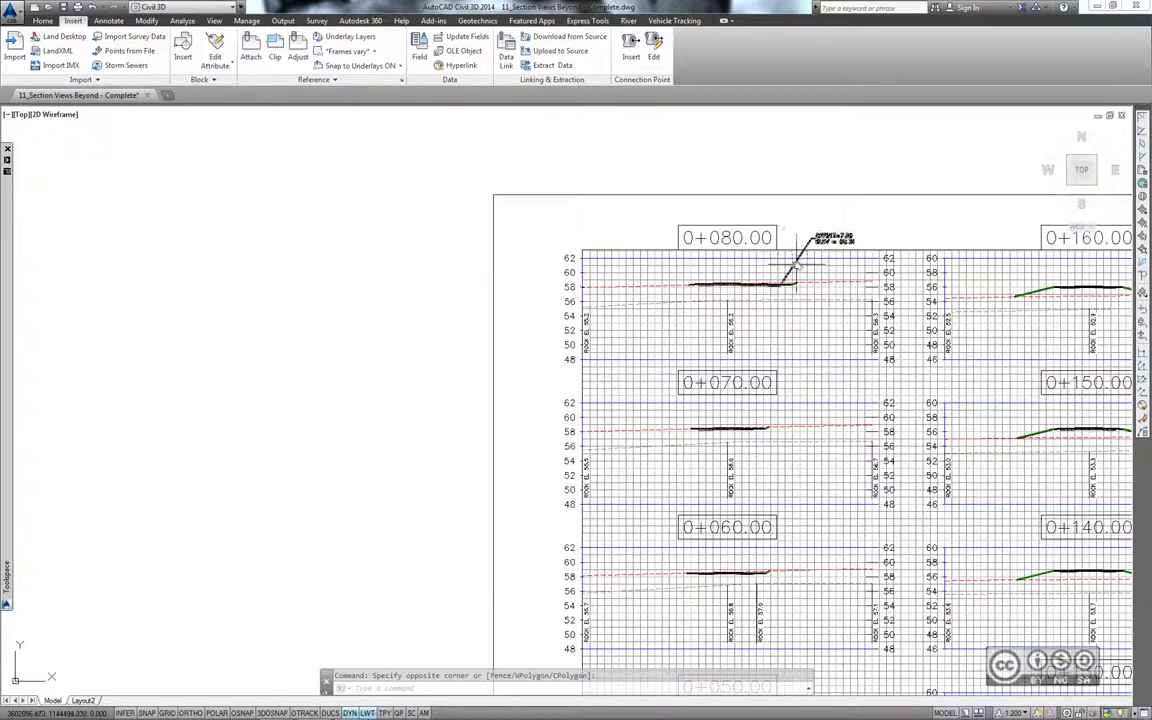
pyautogui.moveTo(607, 301); pyautogui.dragTo(692, 245, button='middle')
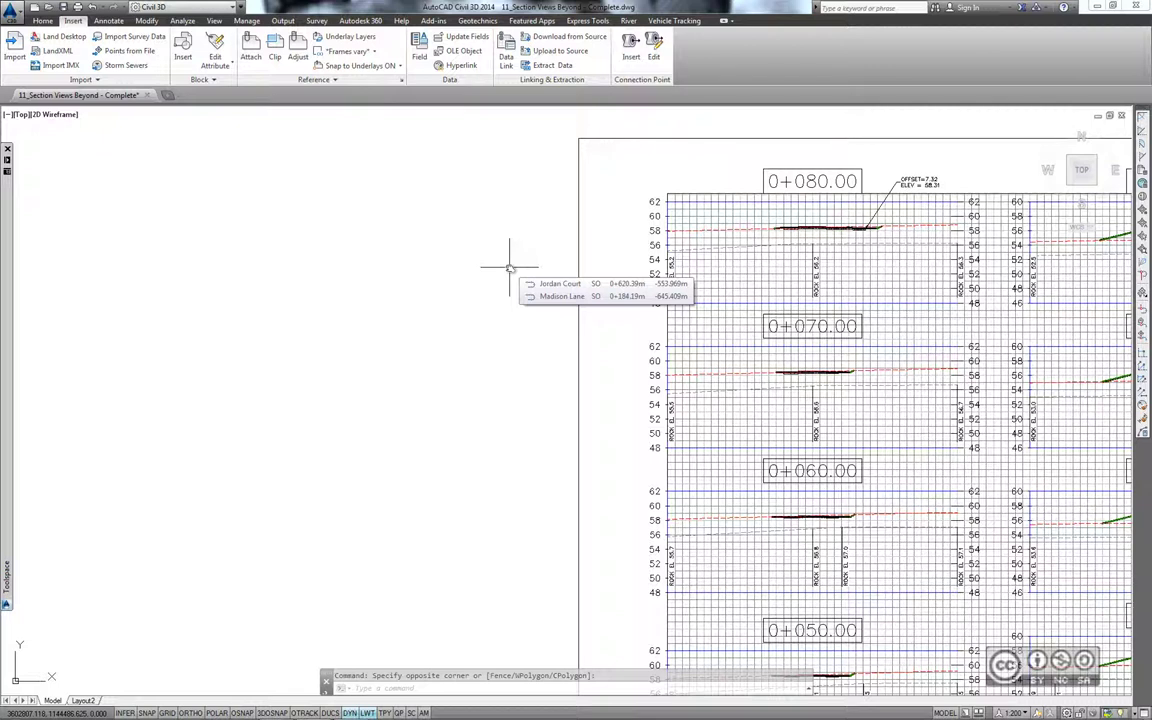
pyautogui.moveTo(509, 268)
pyautogui.scroll(5, 600, 226)
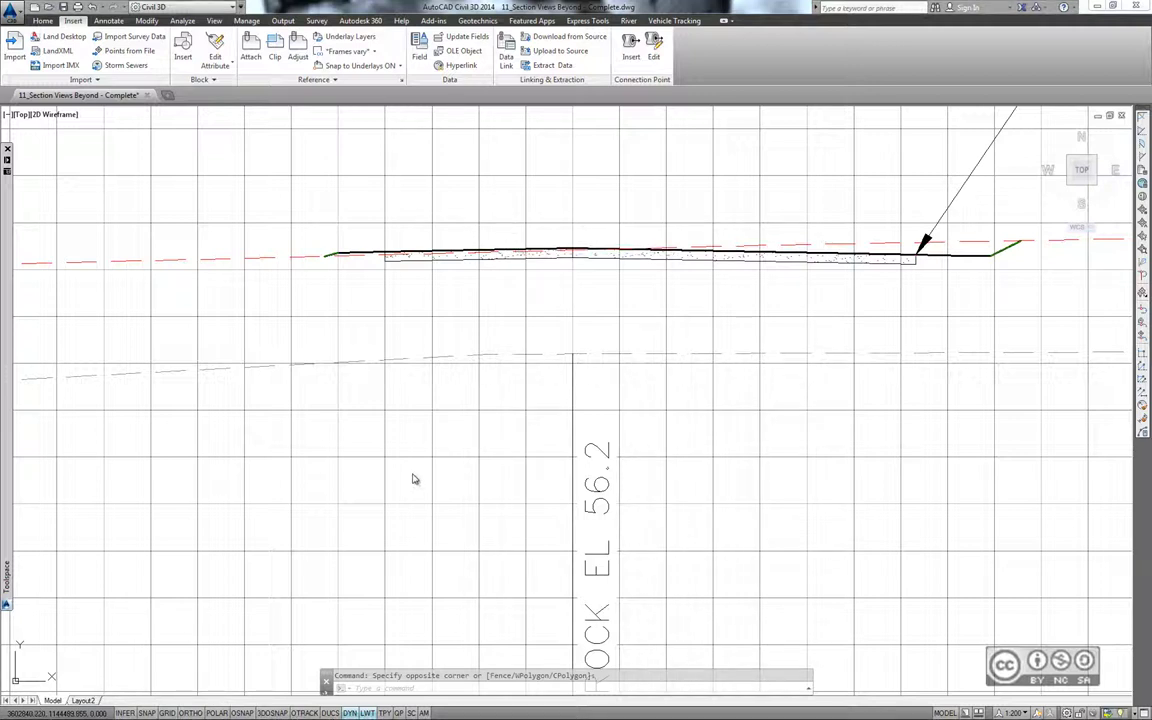
pyautogui.click(48, 7)
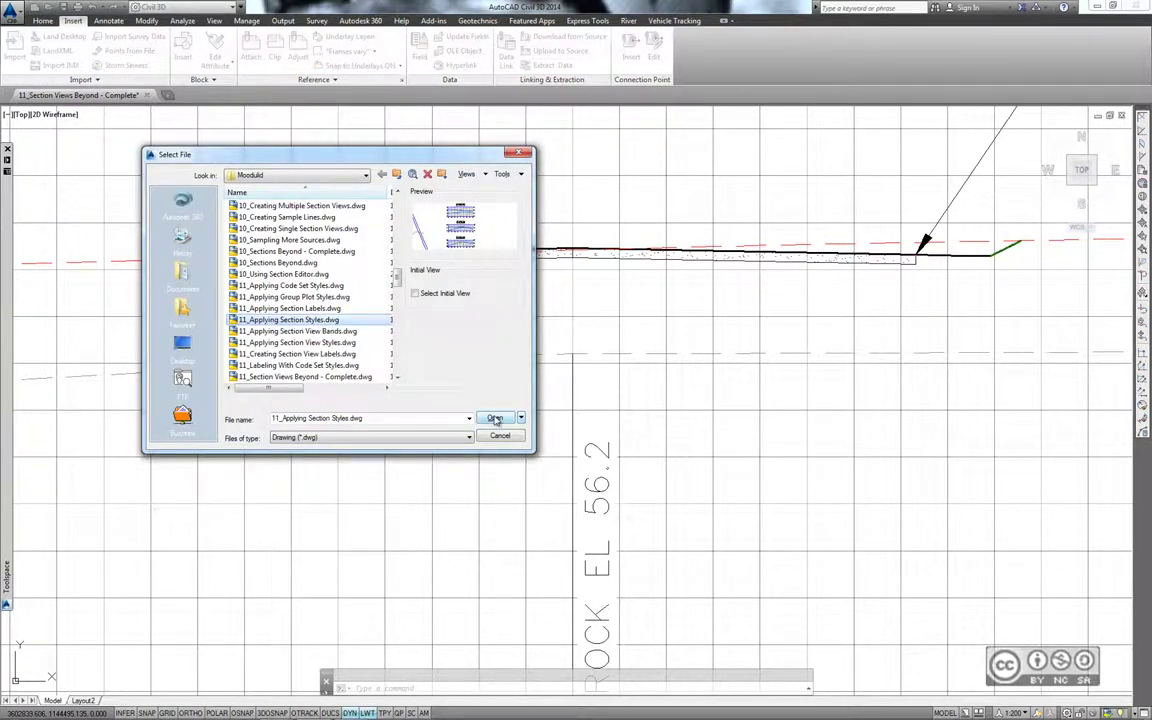
# - Open 11_Applying Section Styles.dwg from the Select File dialog
pyautogui.click(493, 417)
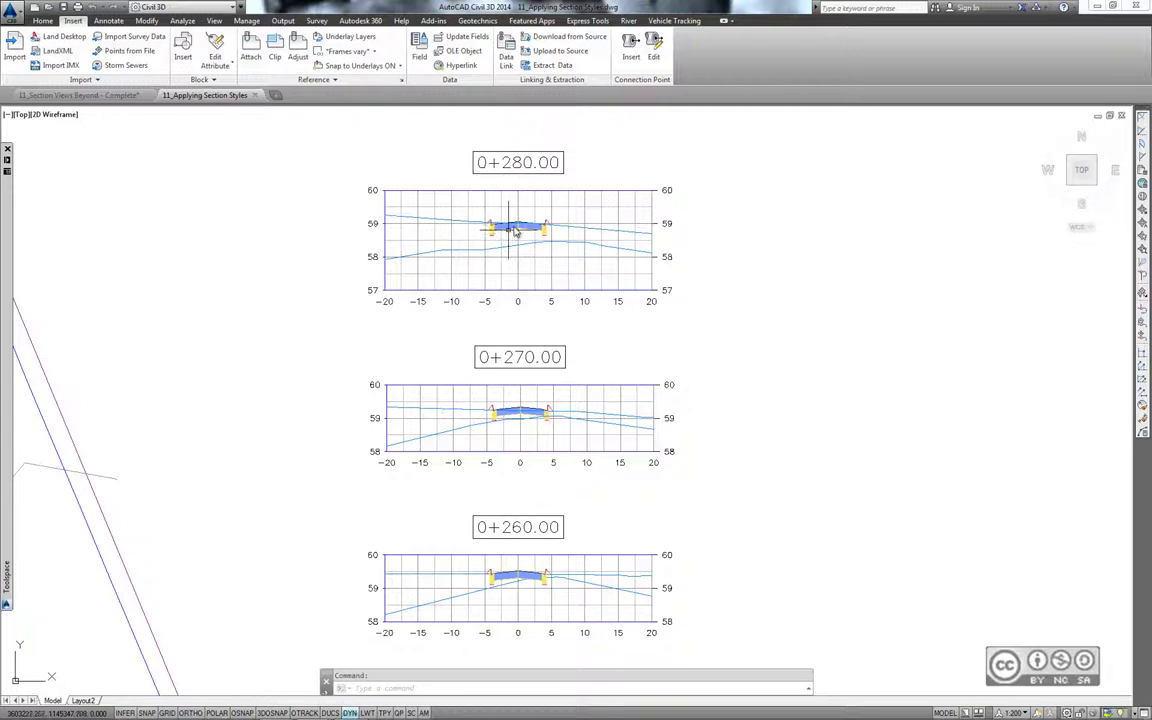
# - Change the Rock ground line at station 0+260 from Finished Ground to the Rock object style
pyautogui.moveTo(489, 226); pyautogui.dragTo(551, 221, button='middle')
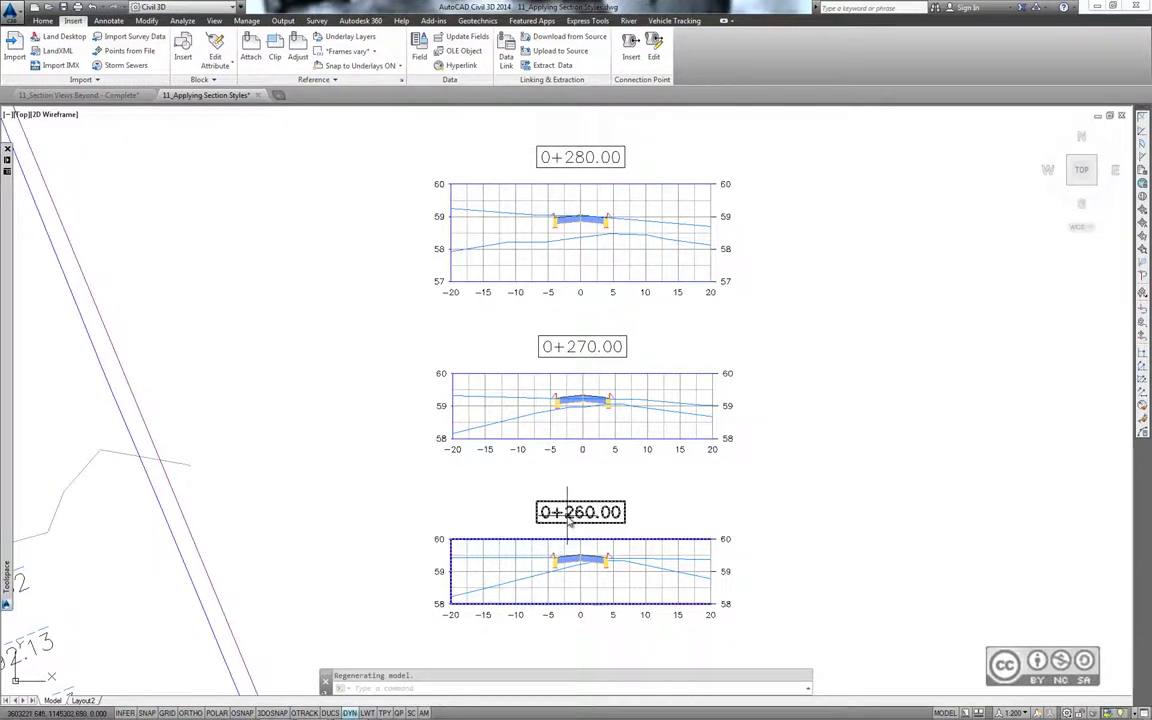
pyautogui.click(535, 576)
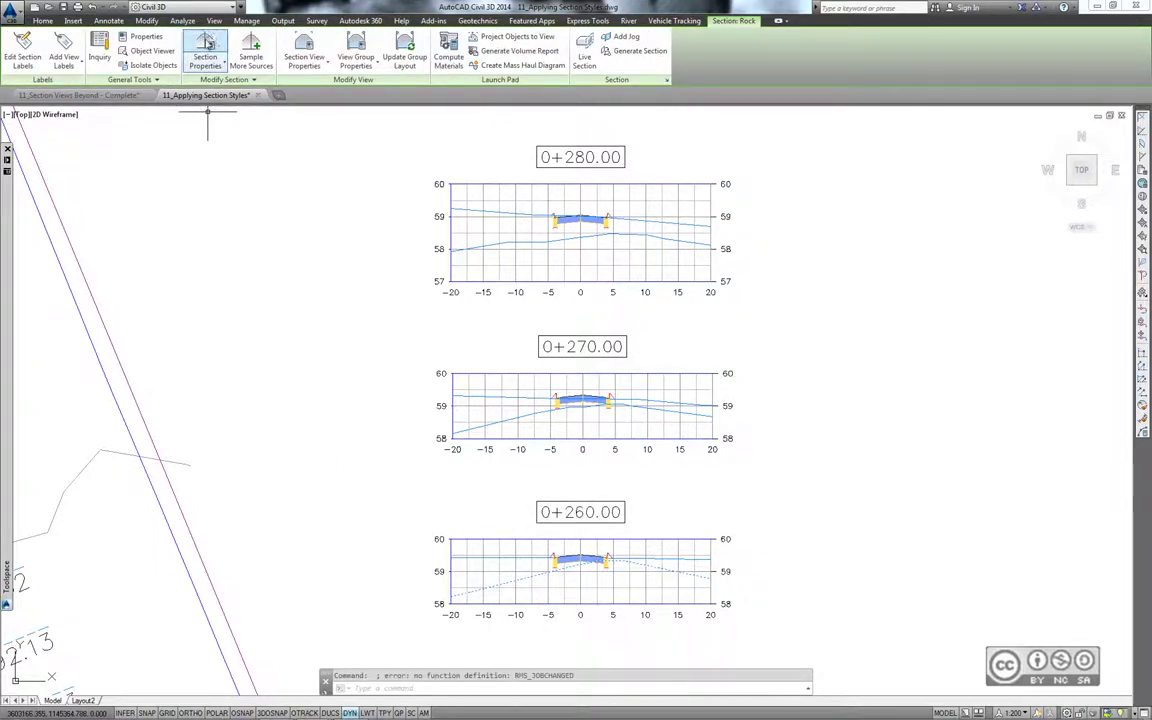
pyautogui.click(205, 47)
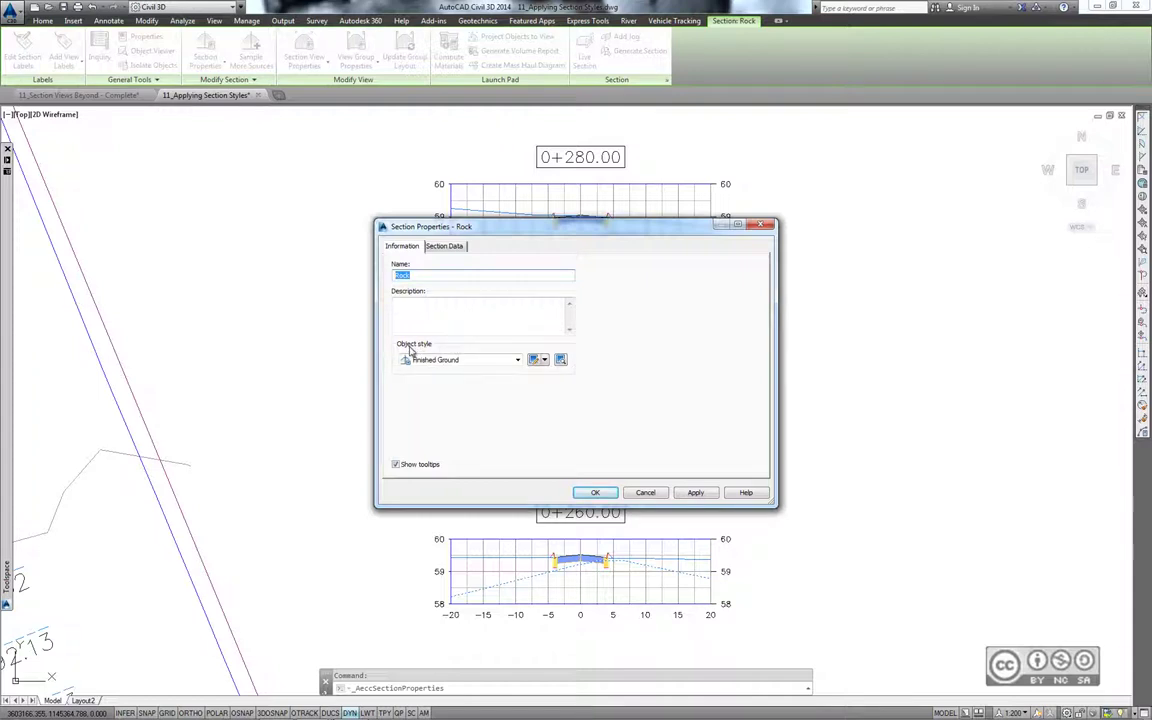
pyautogui.click(455, 362)
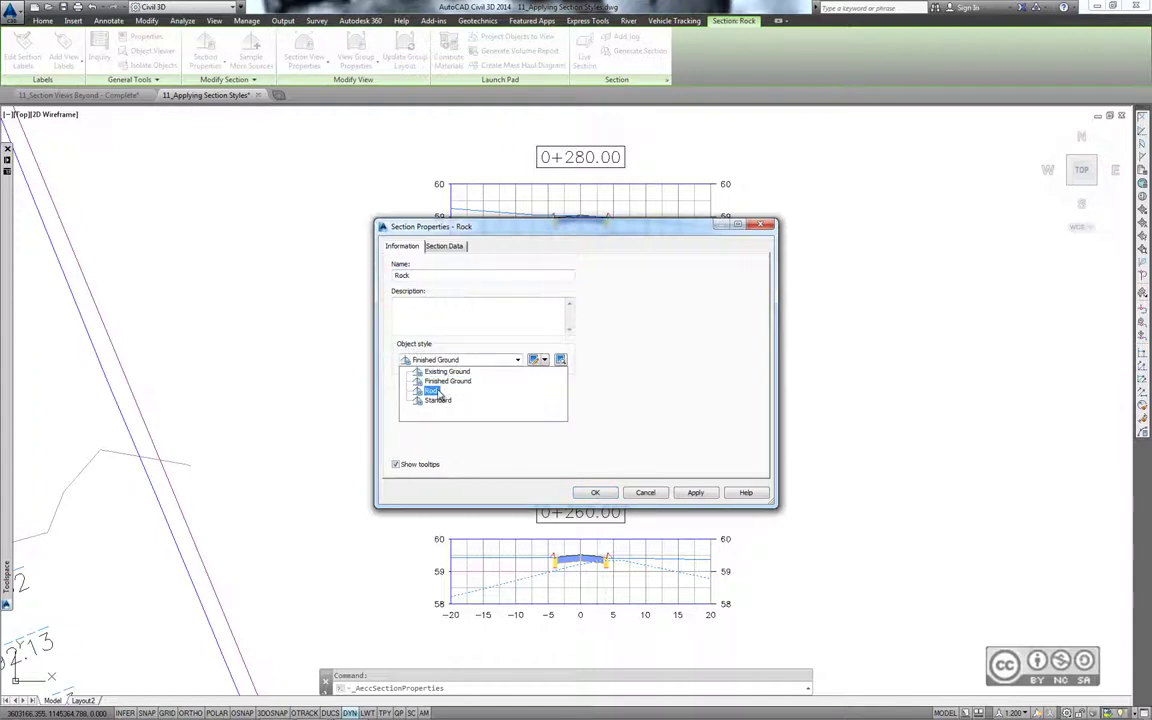
pyautogui.click(430, 392)
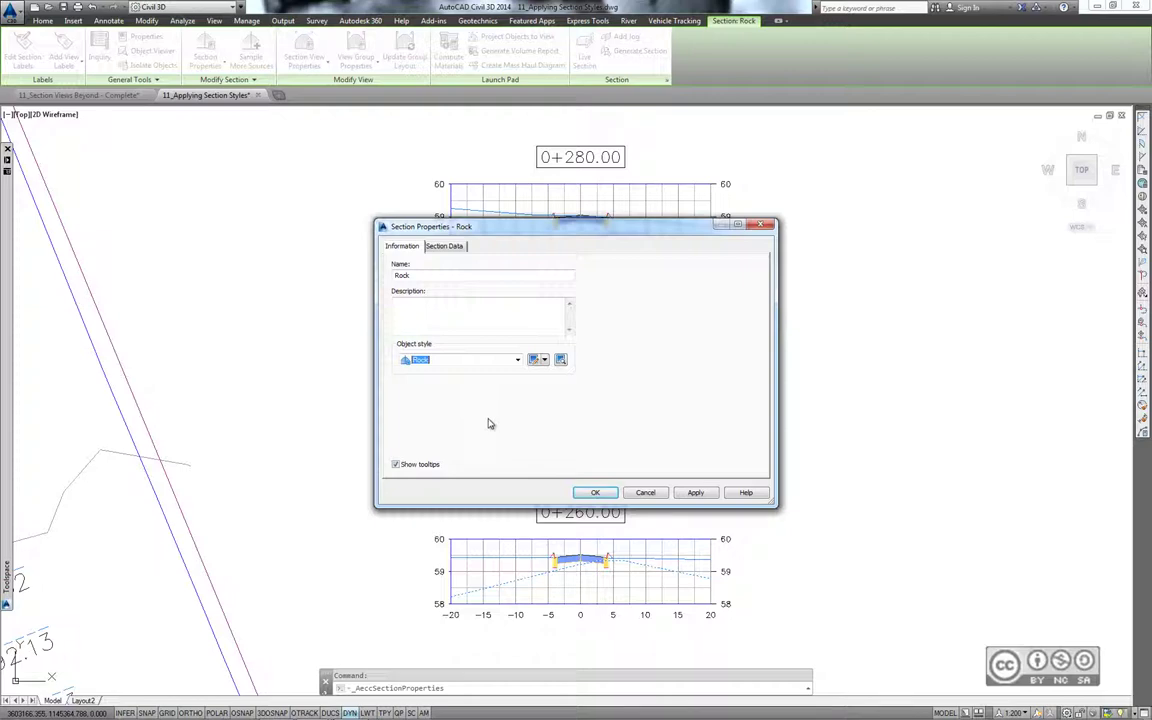
pyautogui.click(594, 492)
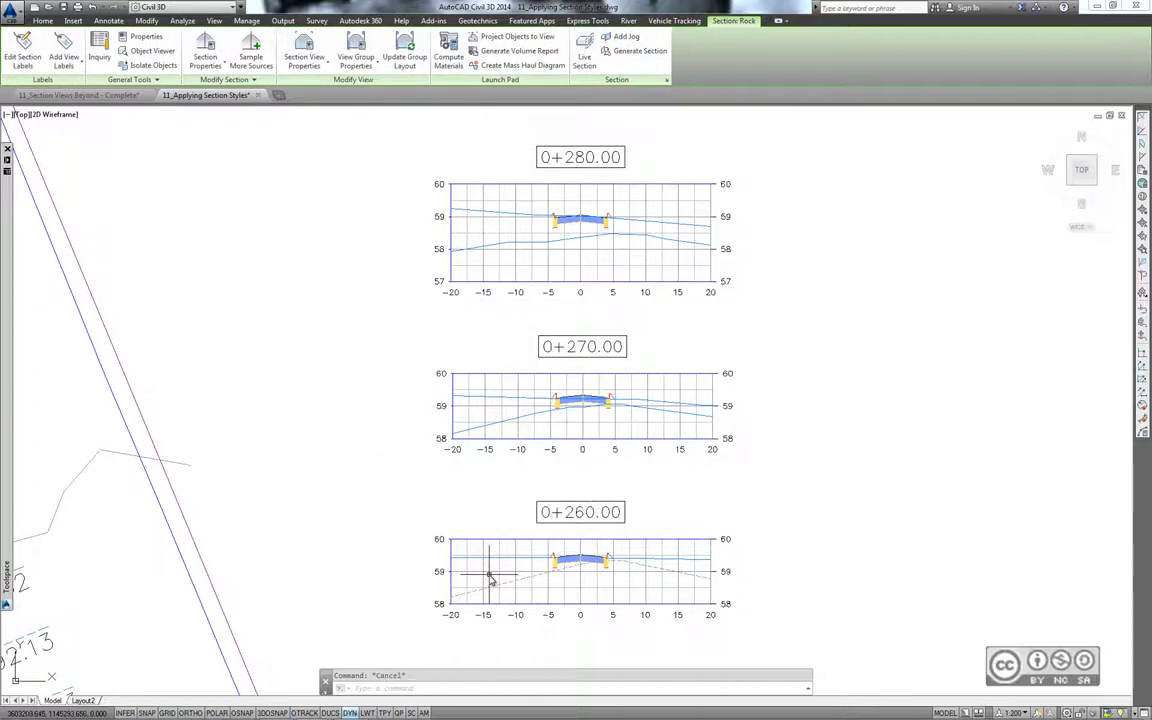
pyautogui.press('Escape')
pyautogui.scroll(4, 491, 573)
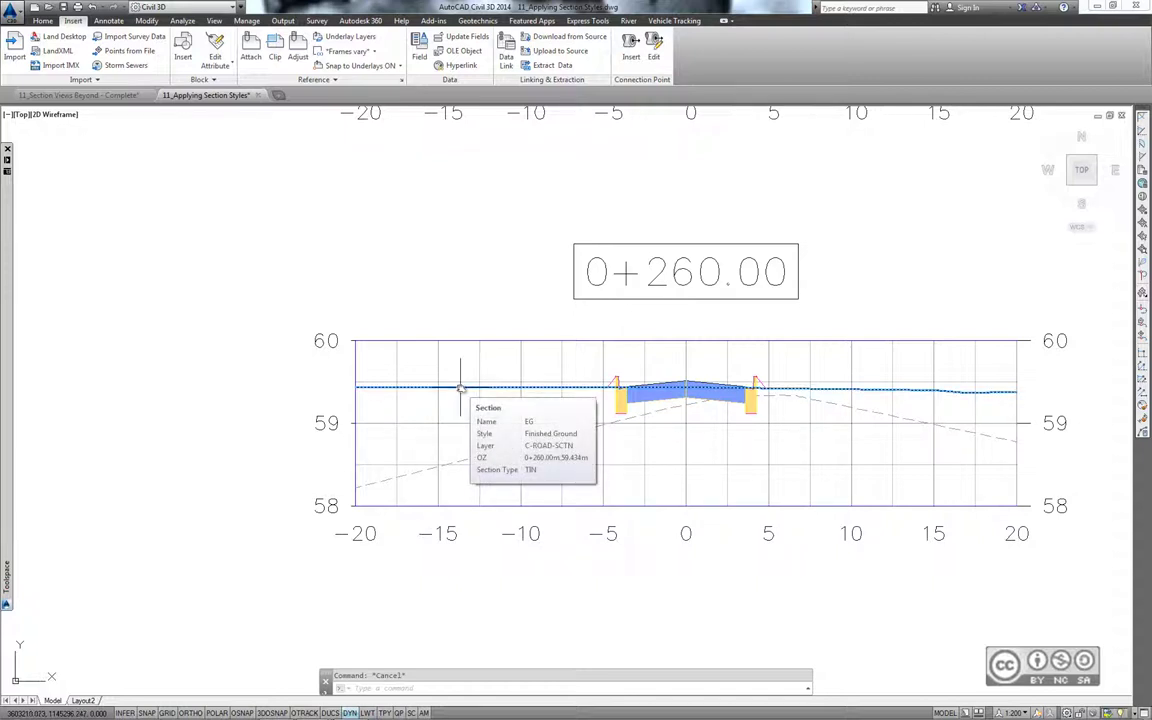
# - Switch the EG ground line at 0+260 to the dotted Existing Ground object style
pyautogui.click(460, 388)
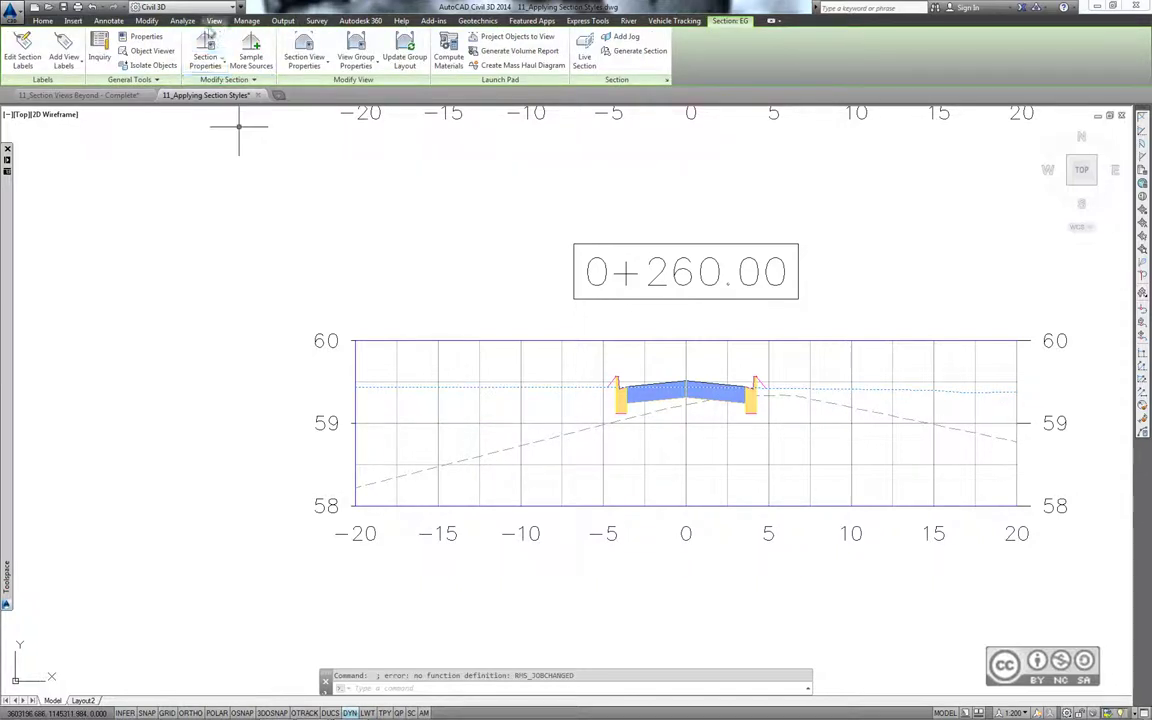
pyautogui.click(207, 44)
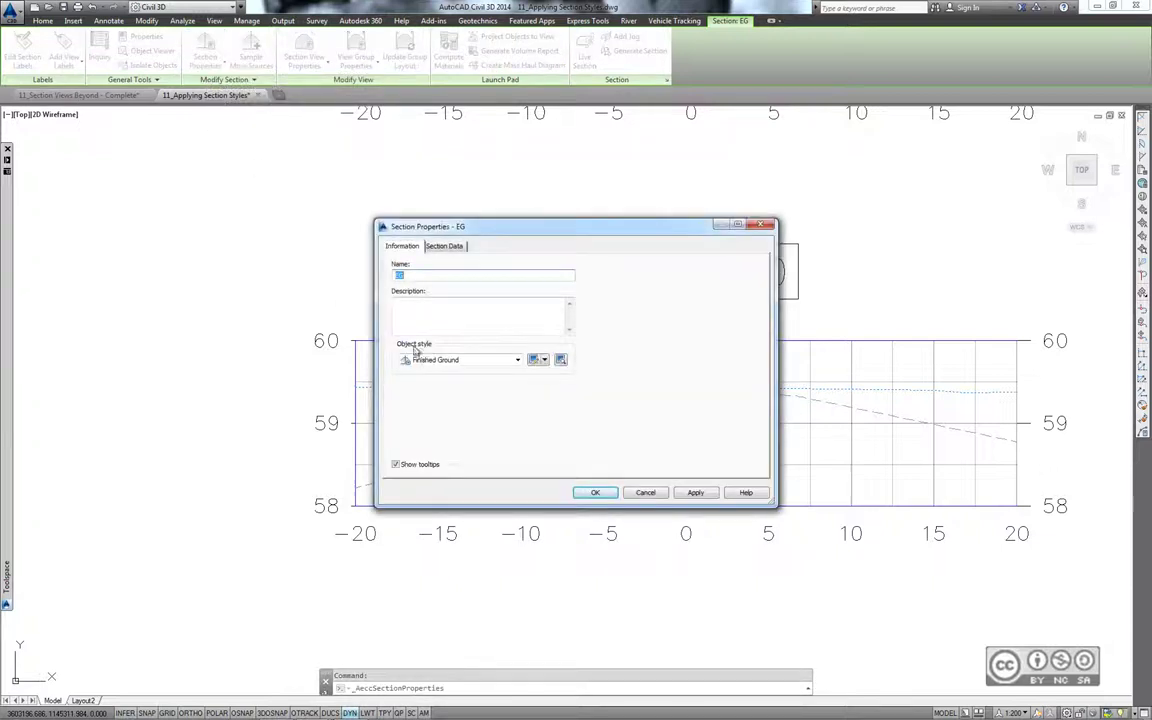
pyautogui.click(473, 360)
pyautogui.click(450, 375)
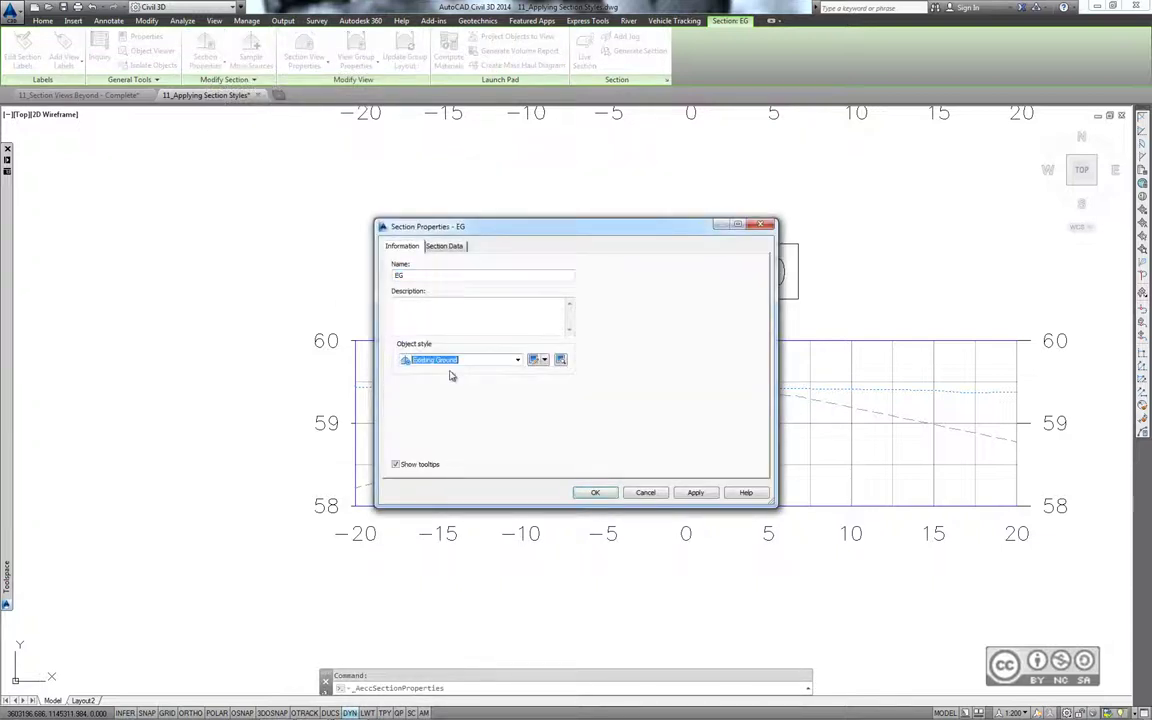
pyautogui.click(595, 492)
pyautogui.press('Escape')
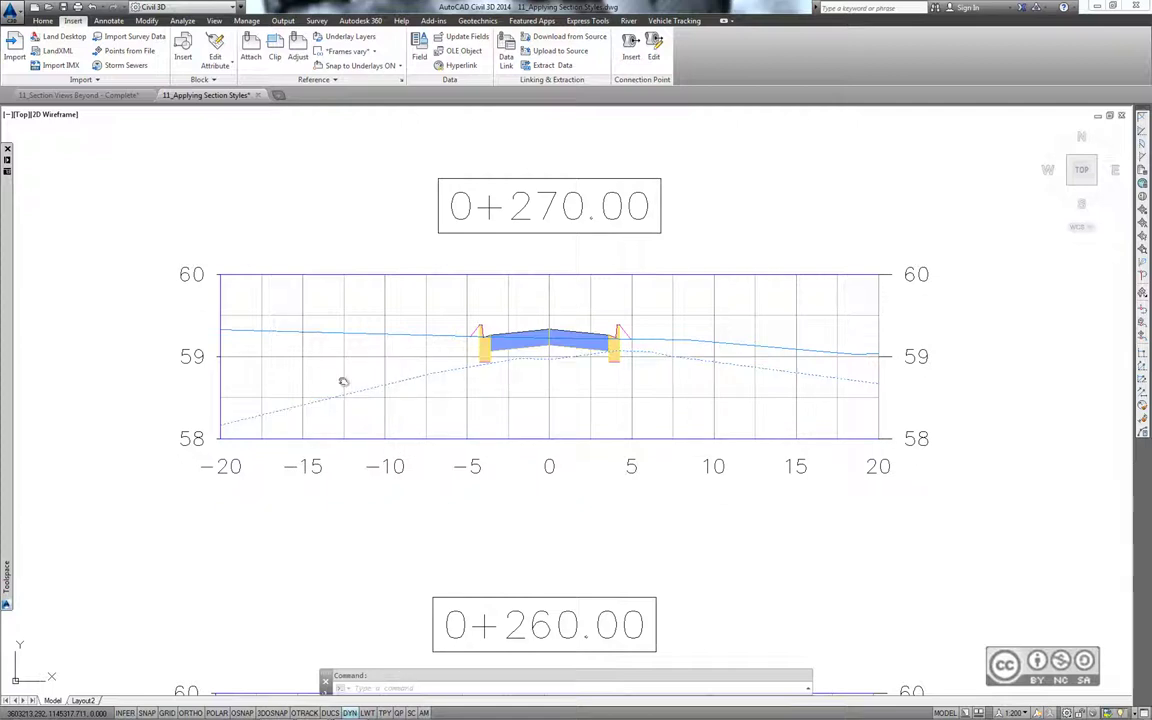
# - Set the Rock section at station 0+270 to the Rock style in the Properties palette
pyautogui.click(368, 372)
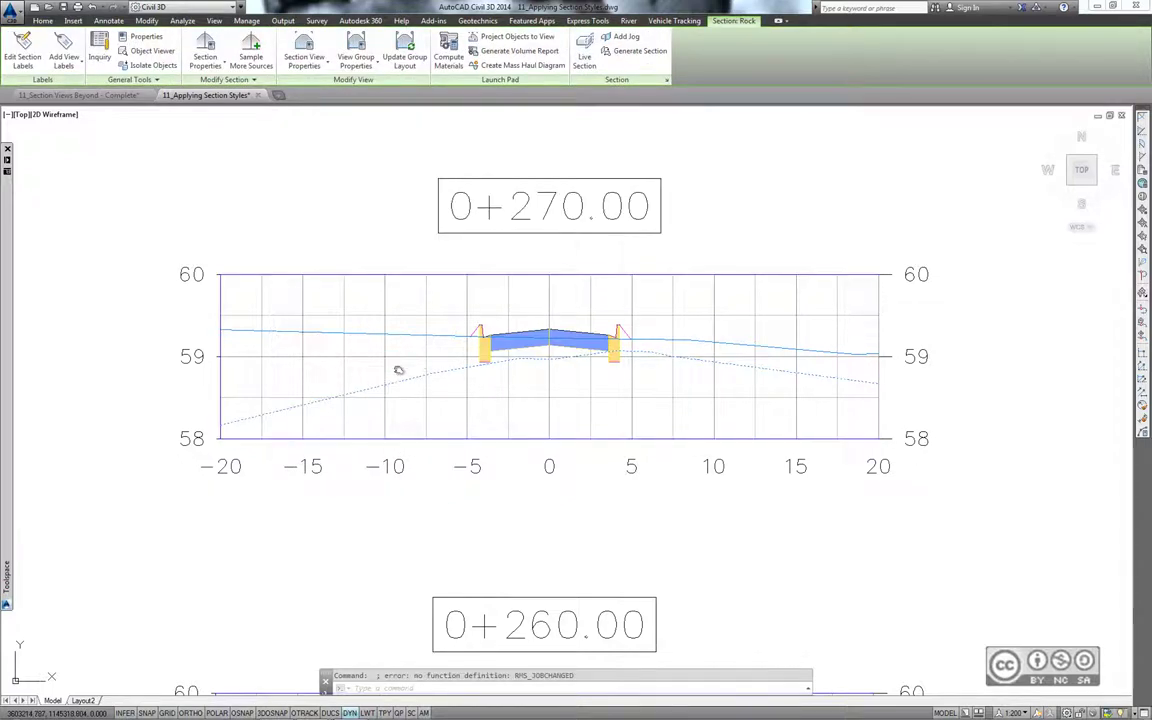
pyautogui.rightClick(399, 372)
pyautogui.click(440, 461)
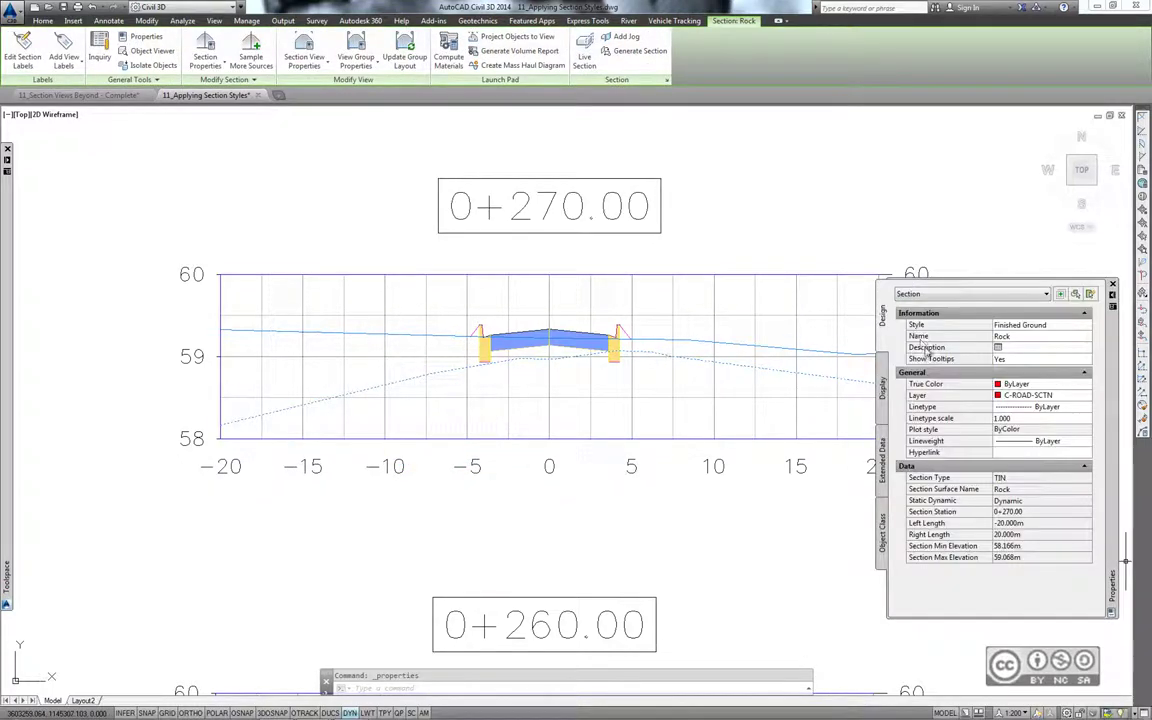
pyautogui.click(1020, 325)
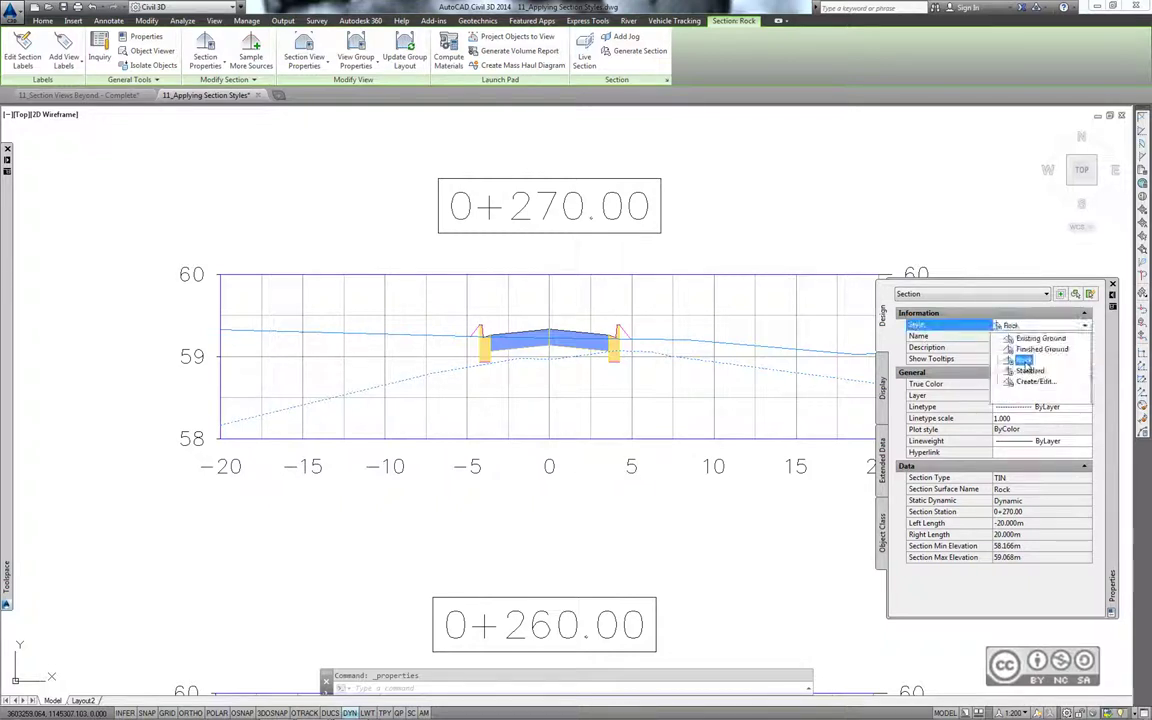
pyautogui.click(1024, 360)
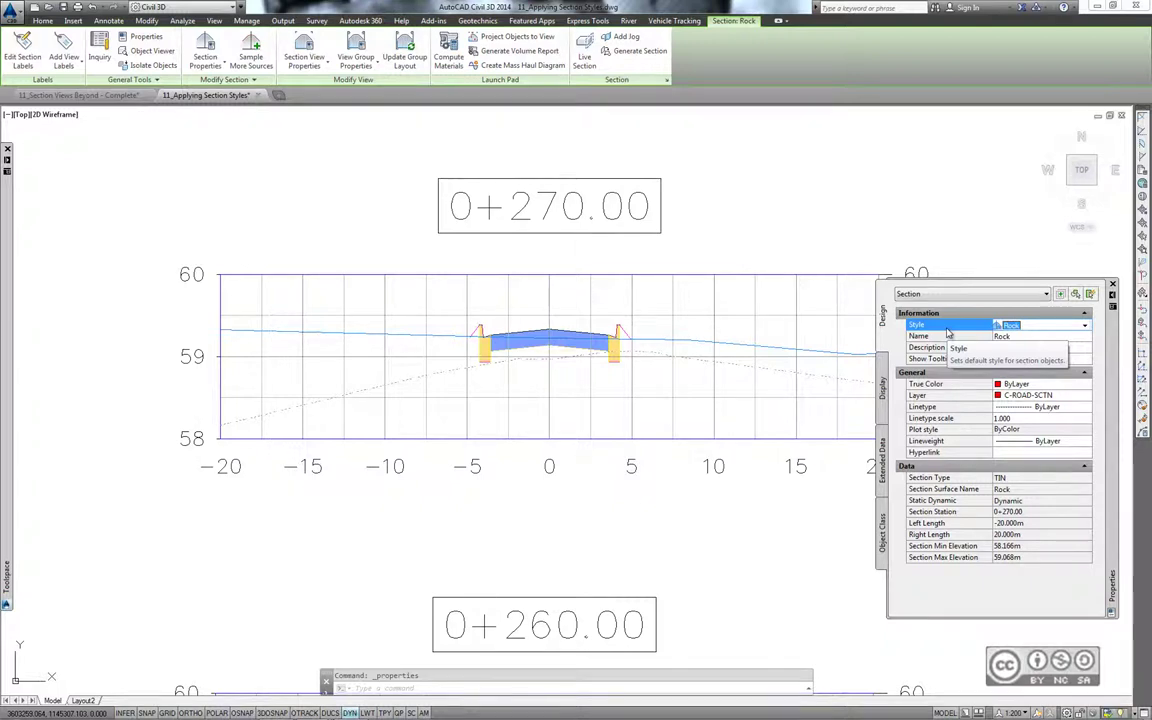
pyautogui.press('Escape')
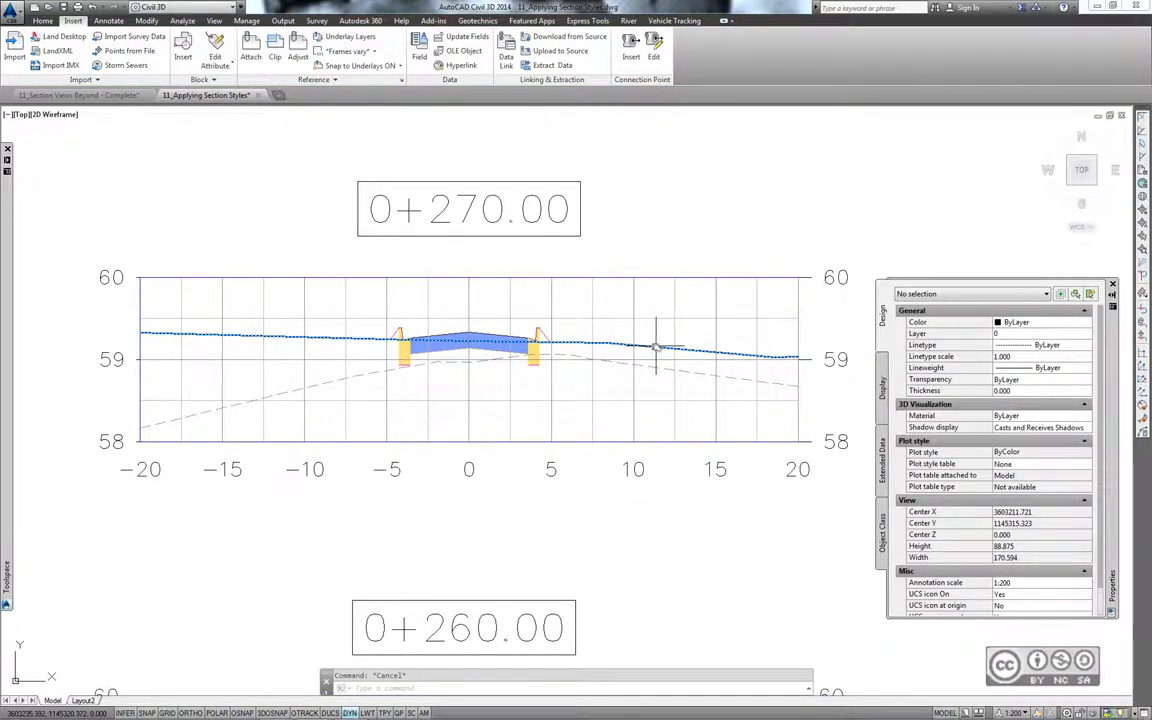
# - Set the EG section at station 0+270 to the Existing Ground style
pyautogui.click(656, 347)
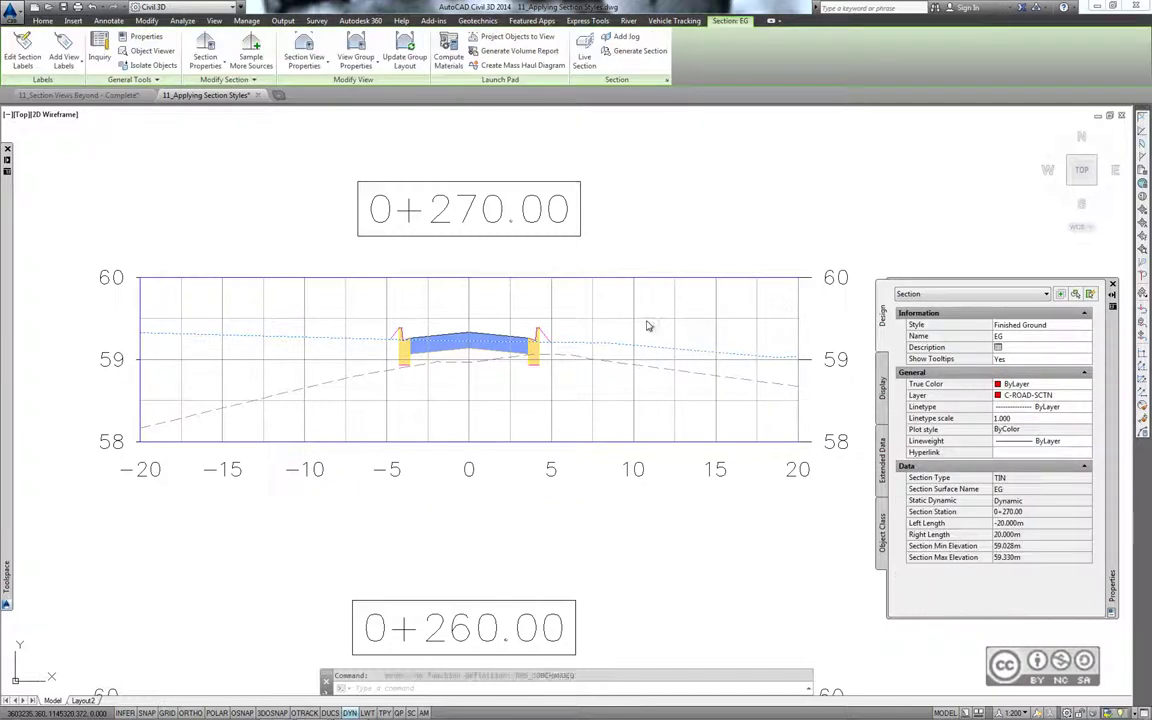
pyautogui.click(1029, 326)
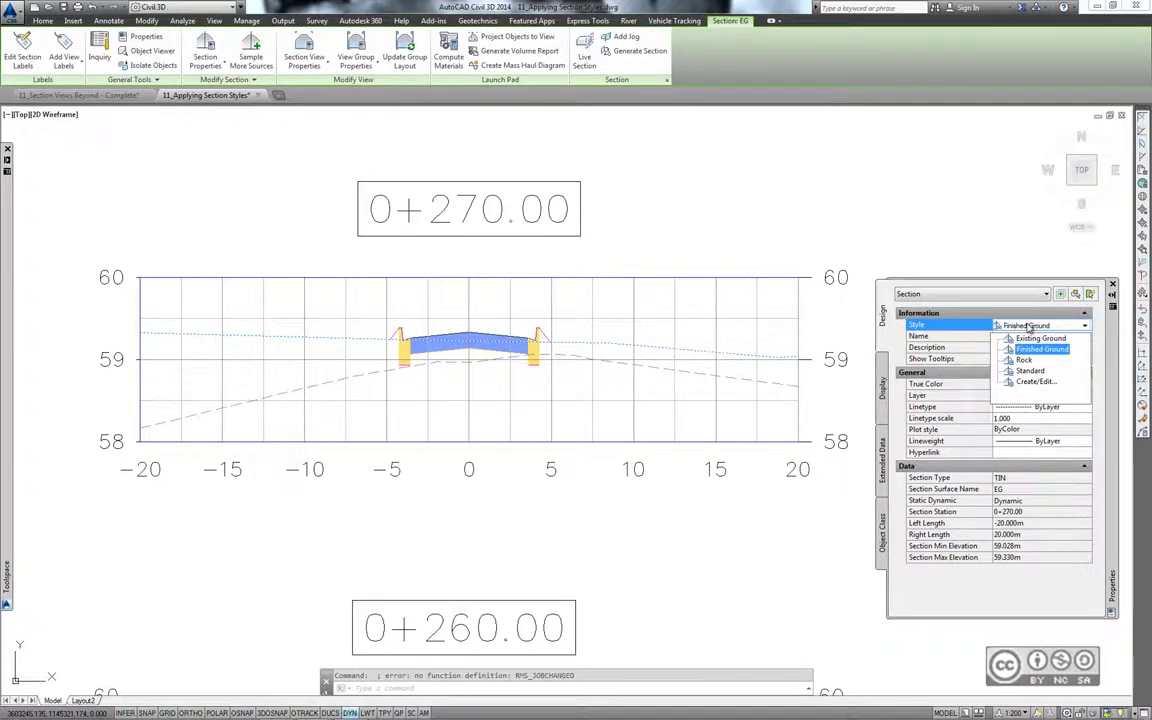
pyautogui.click(1038, 338)
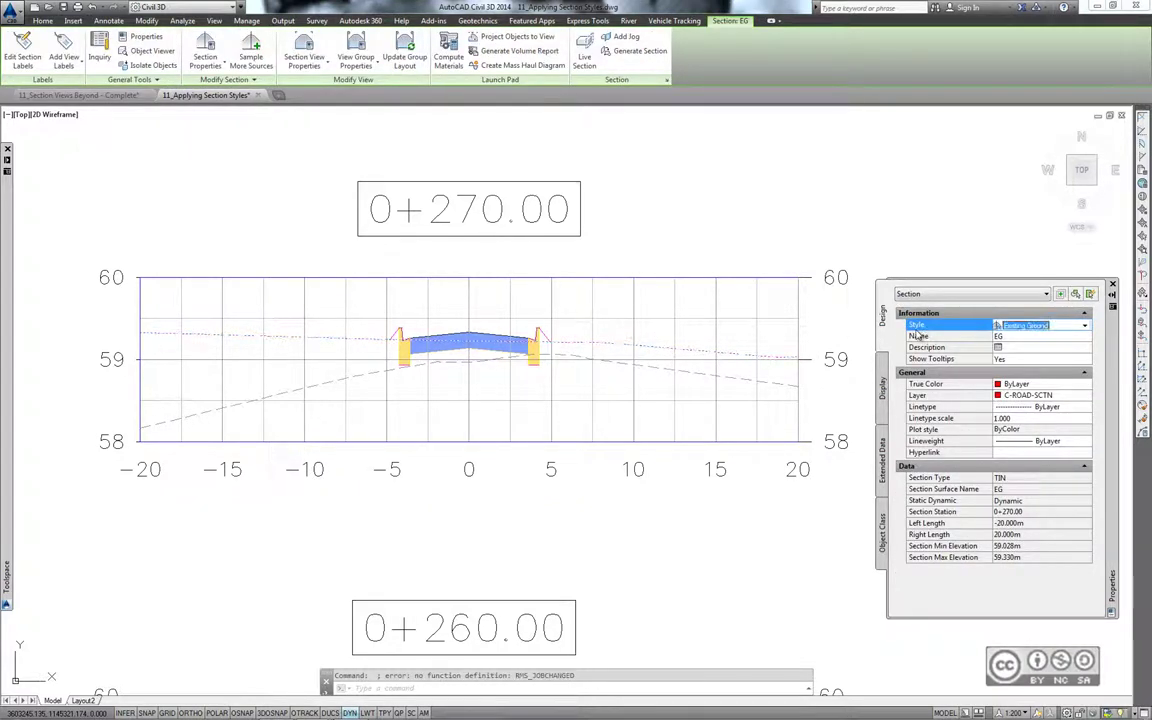
pyautogui.press('Escape')
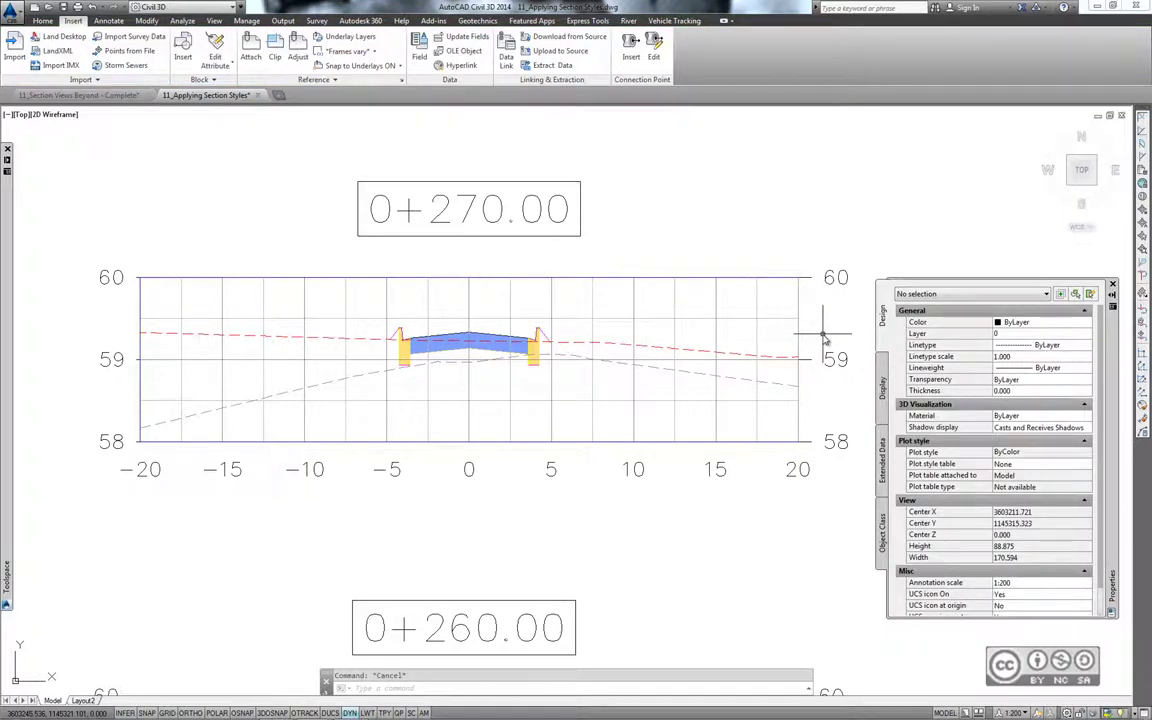
pyautogui.moveTo(643, 300); pyautogui.dragTo(611, 696, button='middle')
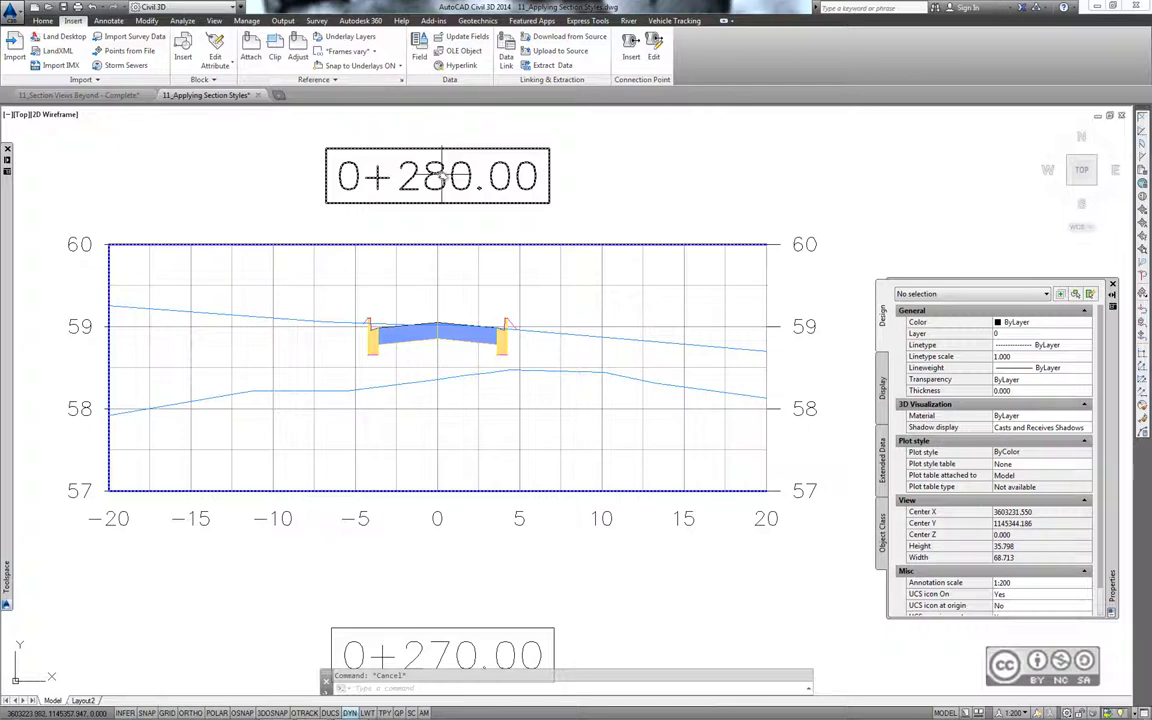
# - In the 0+280.00 section view properties, set the EG section to Existing Ground
pyautogui.click(438, 268)
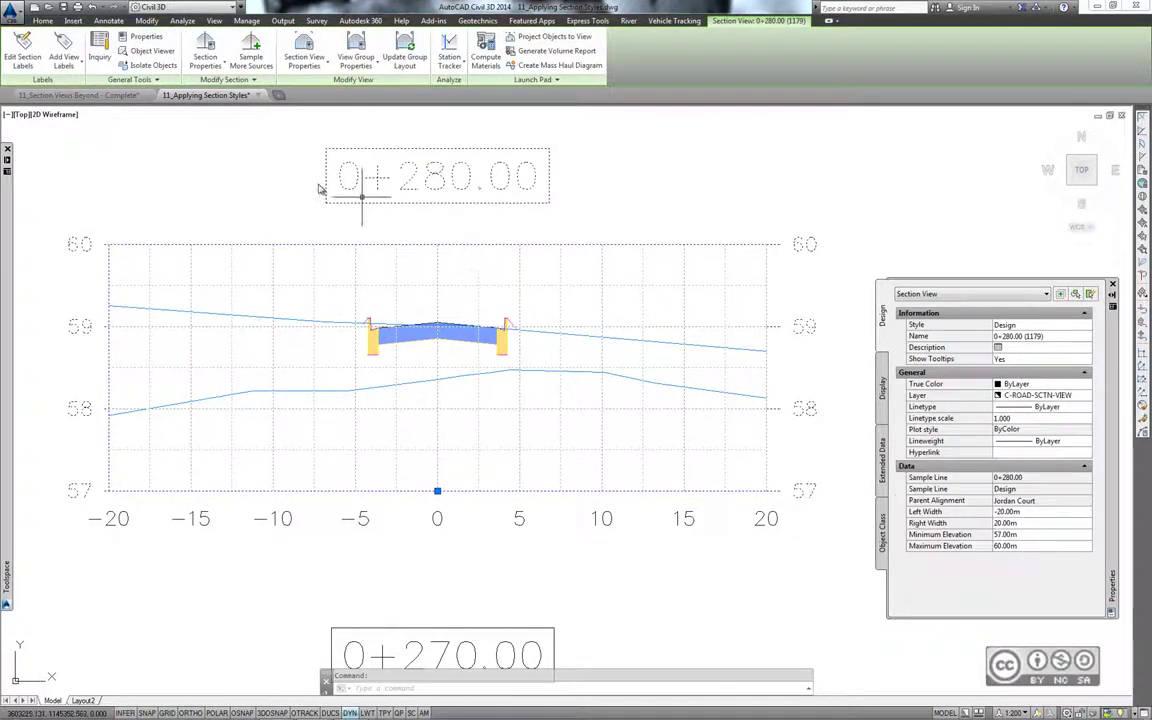
pyautogui.click(304, 42)
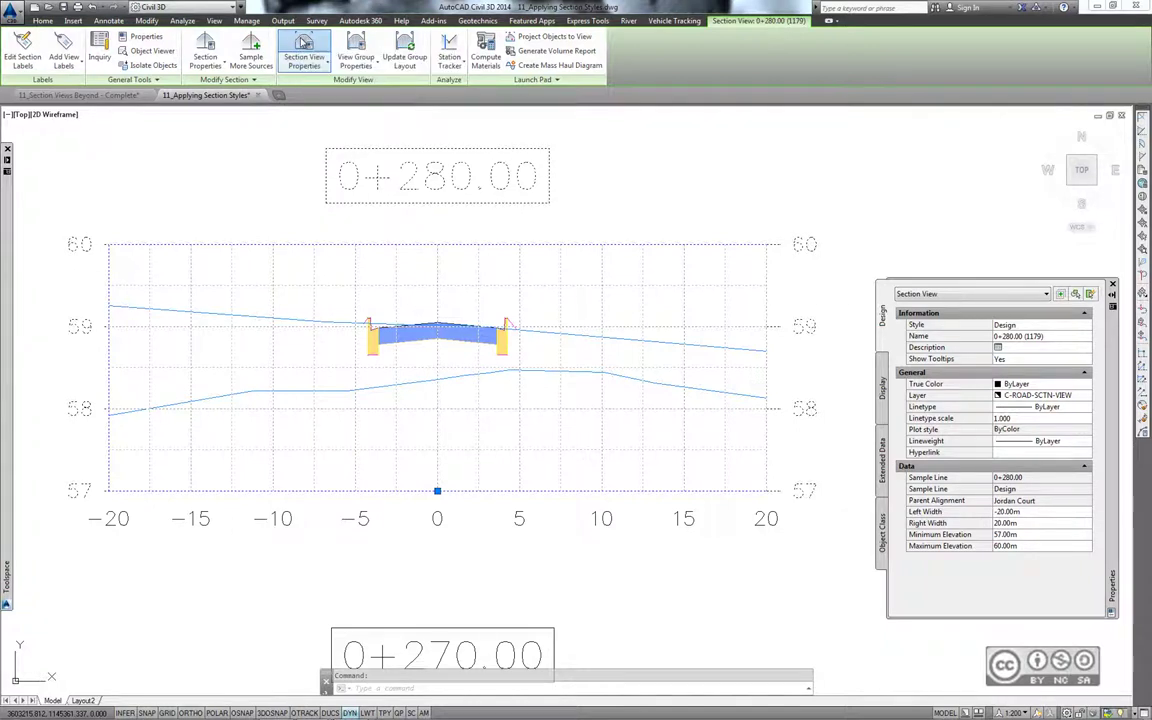
pyautogui.click(449, 248)
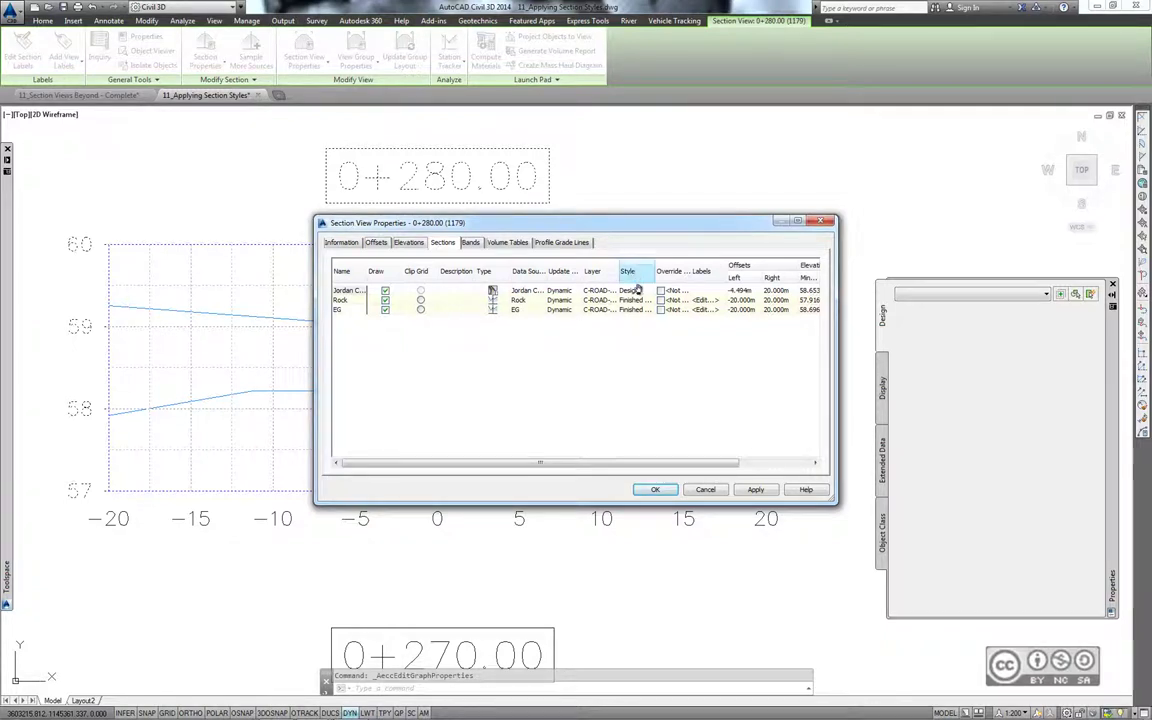
pyautogui.click(643, 311)
pyautogui.click(600, 344)
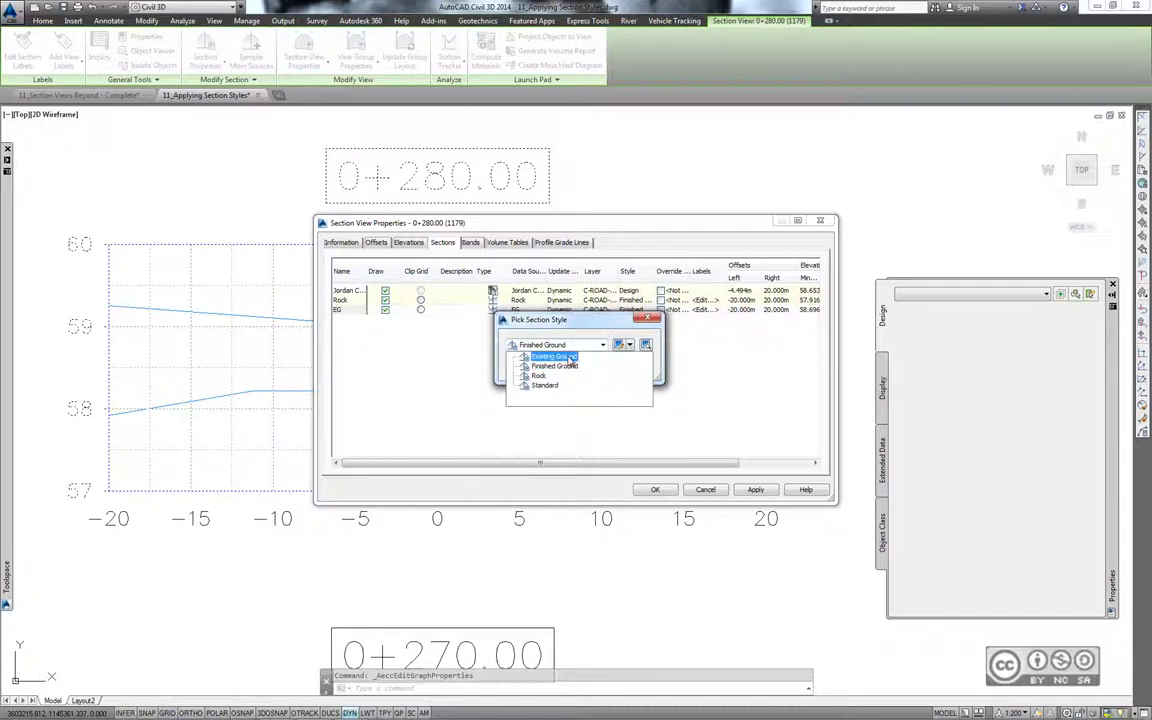
pyautogui.click(553, 357)
pyautogui.click(528, 372)
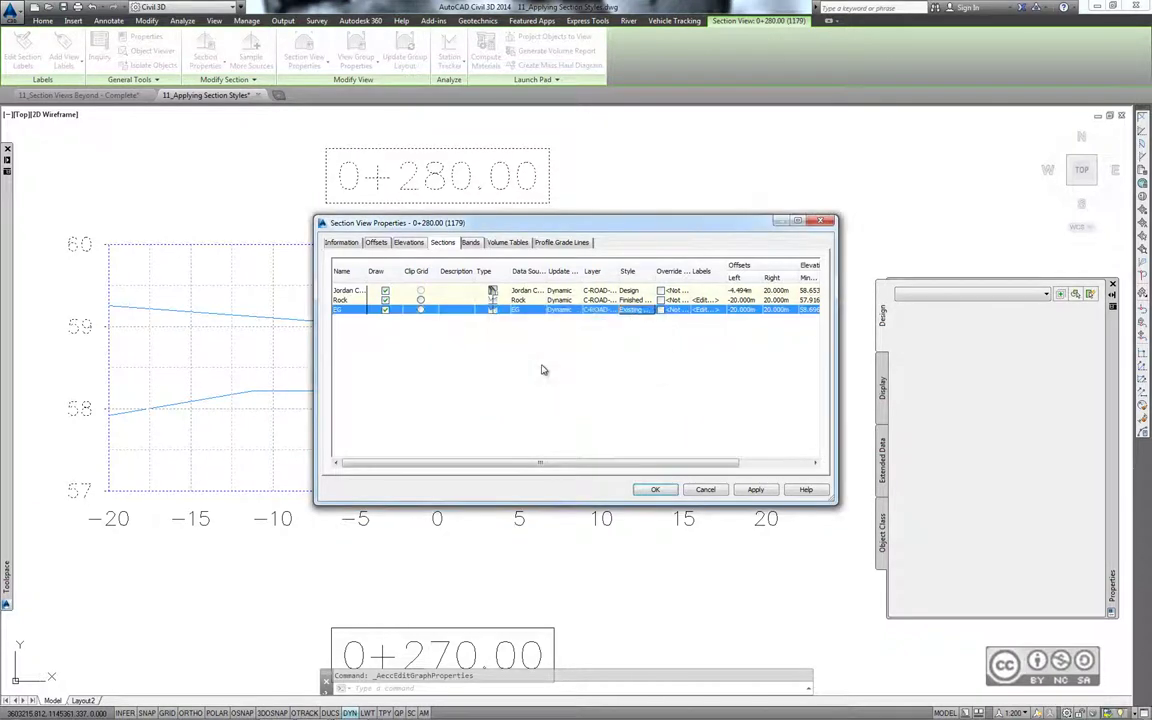
# - Set the Rock section to the Rock style and apply the view changes
pyautogui.click(425, 302)
pyautogui.click(643, 300)
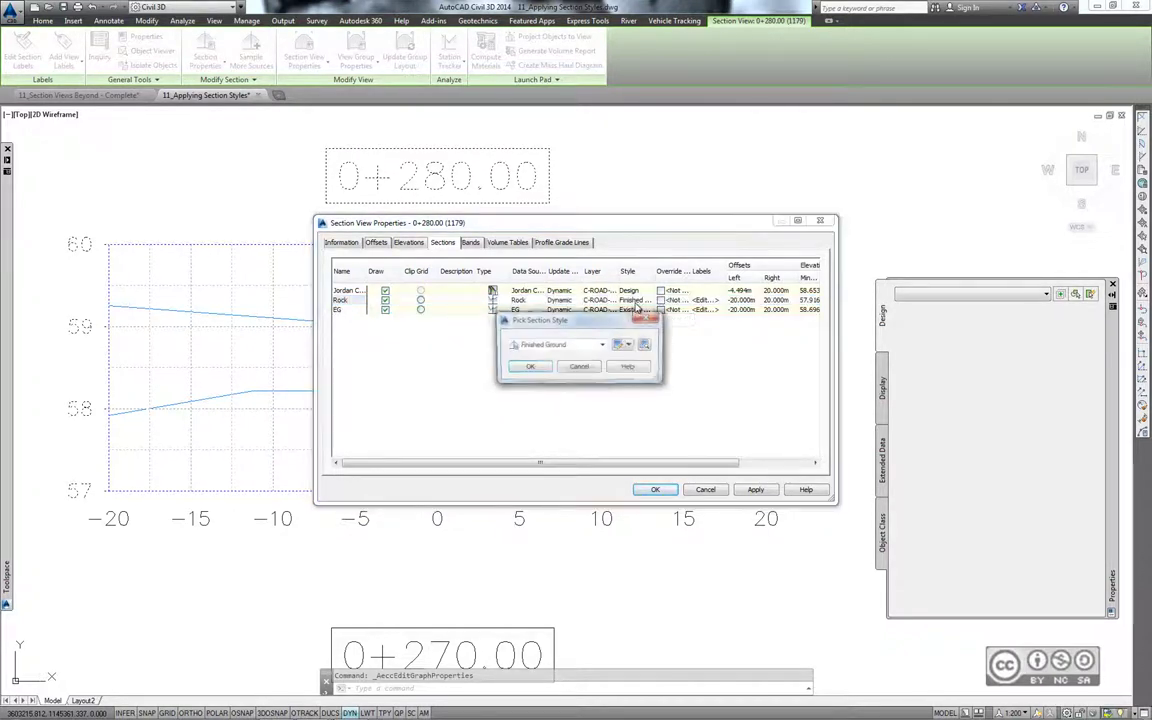
pyautogui.click(538, 369)
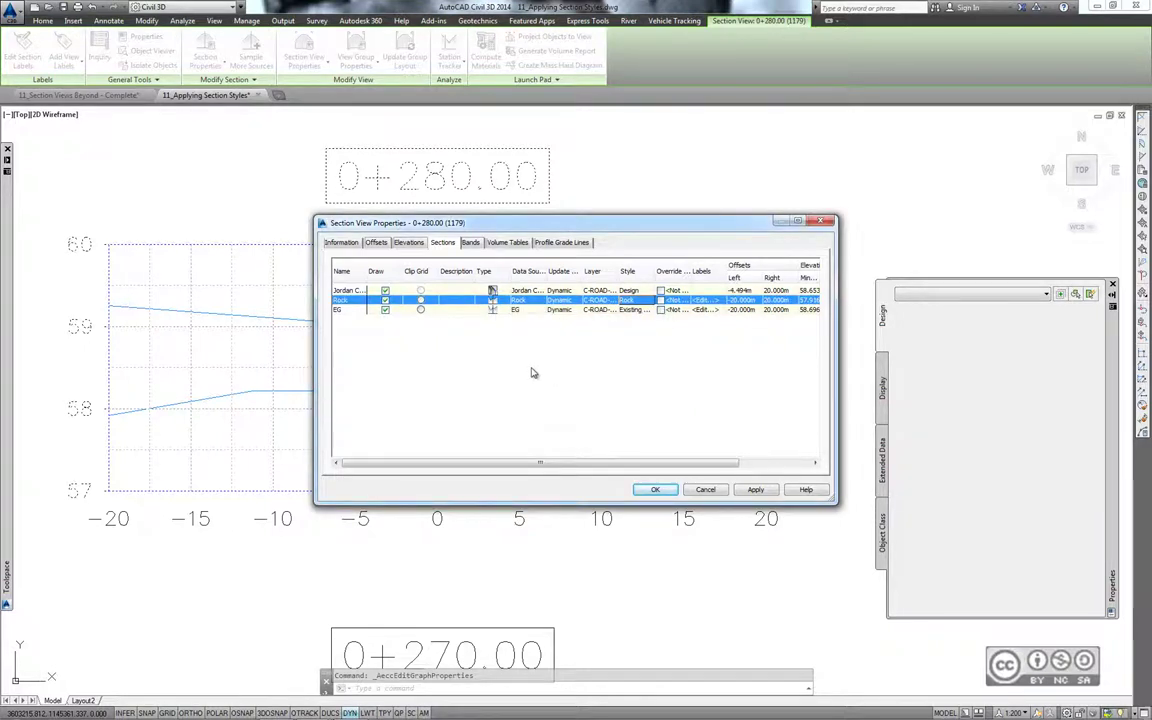
pyautogui.click(656, 489)
pyautogui.scroll(-4, 600, 215)
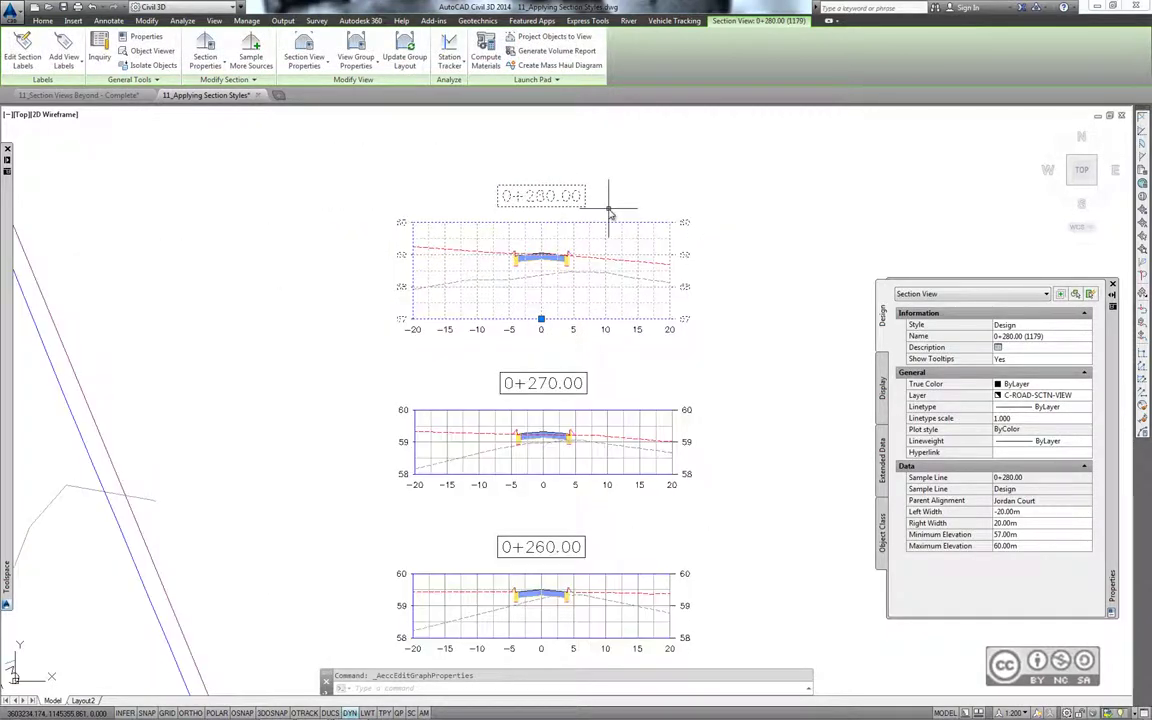
pyautogui.scroll(-2, 609, 218)
pyautogui.scroll(2, 663, 236)
# - Clear the selection and open the drawing 11_Applying Section Labels.dwg
pyautogui.press('Escape')
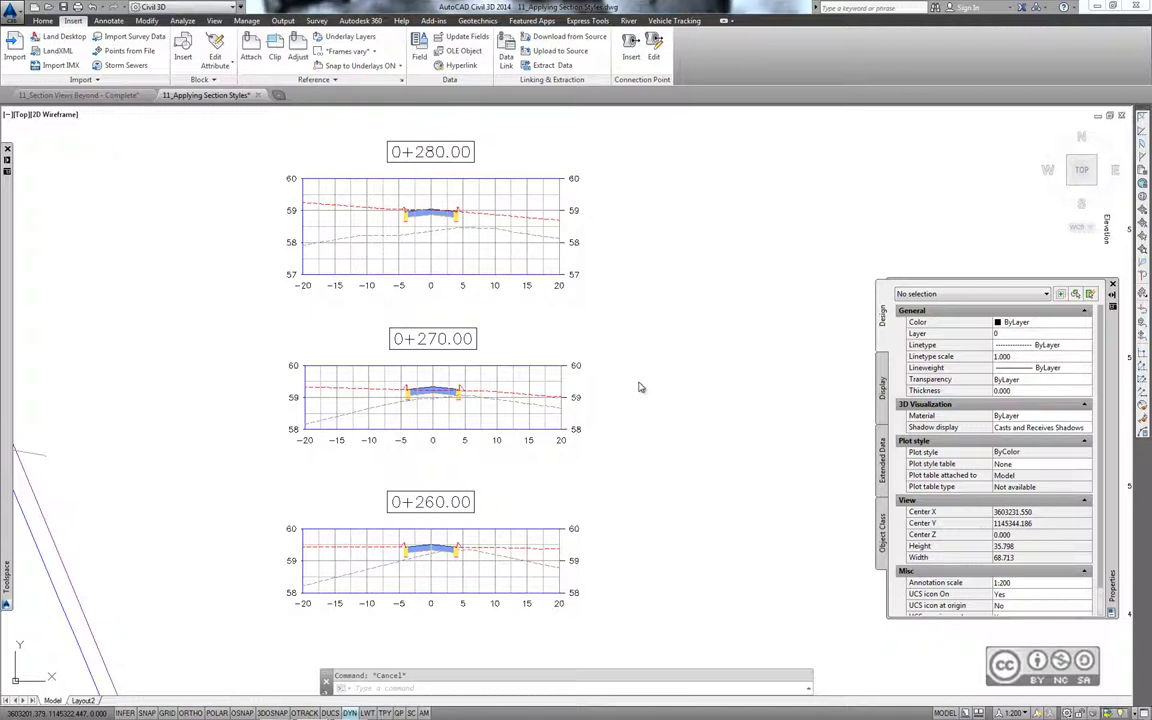
pyautogui.scroll(-4, 640, 387)
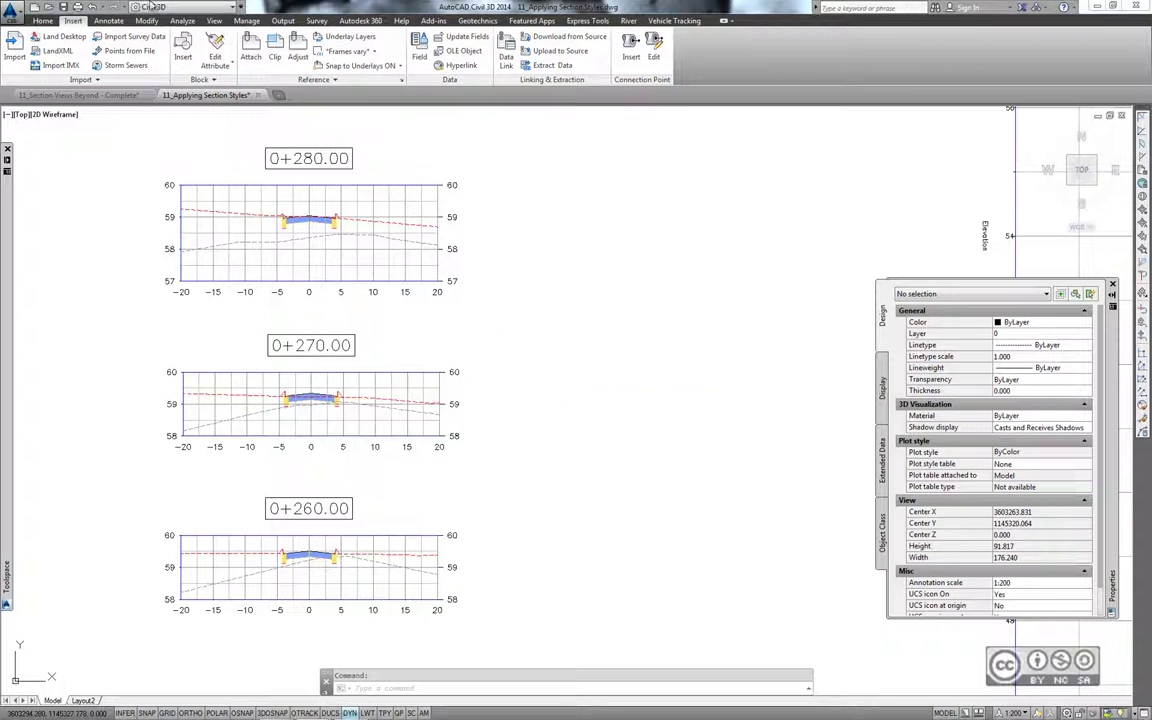
pyautogui.click(48, 7)
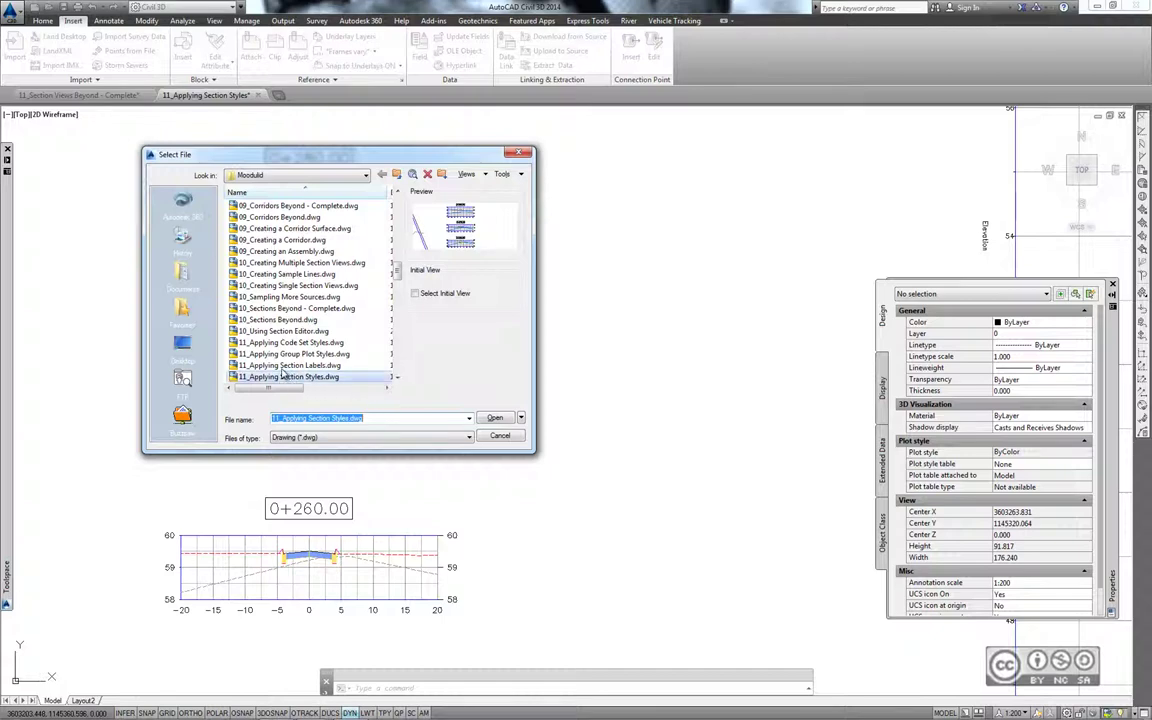
pyautogui.click(288, 365)
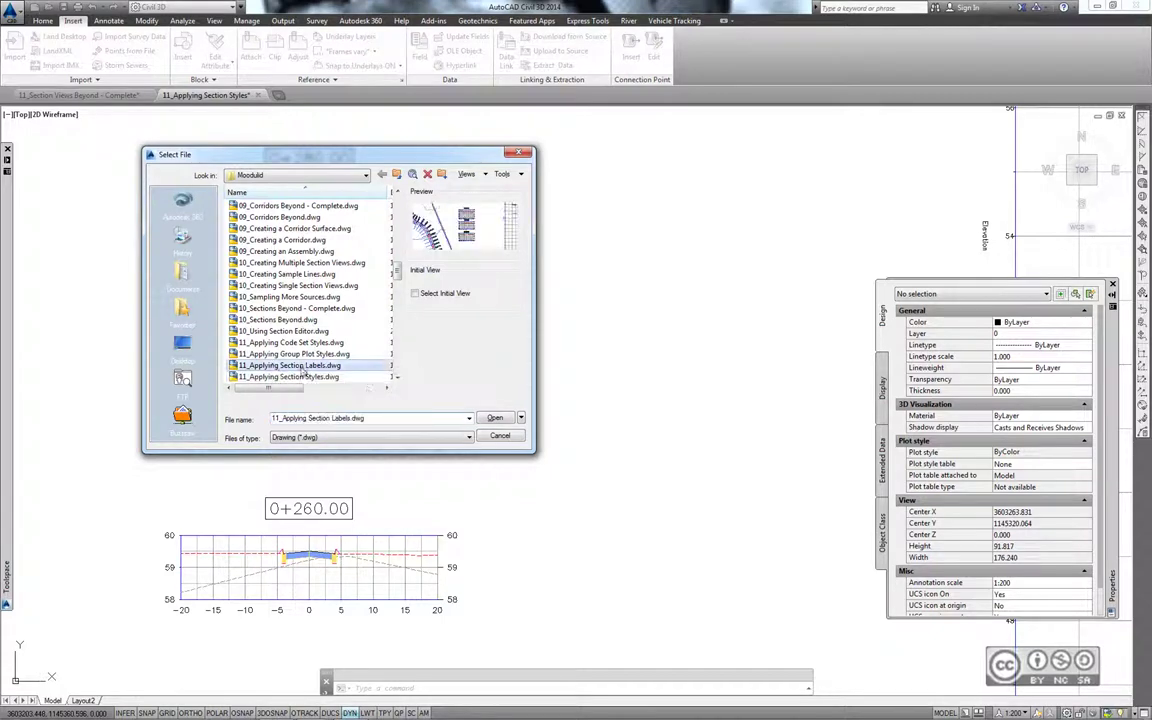
pyautogui.click(490, 417)
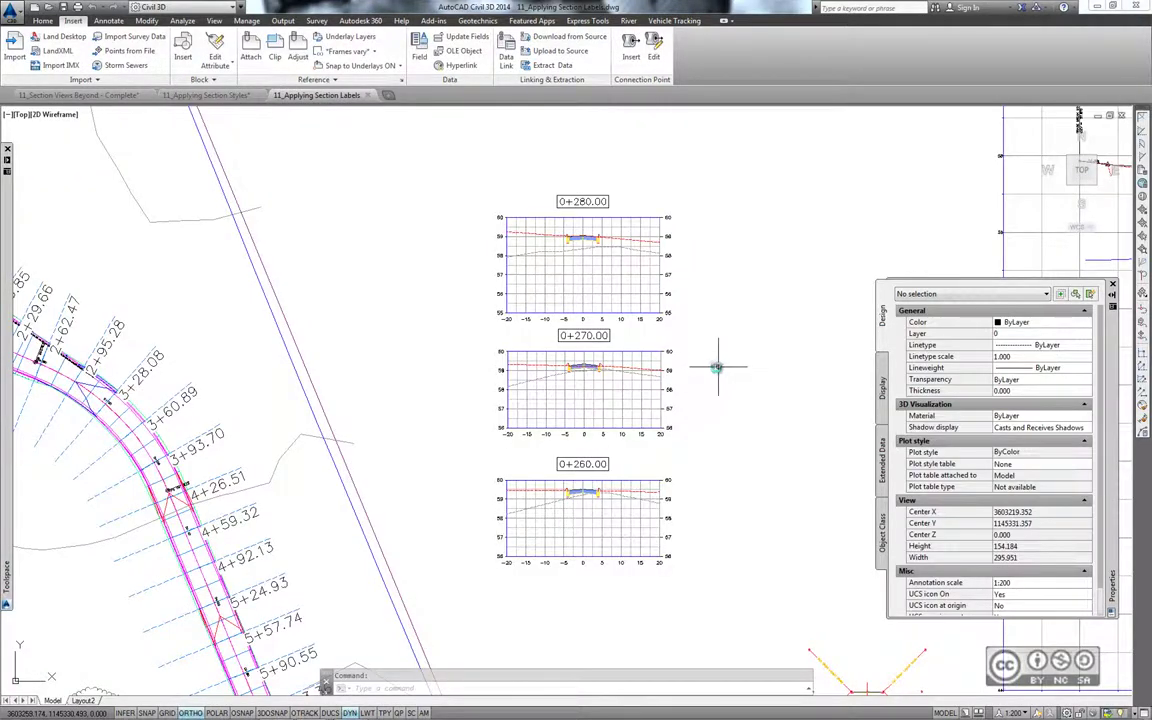
# - Pan and zoom until the 0+260.00 section view fills the left of the screen
pyautogui.moveTo(717, 367)
pyautogui.mouseDown(button='middle')
pyautogui.moveTo(522, 367)
pyautogui.moveTo(463, 352)
pyautogui.mouseUp(button='middle')
pyautogui.scroll(3, 508, 362)
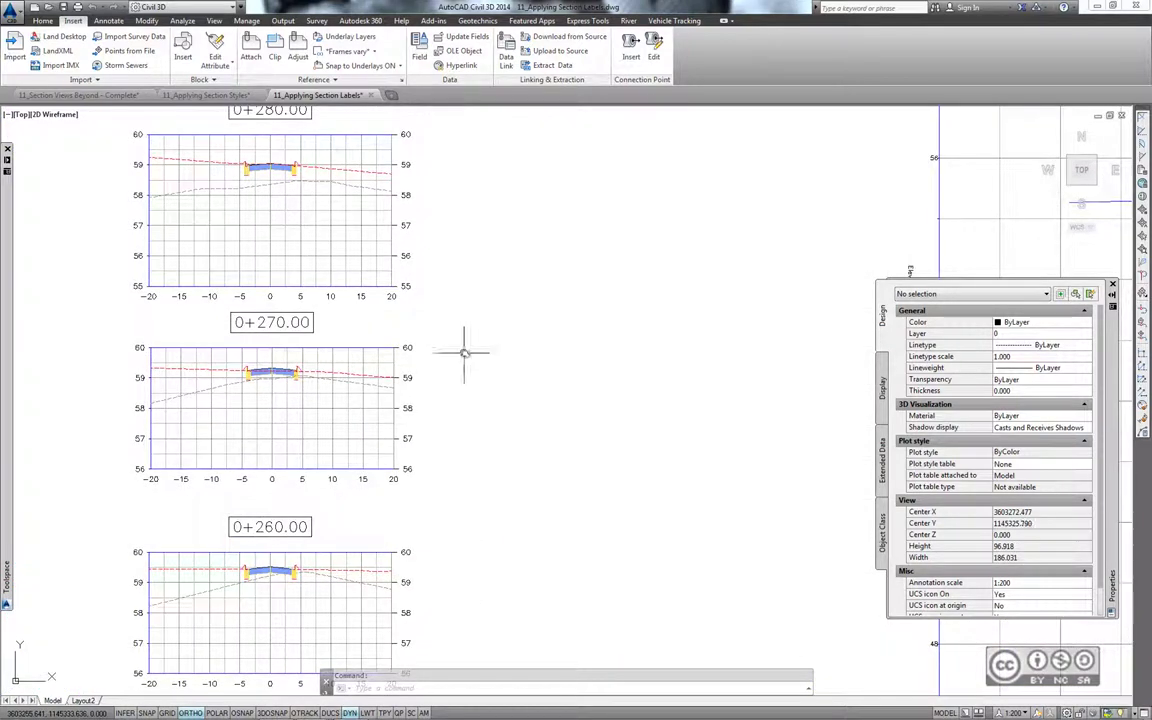
pyautogui.scroll(-2, 463, 352)
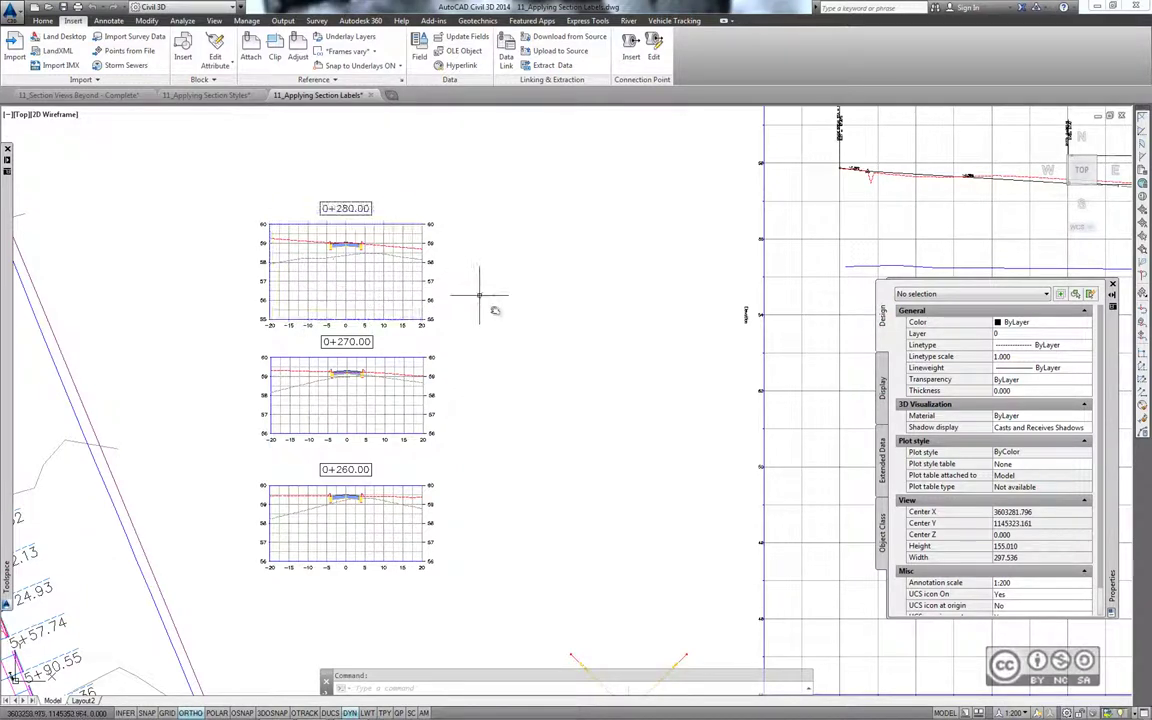
pyautogui.scroll(2, 296, 463)
pyautogui.scroll(2, 296, 463)
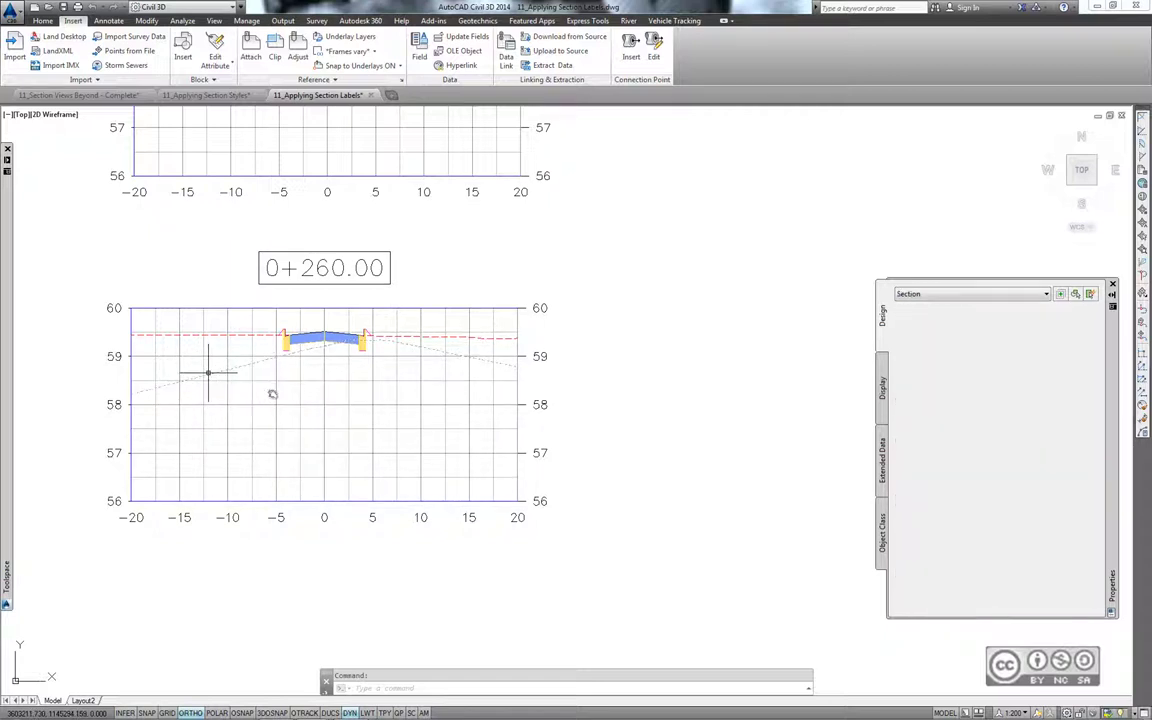
# - Add a Grade Breaks label entry with the Rock style to the Rock section at 0+260.00
pyautogui.click(207, 374)
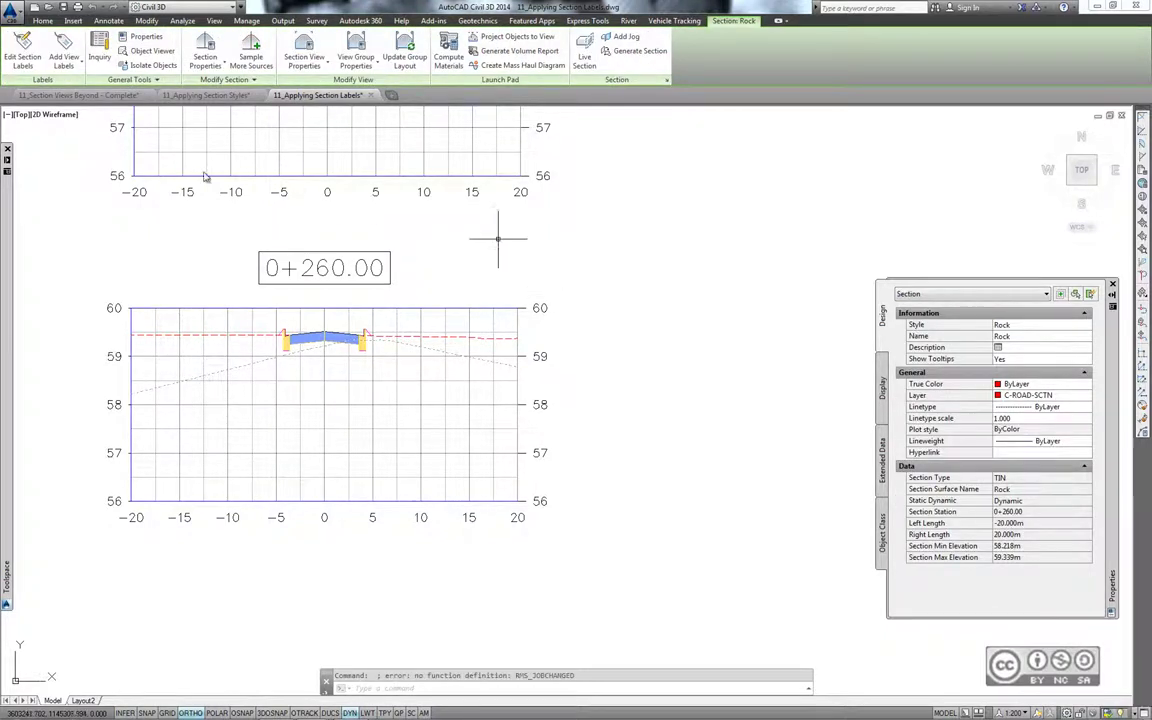
pyautogui.click(24, 44)
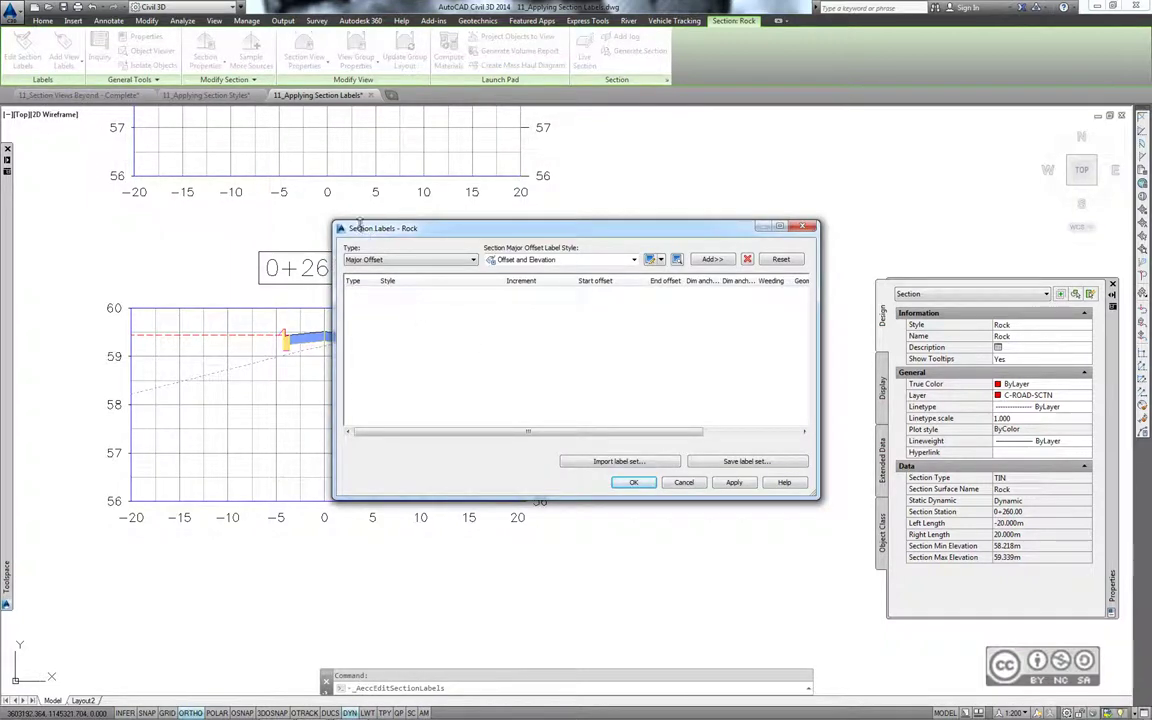
pyautogui.click(362, 259)
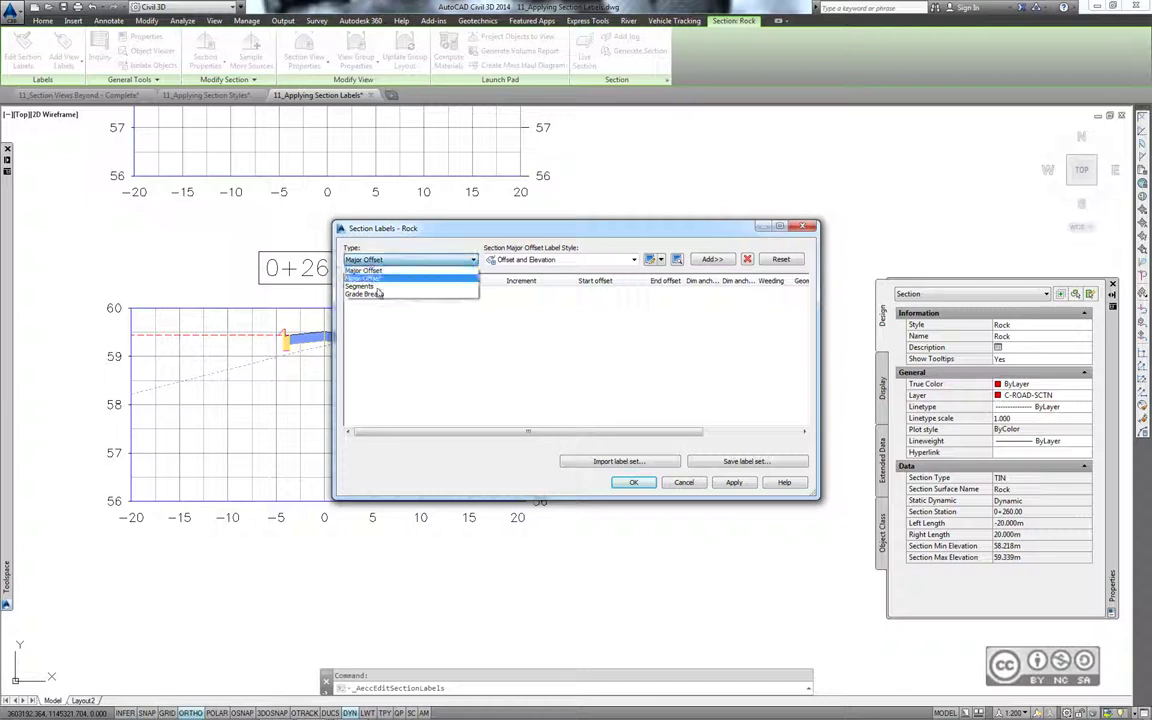
pyautogui.click(375, 294)
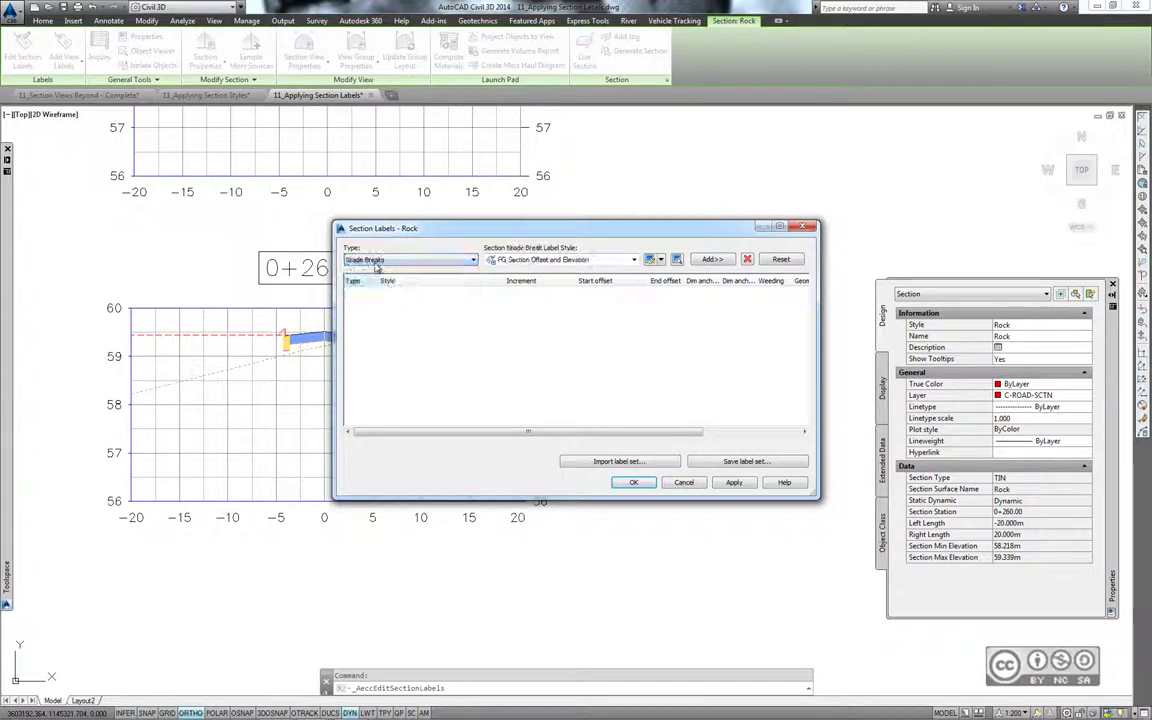
pyautogui.click(552, 260)
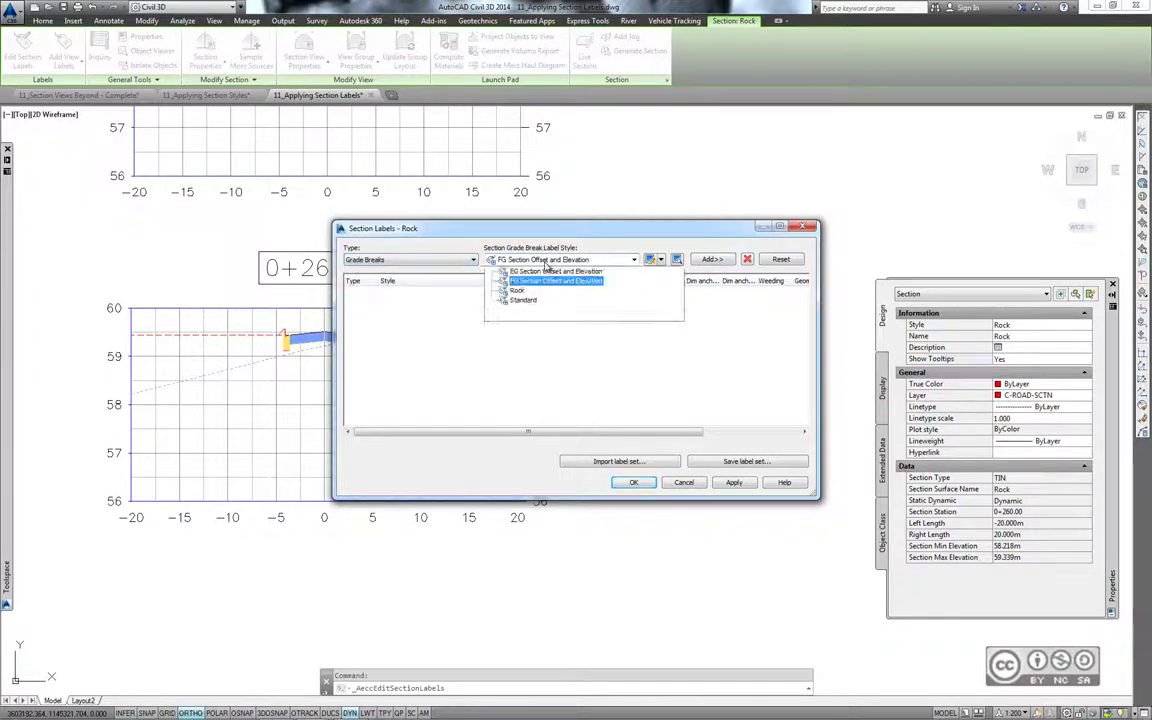
pyautogui.click(517, 290)
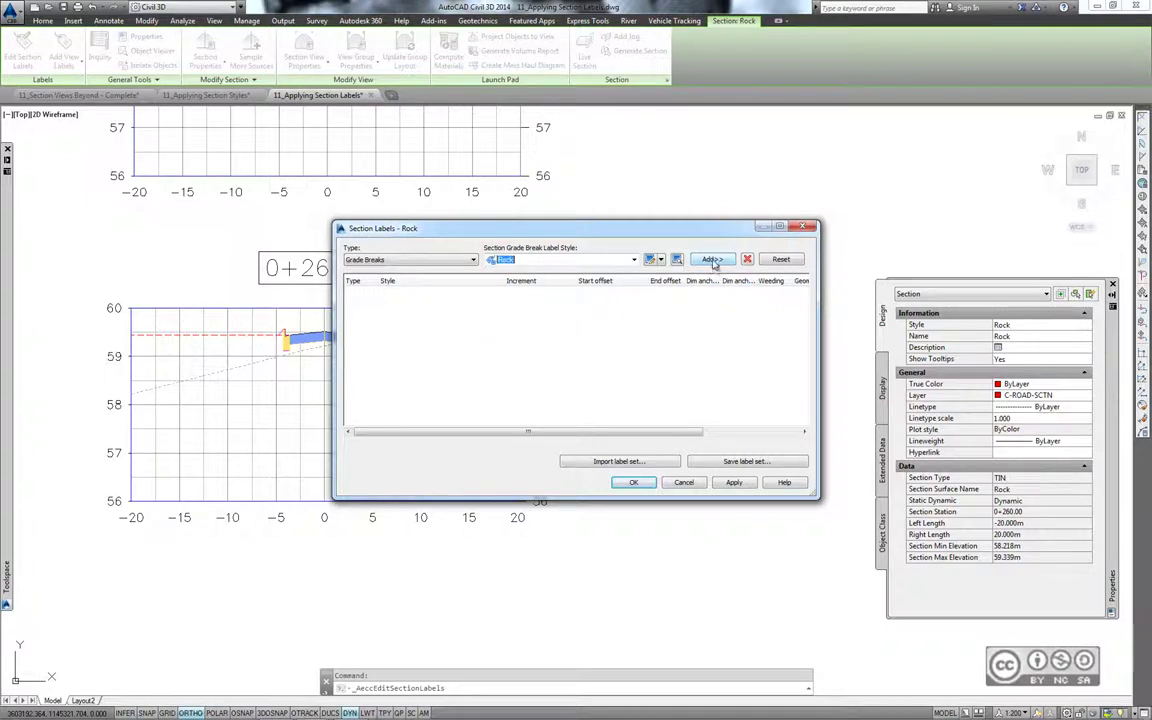
pyautogui.click(712, 260)
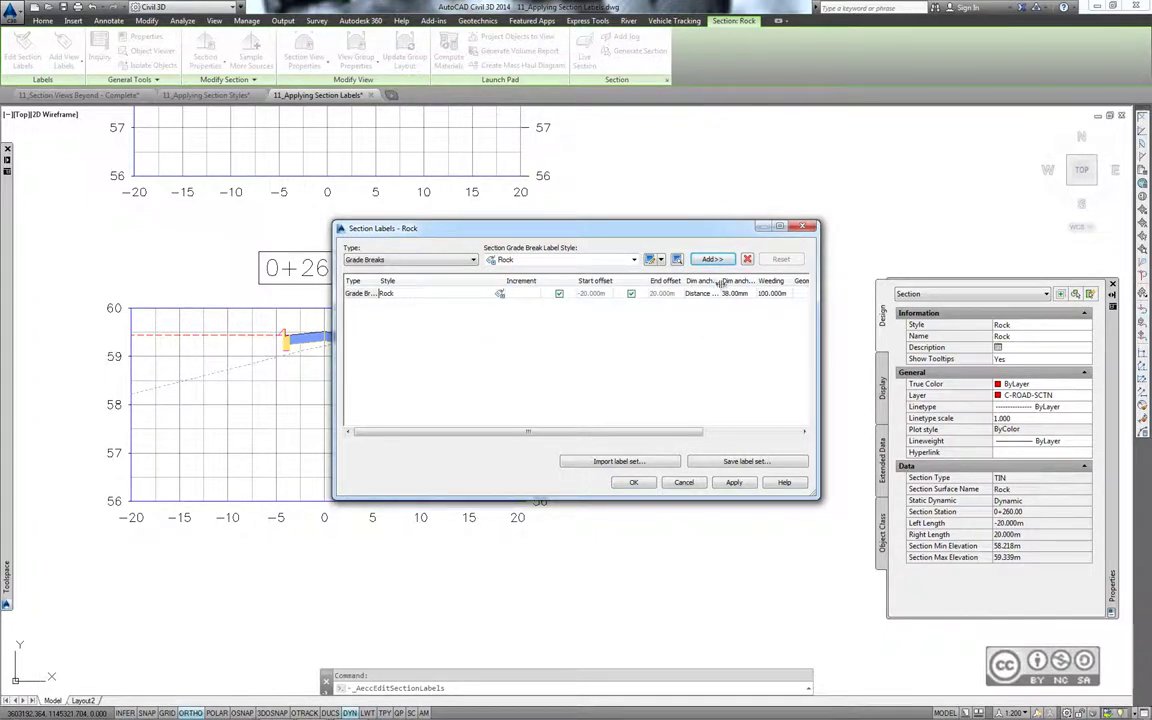
# - Anchor the Rock grade break labels at the graph view bottom and apply them
pyautogui.moveTo(719, 283); pyautogui.dragTo(745, 283)
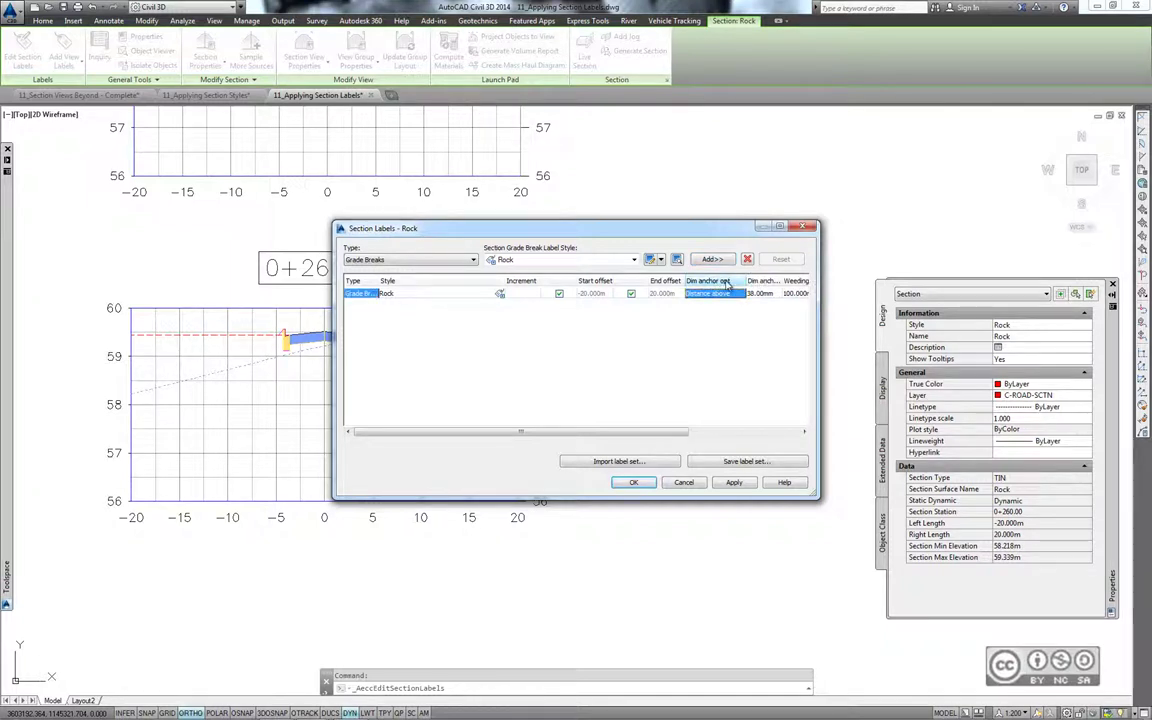
pyautogui.click(716, 294)
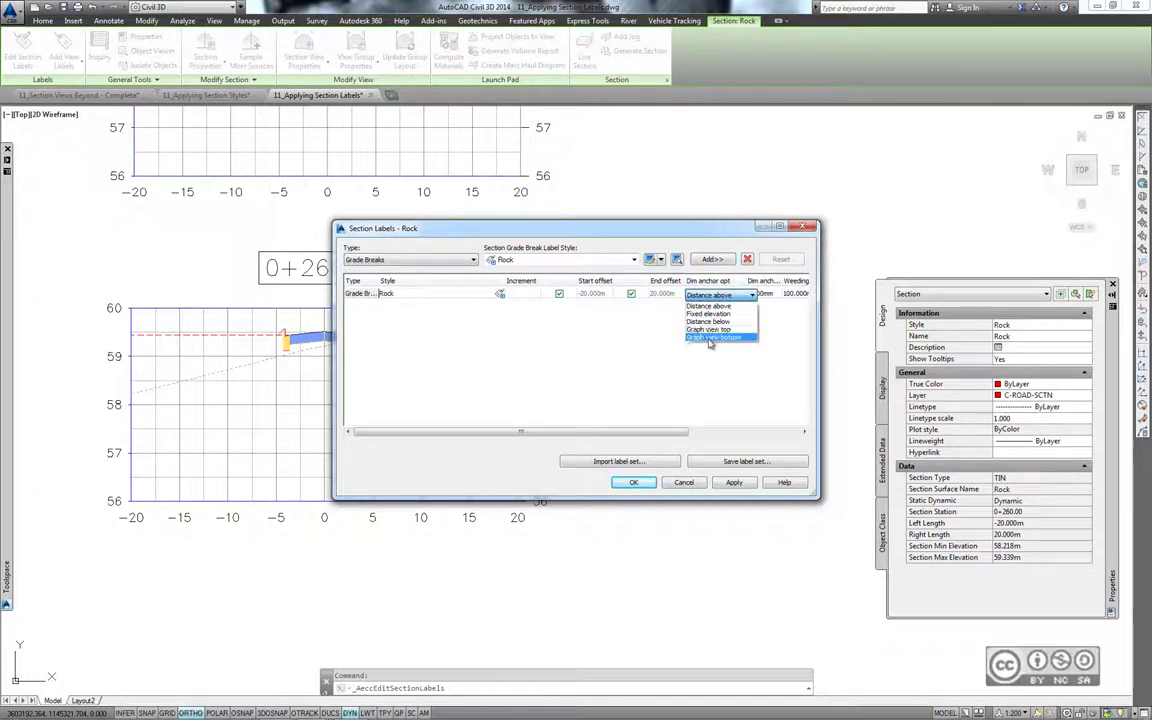
pyautogui.click(716, 337)
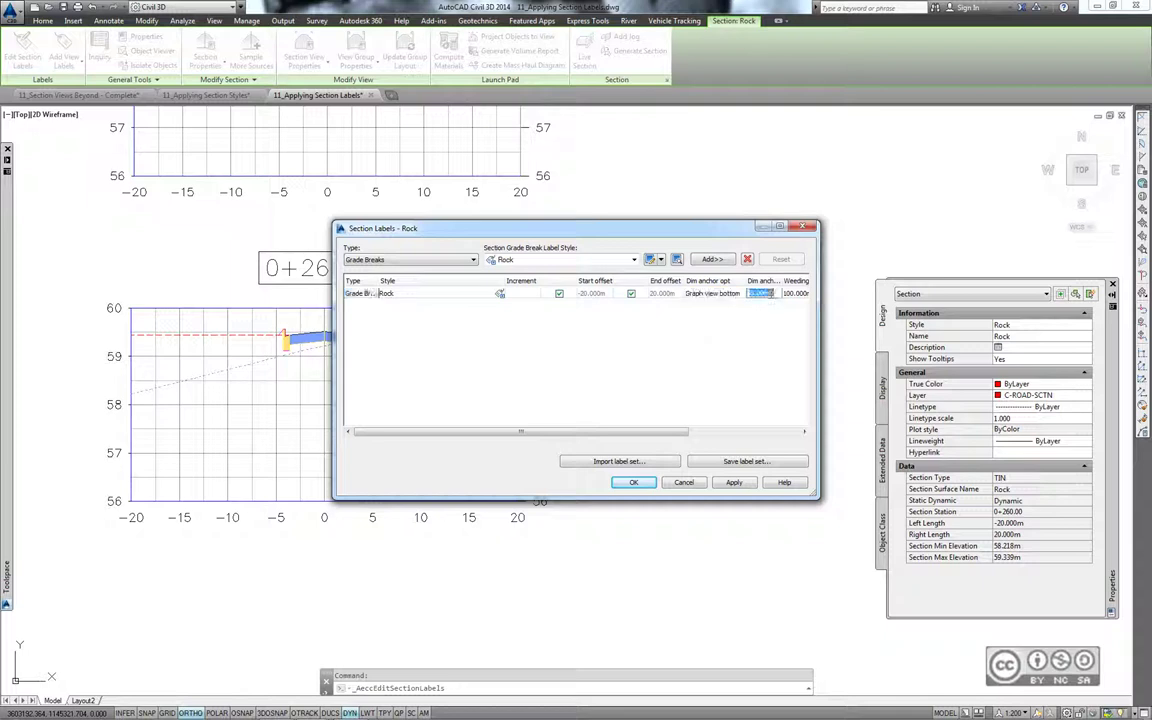
pyautogui.click(759, 292)
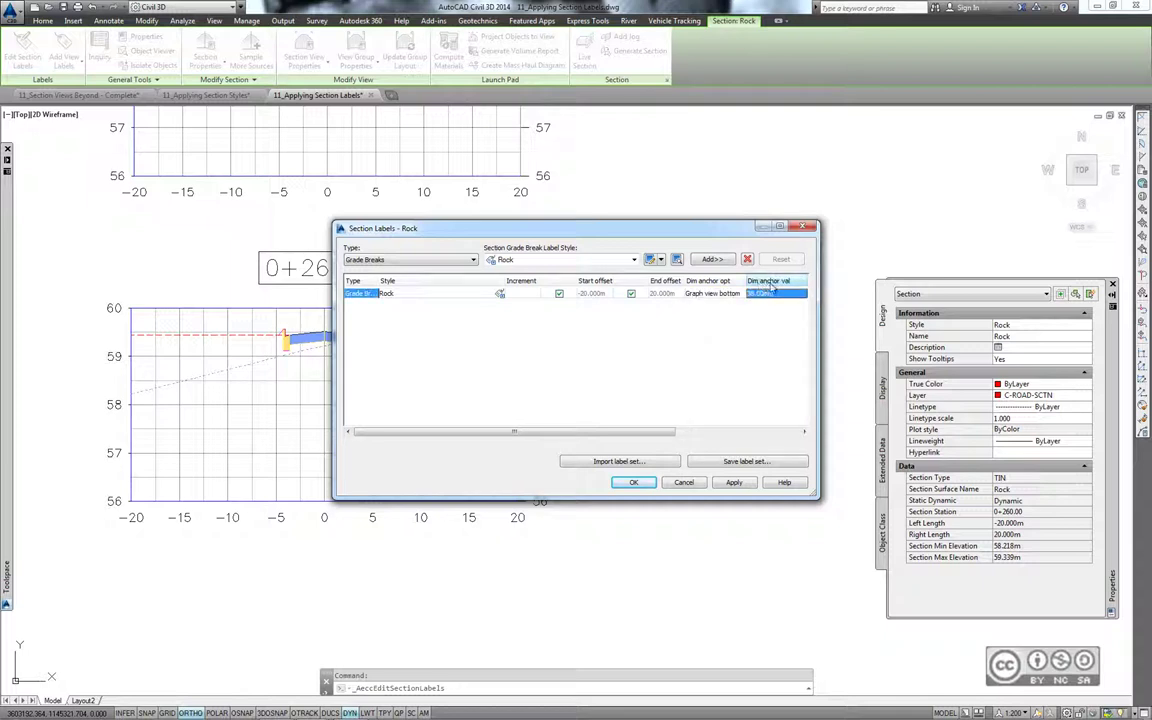
pyautogui.click(778, 293)
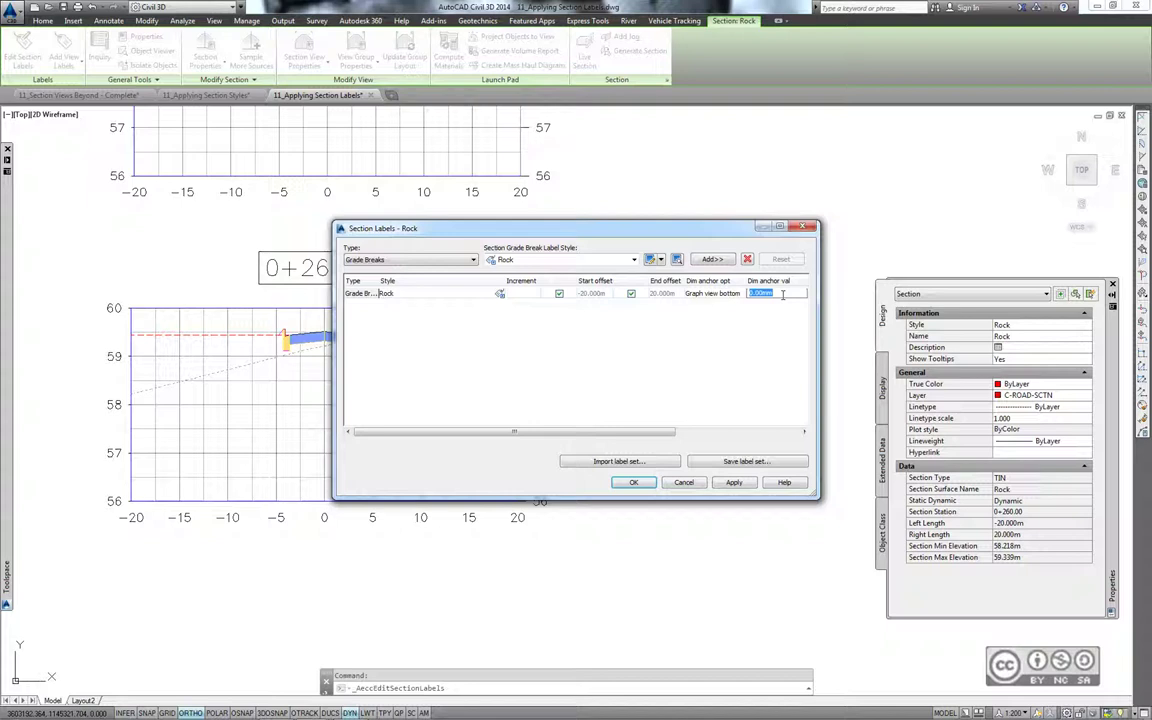
pyautogui.click(635, 482)
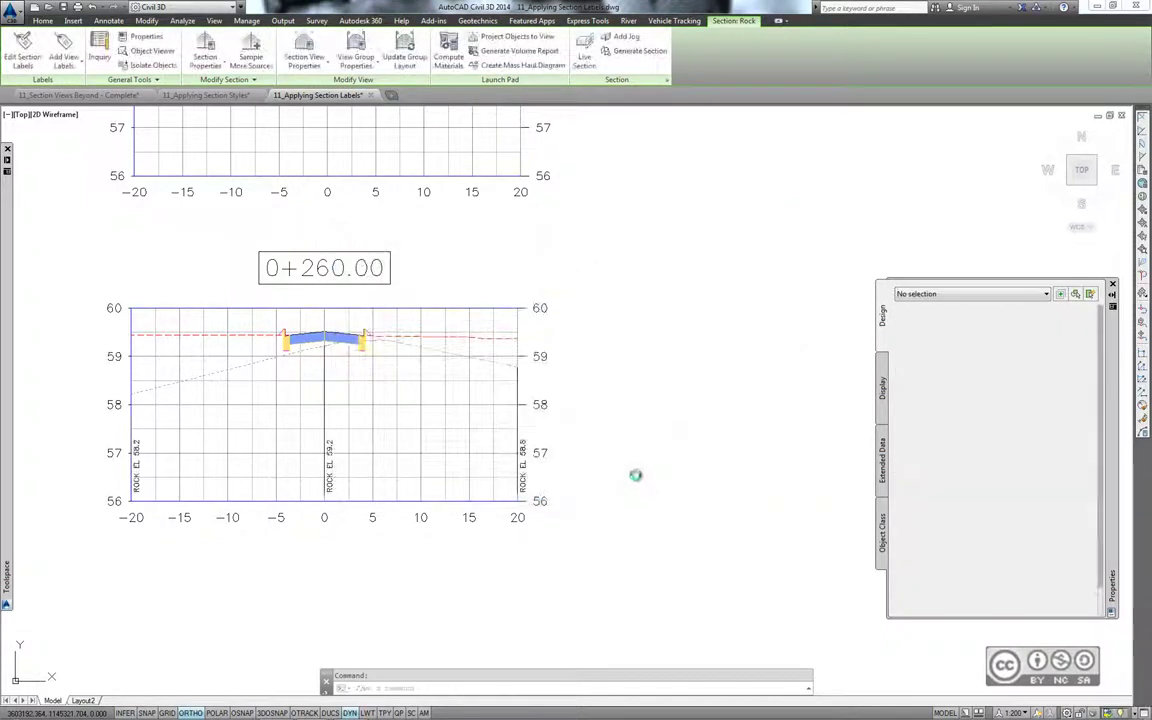
# - Lower the Rock grade-break label group's weeding from 100.000m to 2.000m
pyautogui.press('Return')
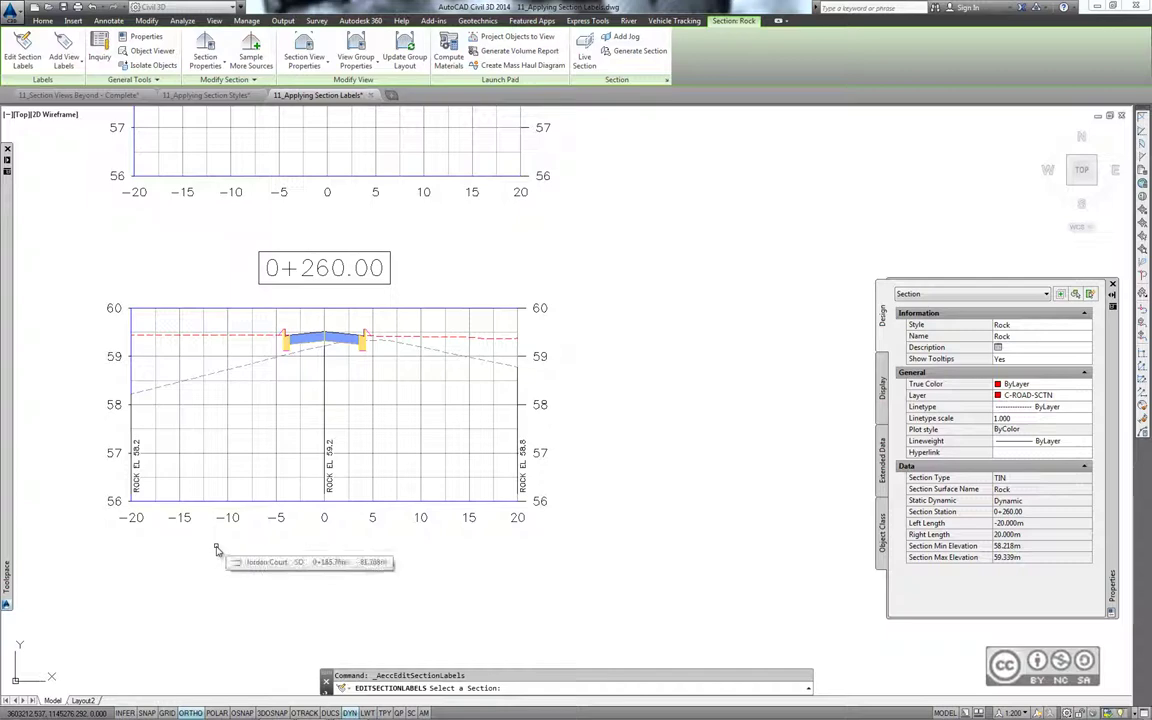
pyautogui.press('Escape')
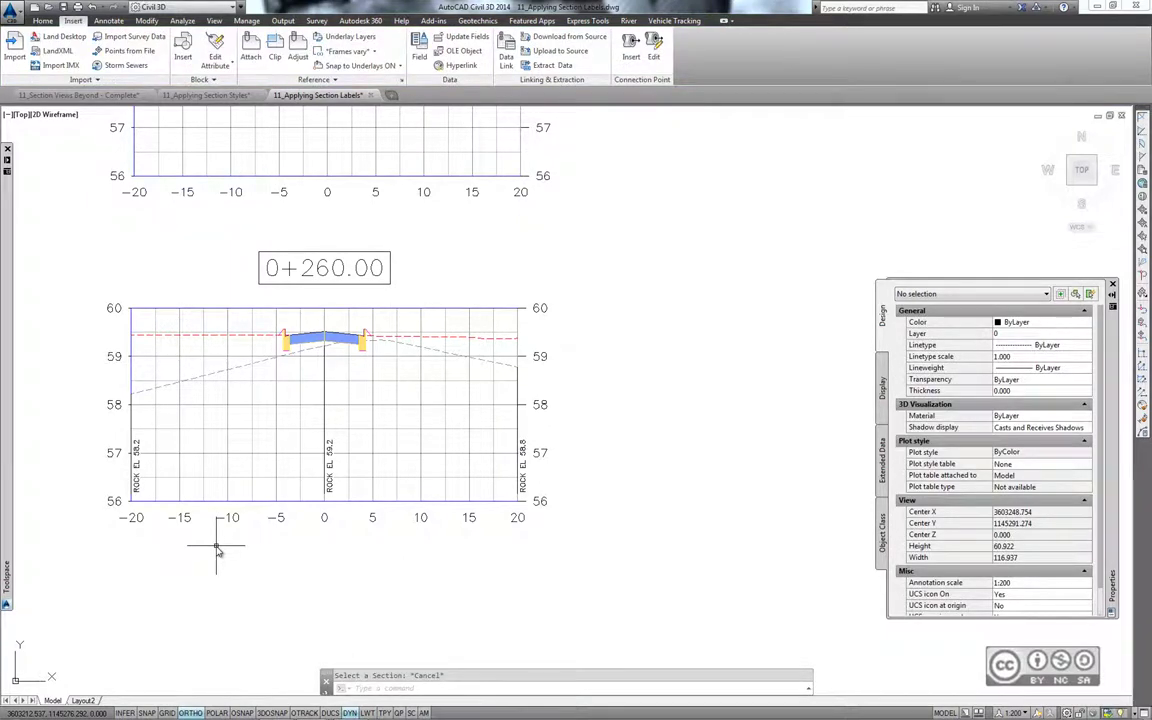
pyautogui.click(329, 488)
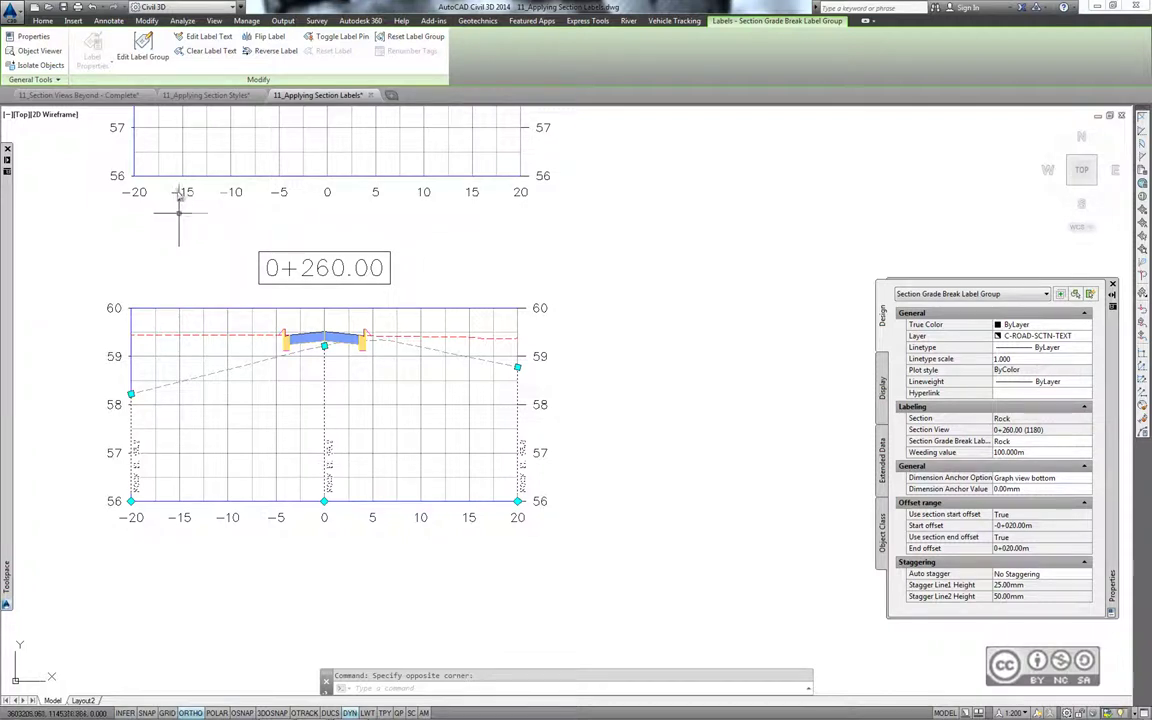
pyautogui.click(144, 42)
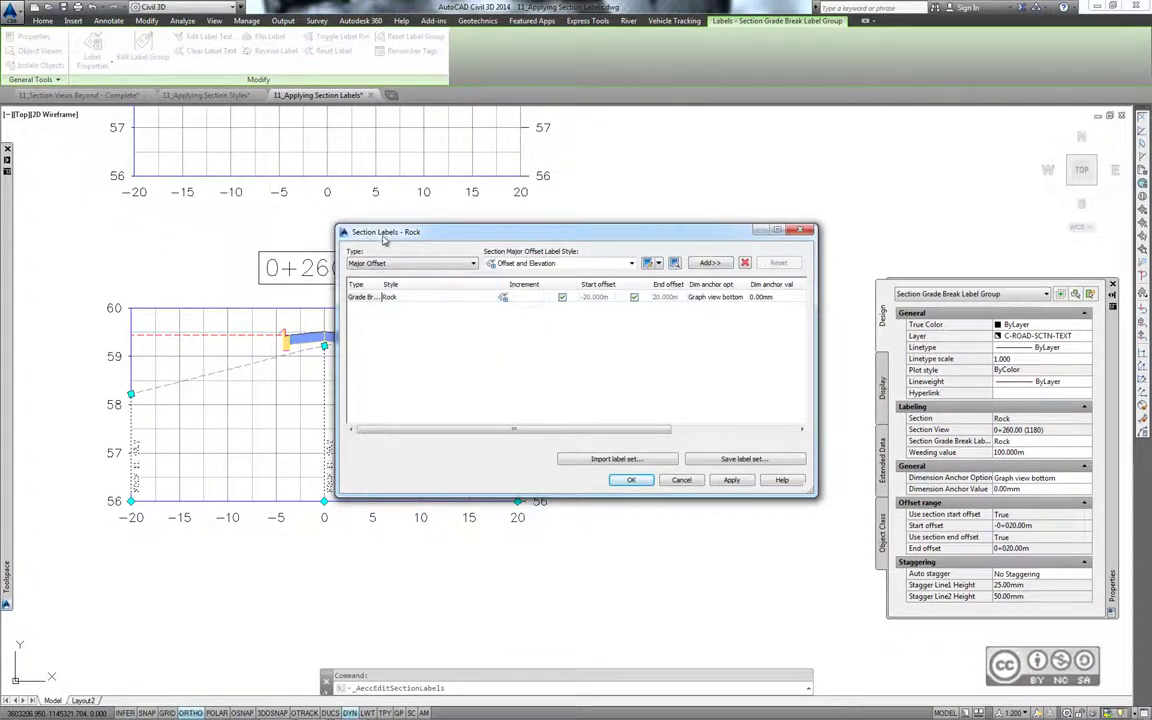
pyautogui.moveTo(470, 430); pyautogui.dragTo(526, 437)
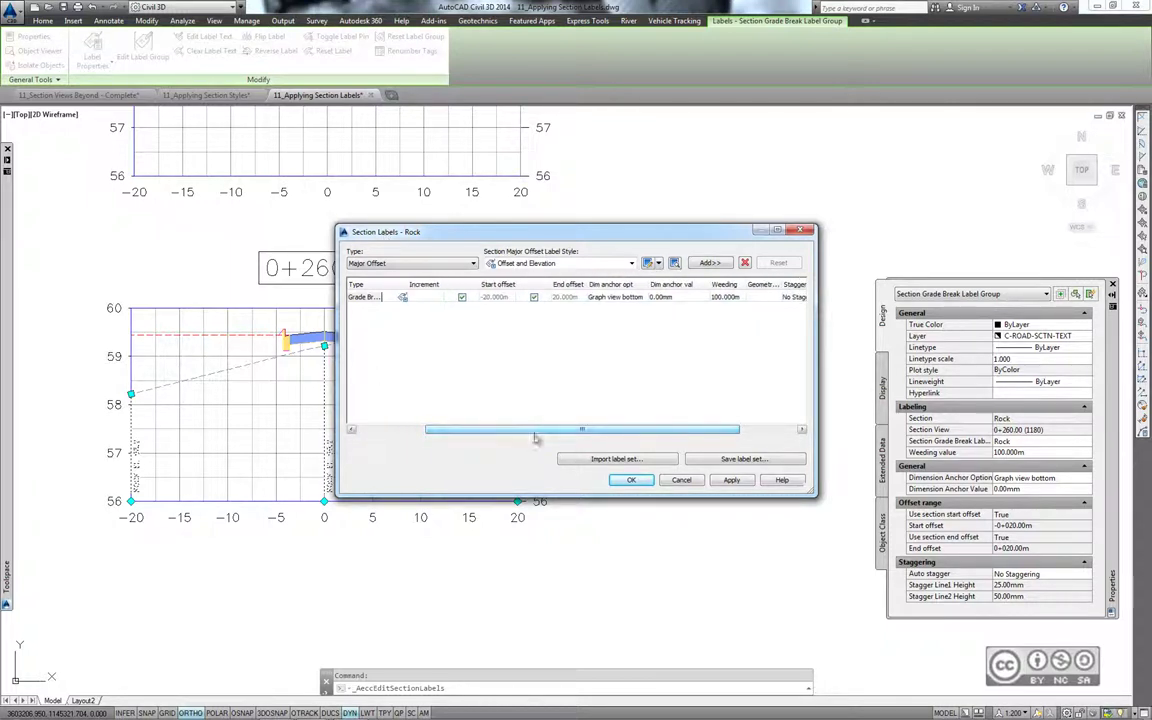
pyautogui.doubleClick(714, 298)
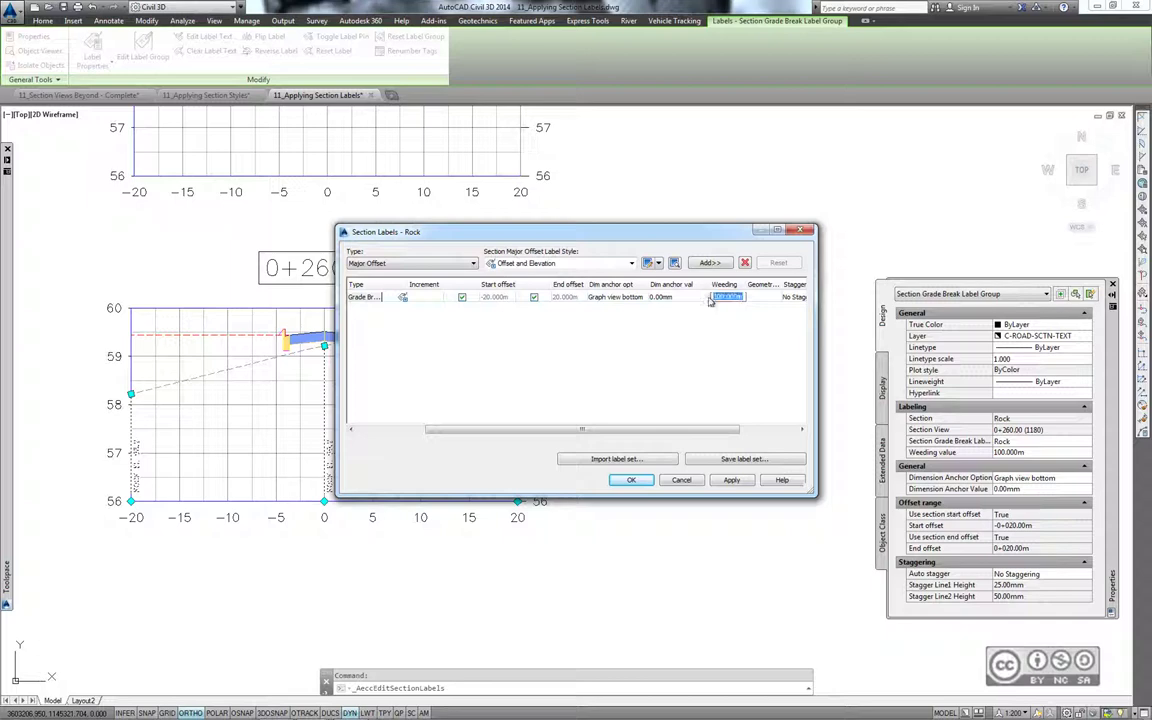
pyautogui.write('2')
pyautogui.press('Tab')
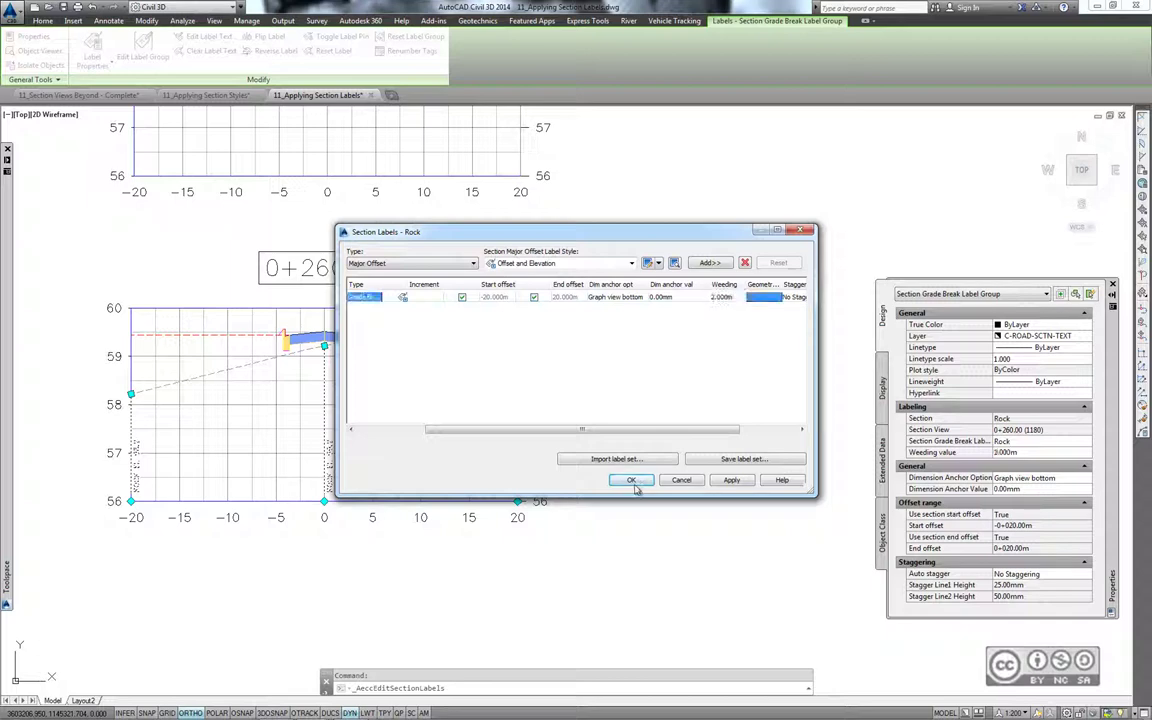
pyautogui.click(632, 482)
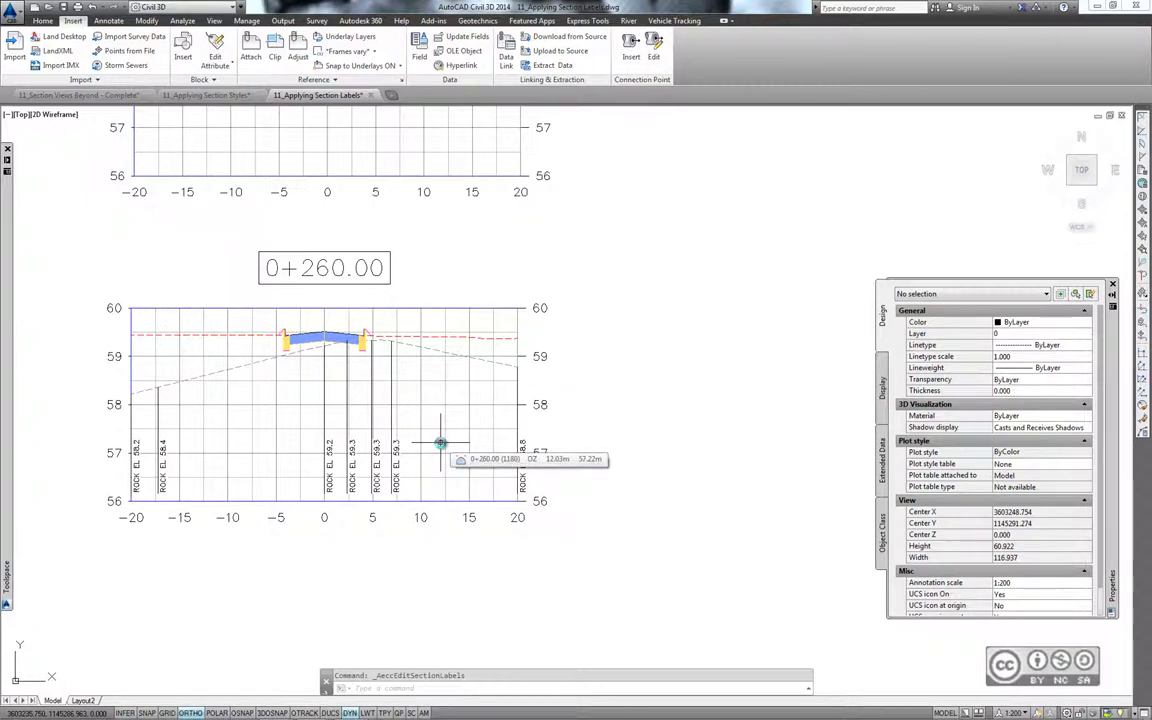
# - Save the Rock grade break labels on the 0+260.00 section as the label set 'Rock Label Set'
pyautogui.scroll(2, 239, 469)
pyautogui.moveTo(238, 470); pyautogui.dragTo(274, 483, button='middle')
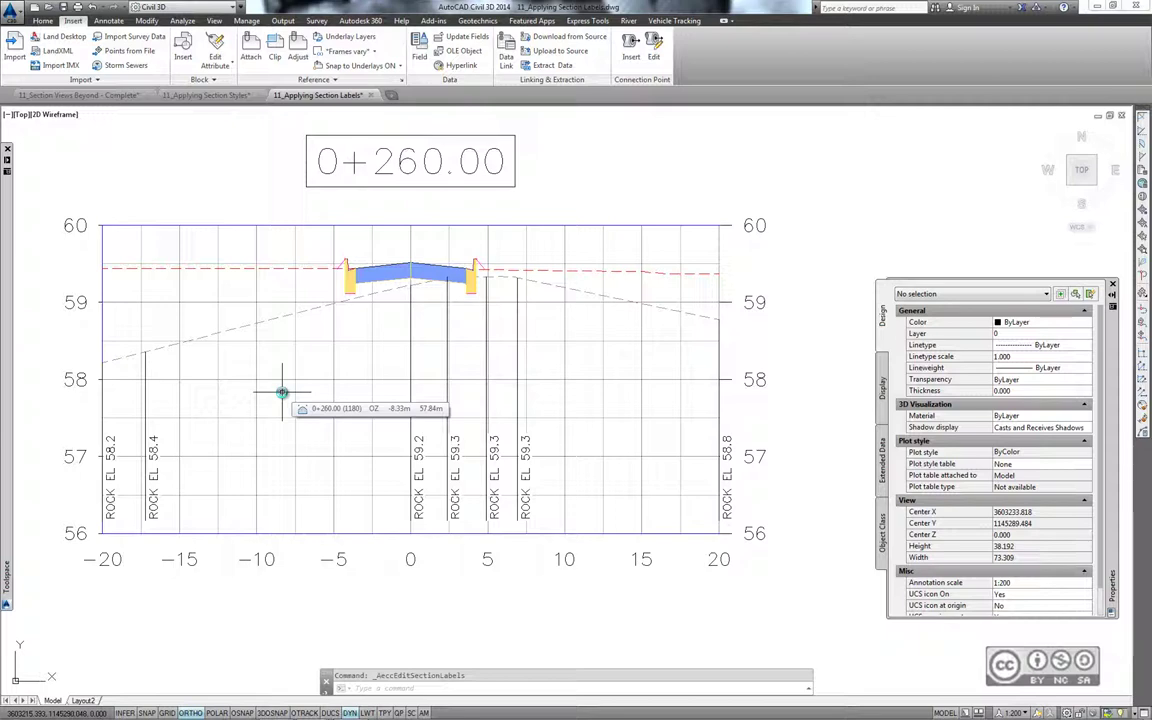
pyautogui.scroll(-2, 571, 386)
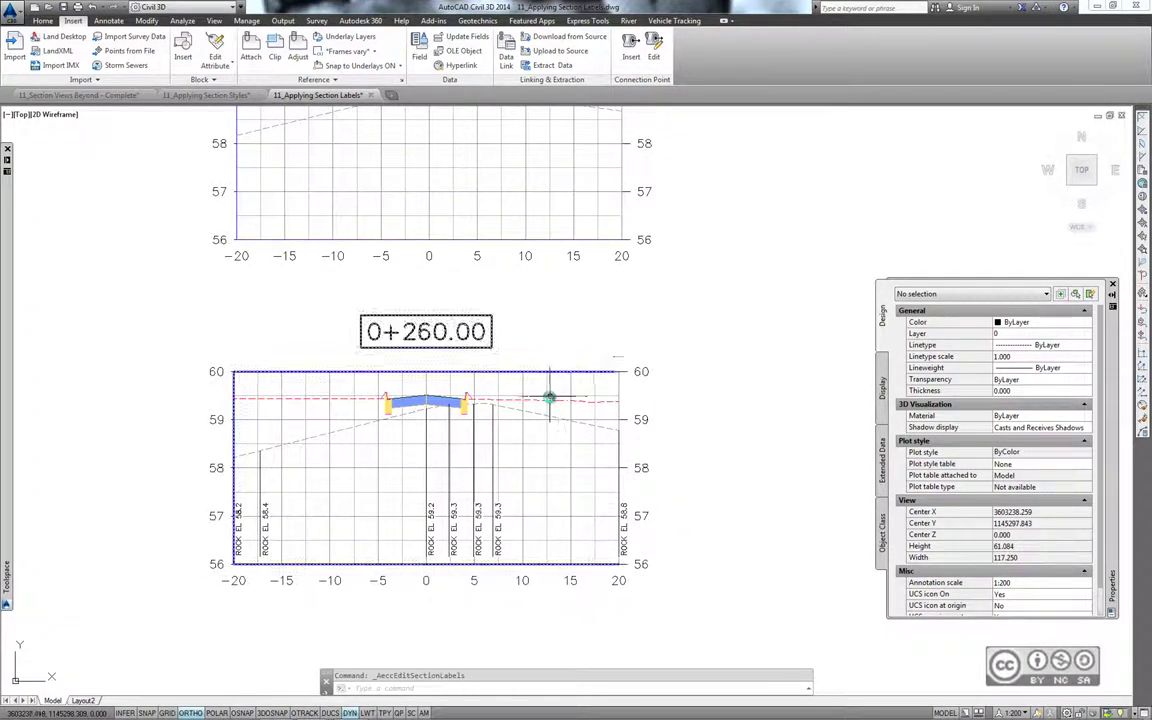
pyautogui.moveTo(594, 290); pyautogui.dragTo(543, 363, button='middle')
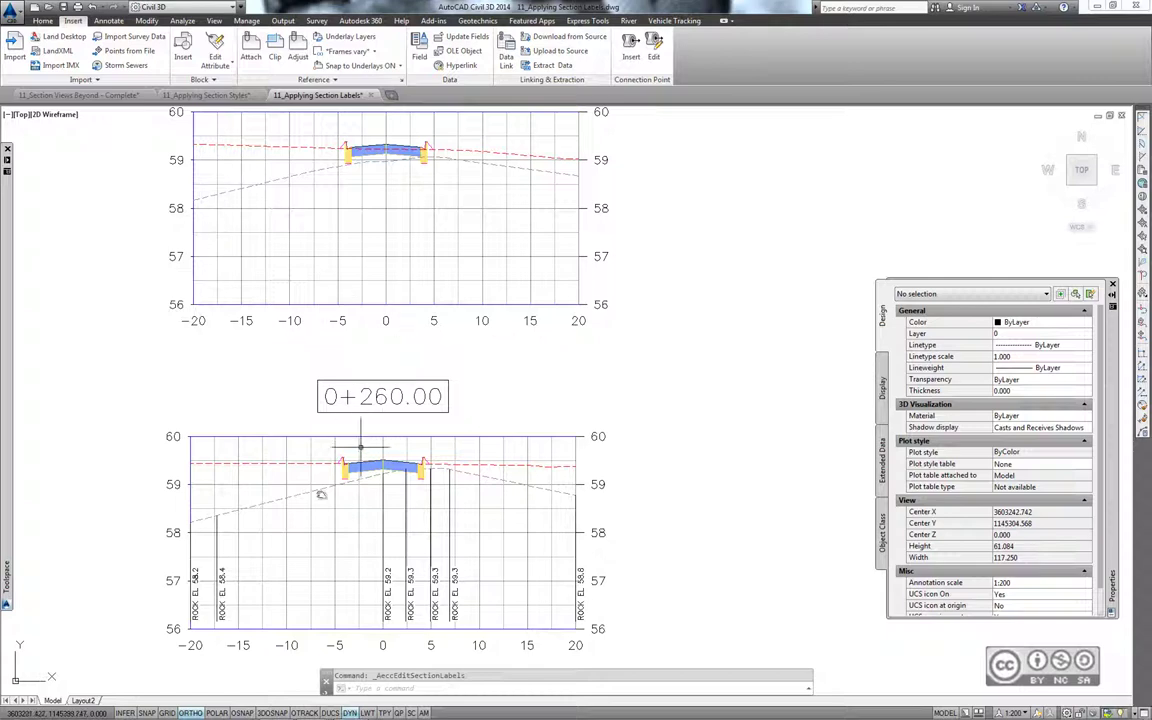
pyautogui.click(387, 576)
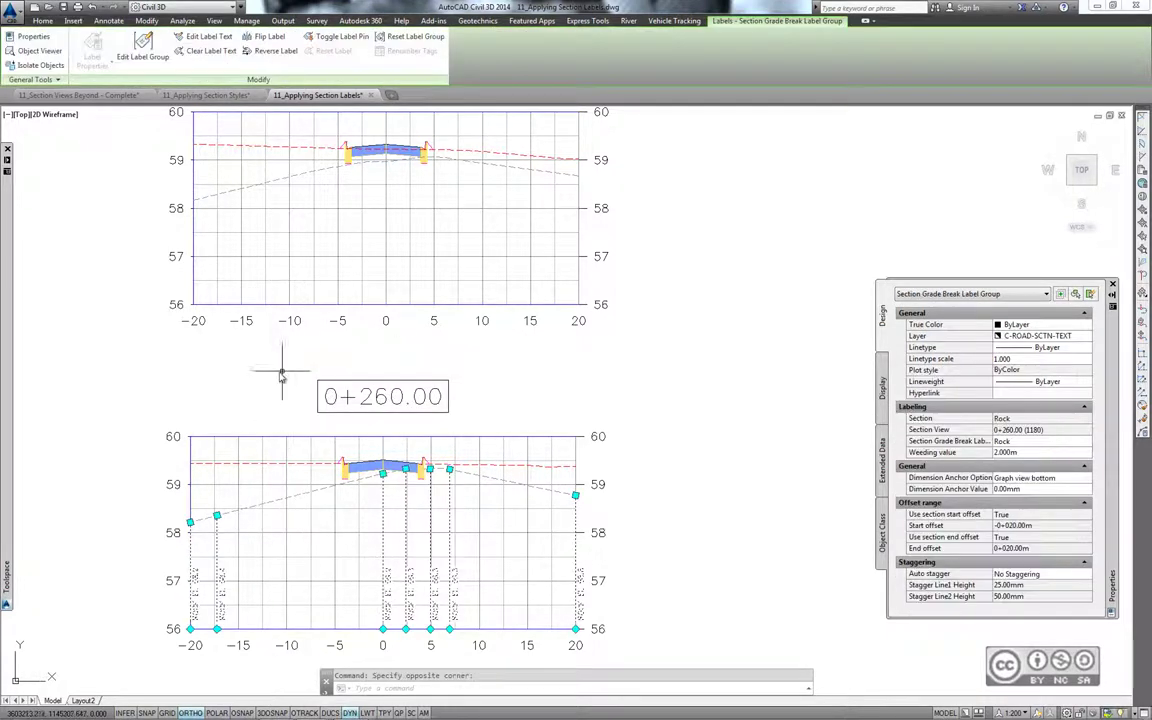
pyautogui.click(139, 57)
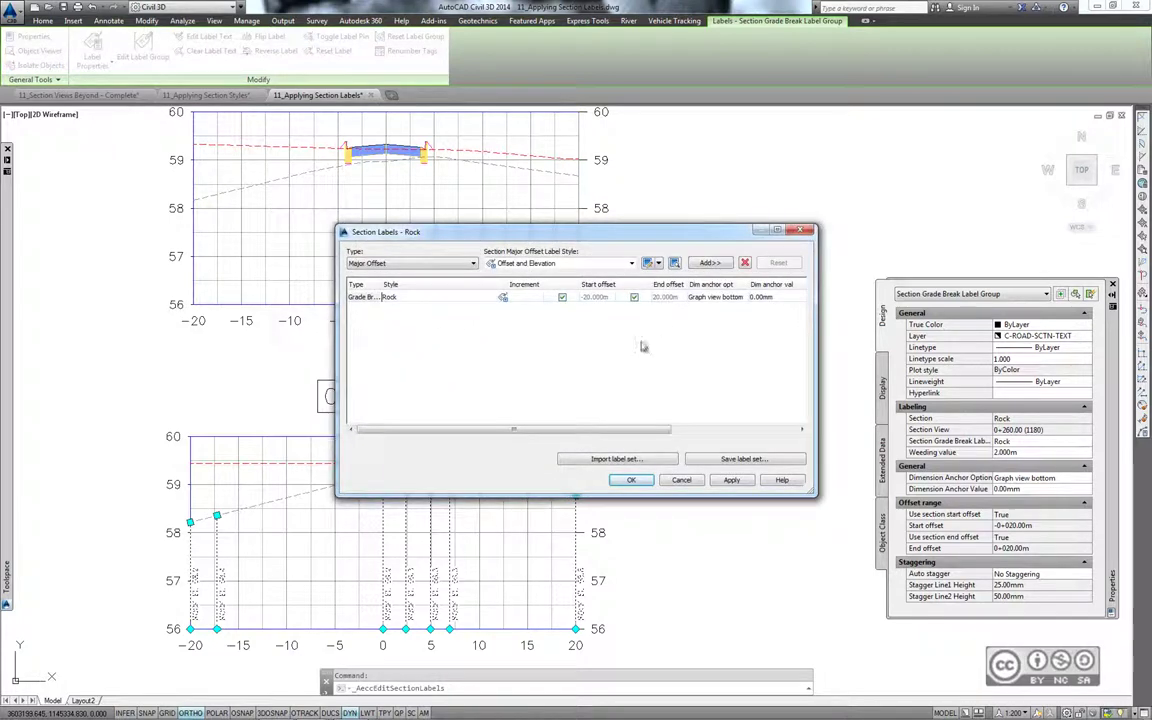
pyautogui.click(741, 460)
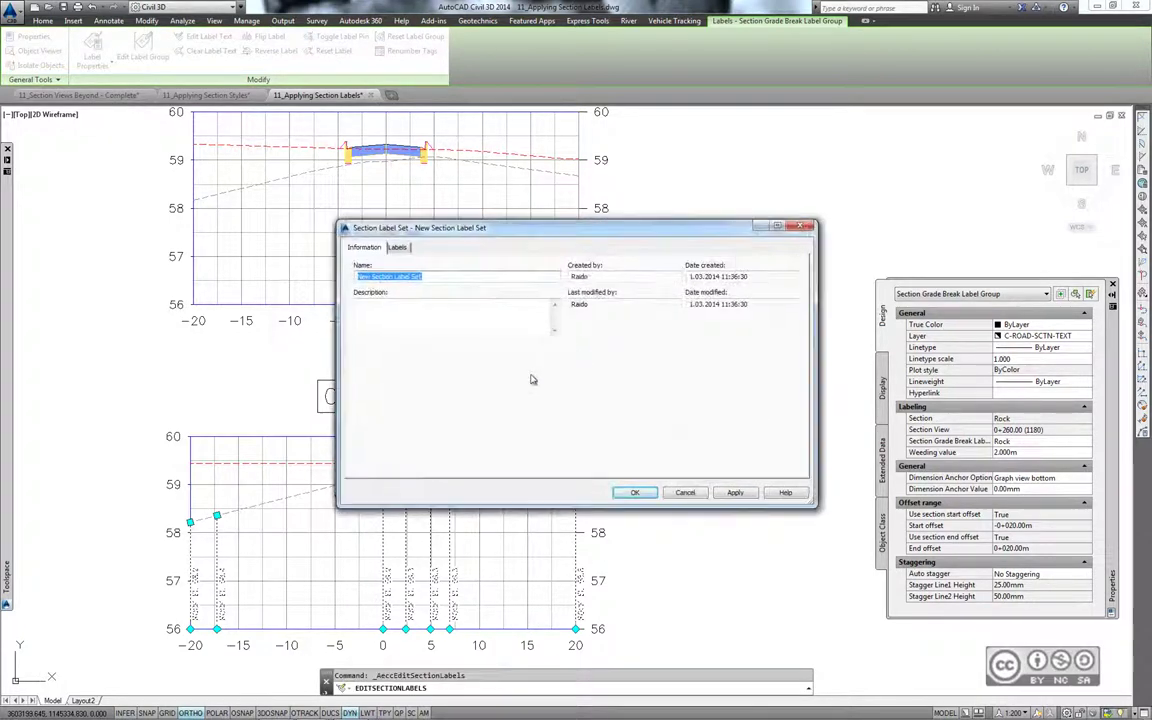
pyautogui.write('Label Set')
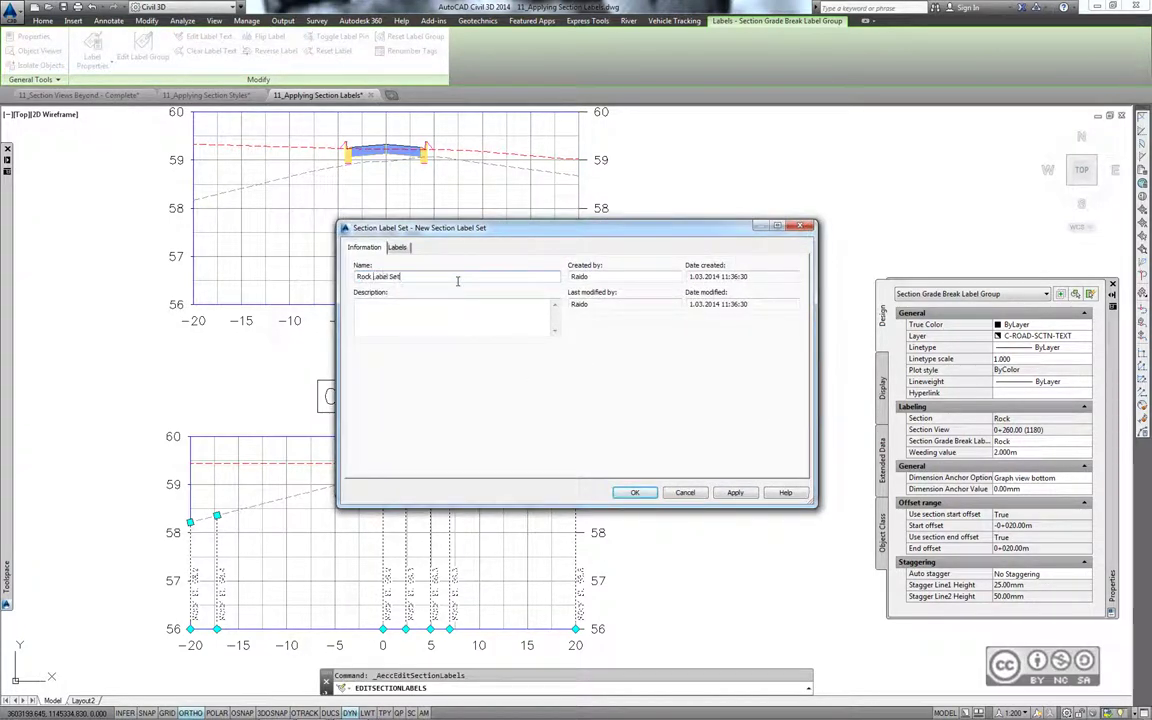
pyautogui.click(634, 492)
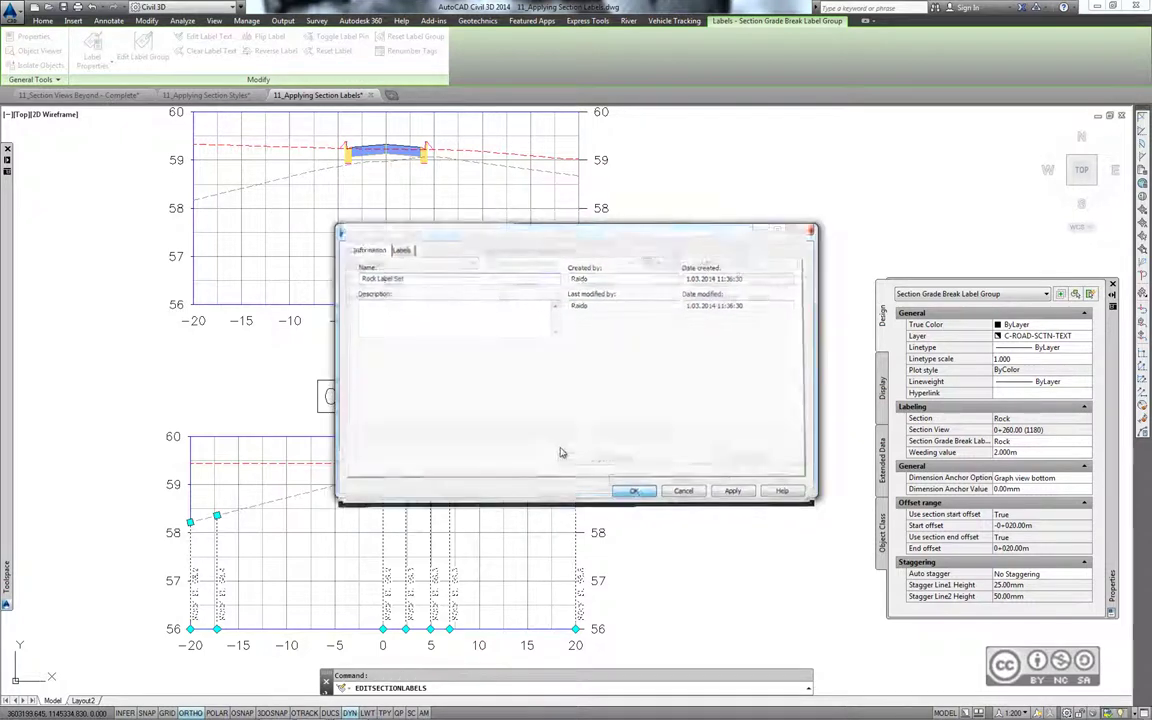
pyautogui.click(631, 481)
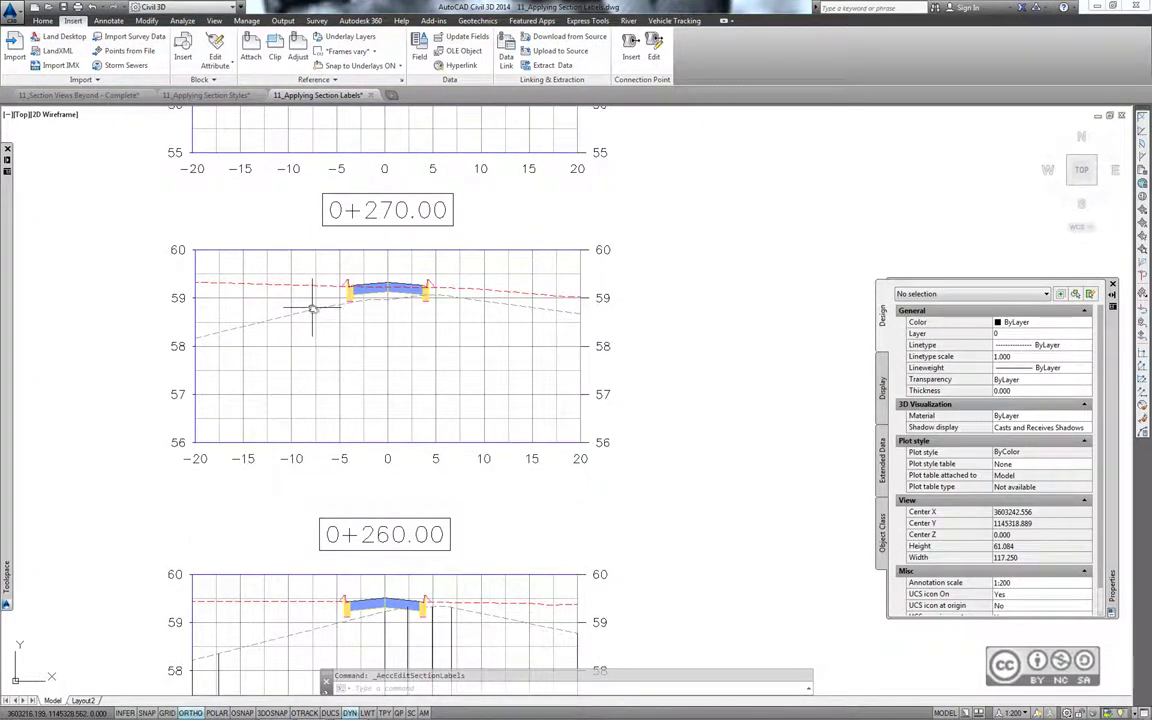
# - Import Rock Label Set onto the 0+270.00 rock section to add its ROCK EL labels
pyautogui.click(308, 309)
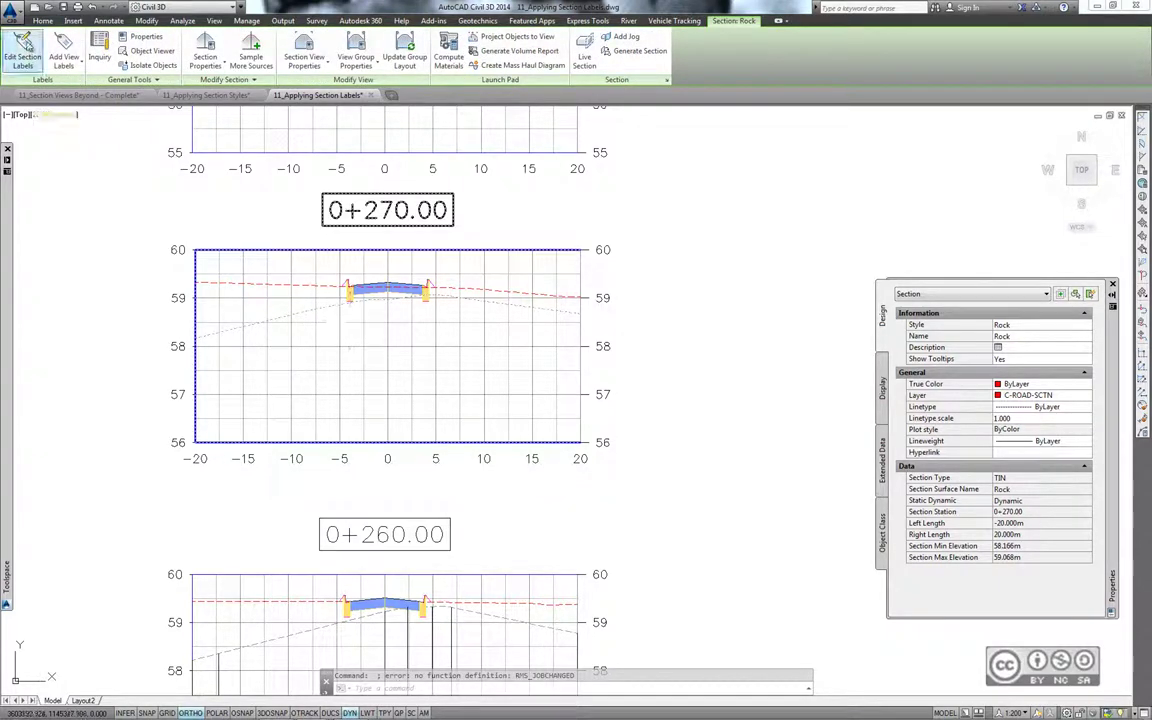
pyautogui.click(22, 50)
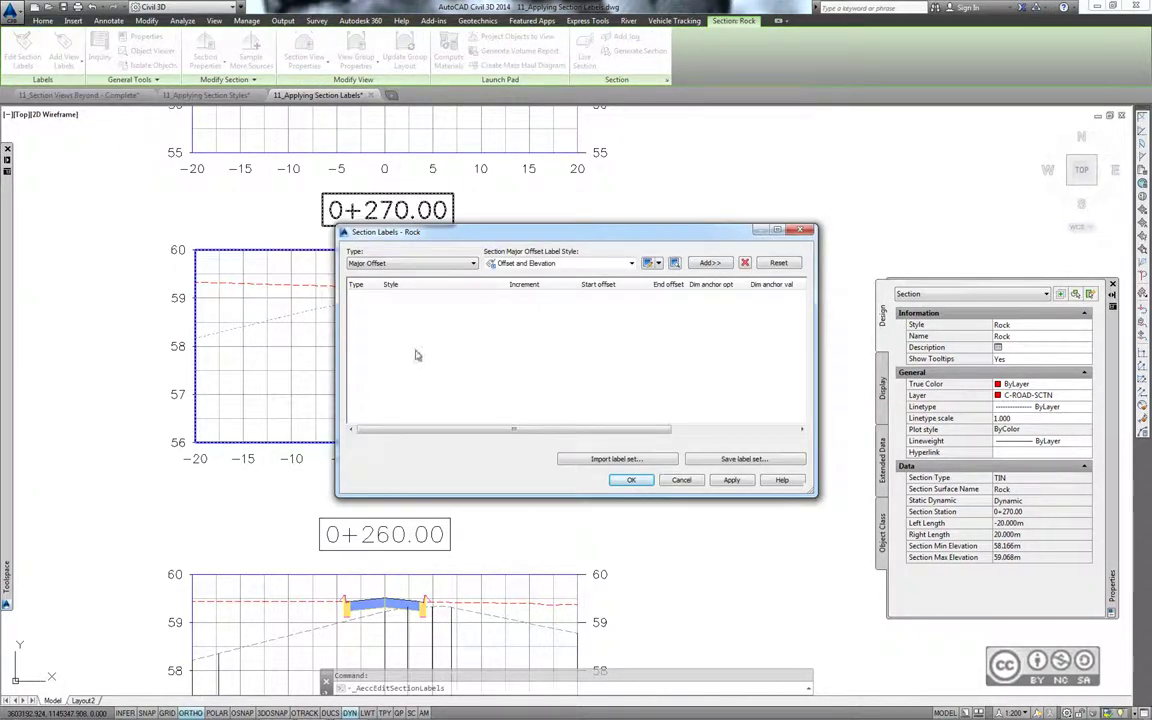
pyautogui.click(606, 458)
pyautogui.click(602, 344)
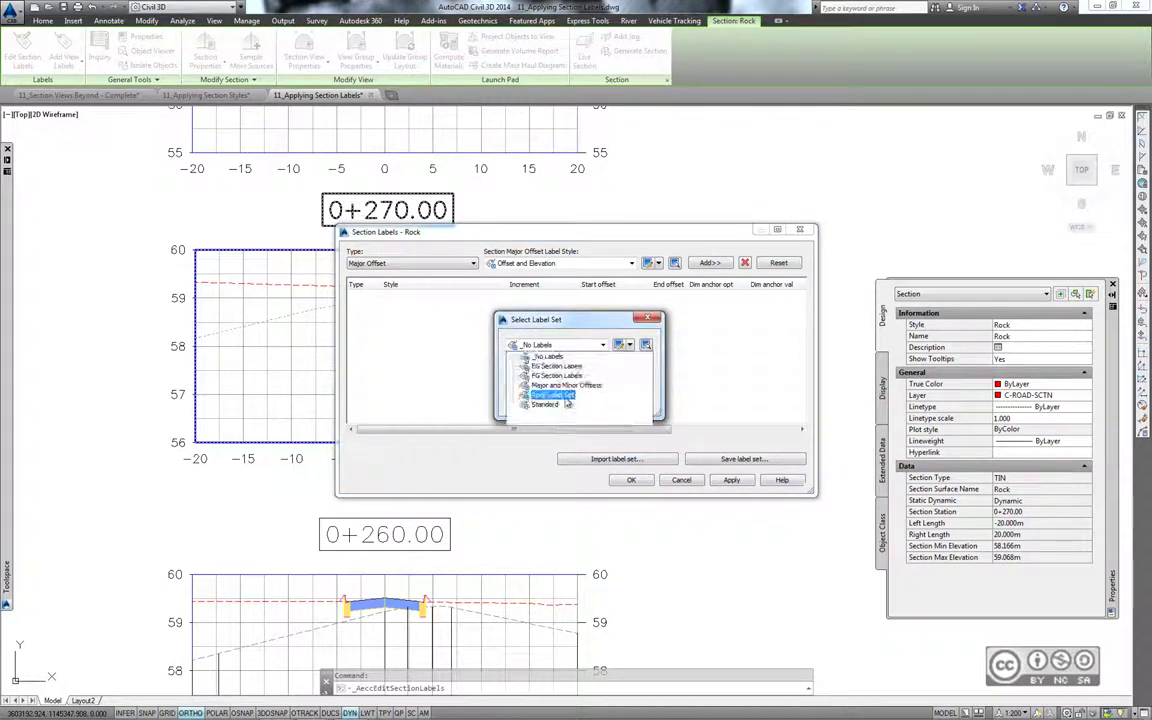
pyautogui.click(530, 397)
pyautogui.click(529, 402)
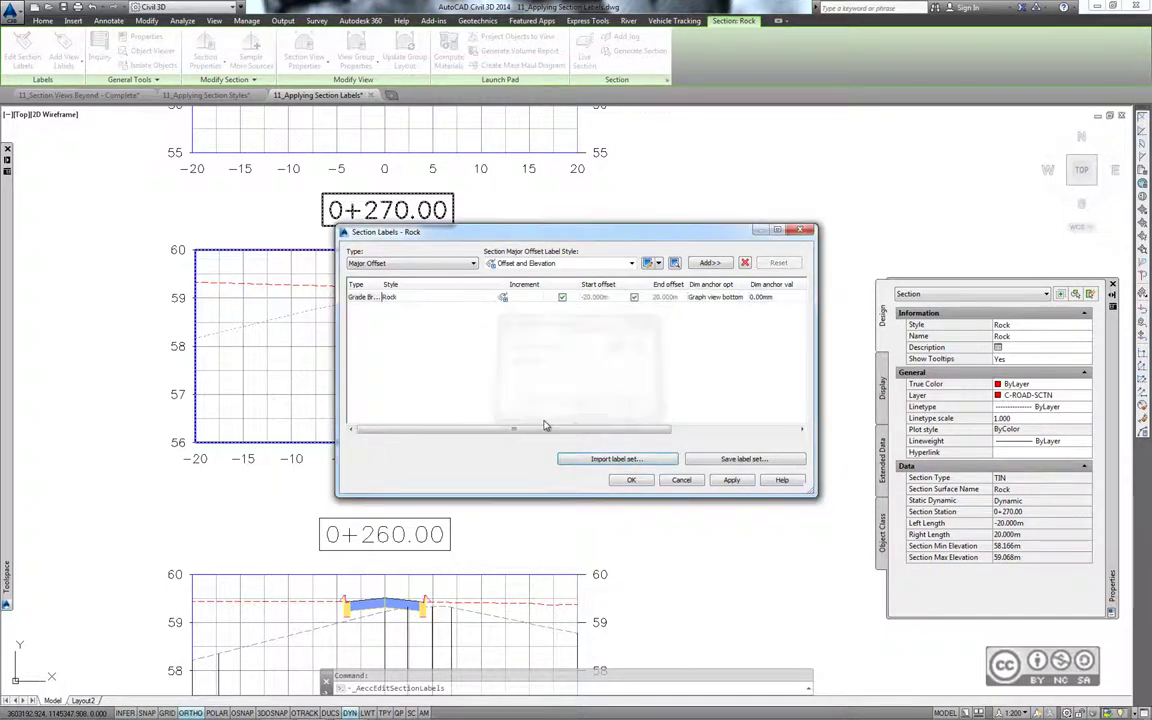
pyautogui.click(631, 480)
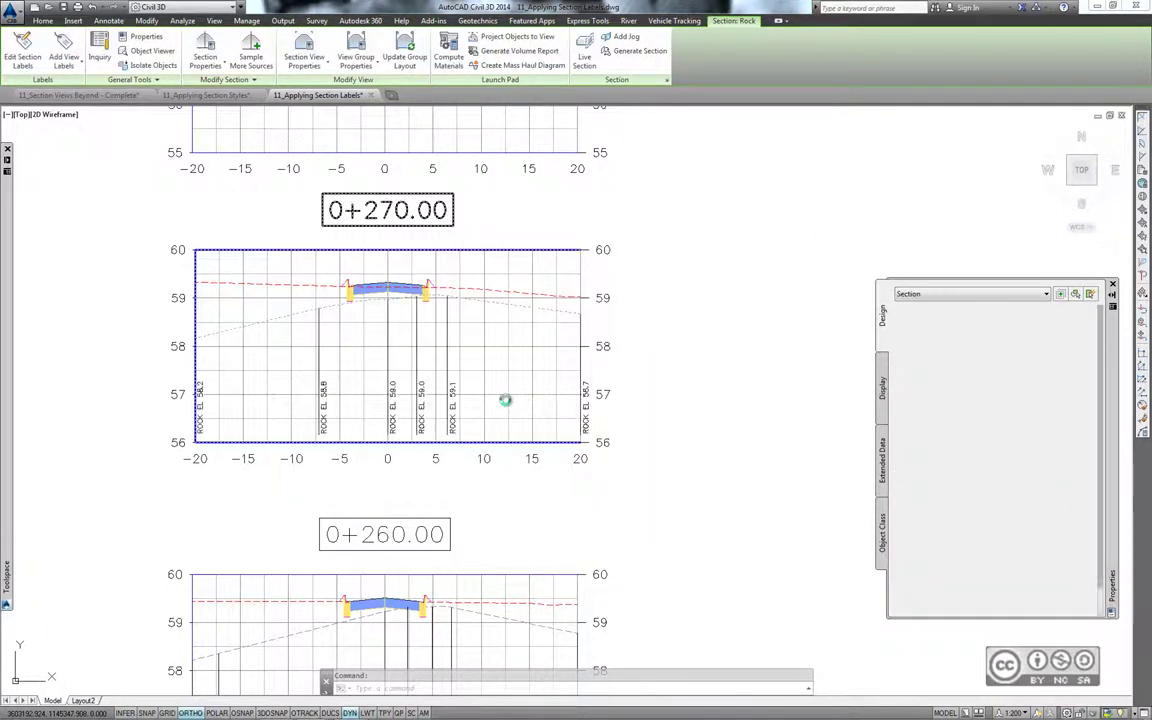
# - Import Rock Label Set onto the 0+280.00 rock section as well
pyautogui.moveTo(660, 262); pyautogui.dragTo(655, 501, button='middle')
pyautogui.click(257, 247)
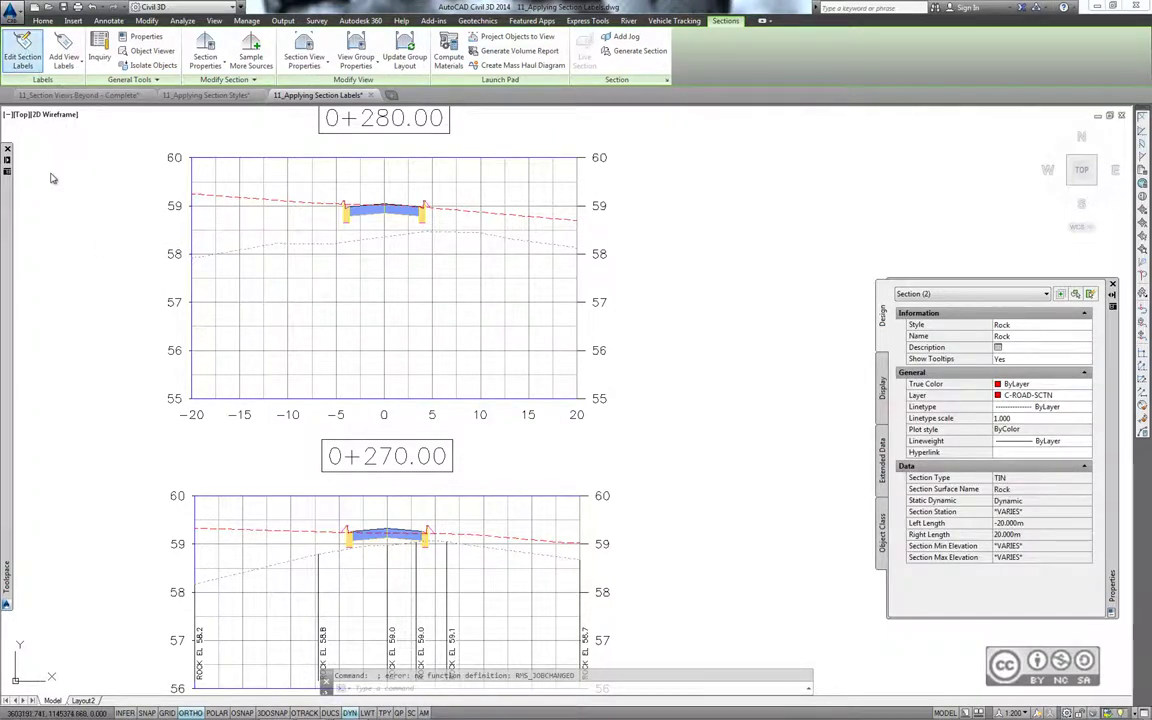
pyautogui.click(617, 458)
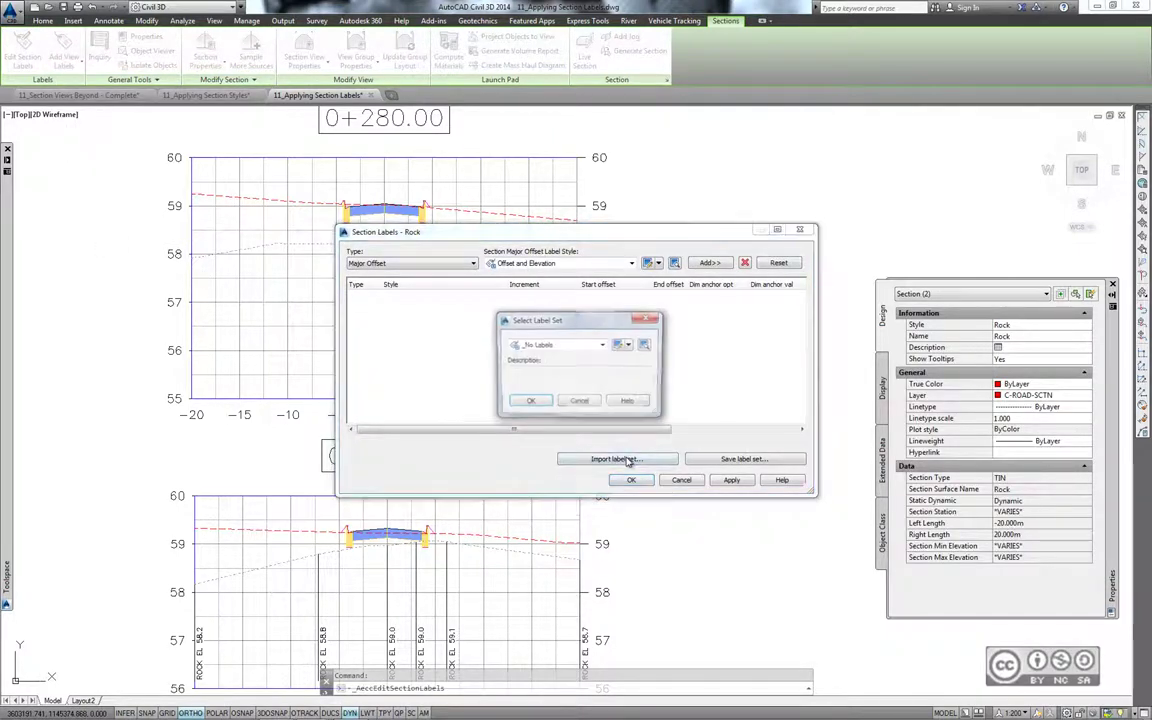
pyautogui.click(560, 344)
pyautogui.click(528, 402)
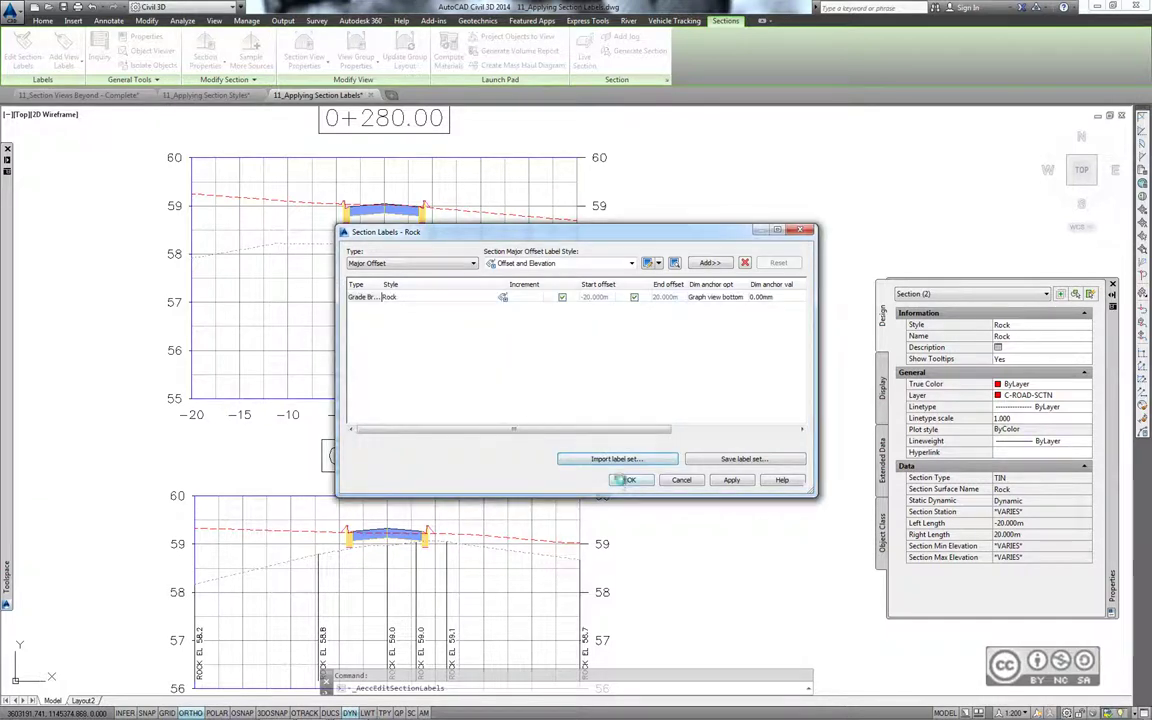
pyautogui.click(625, 480)
pyautogui.scroll(-3, 404, 298)
pyautogui.click(695, 401)
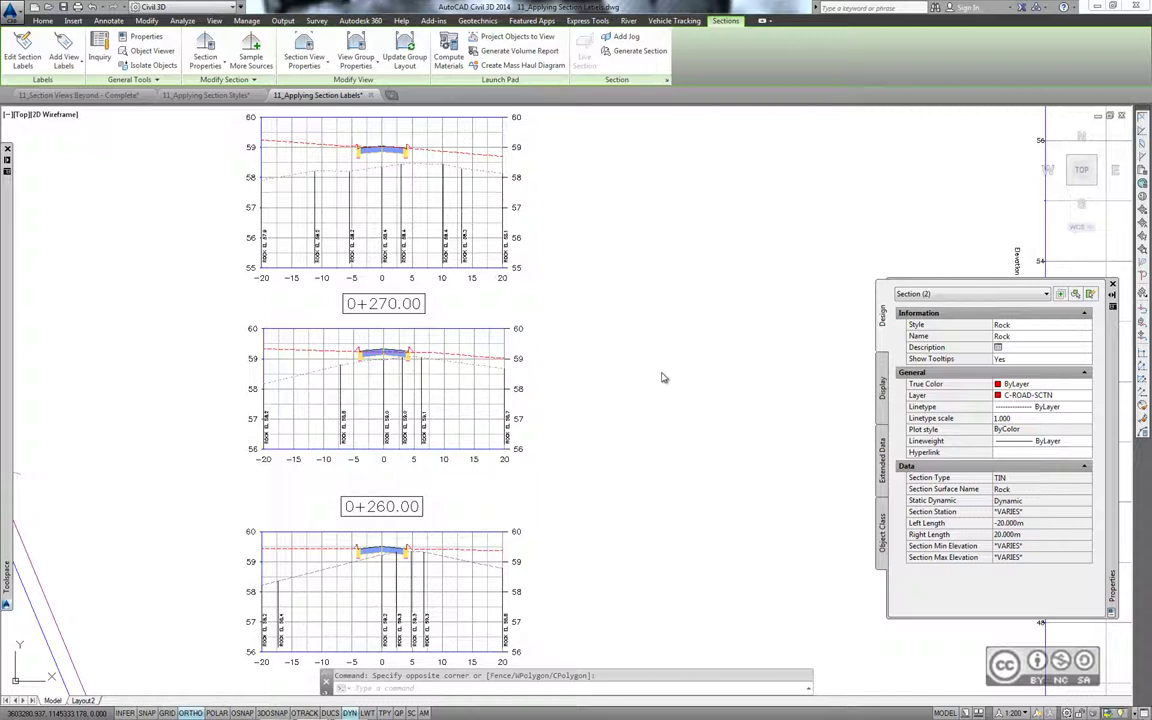
pyautogui.click(539, 356)
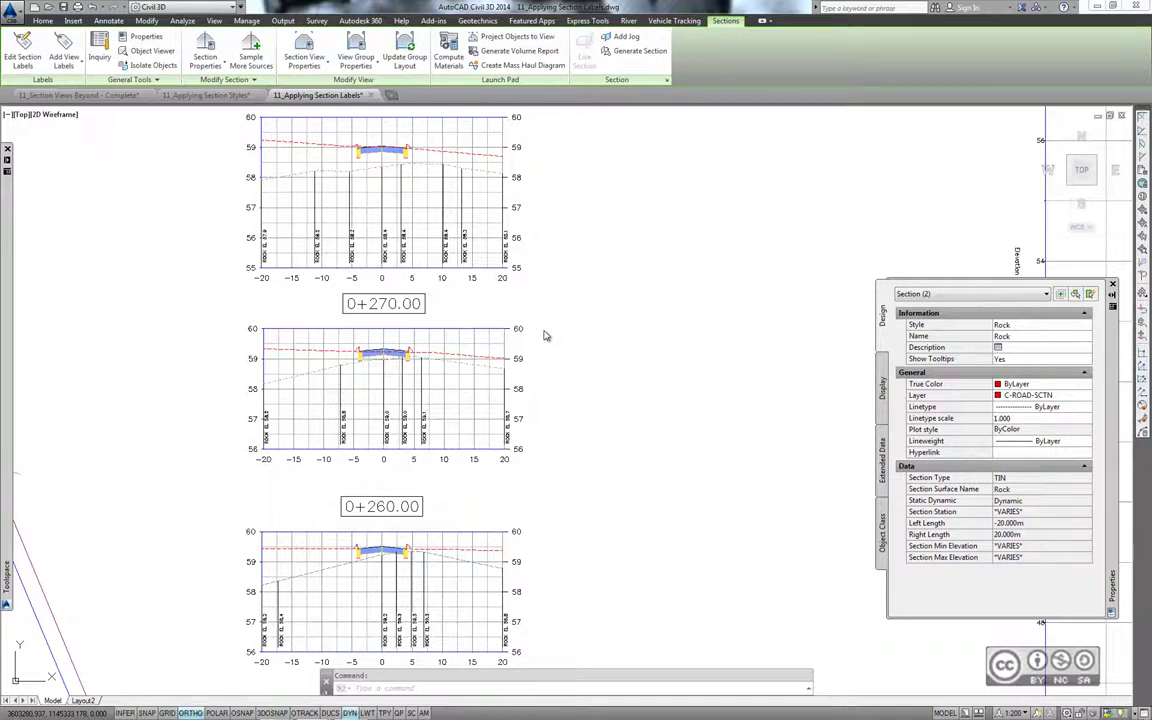
# - Pan to show the road alignment plan beside the sections and clear the selection
pyautogui.scroll(-5, 730, 342)
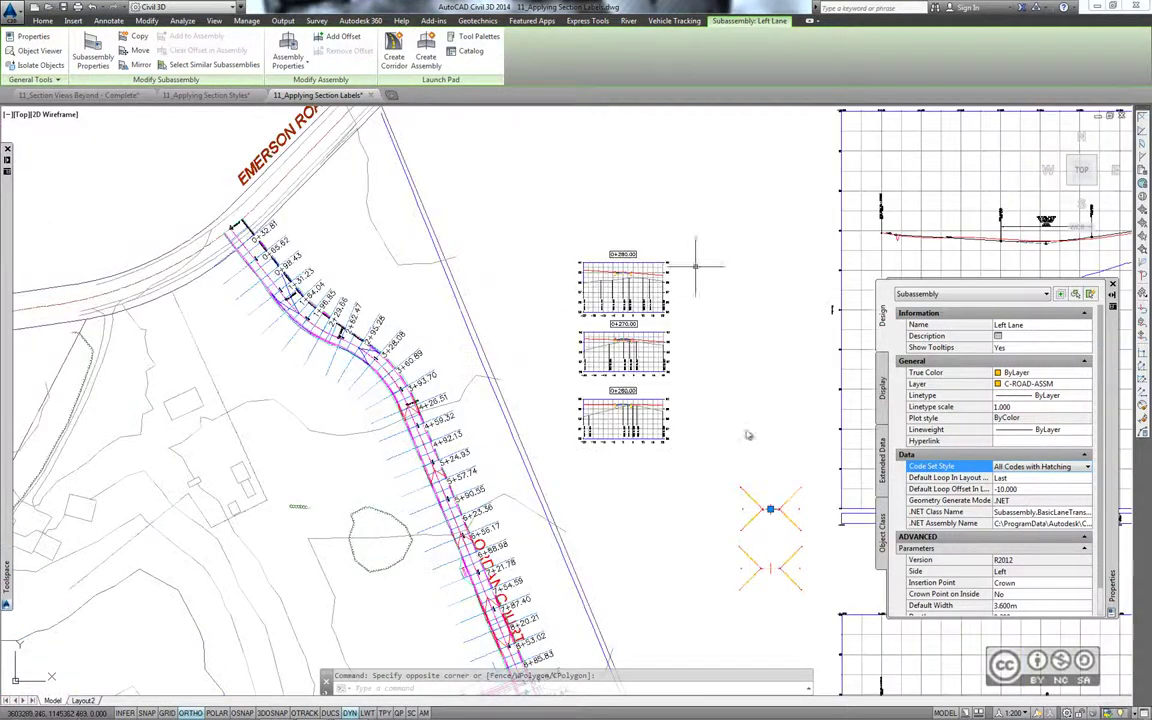
pyautogui.moveTo(745, 483); pyautogui.dragTo(527, 303, button='middle')
pyautogui.scroll(8, 545, 313)
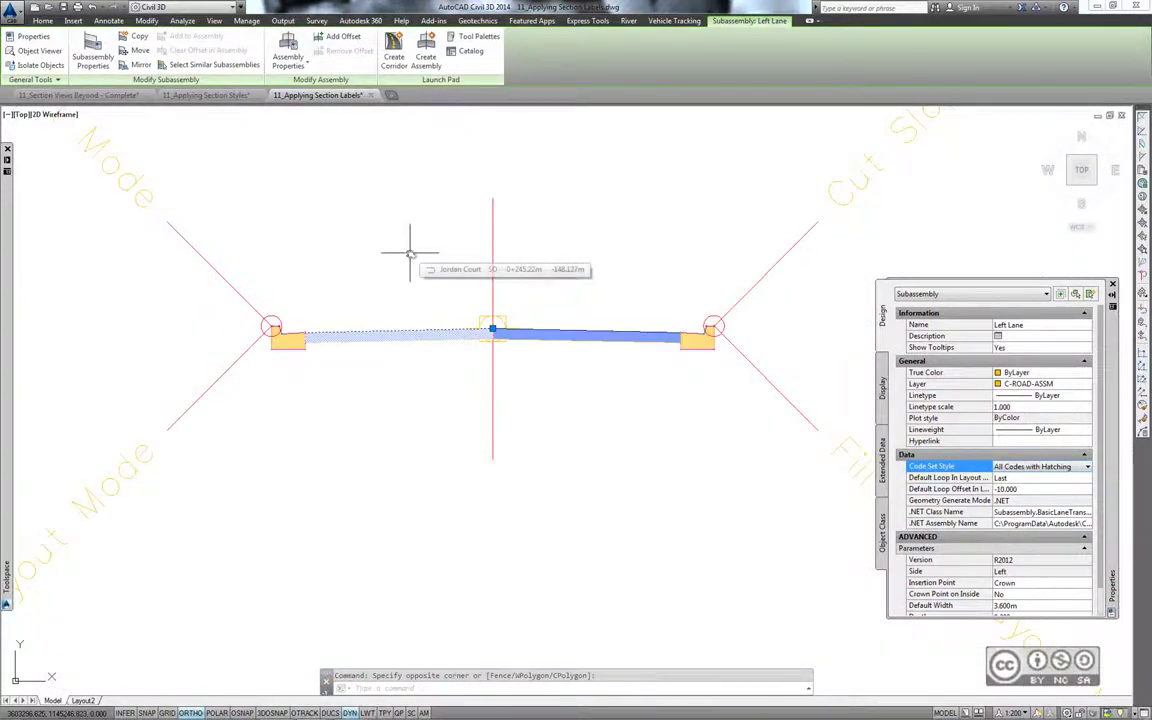
pyautogui.press('Escape')
pyautogui.scroll(2, 344, 351)
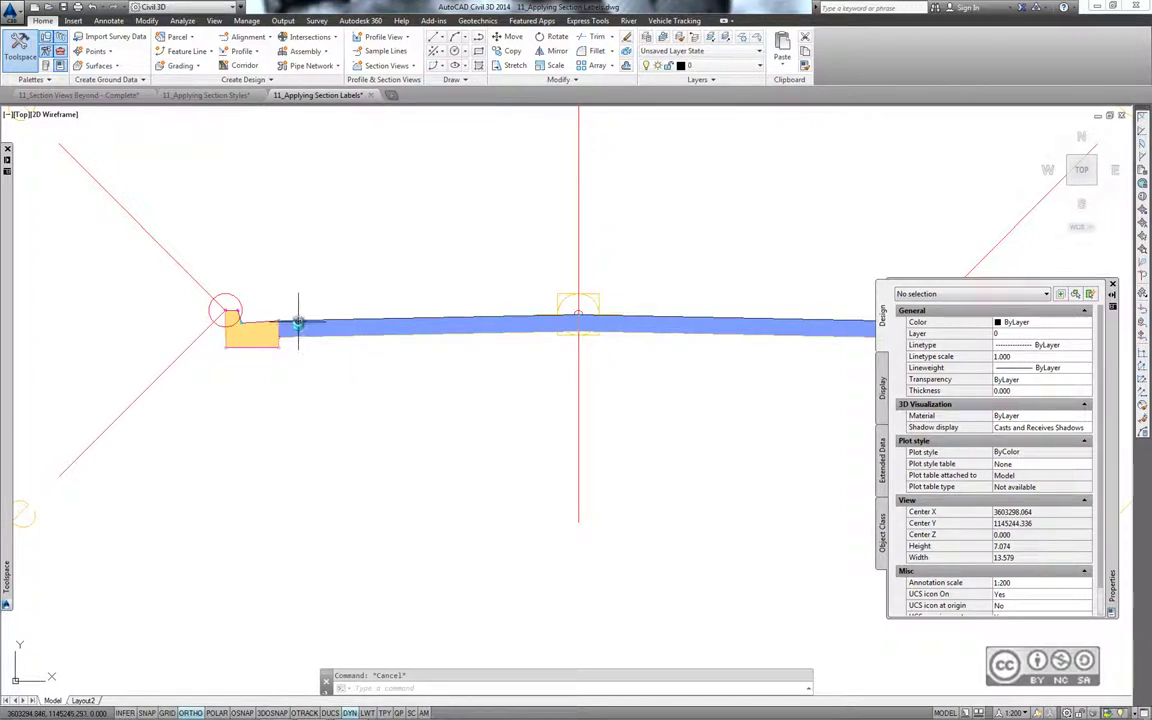
pyautogui.moveTo(298, 322)
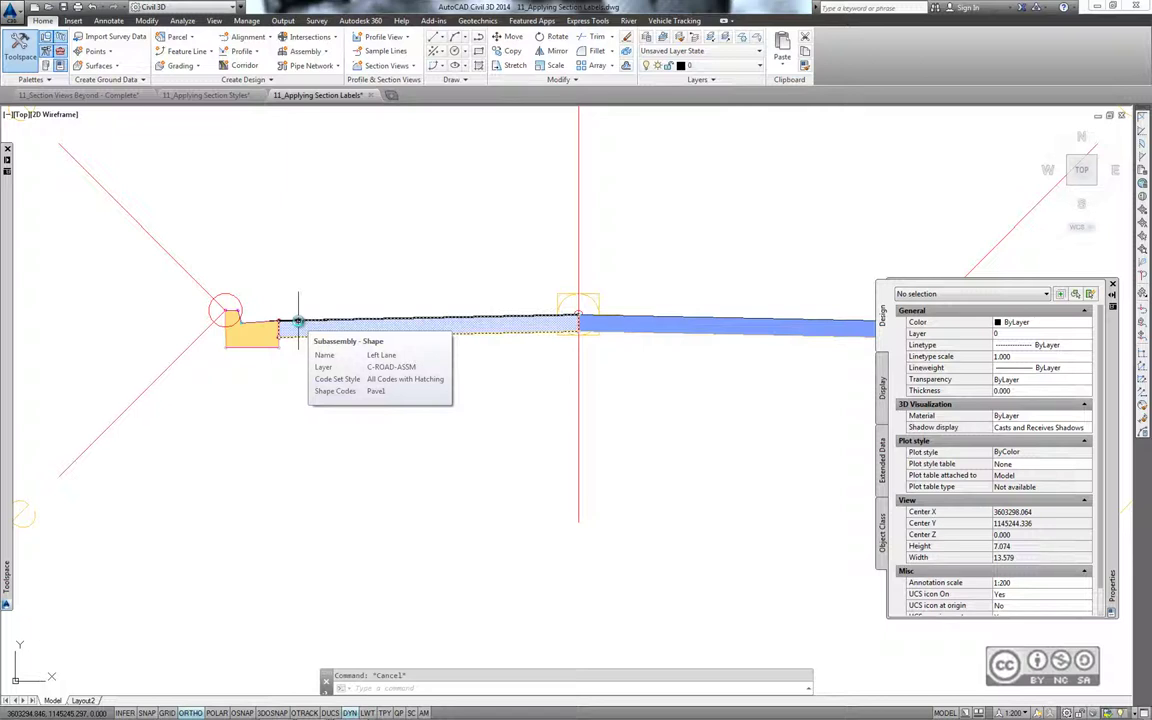
pyautogui.scroll(-2, 337, 251)
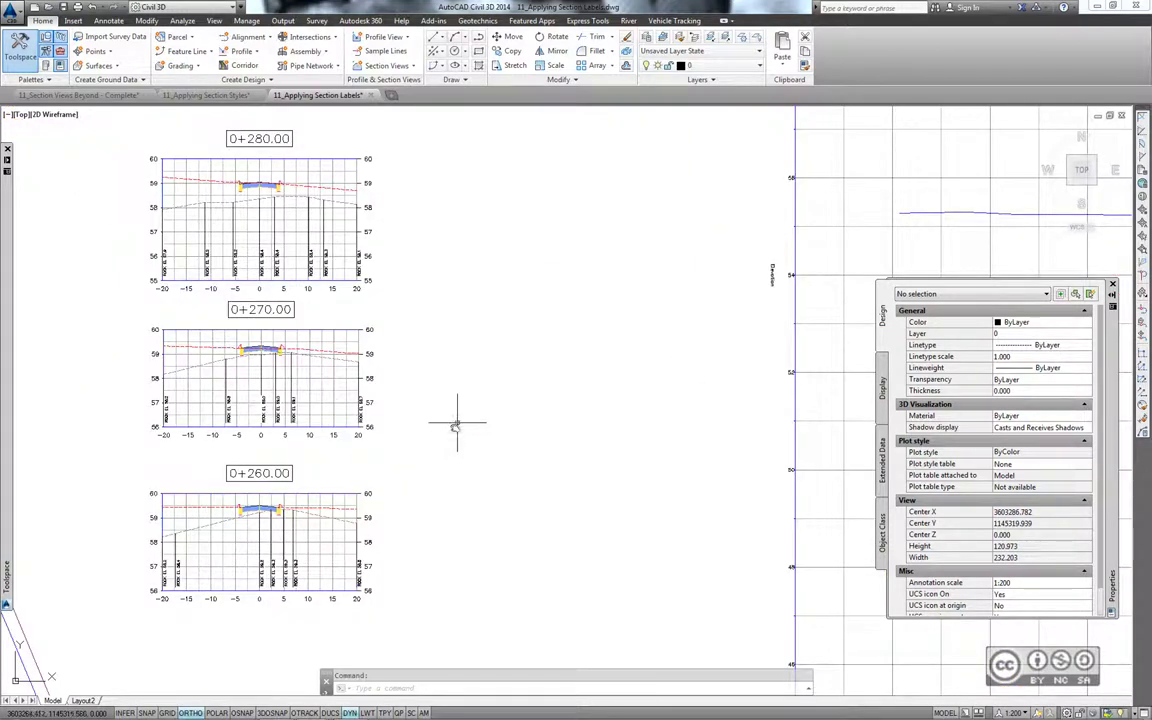
# - Browse the Moodulid folder and select 11_Applying Code Set Styles.dwg
pyautogui.click(48, 8)
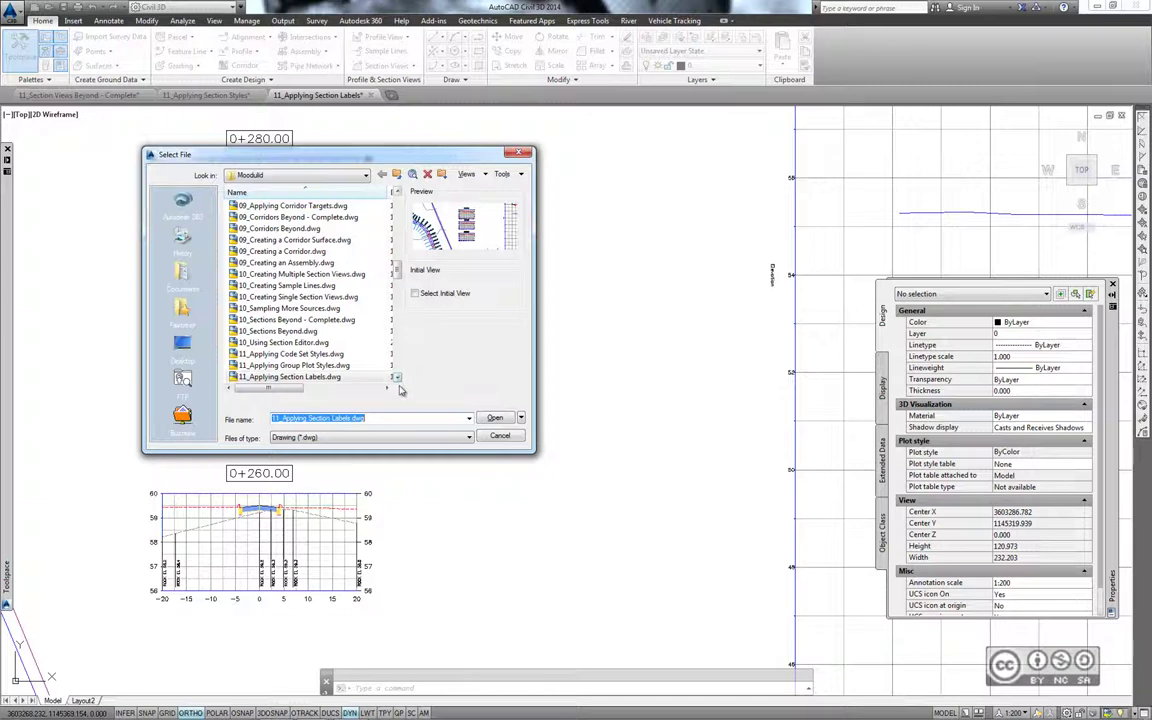
pyautogui.scroll(-2, 399, 381)
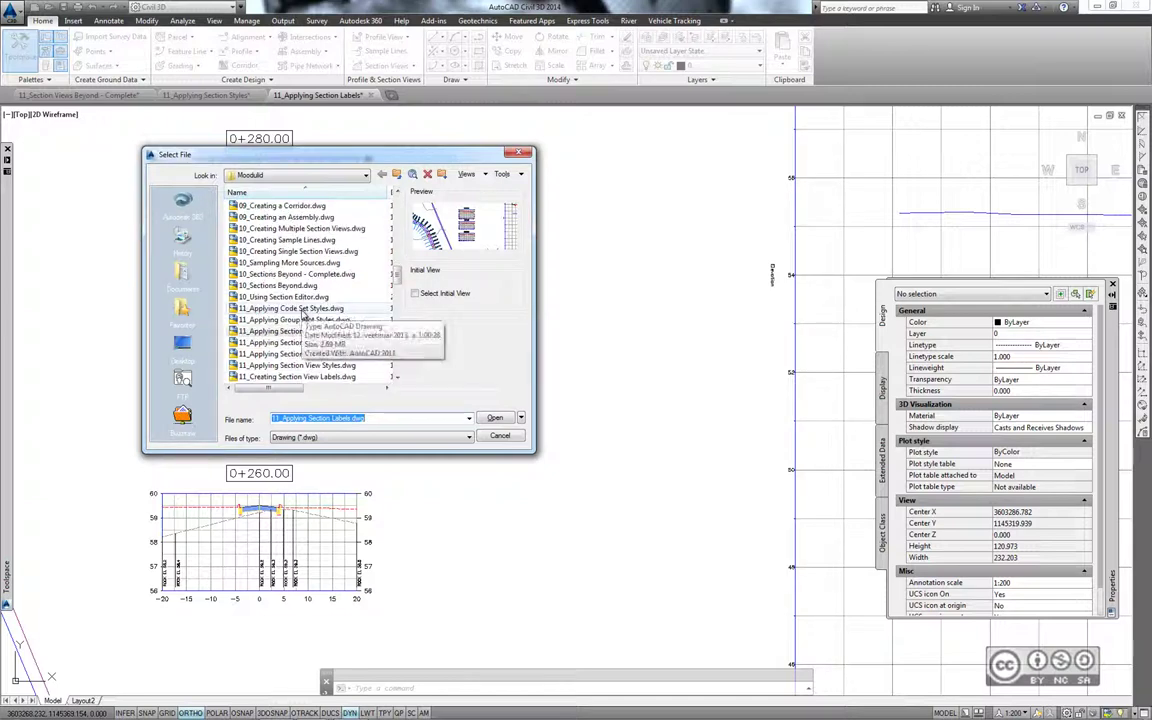
pyautogui.click(302, 309)
# - Open 11_Applying Code Set Styles.dwg and centre its section views
pyautogui.click(495, 417)
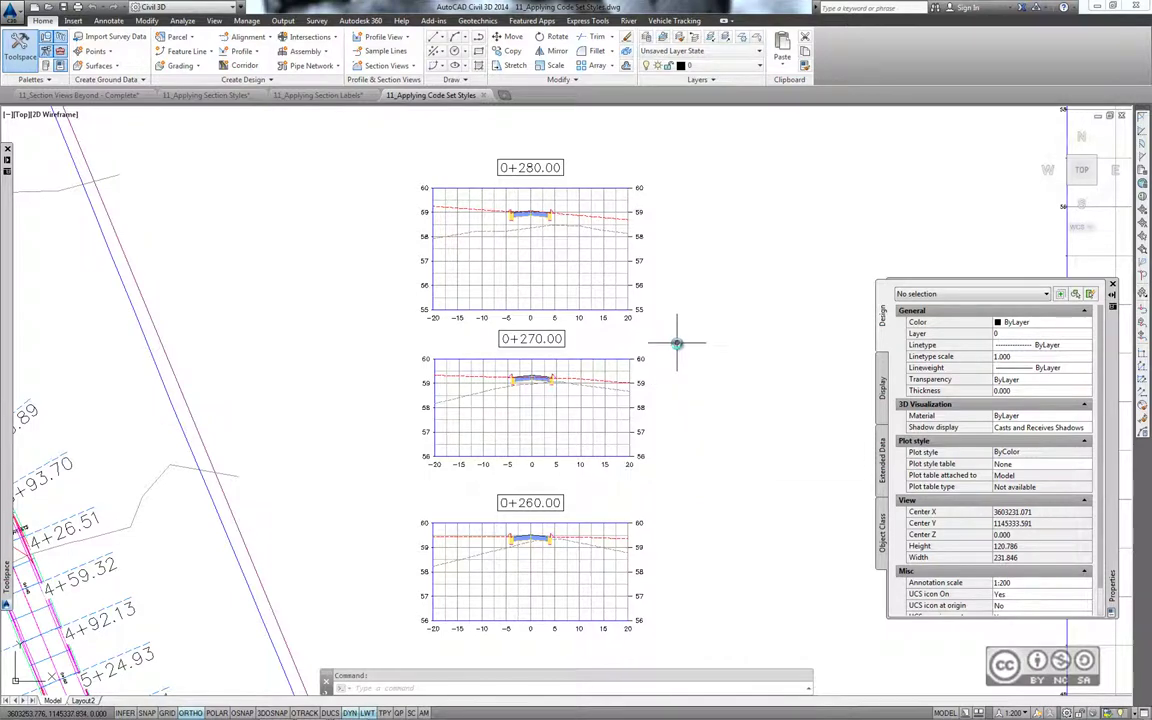
pyautogui.moveTo(681, 334); pyautogui.dragTo(537, 324, button='middle')
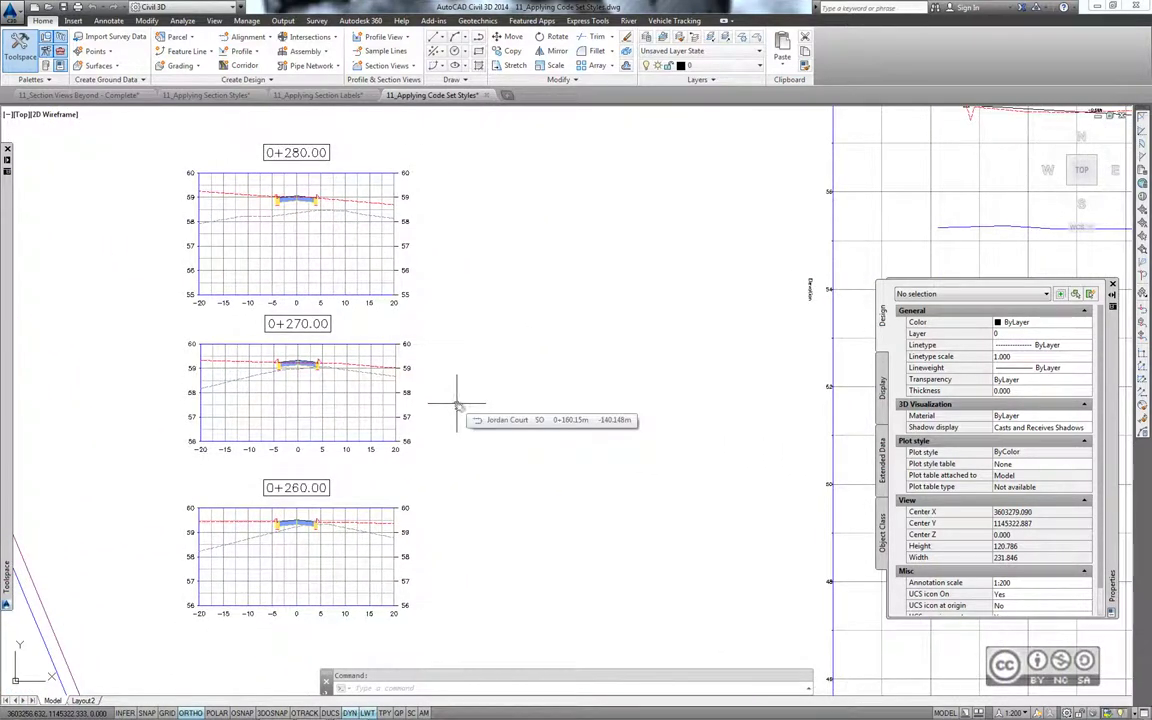
pyautogui.moveTo(463, 414); pyautogui.dragTo(468, 278, button='middle')
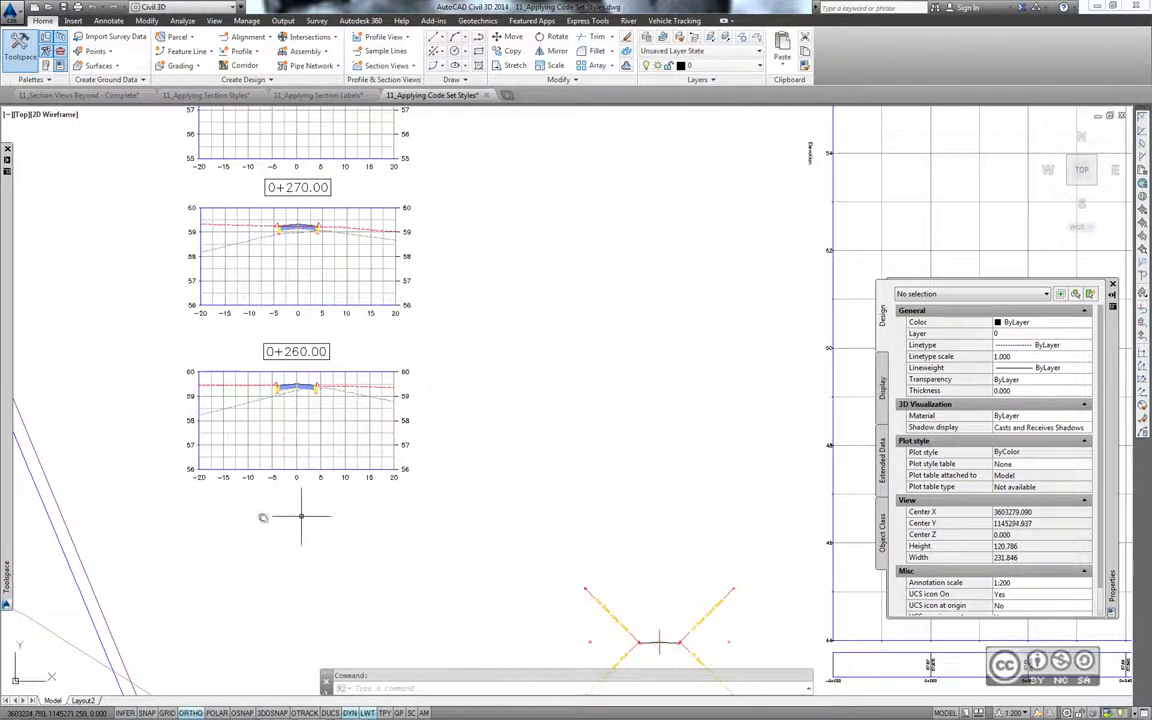
pyautogui.scroll(2, 231, 478)
pyautogui.scroll(2, 265, 410)
pyautogui.scroll(-1, 253, 400)
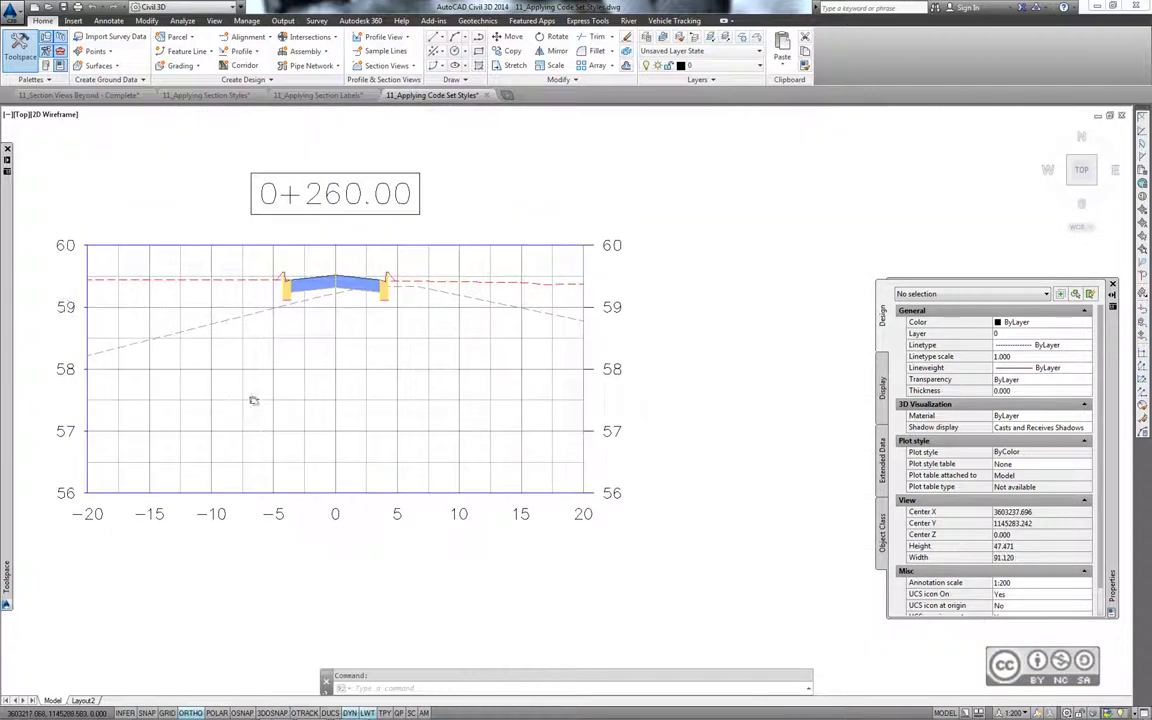
# - Change the 0+260.00 corridor section's style from Design to Road Sections
pyautogui.click(306, 283)
pyautogui.click(482, 183)
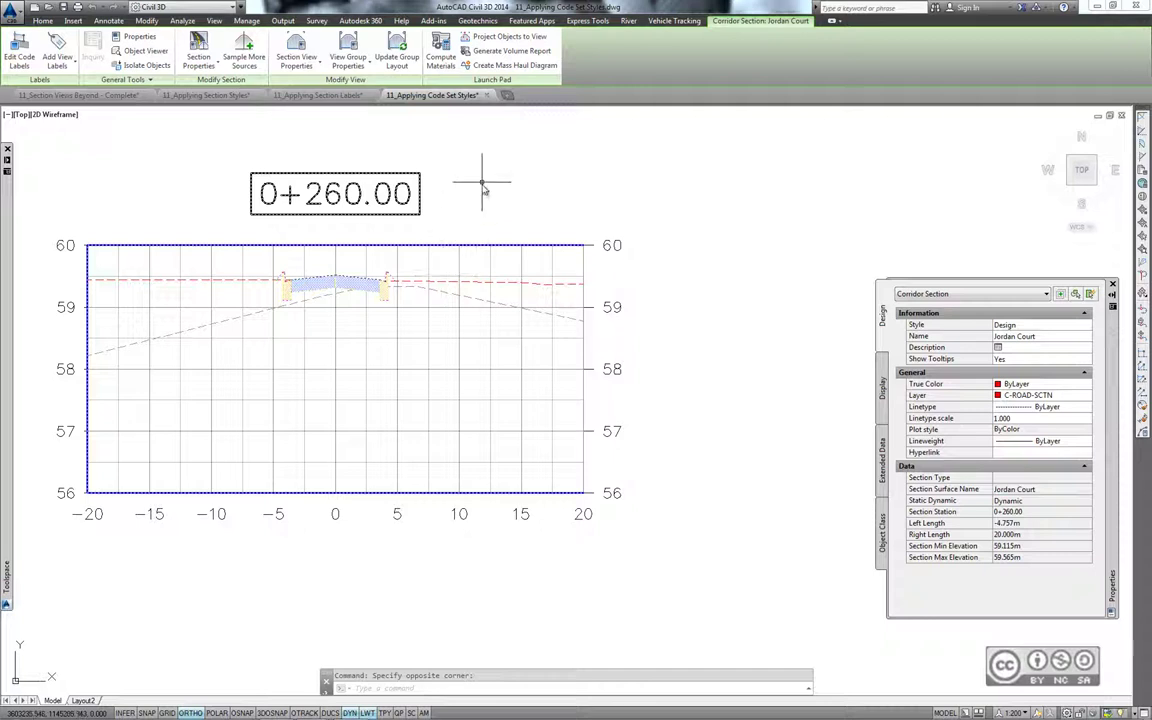
pyautogui.click(198, 42)
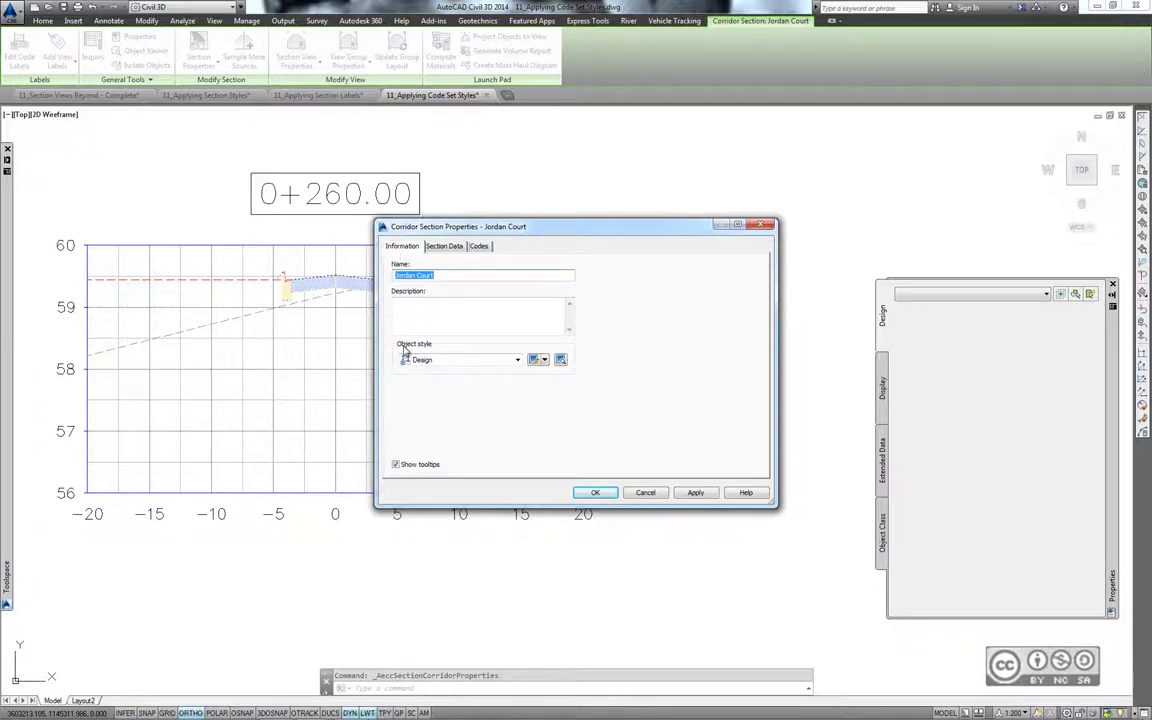
pyautogui.click(432, 360)
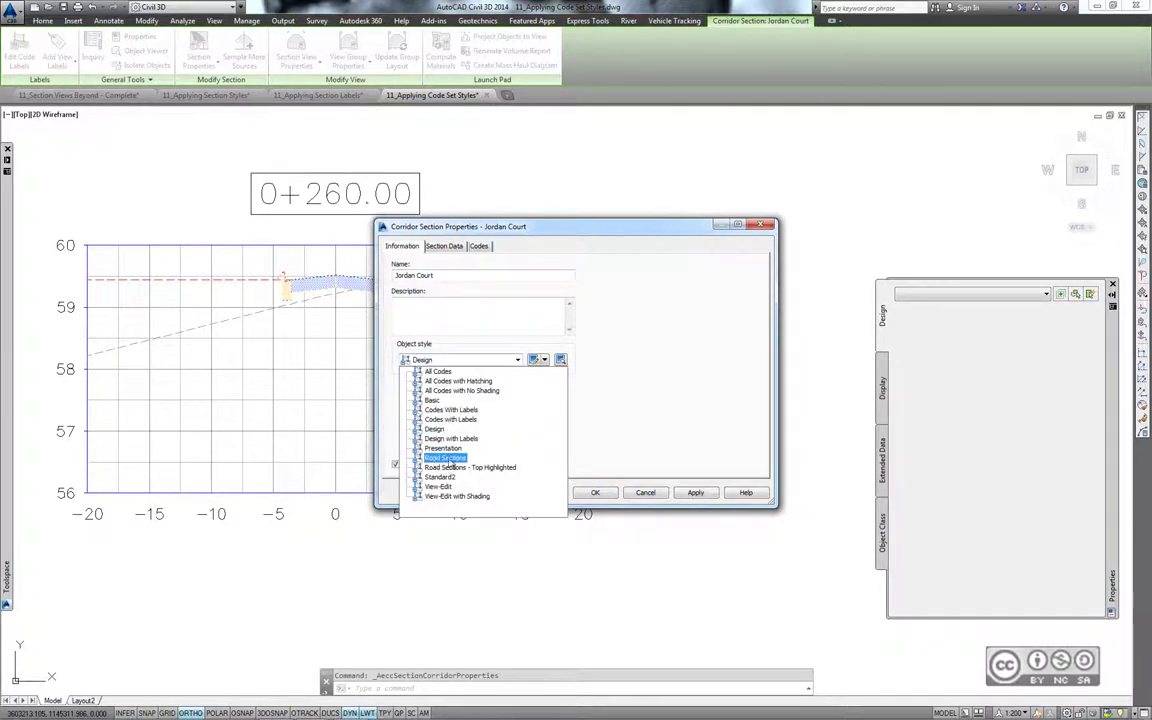
pyautogui.click(434, 459)
pyautogui.click(595, 491)
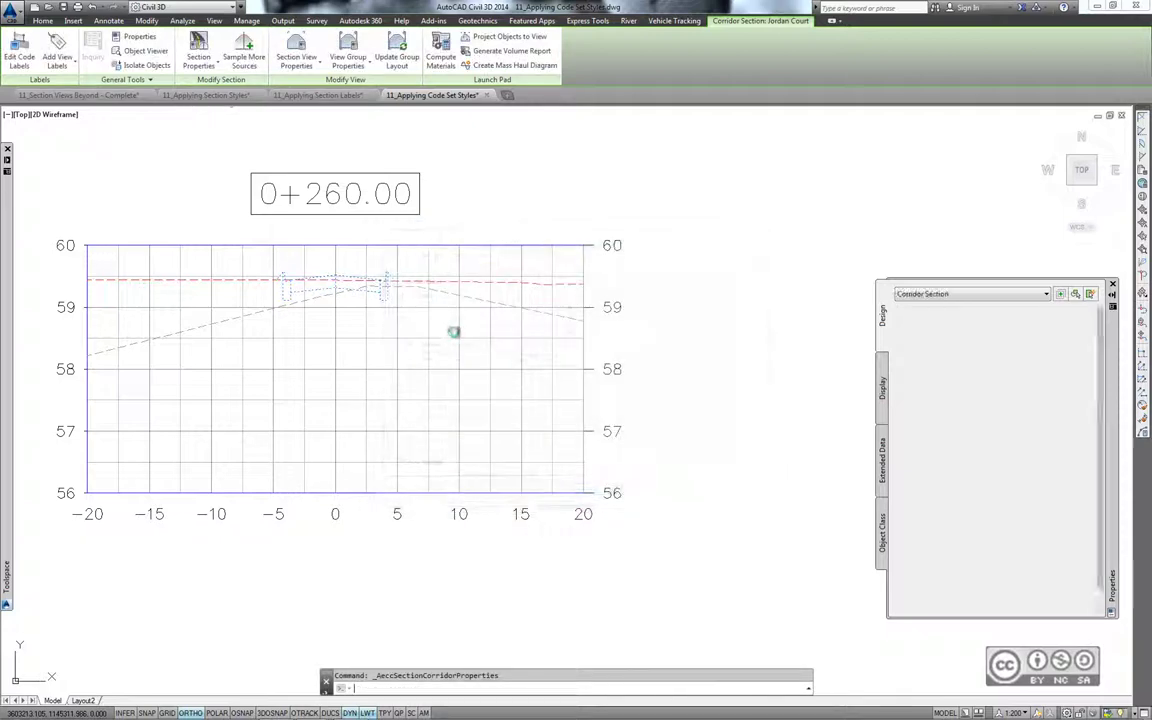
# - Restyle the 0+260.00 corridor section as Road Sections - Top Highlighted, showing its top in red
pyautogui.press('Escape')
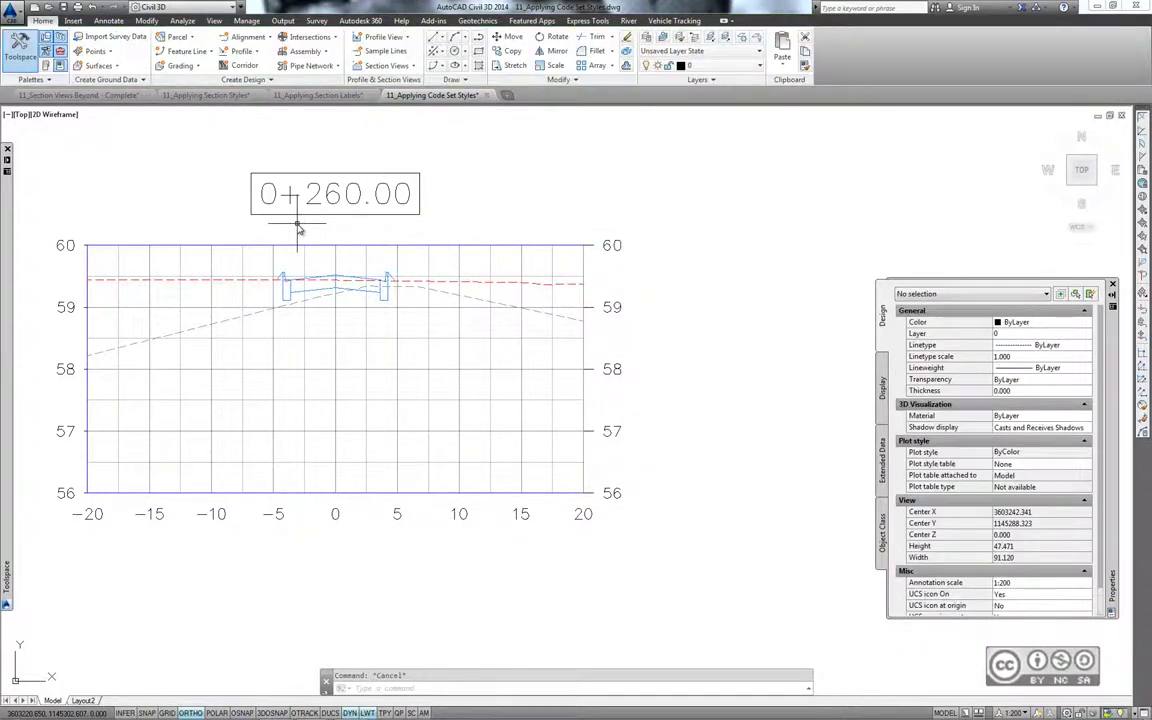
pyautogui.scroll(3, 290, 240)
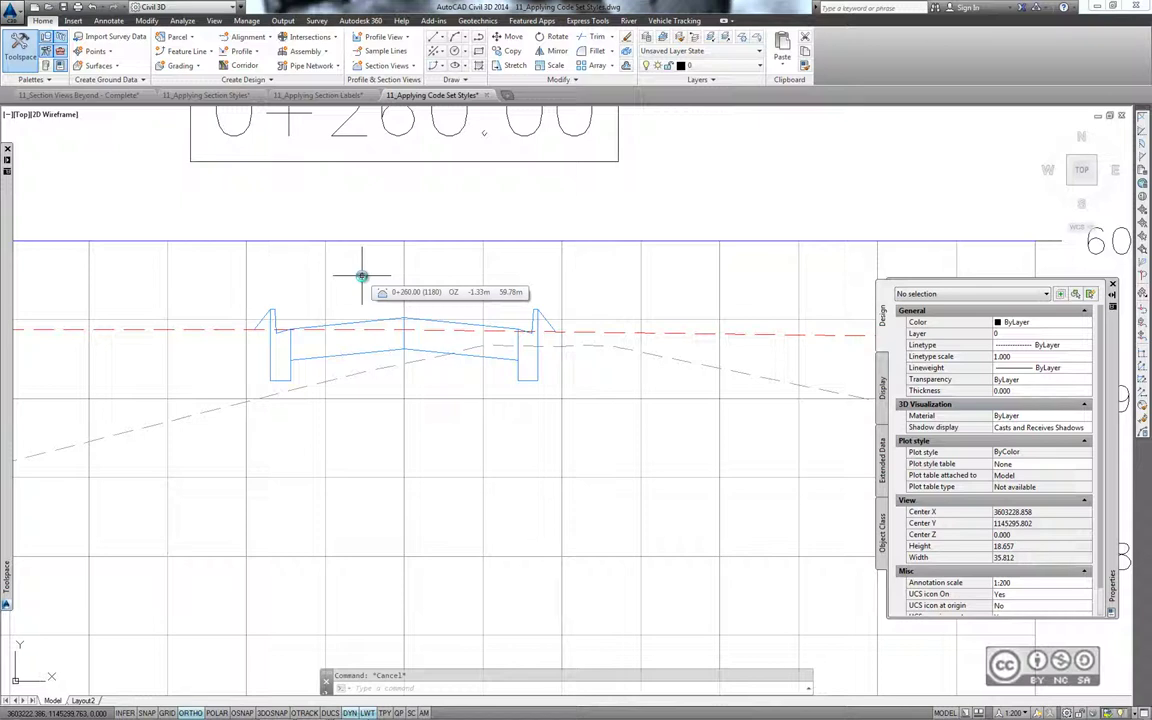
pyautogui.click(396, 320)
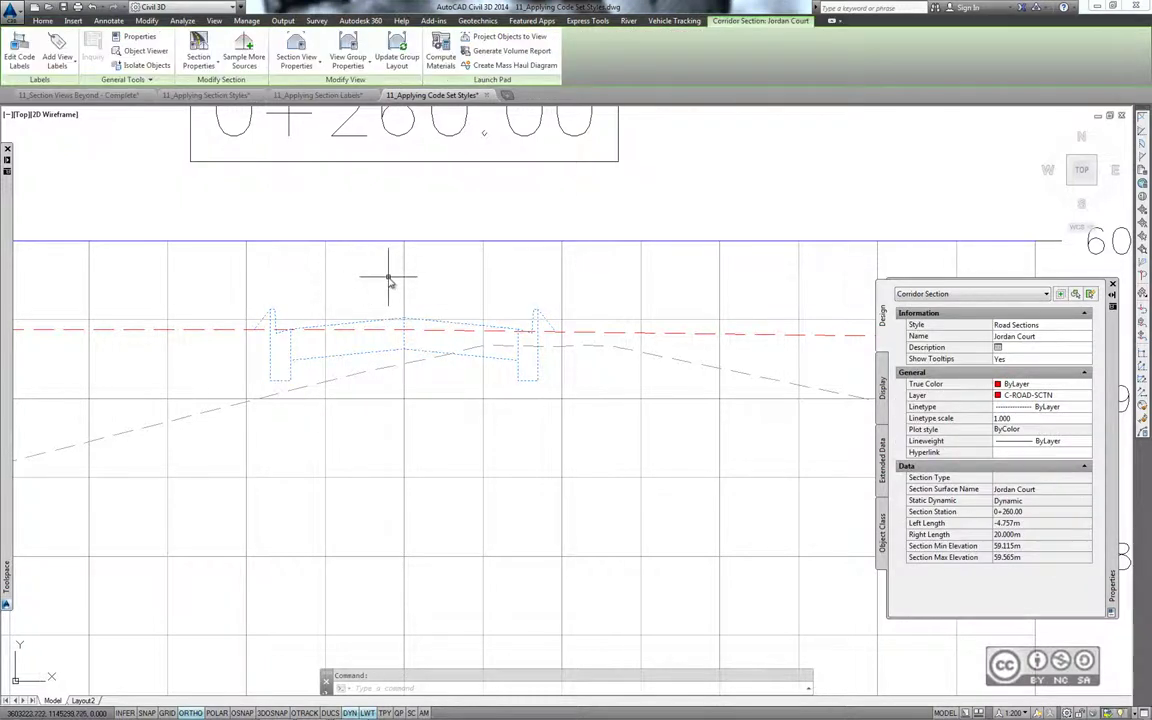
pyautogui.click(198, 45)
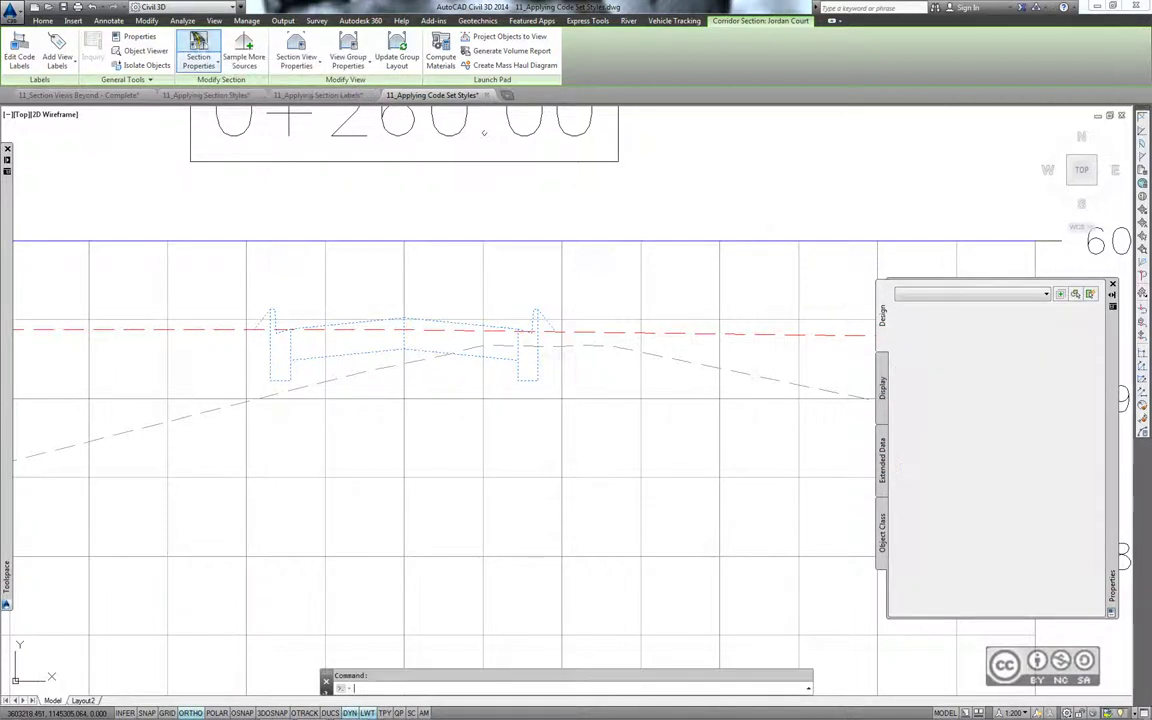
pyautogui.click(517, 359)
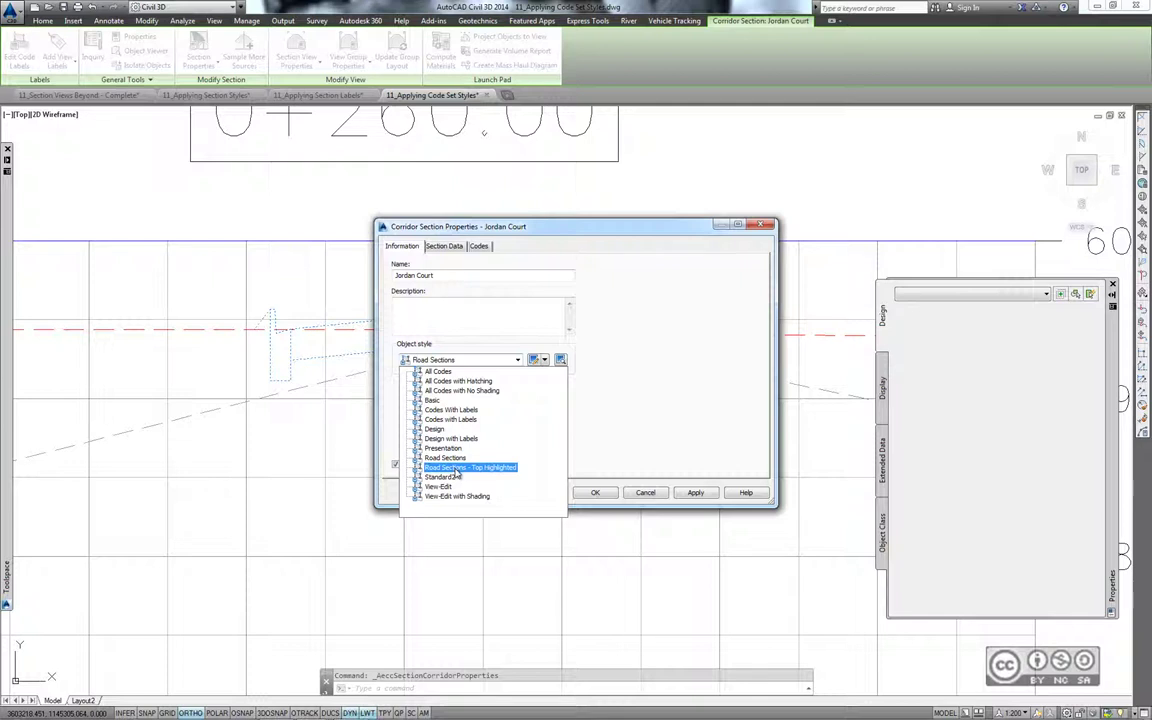
pyautogui.click(455, 468)
pyautogui.click(594, 492)
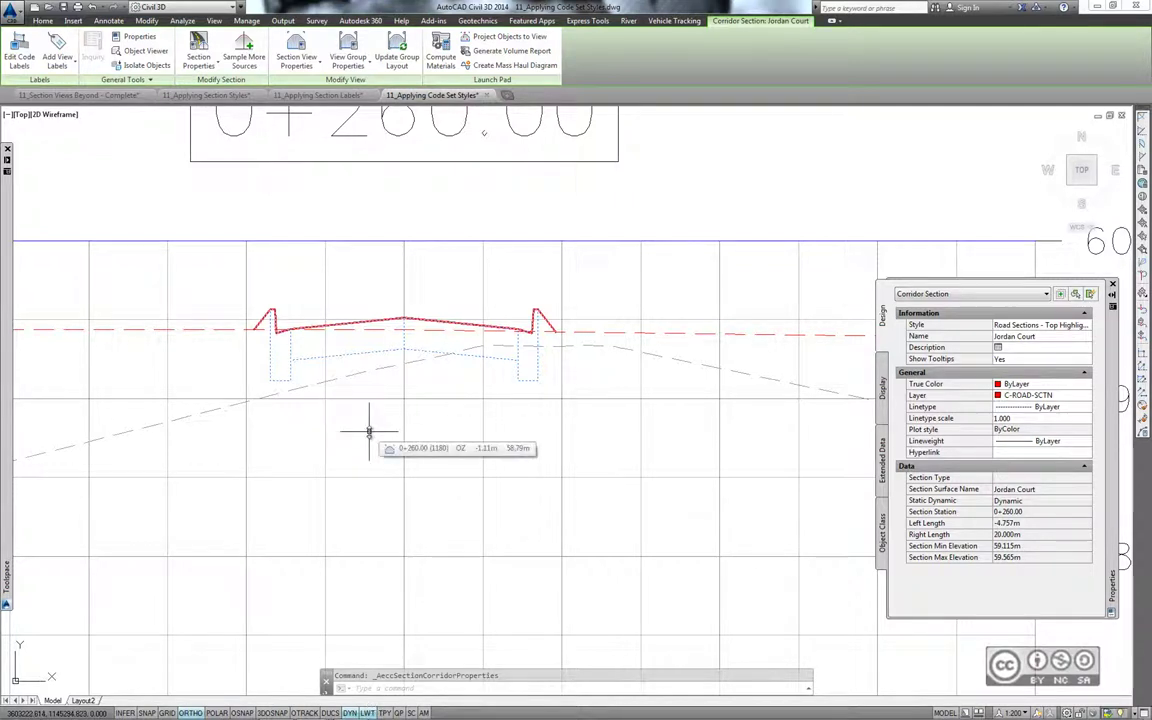
pyautogui.press('Escape')
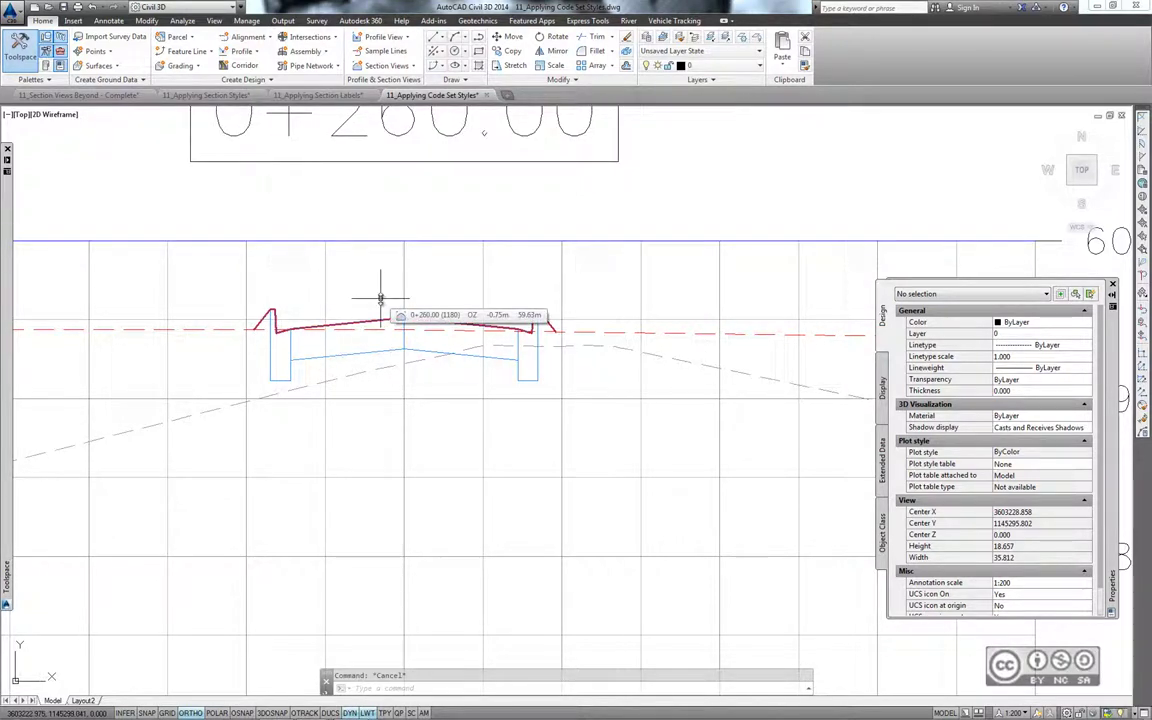
pyautogui.scroll(2, 362, 287)
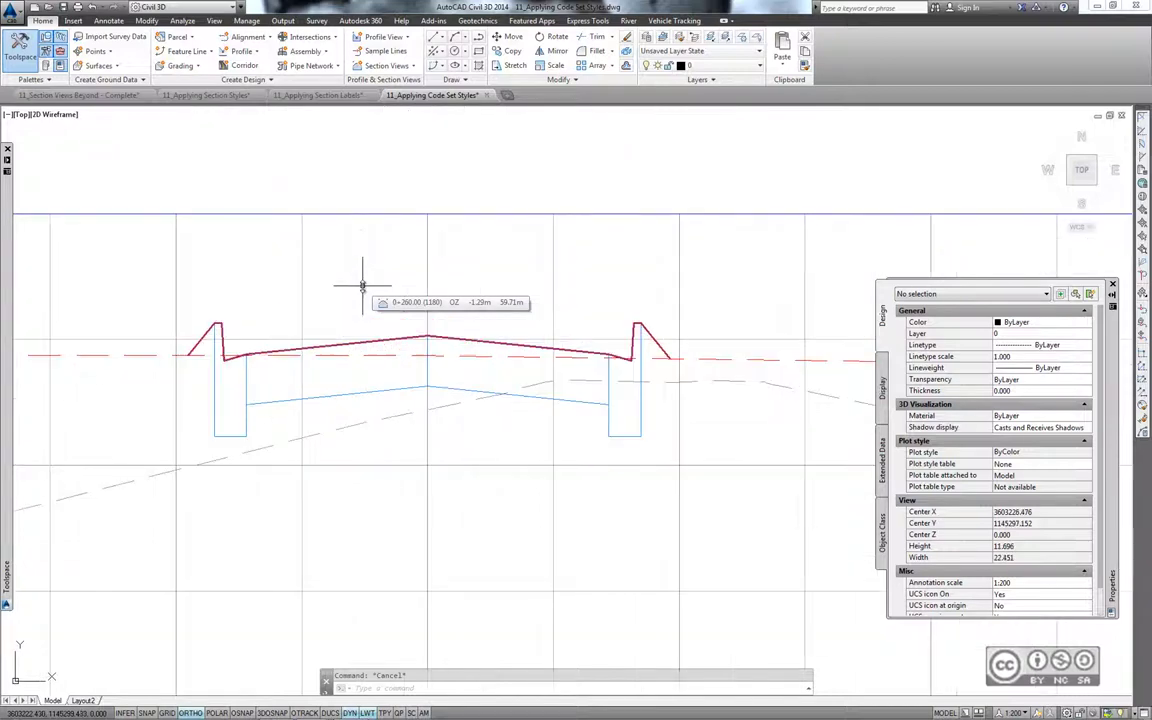
# - Switch the 0+260.00 corridor section to the Presentation style with hatched pavement and curbs
pyautogui.click(309, 402)
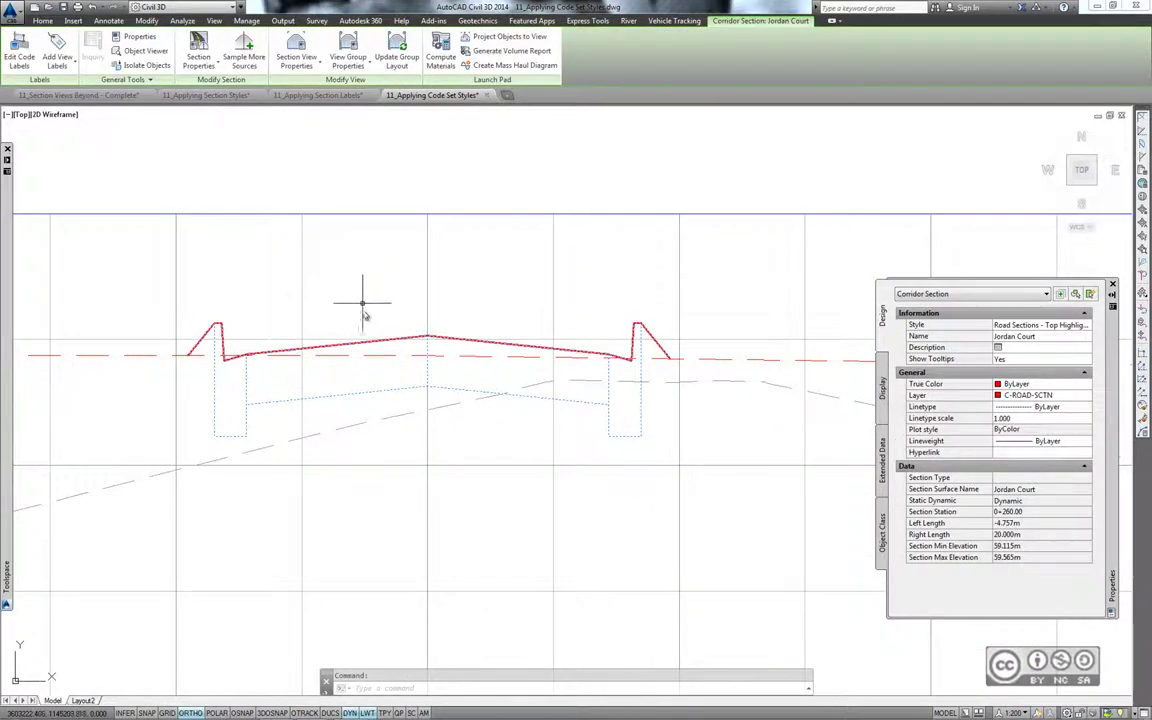
pyautogui.click(198, 50)
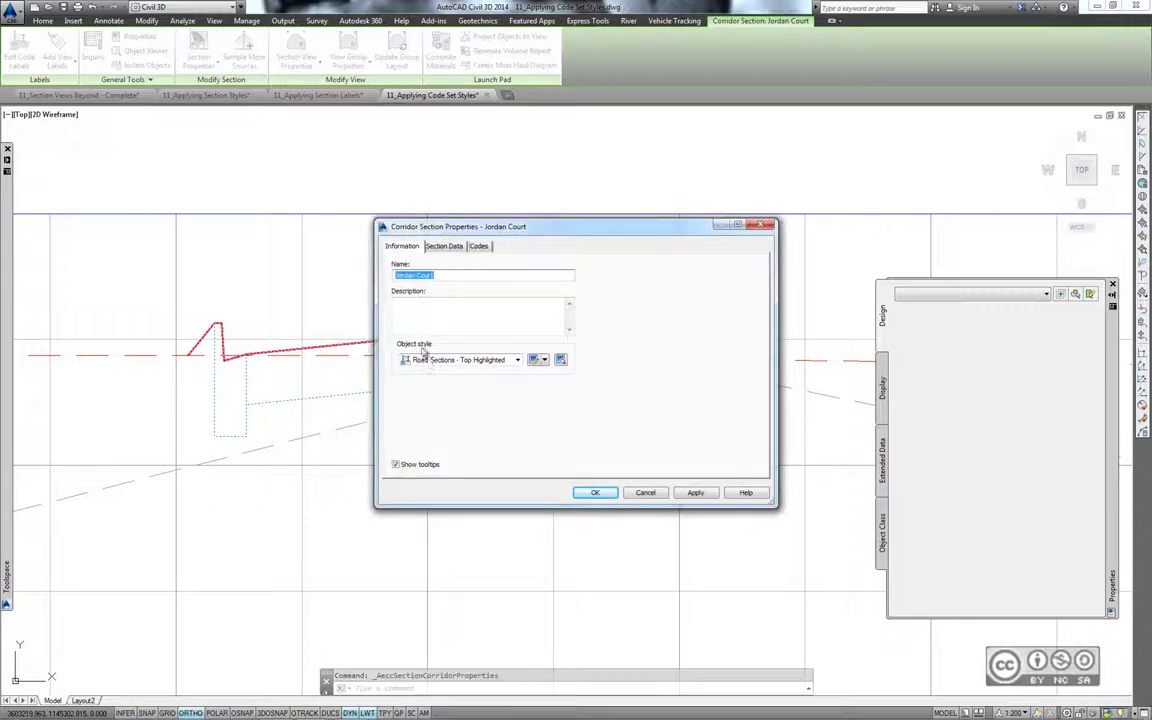
pyautogui.click(425, 360)
pyautogui.click(450, 455)
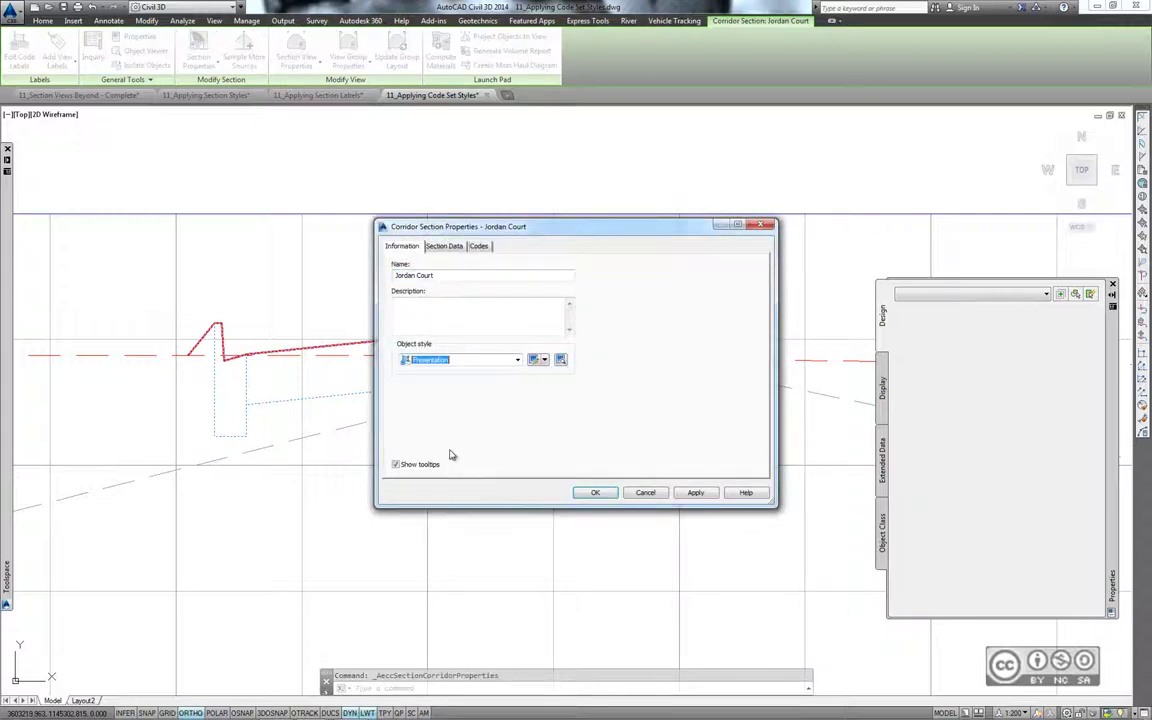
pyautogui.click(595, 492)
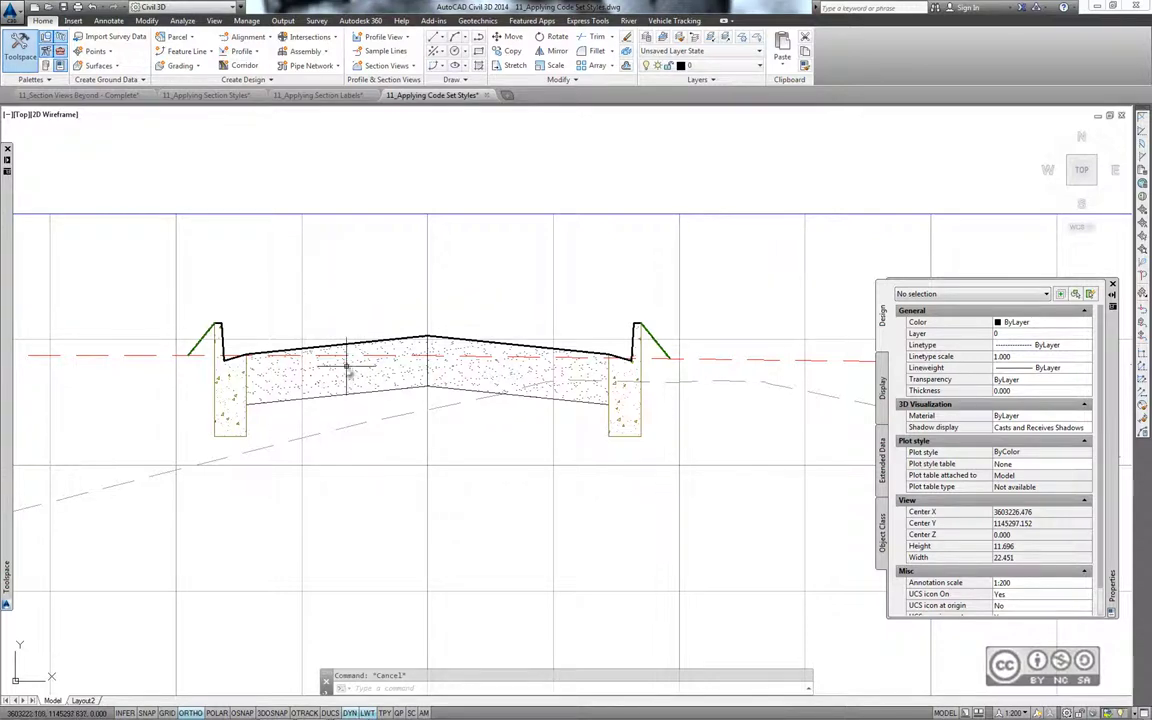
pyautogui.scroll(-5, 378, 278)
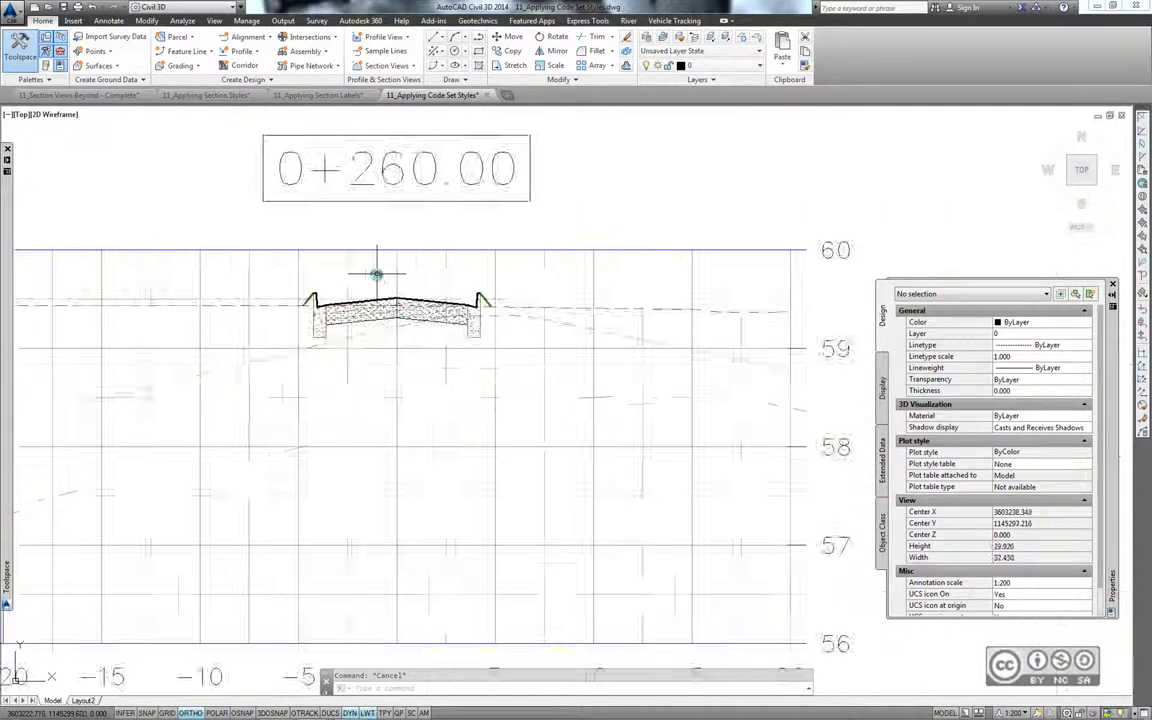
pyautogui.scroll(-5, 380, 257)
pyautogui.scroll(-5, 380, 260)
pyautogui.scroll(-3, 410, 300)
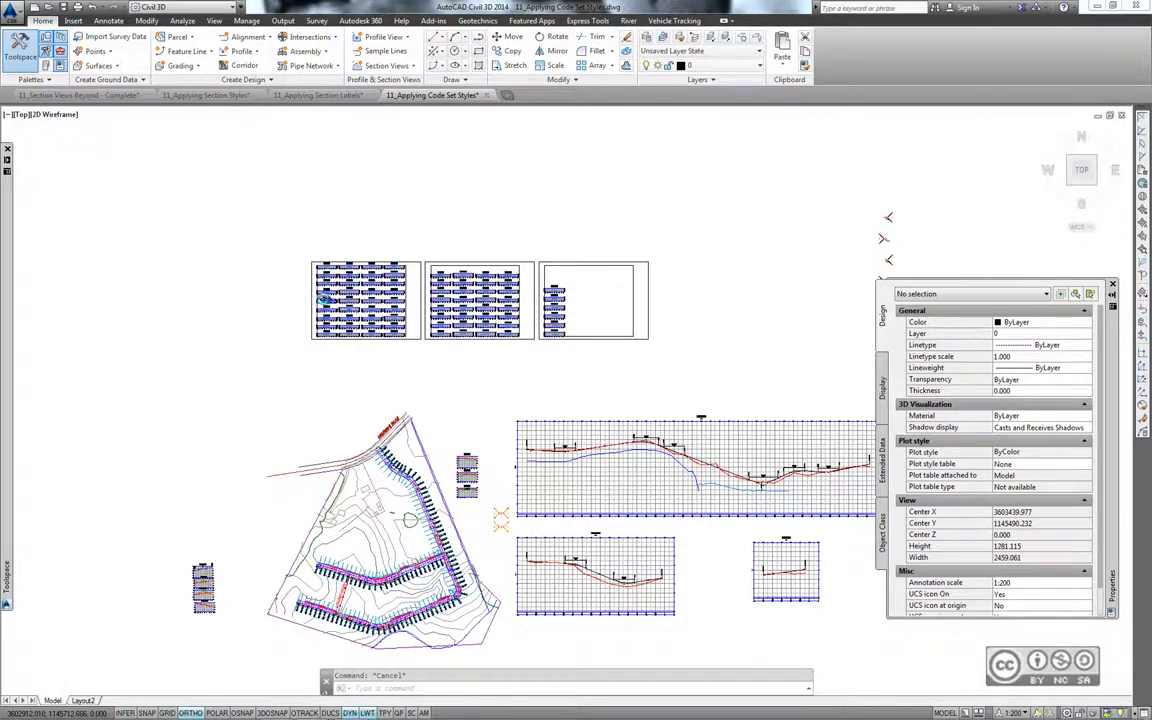
# - Set the Jordan Court sections style to Presentation in the section view group properties
pyautogui.scroll(3, 330, 300)
pyautogui.scroll(3, 340, 330)
pyautogui.scroll(3, 365, 428)
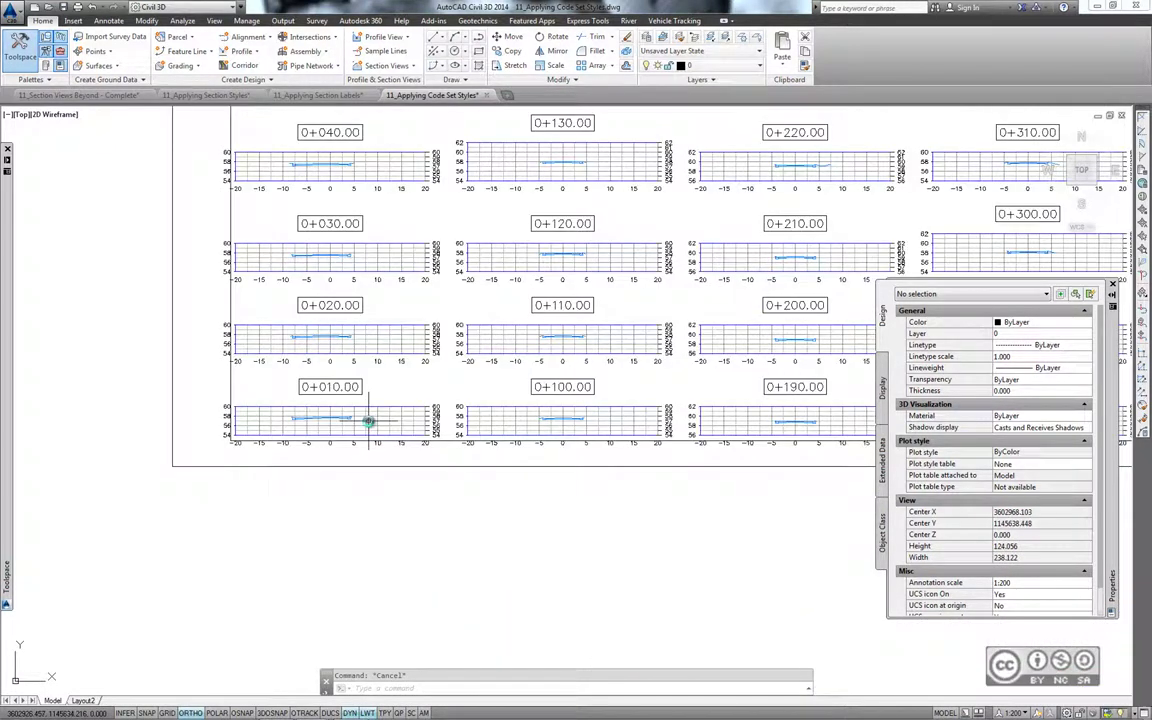
pyautogui.click(362, 420)
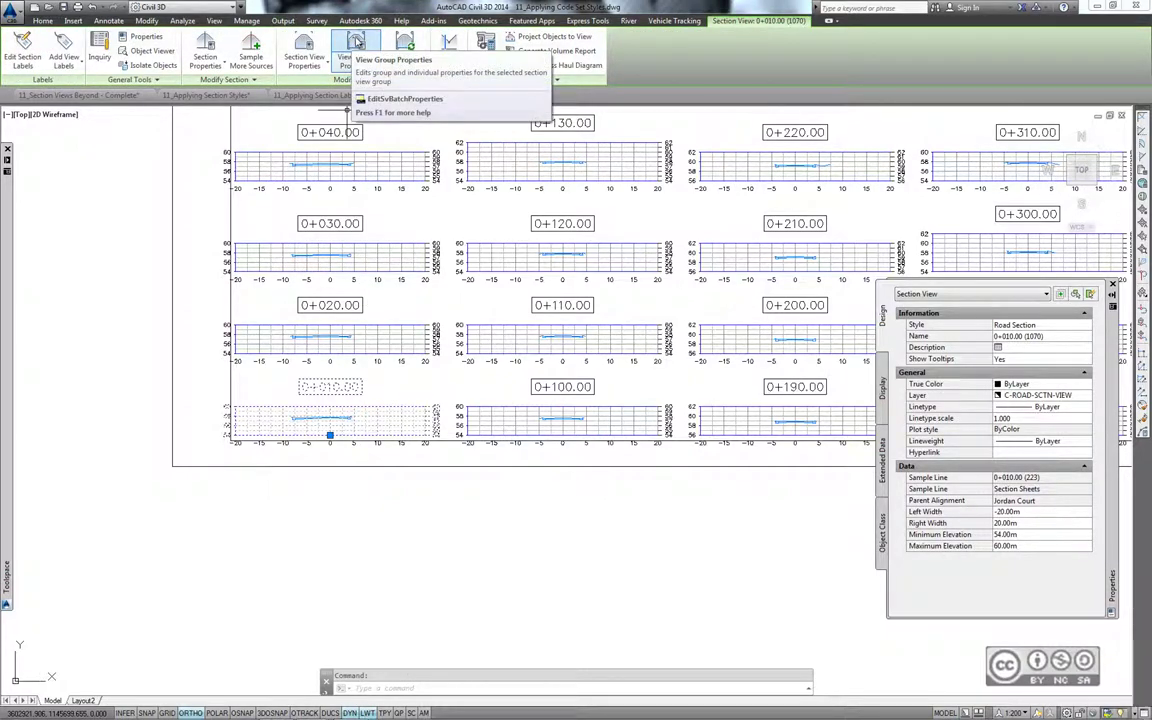
pyautogui.click(357, 42)
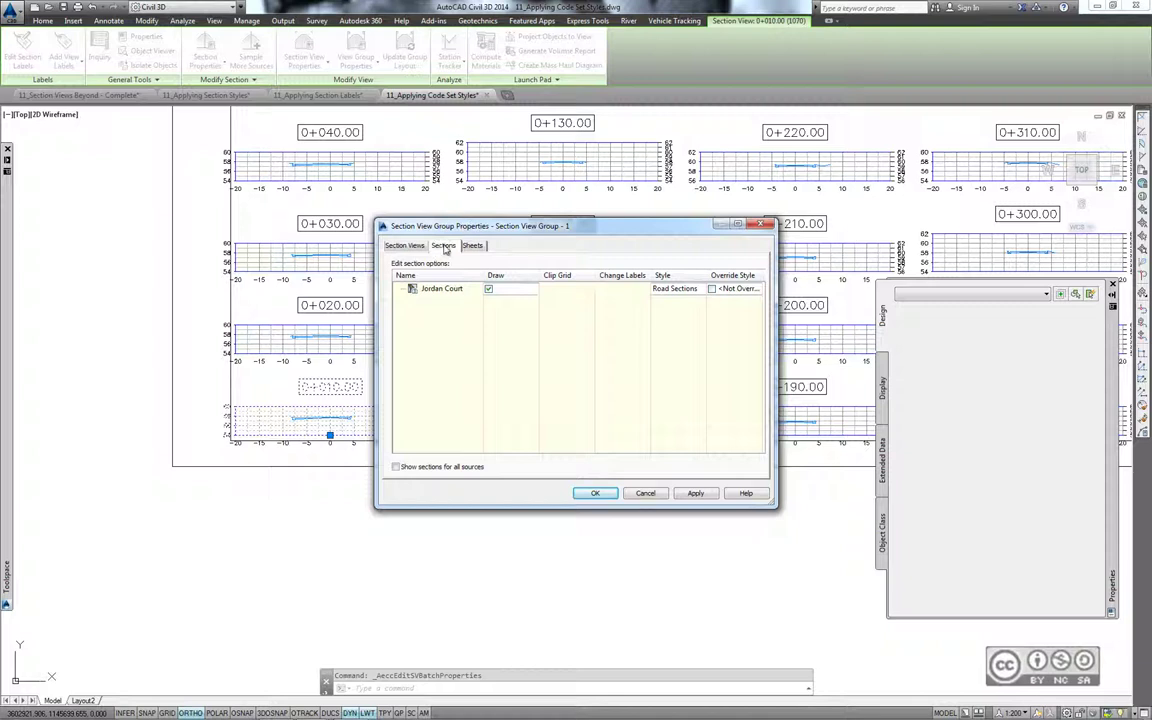
pyautogui.click(697, 290)
pyautogui.click(602, 344)
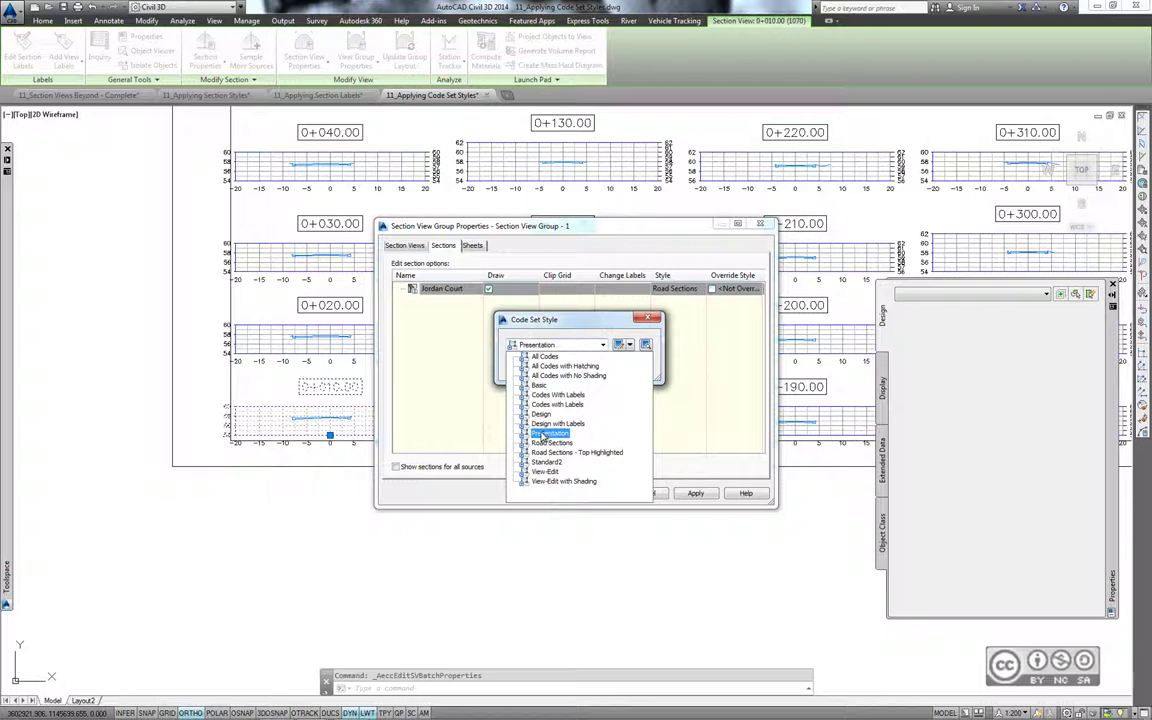
pyautogui.click(541, 437)
pyautogui.click(527, 368)
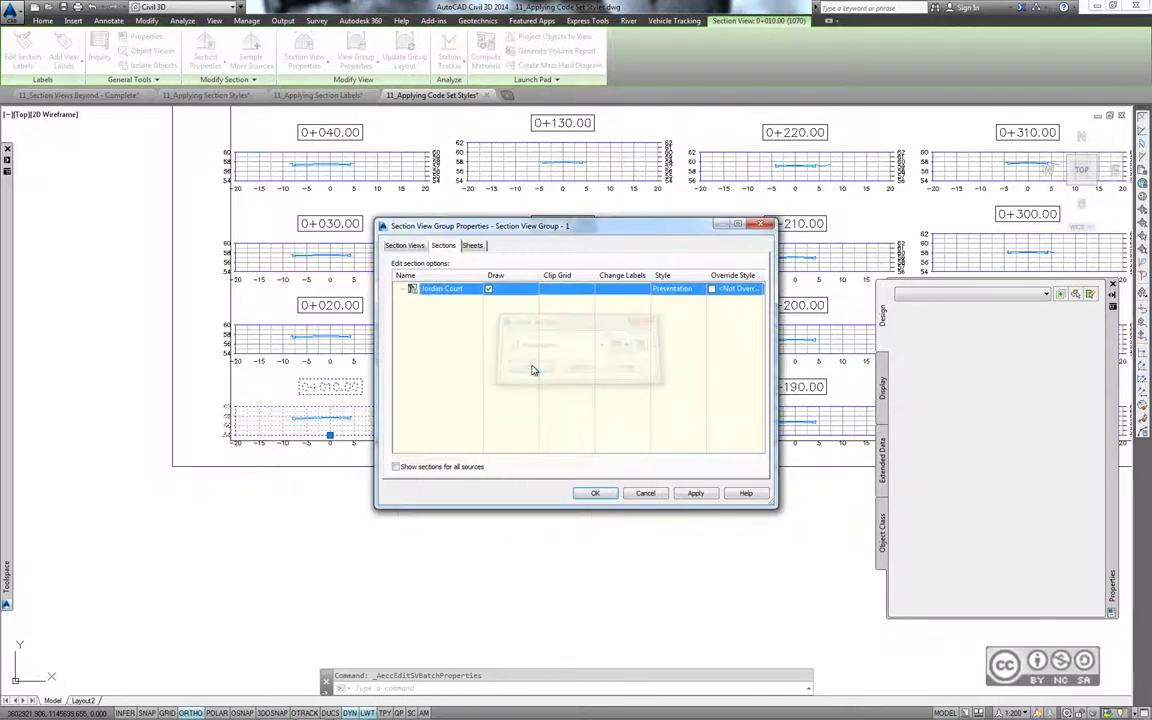
pyautogui.click(595, 493)
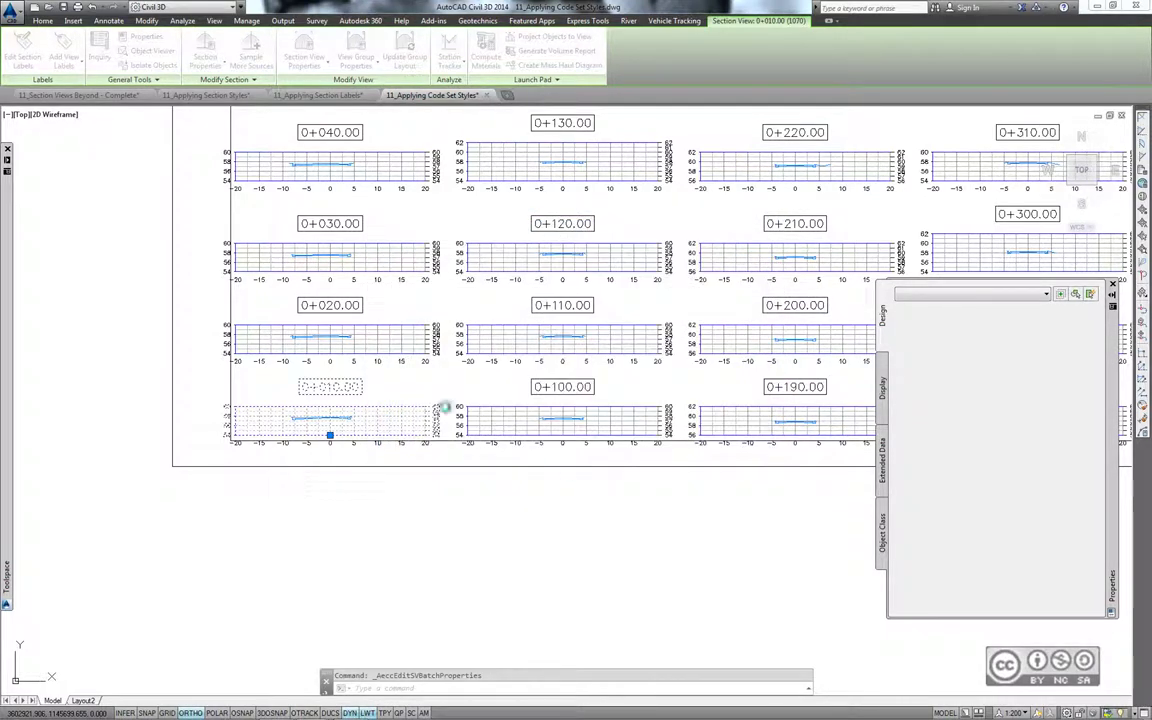
pyautogui.scroll(3, 313, 447)
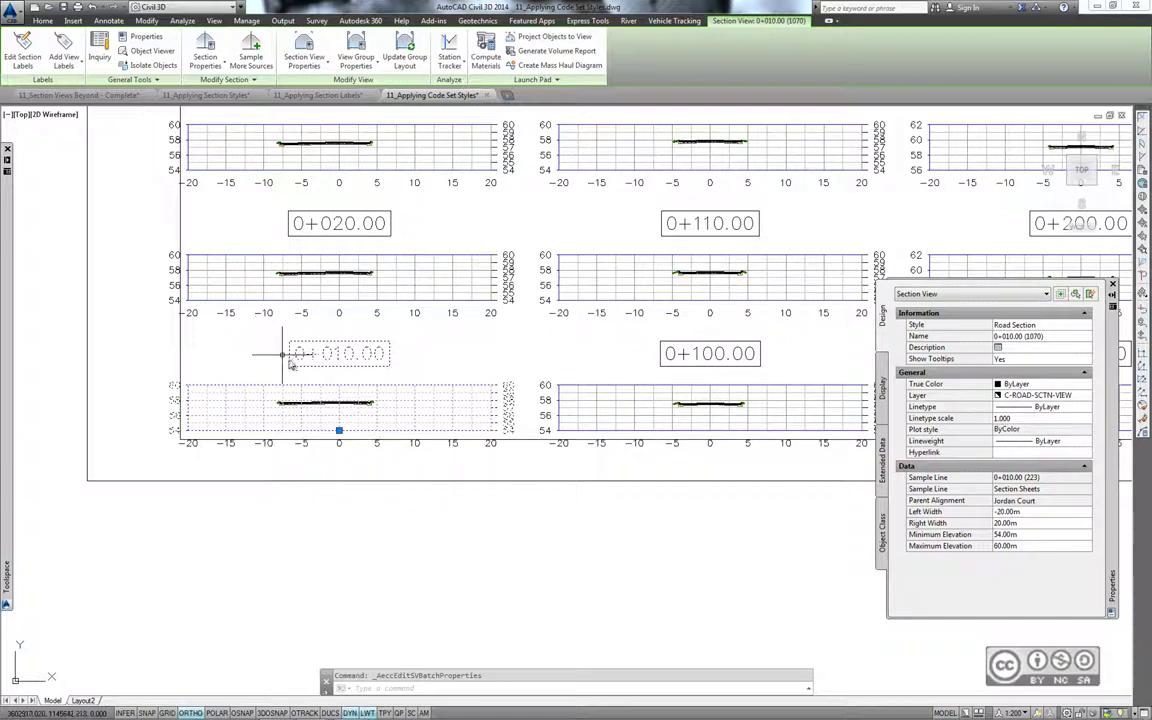
pyautogui.scroll(2, 298, 403)
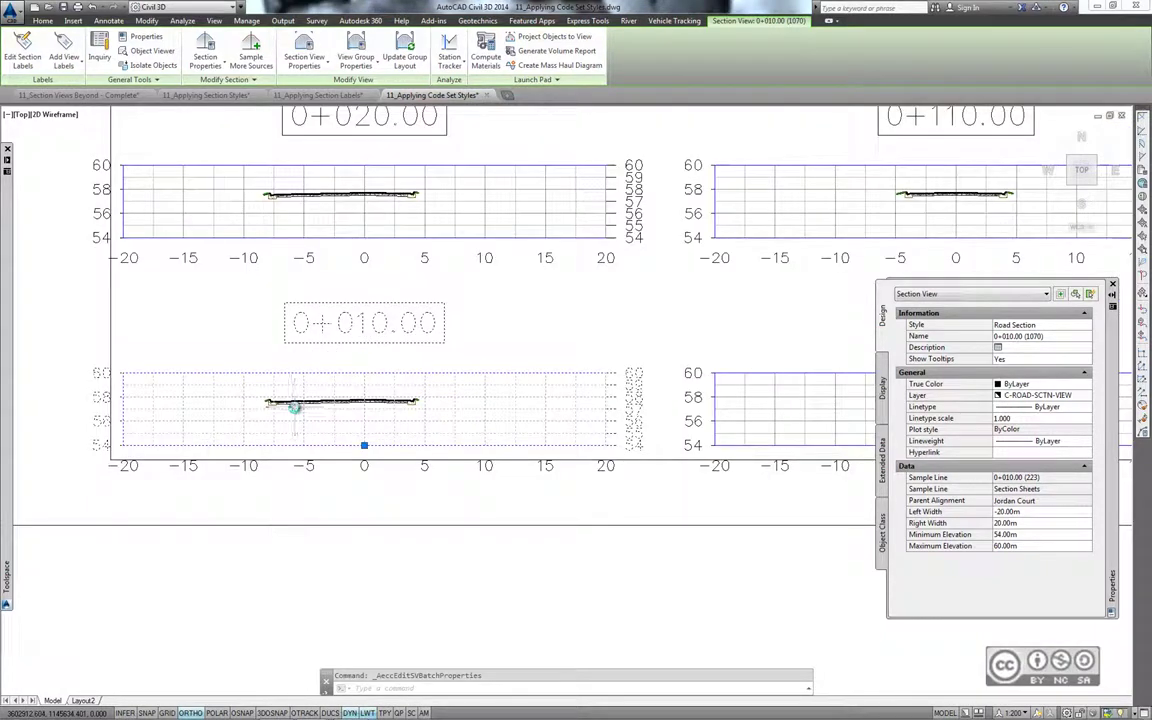
pyautogui.scroll(2, 296, 404)
pyautogui.scroll(2, 296, 404)
pyautogui.scroll(2, 433, 340)
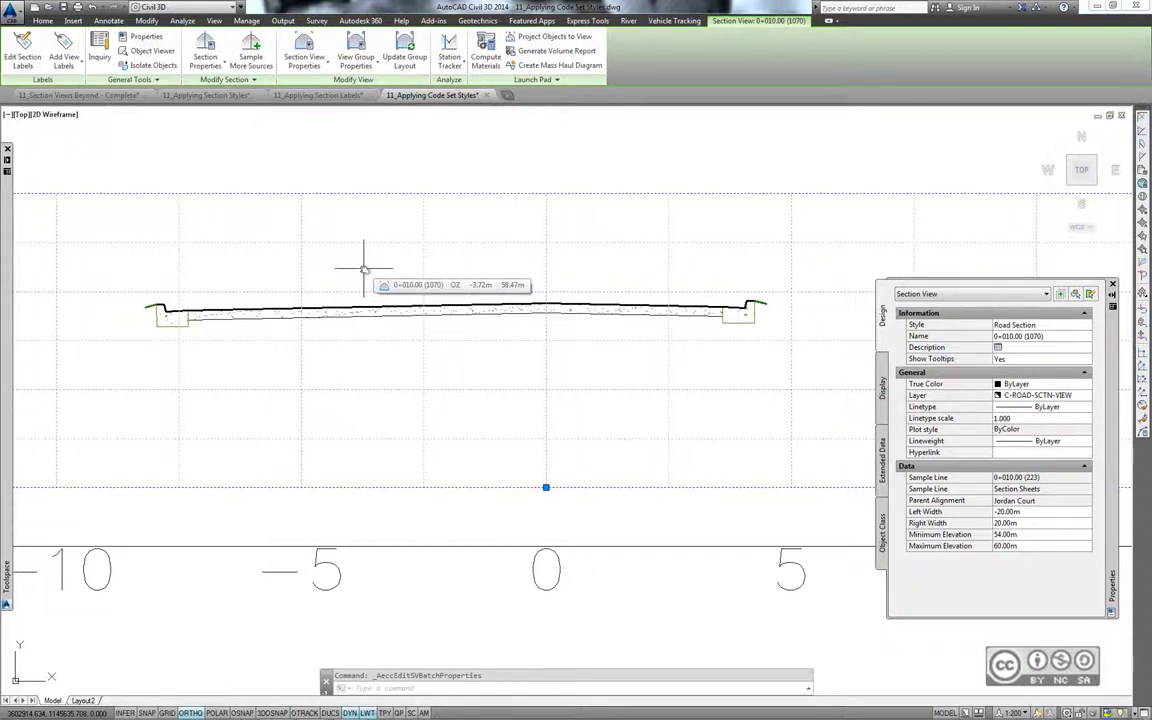
pyautogui.moveTo(364, 269); pyautogui.dragTo(376, 264, button='middle')
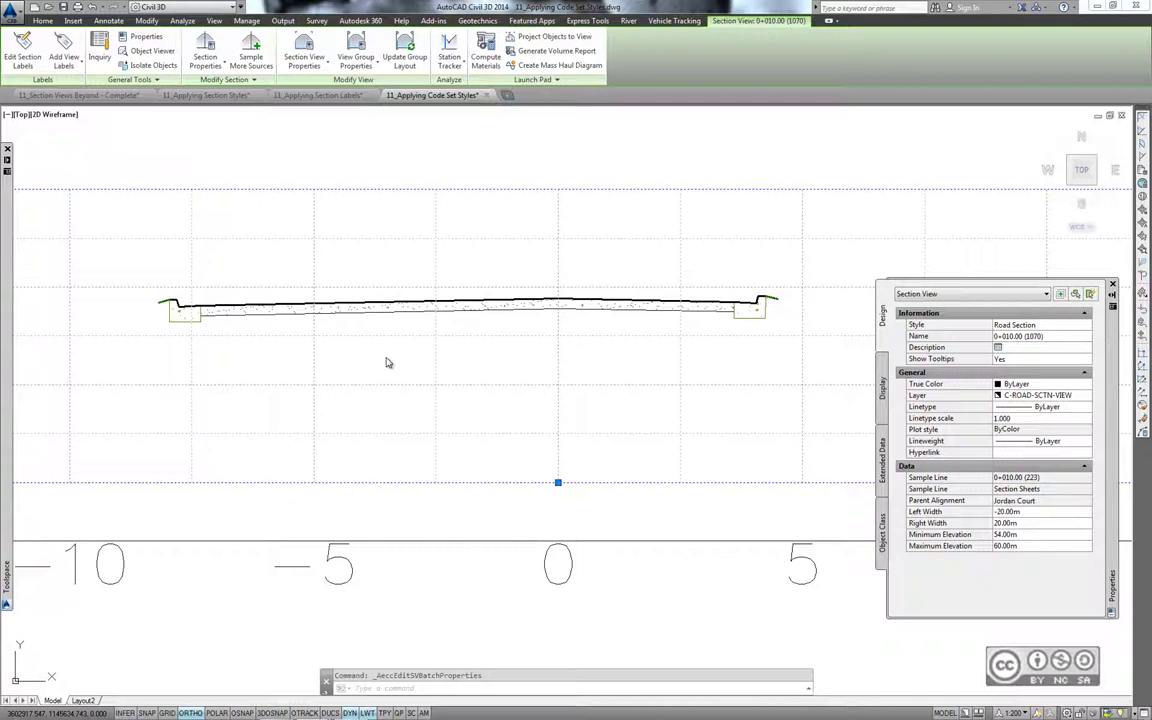
# - Open 11_Labeling With Code Set Styles.dwg with Ctrl+O
pyautogui.press('Escape')
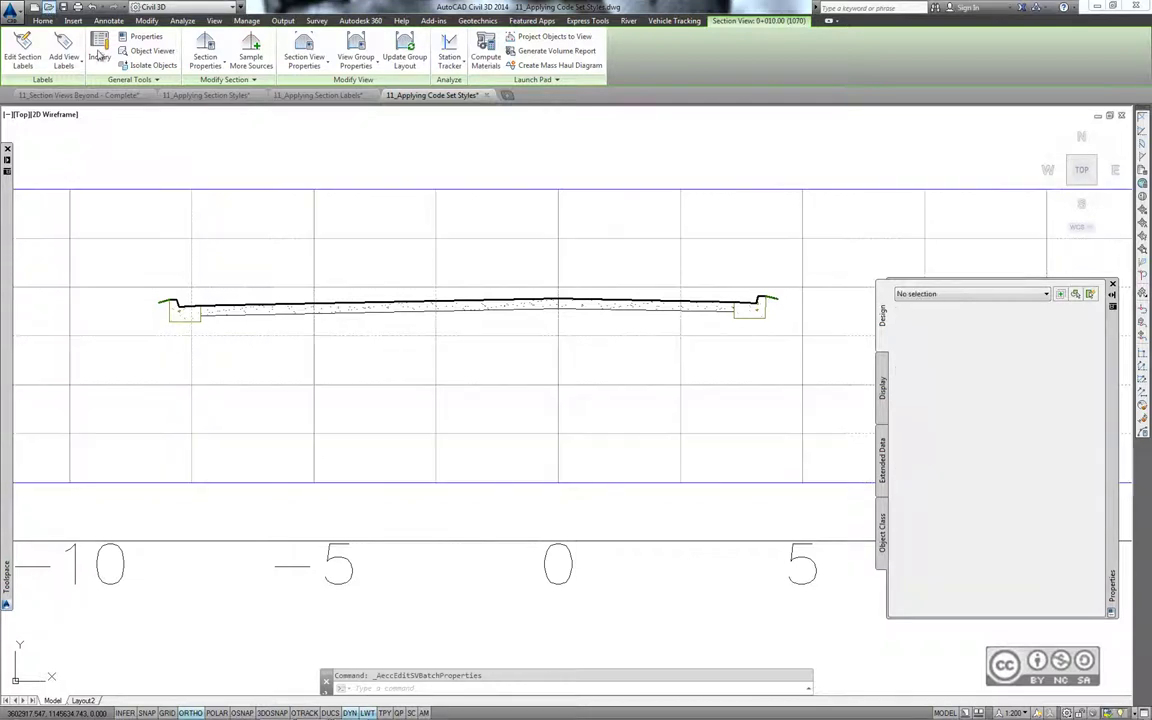
pyautogui.hotkey('ctrl', 'o')
pyautogui.scroll(-3, 316, 369)
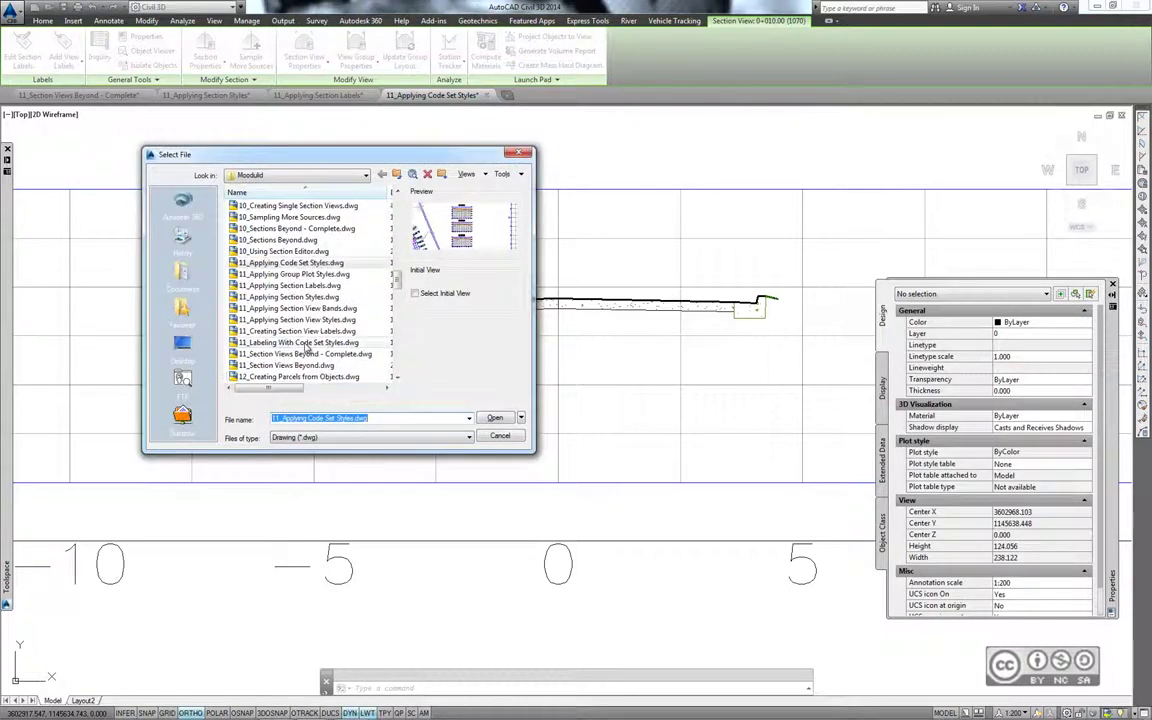
pyautogui.click(339, 343)
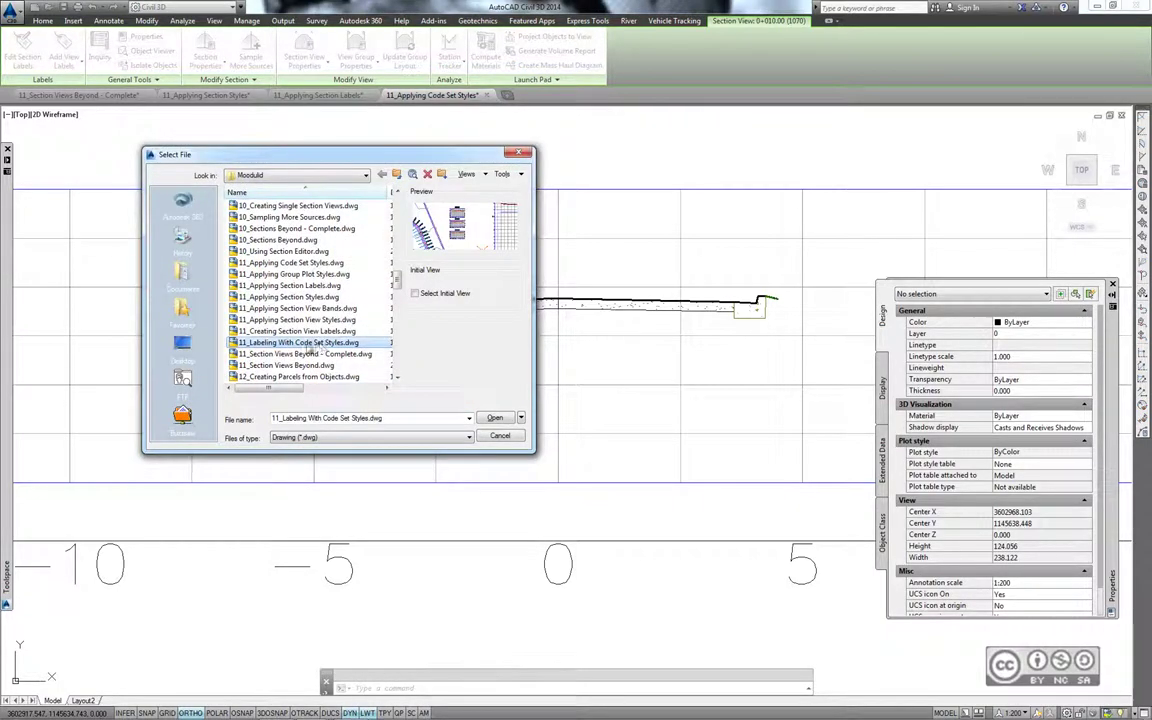
pyautogui.click(494, 417)
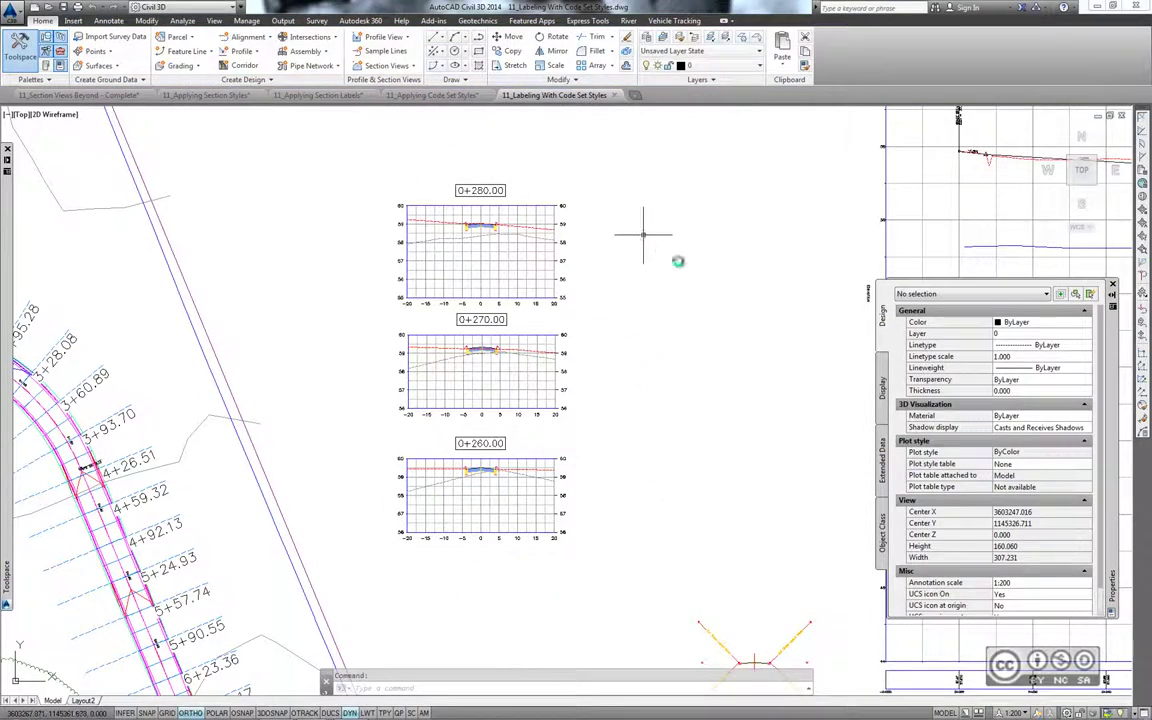
# - Apply Design with Labels to the 0+260.00 corridor section, labelling Pave1, curbs and −2.00% slopes
pyautogui.scroll(5, 514, 548)
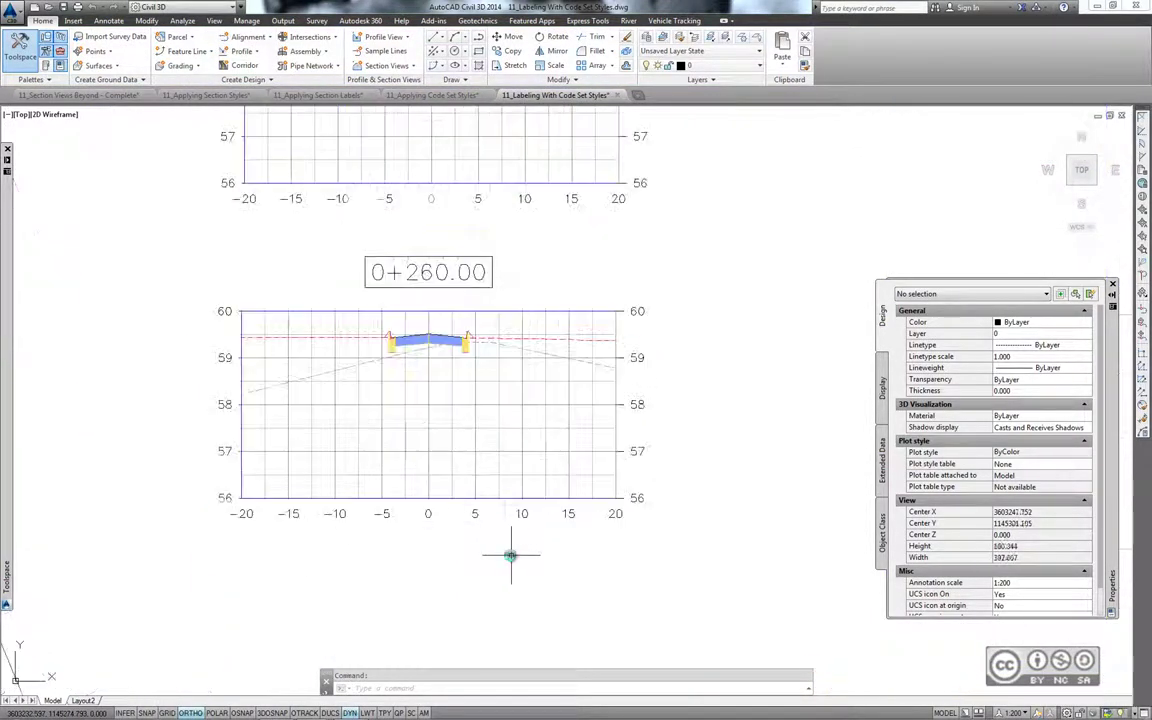
pyautogui.moveTo(419, 404); pyautogui.dragTo(299, 401, button='middle')
pyautogui.scroll(-1, 299, 401)
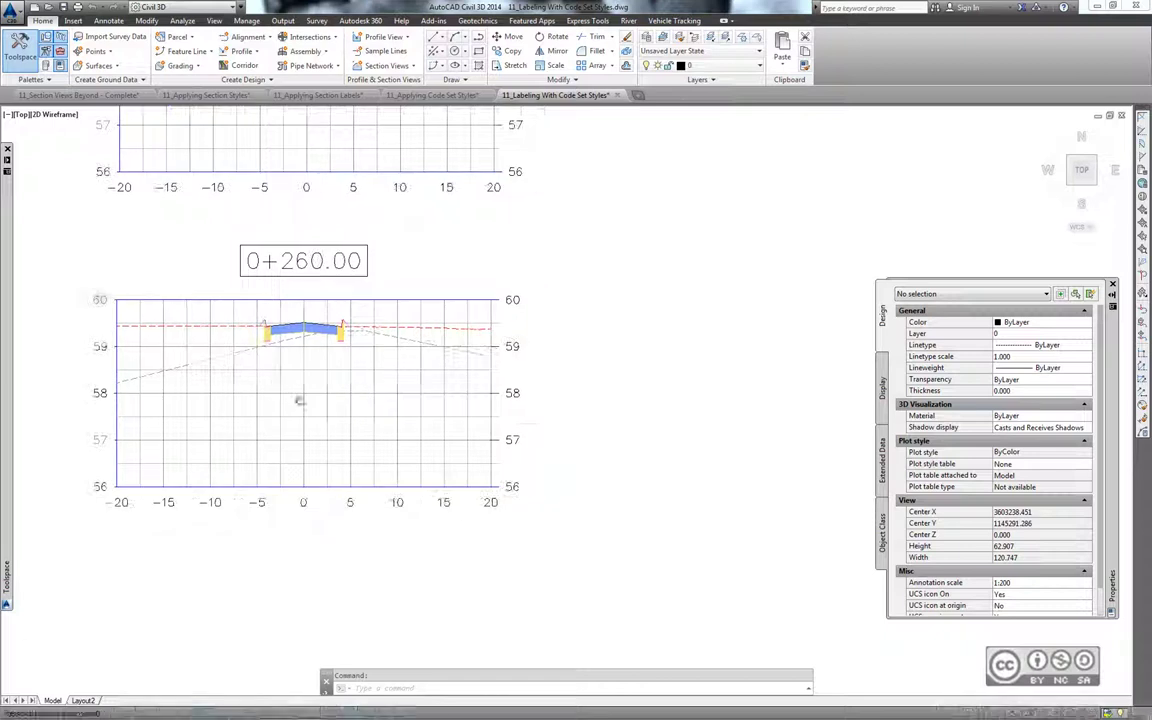
pyautogui.click(287, 332)
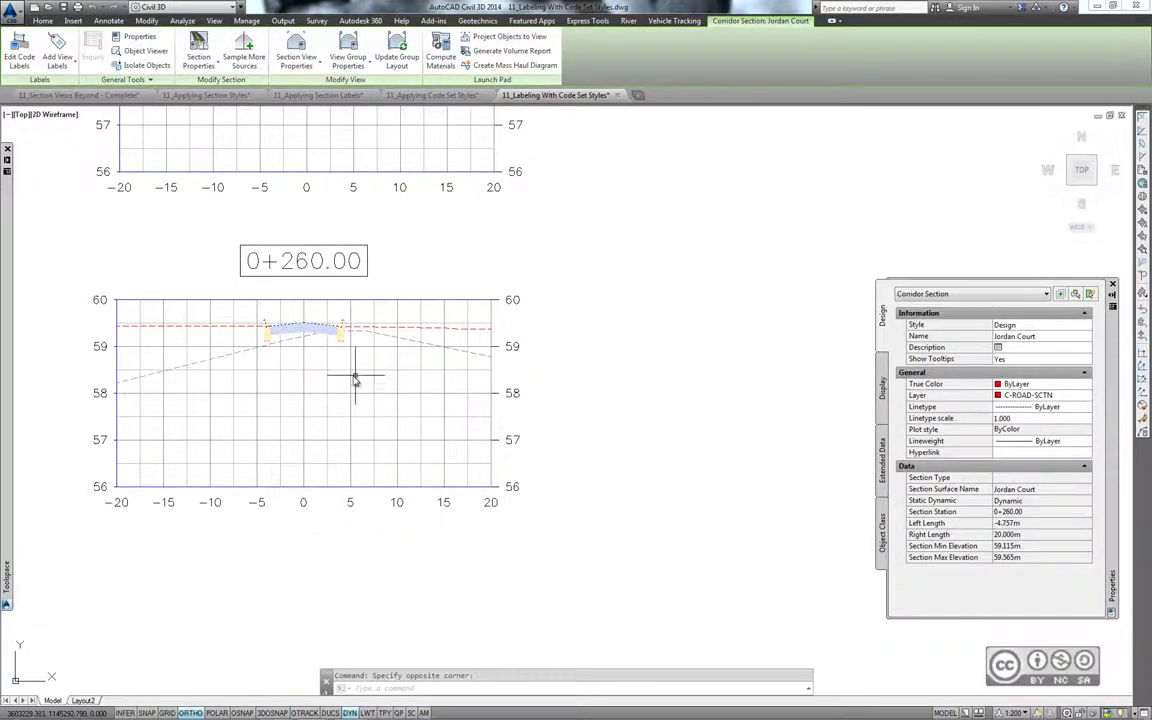
pyautogui.click(464, 160)
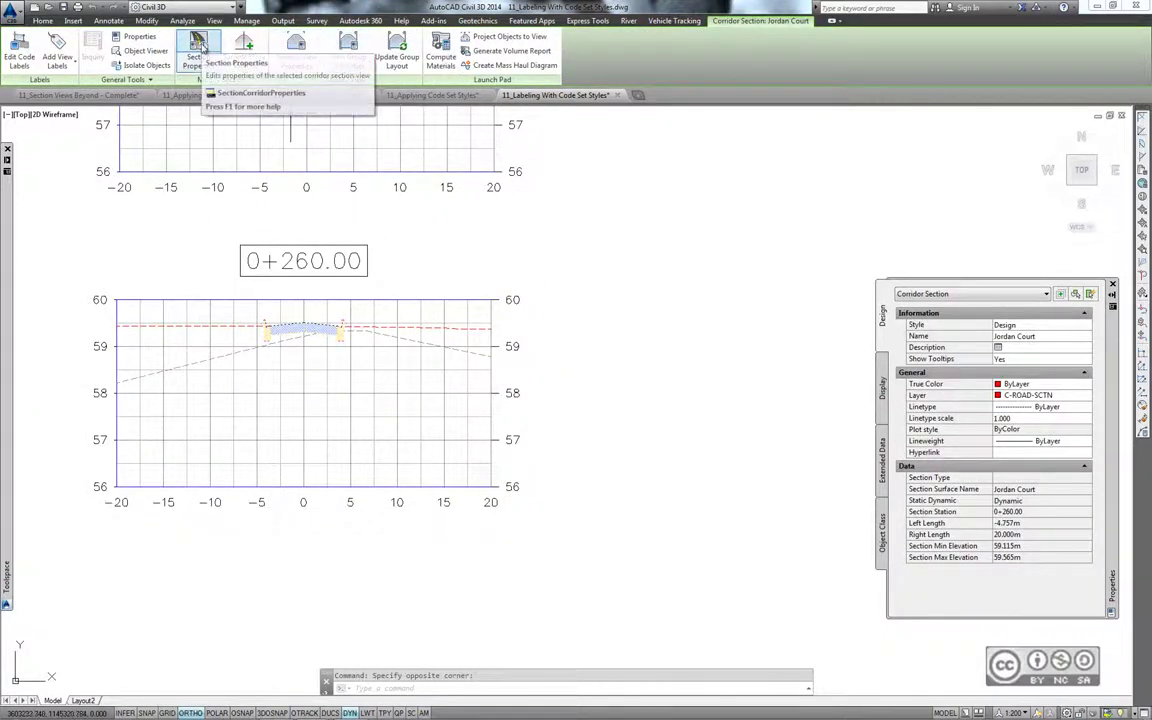
pyautogui.click(198, 52)
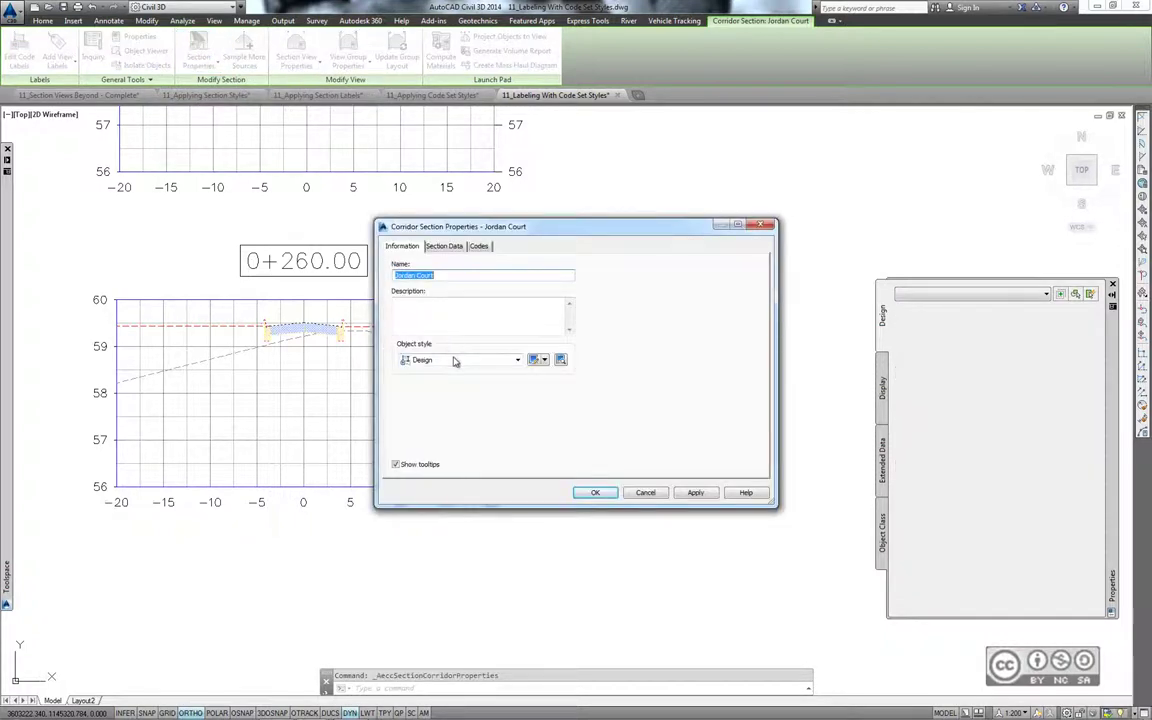
pyautogui.click(455, 362)
pyautogui.click(464, 440)
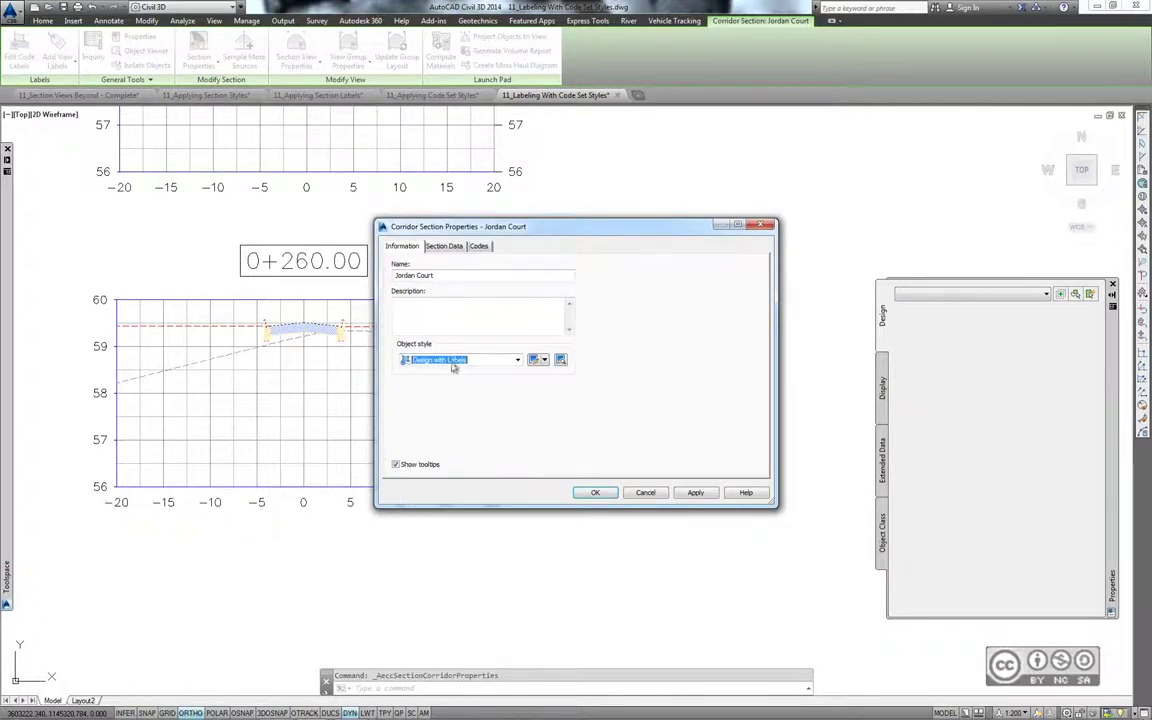
pyautogui.click(595, 492)
pyautogui.scroll(5, 262, 321)
pyautogui.press('Escape')
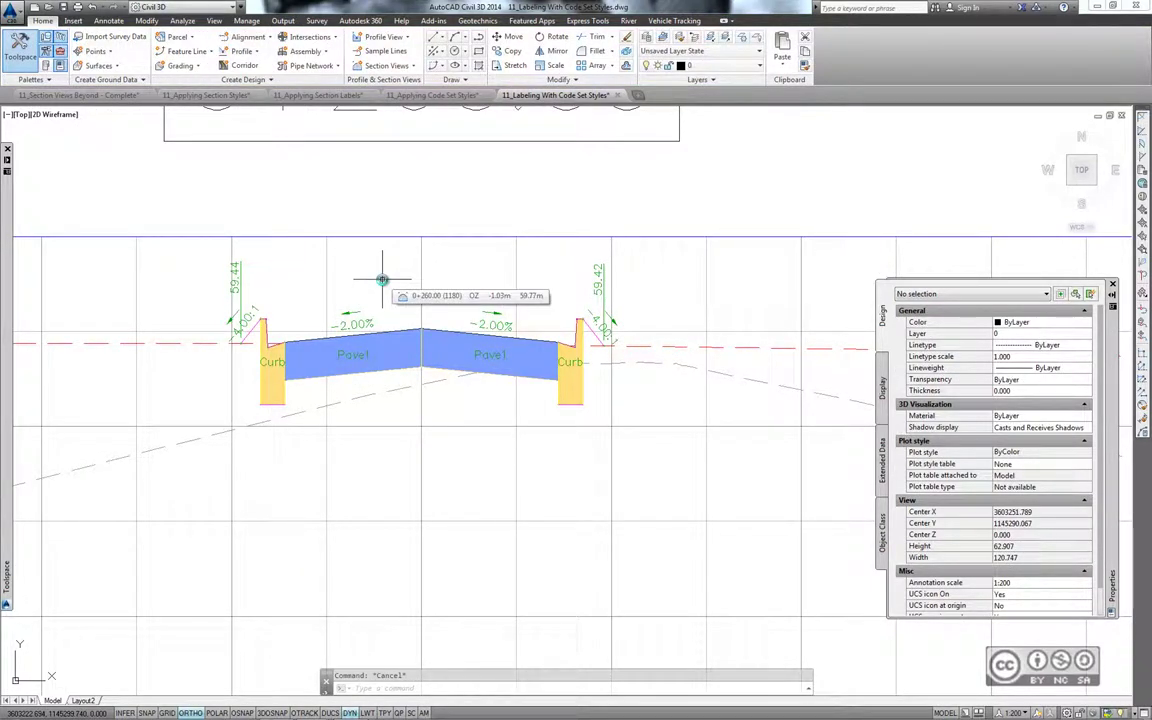
pyautogui.scroll(2, 382, 280)
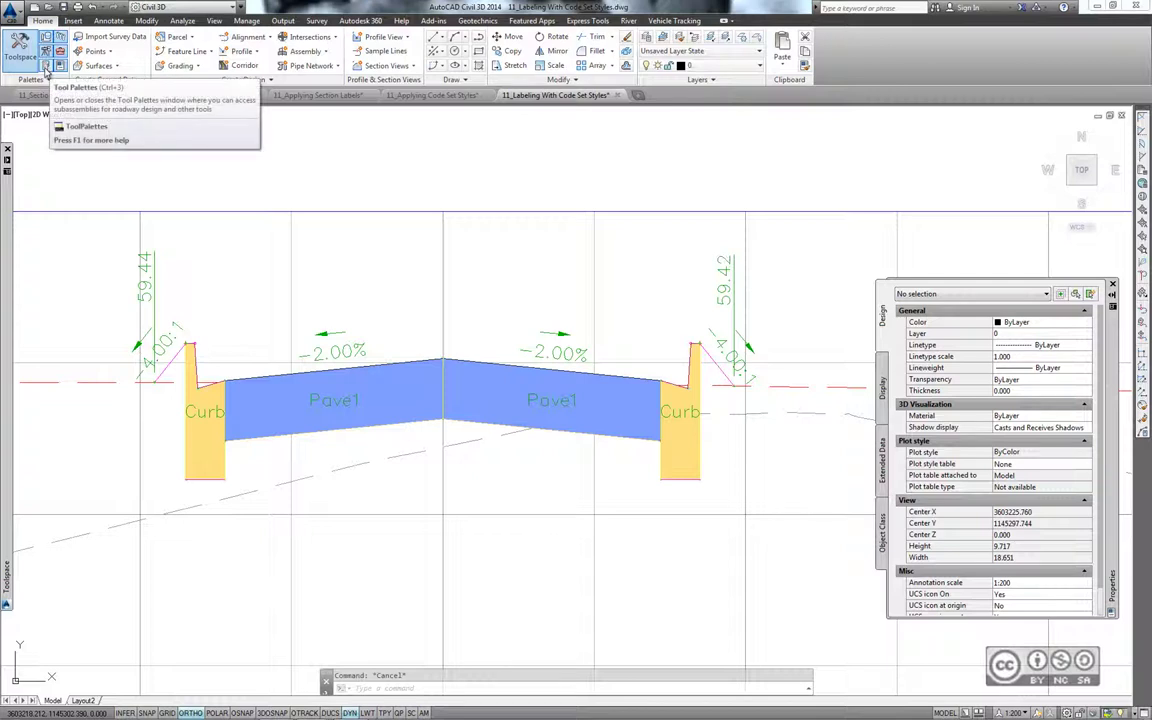
# - Open BasicLaneTransition's help from Tool Palettes and scroll to its Point, Link, and Shape Codes table
pyautogui.click(45, 70)
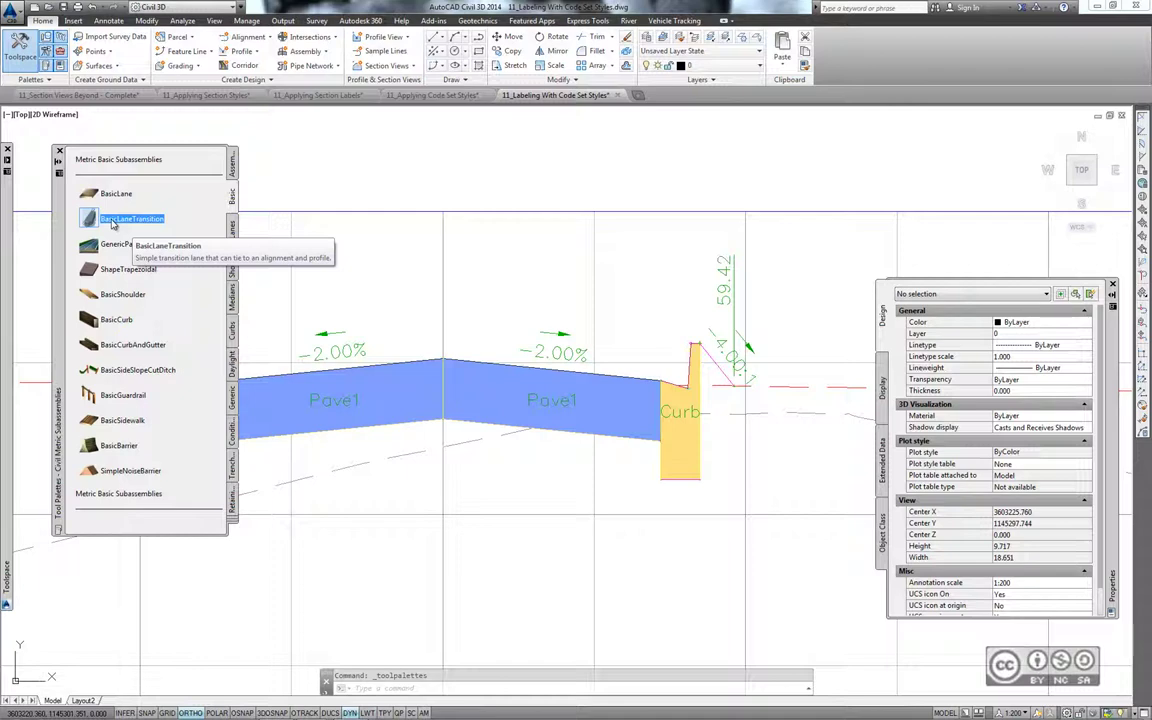
pyautogui.rightClick(113, 224)
pyautogui.click(116, 382)
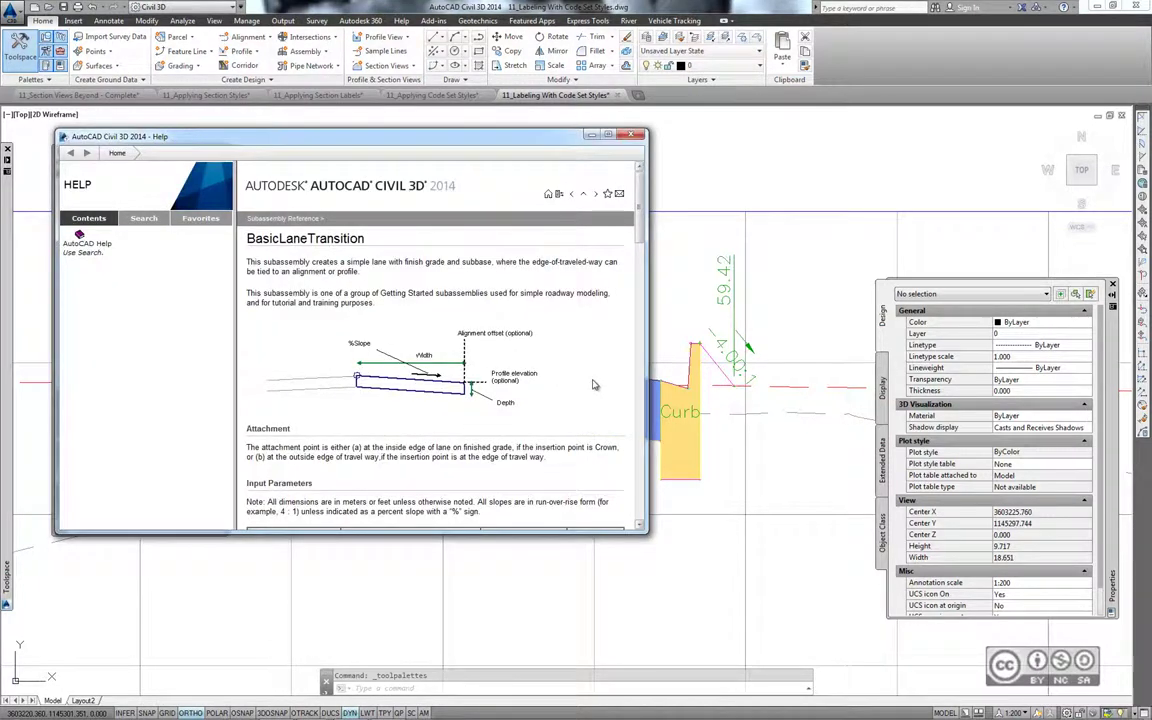
pyautogui.scroll(-3, 560, 372)
pyautogui.scroll(-3, 520, 358)
pyautogui.scroll(-3, 475, 342)
pyautogui.scroll(-3, 428, 327)
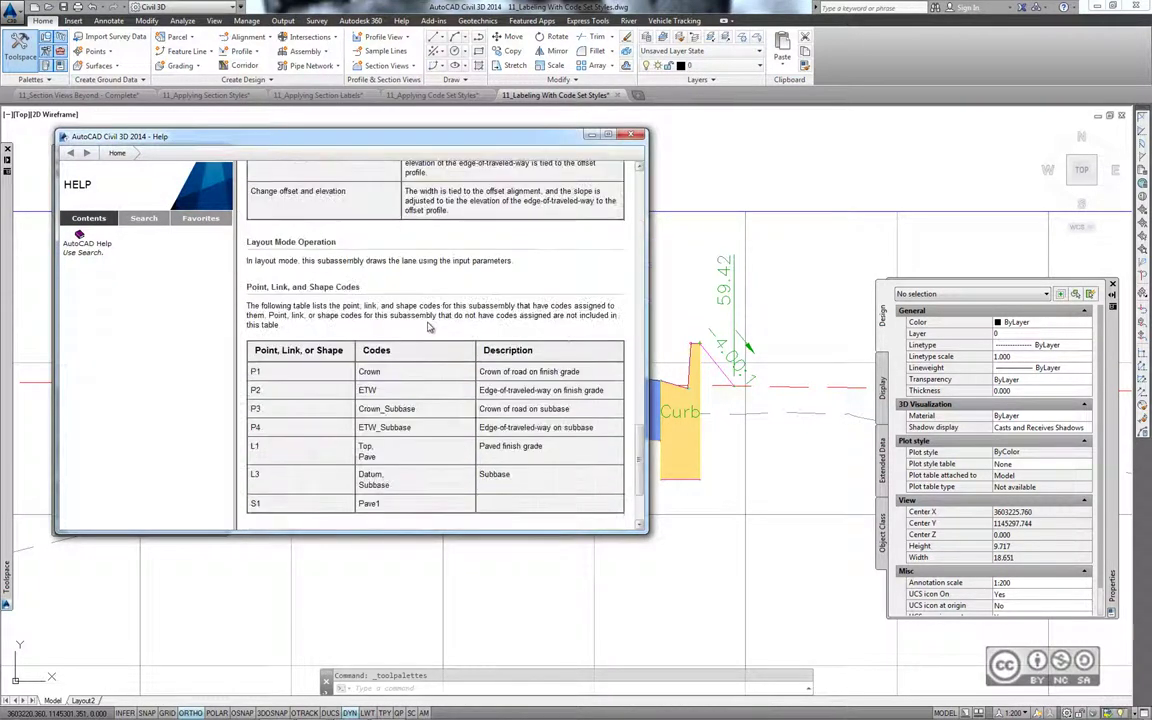
pyautogui.scroll(-1, 428, 327)
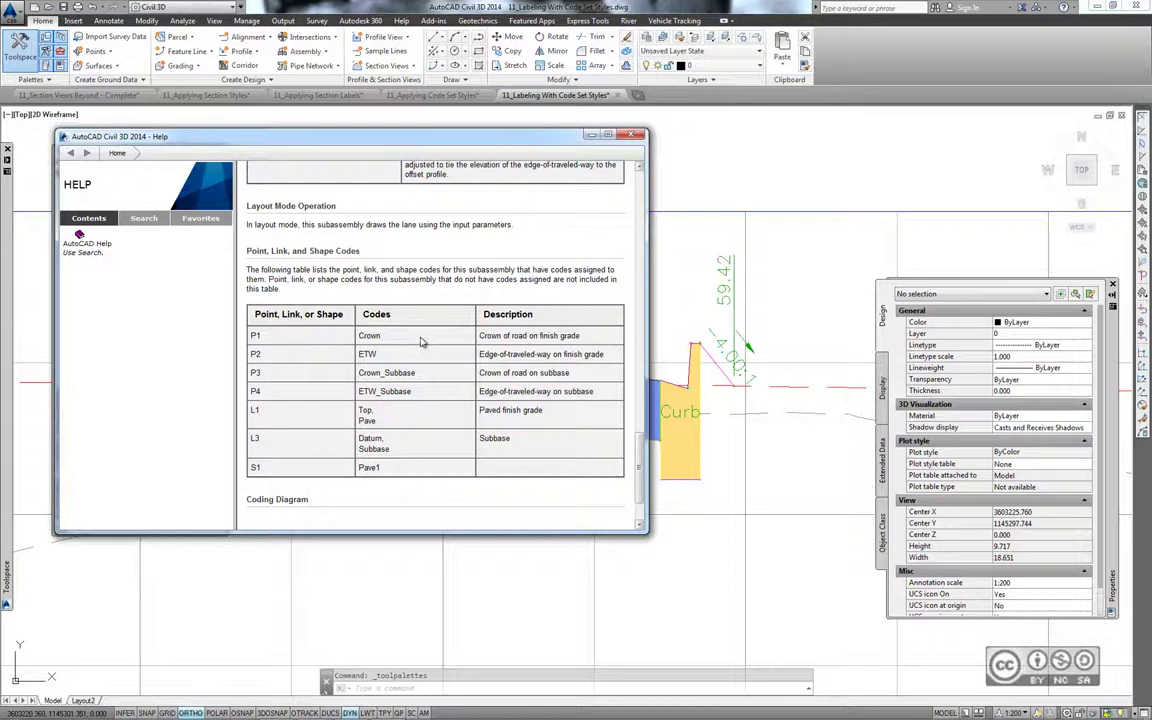
# - Select the corridor section and open its code set style for editing
pyautogui.click(631, 134)
pyautogui.moveTo(450, 400); pyautogui.dragTo(563, 398, button='middle')
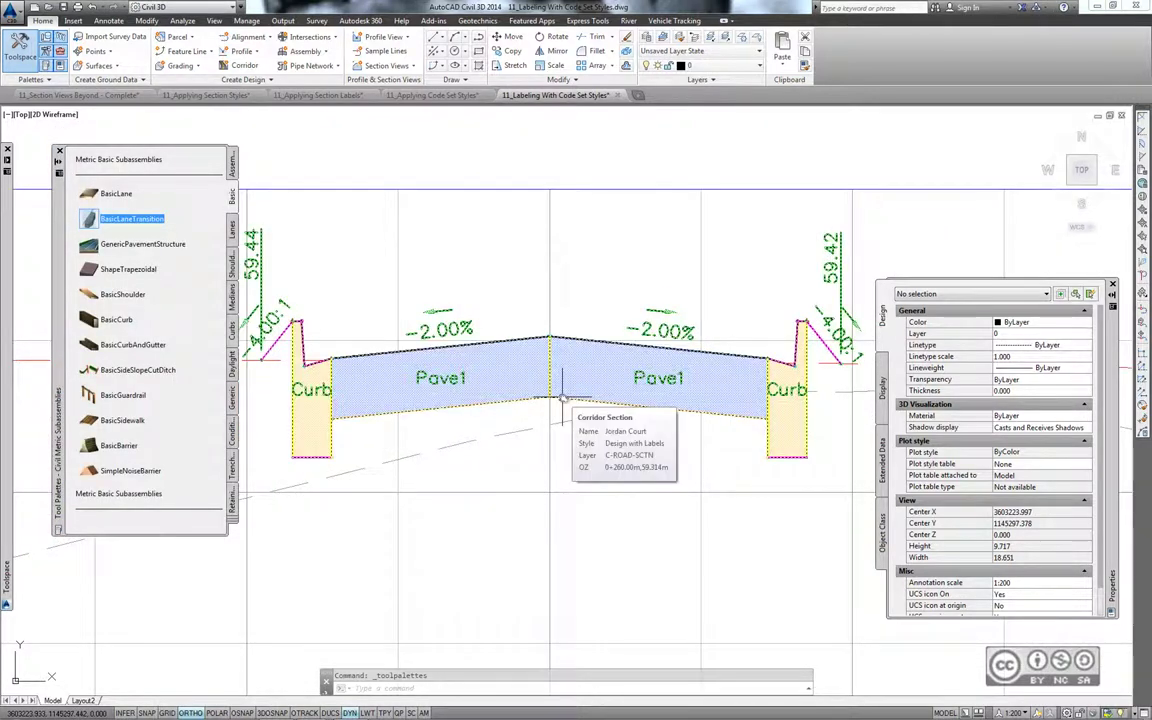
pyautogui.click(563, 398)
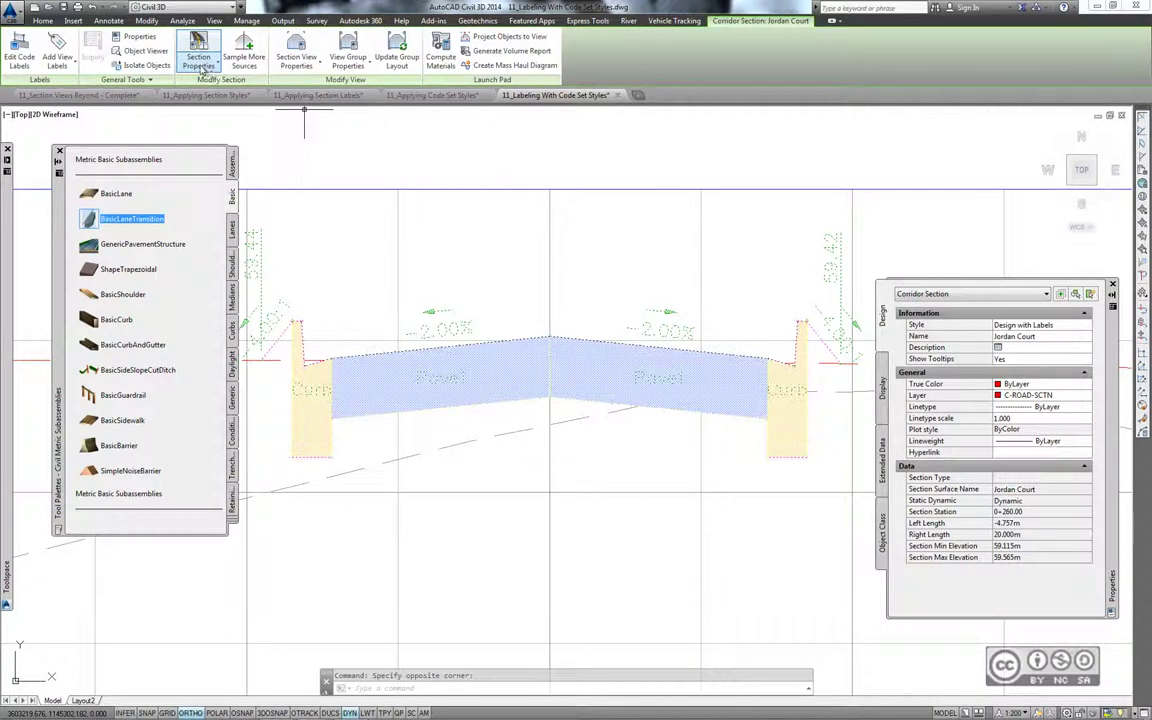
pyautogui.click(200, 68)
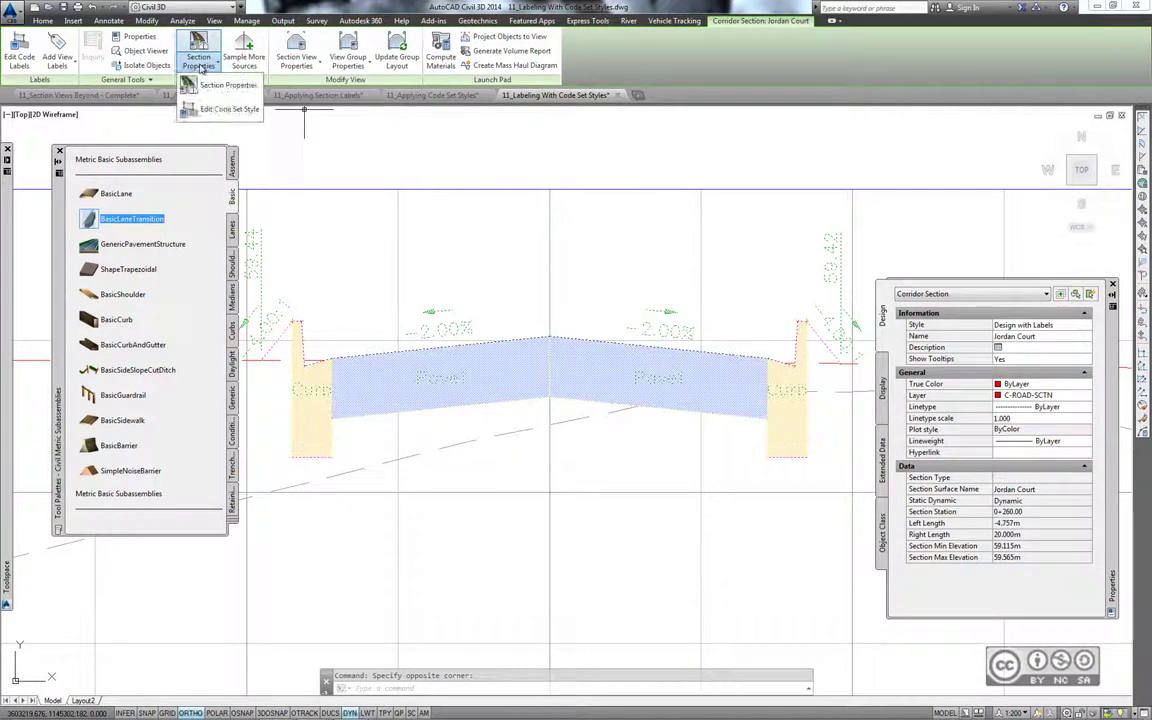
pyautogui.click(229, 110)
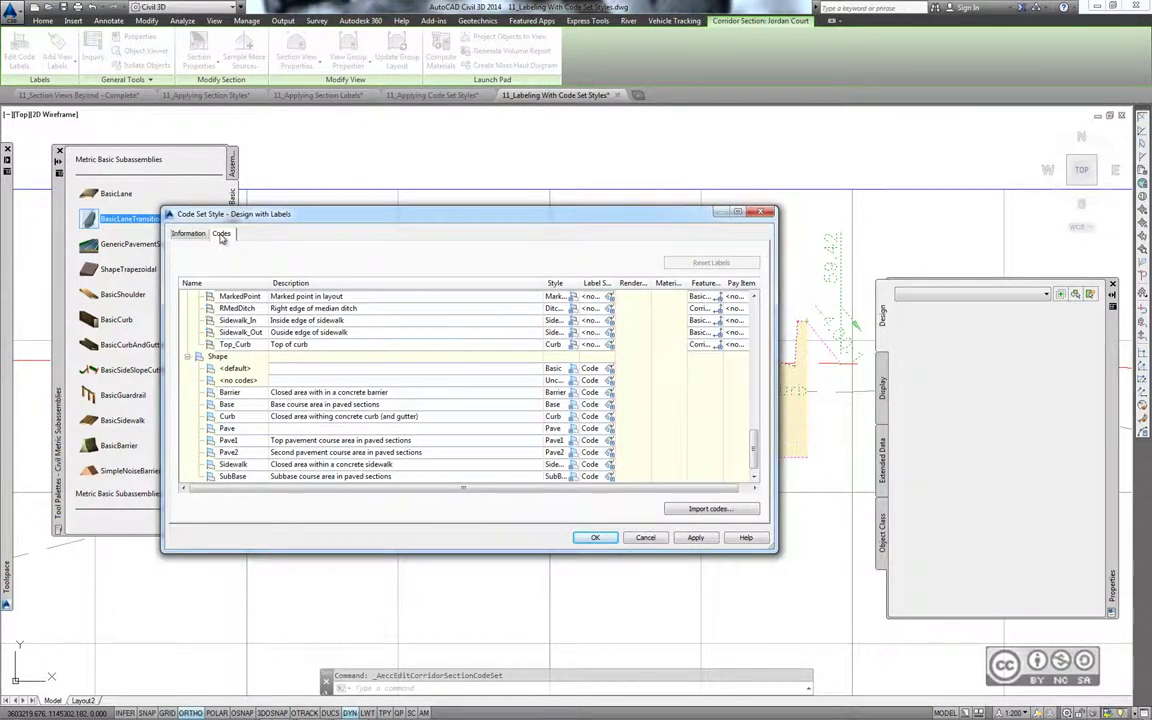
# - Assign the Crown Elev label style to the Crown point code and apply the changes
pyautogui.scroll(3, 240, 345)
pyautogui.scroll(3, 240, 345)
pyautogui.scroll(2, 240, 345)
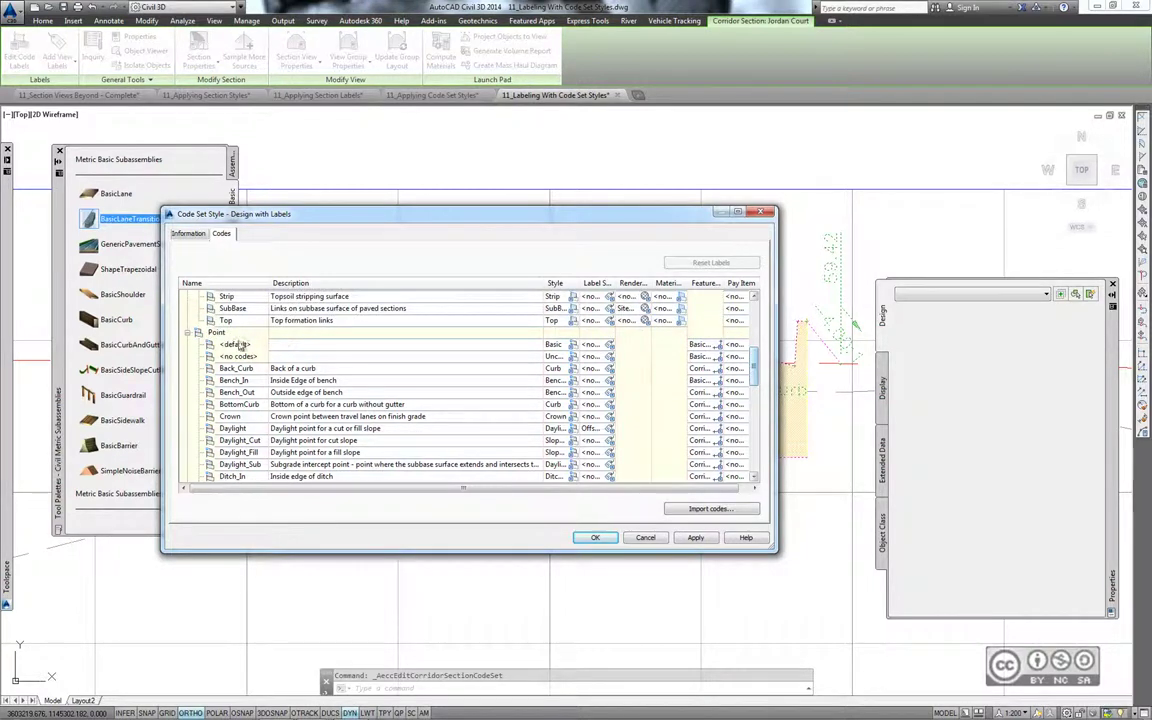
pyautogui.click(228, 417)
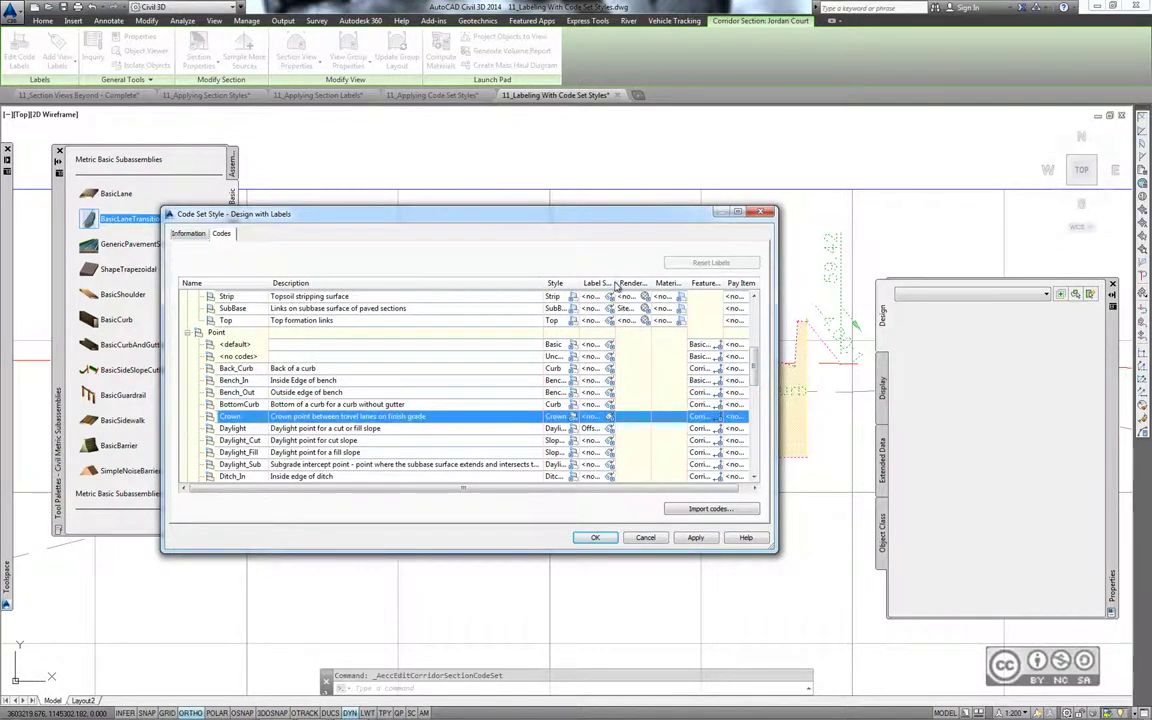
pyautogui.moveTo(616, 287); pyautogui.dragTo(650, 287)
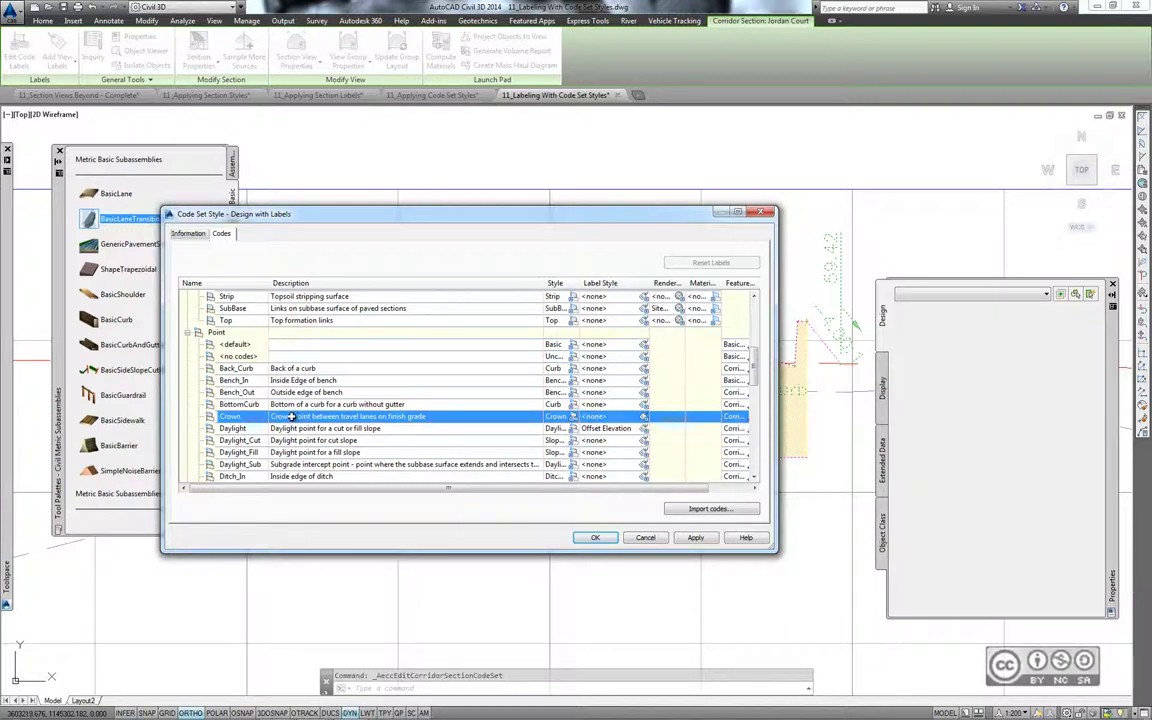
pyautogui.click(610, 416)
pyautogui.click(555, 344)
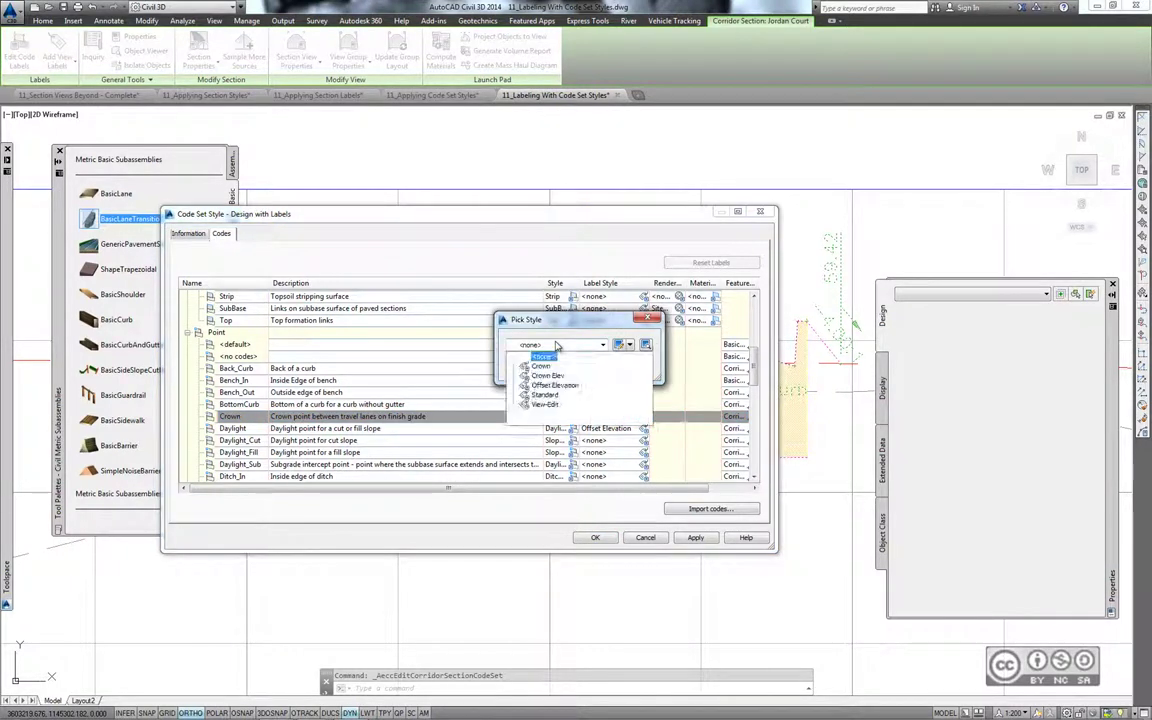
pyautogui.click(548, 375)
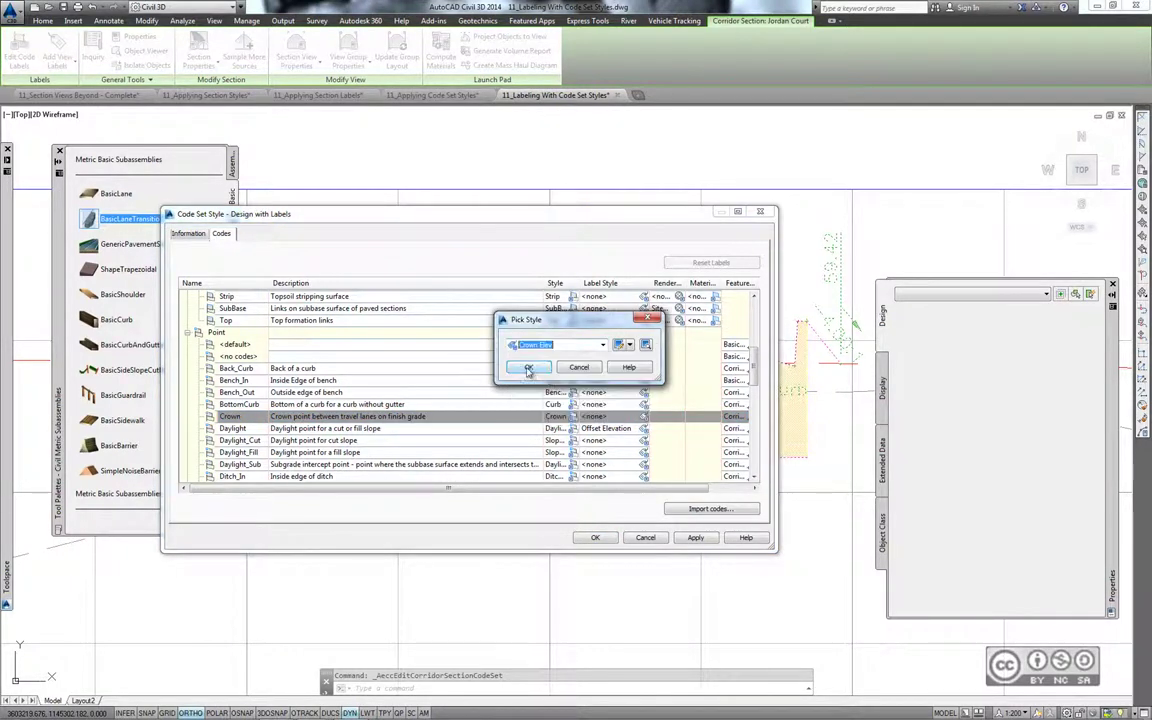
pyautogui.click(527, 368)
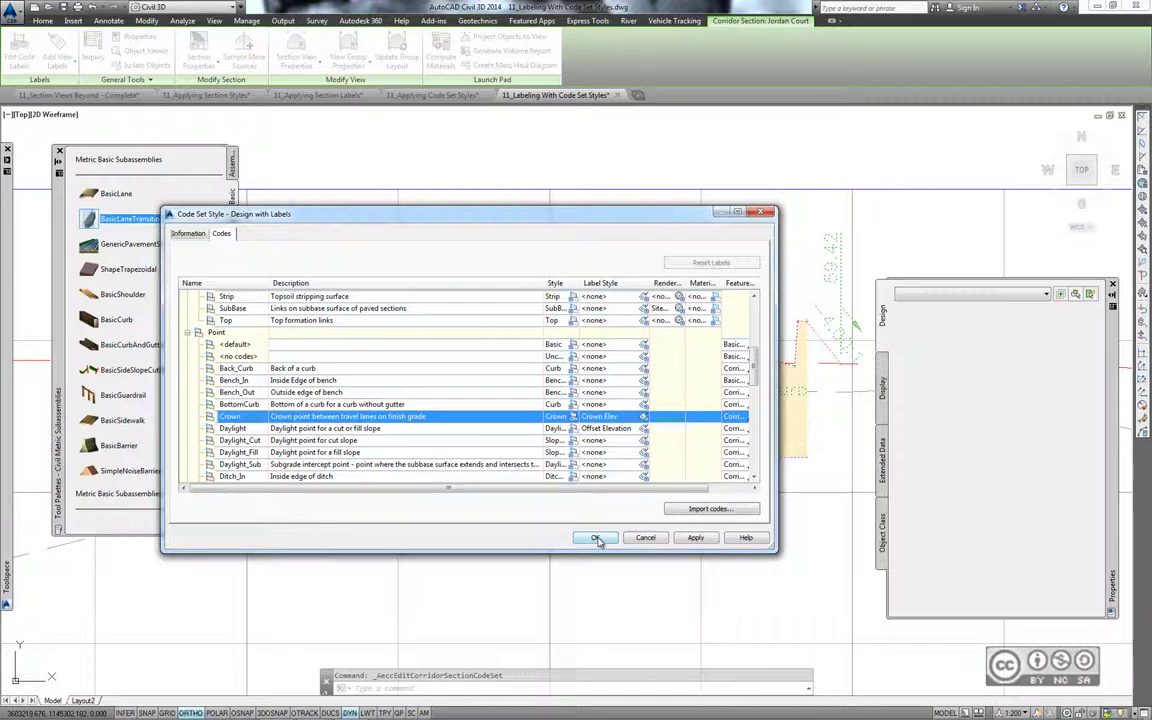
pyautogui.click(596, 538)
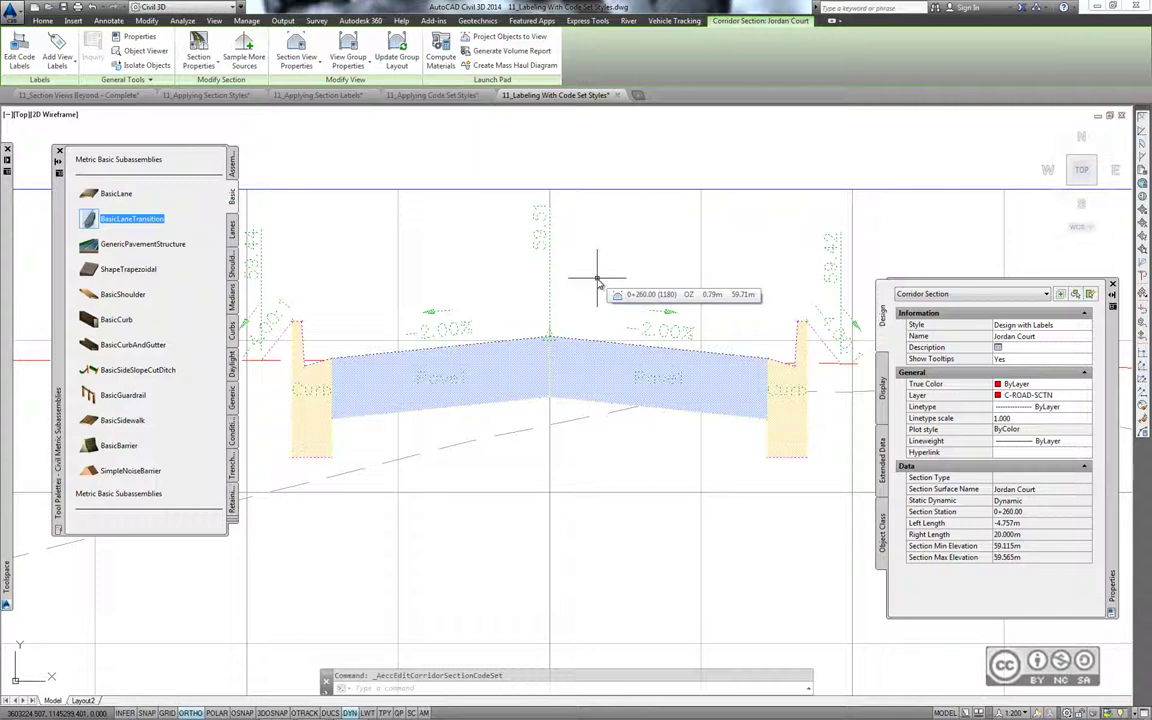
pyautogui.press('Escape')
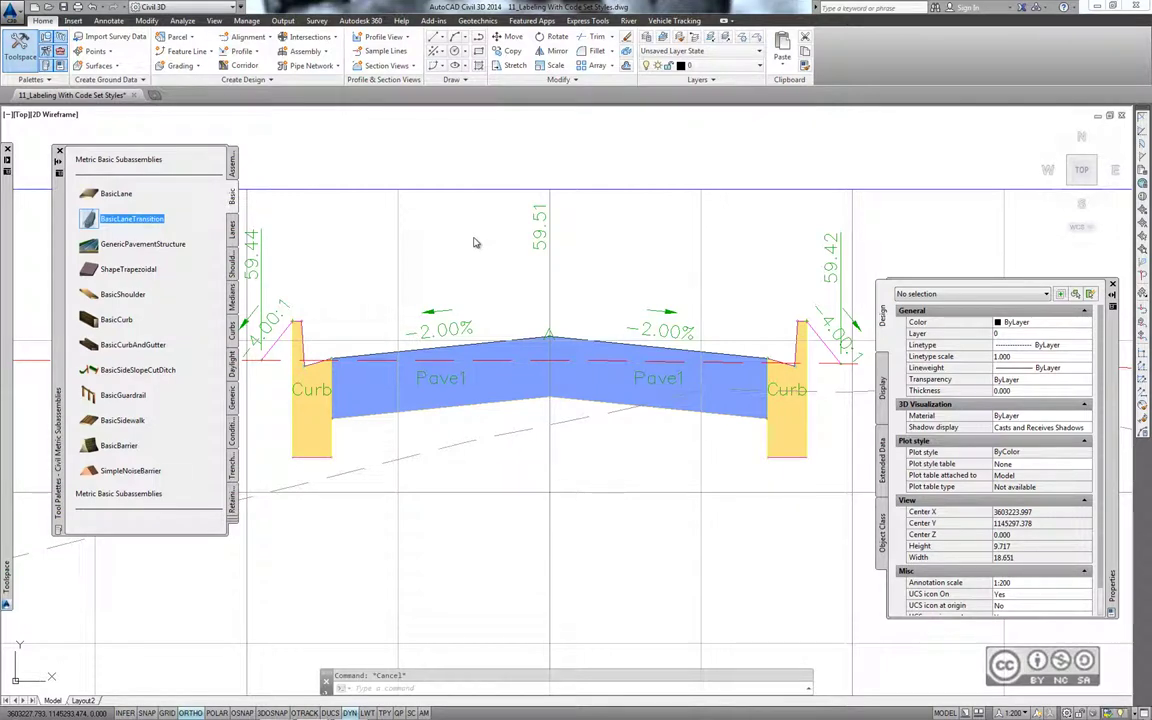
pyautogui.scroll(-2, 475, 242)
pyautogui.scroll(-4, 478, 257)
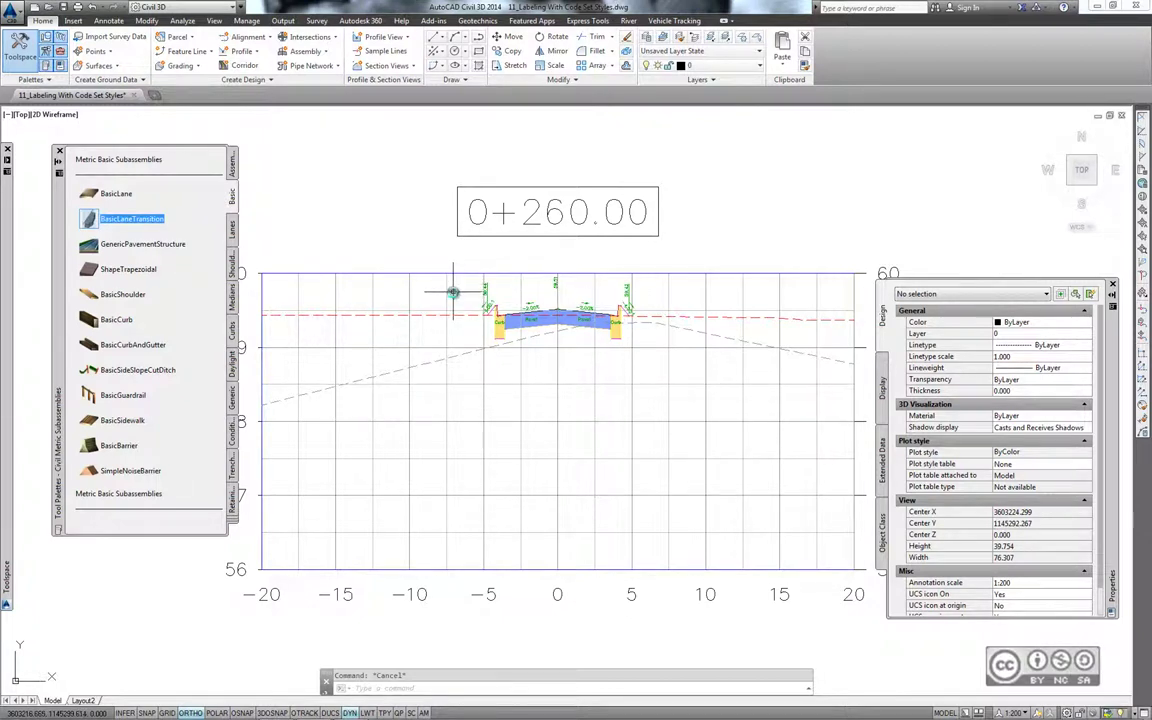
pyautogui.scroll(-2, 759, 383)
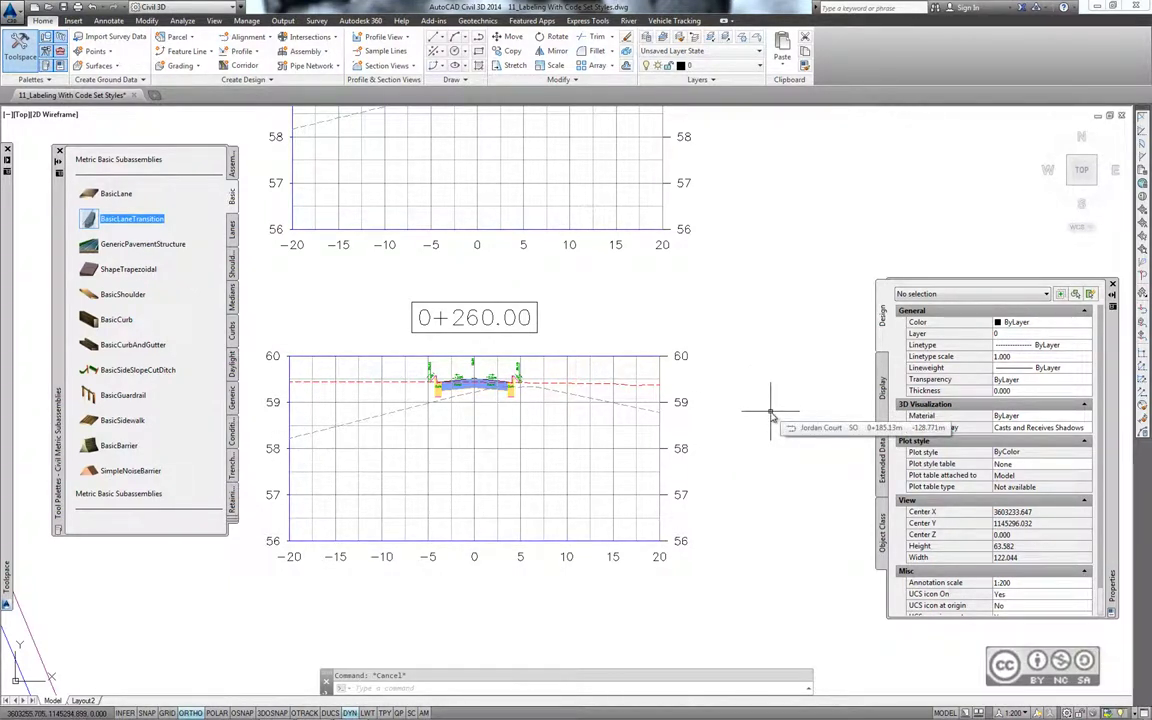
pyautogui.moveTo(770, 412)
pyautogui.moveTo(770, 412); pyautogui.dragTo(784, 409, button='middle')
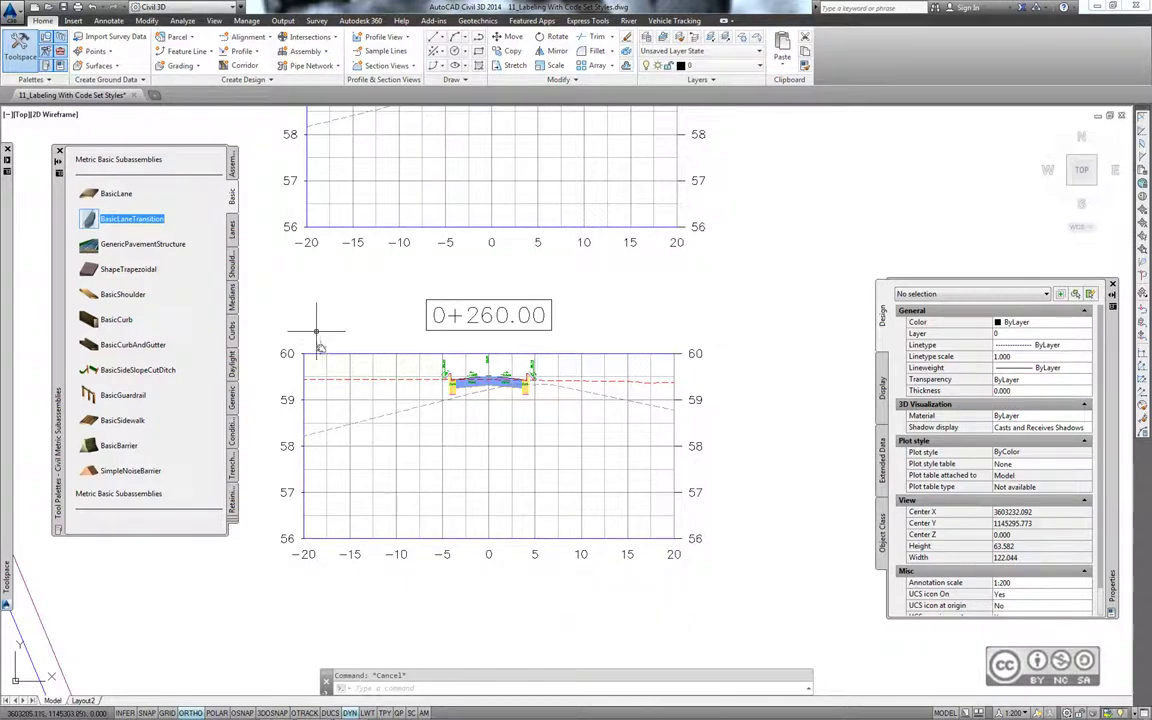
# - Open 11_Applying Section View Styles.dwg, zoom to the stacked section views and select 0+260.00
pyautogui.hotkey('ctrl', 'o')
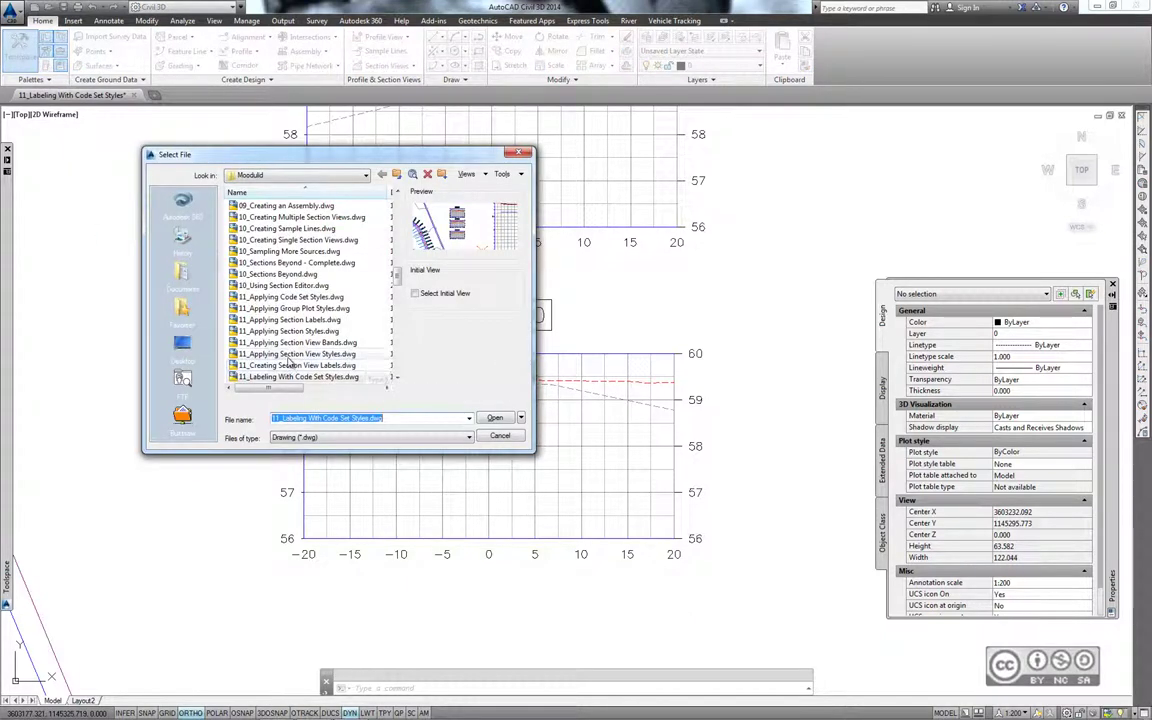
pyautogui.click(318, 355)
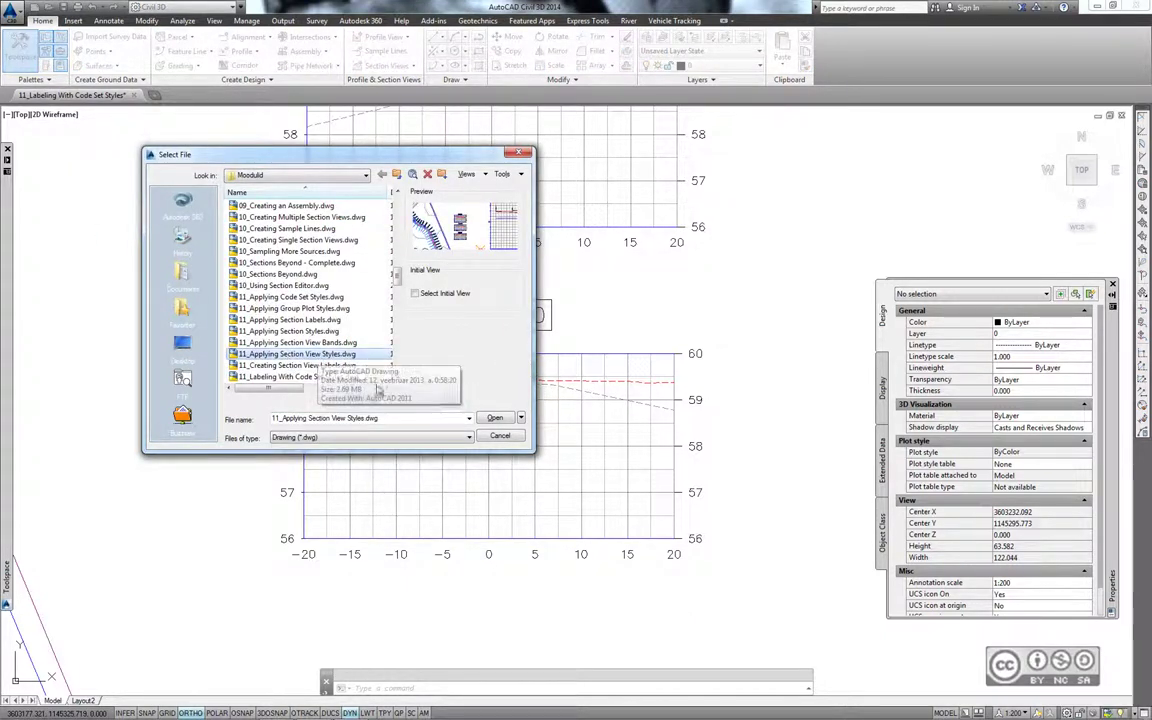
pyautogui.click(495, 417)
pyautogui.moveTo(641, 463); pyautogui.dragTo(507, 417, button='middle')
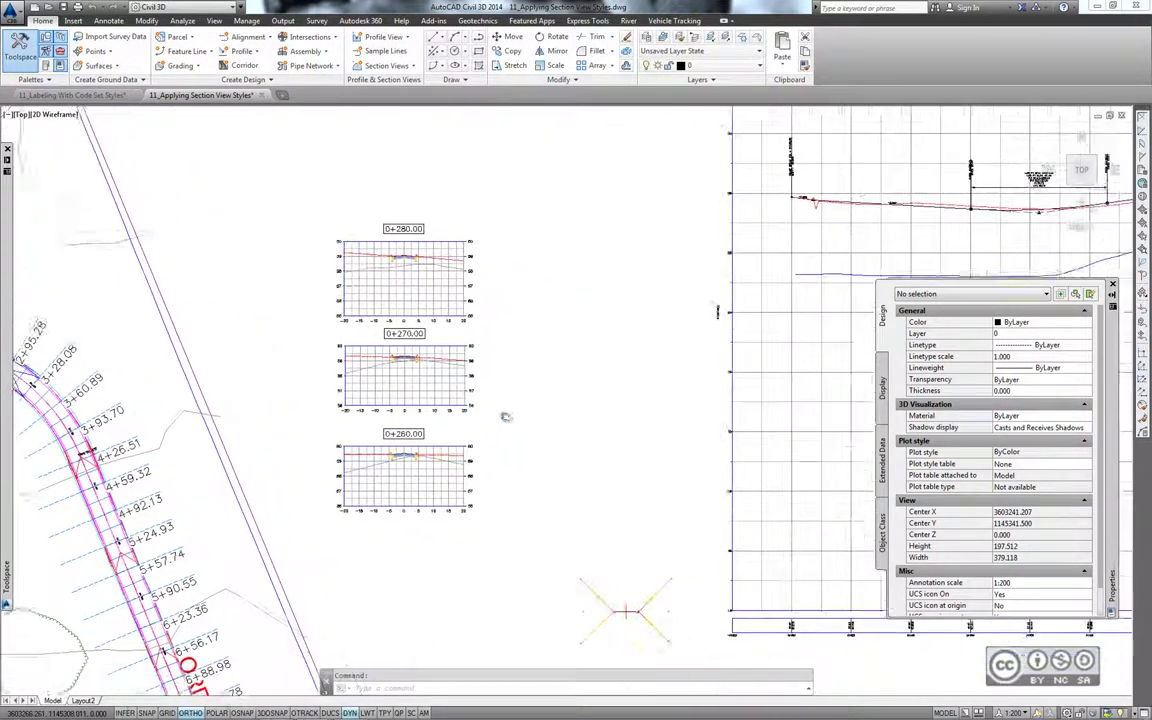
pyautogui.scroll(2, 483, 373)
pyautogui.moveTo(536, 322); pyautogui.dragTo(507, 334, button='middle')
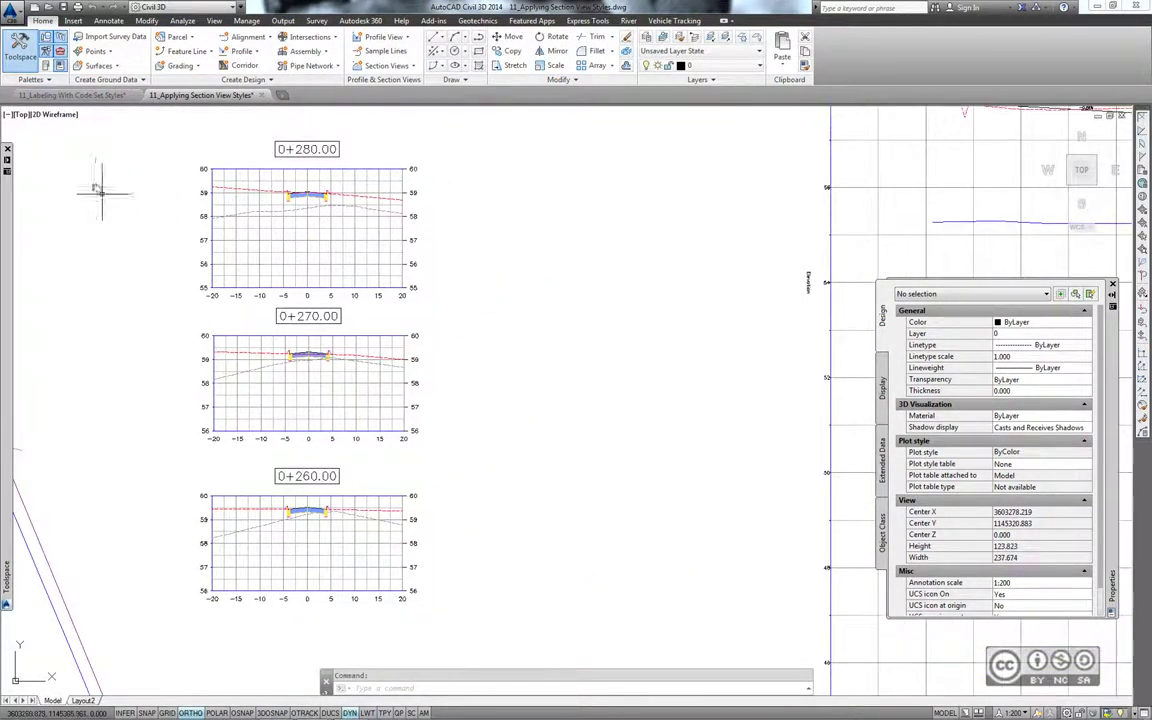
pyautogui.click(307, 560)
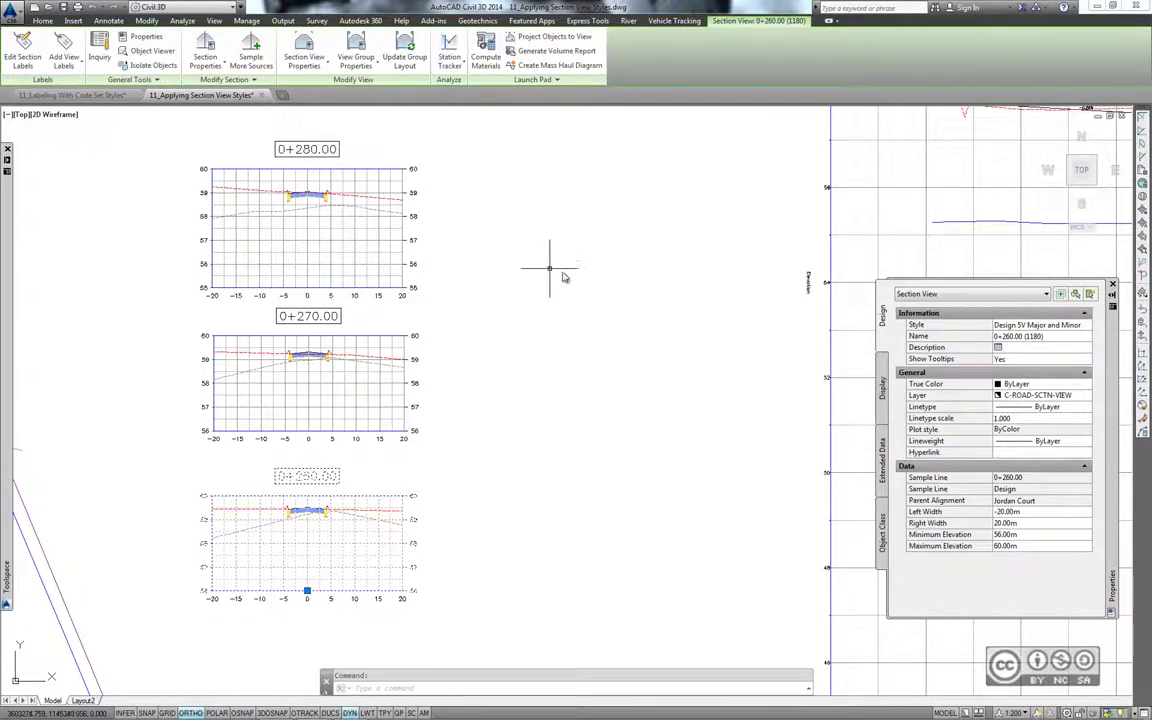
# - Set the 0+260.00 view's style to Design 10V Major and Minor - No Padding, then deselect it
pyautogui.click(304, 50)
pyautogui.click(344, 246)
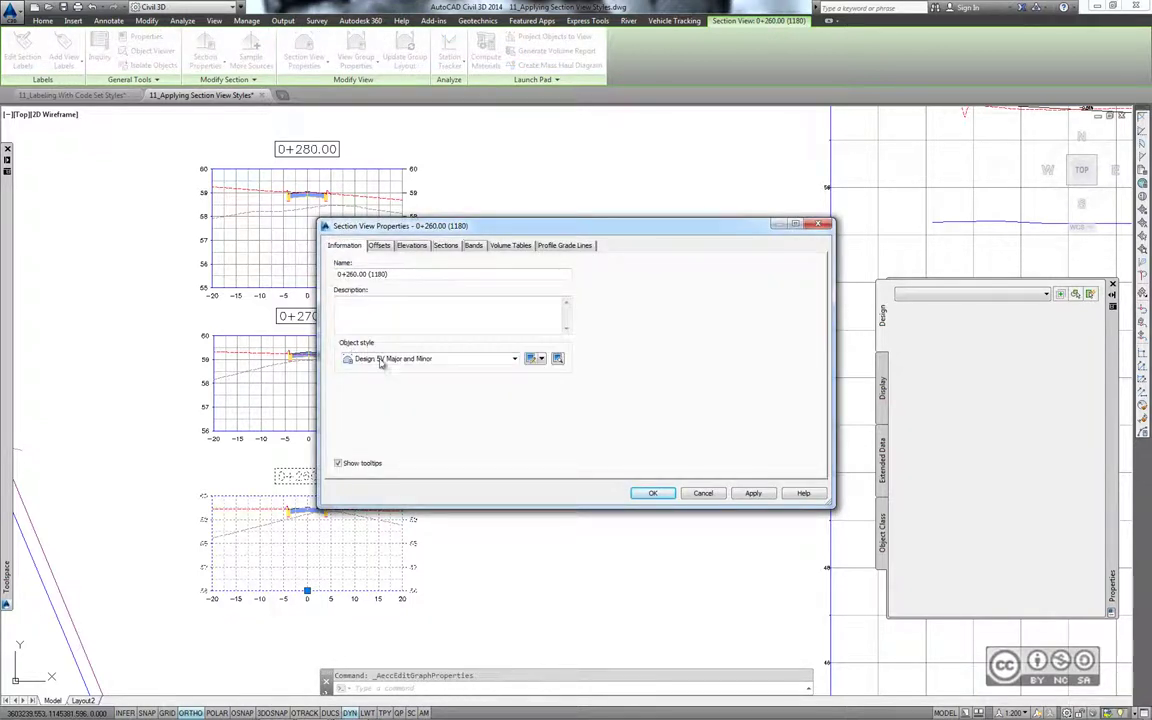
pyautogui.click(381, 360)
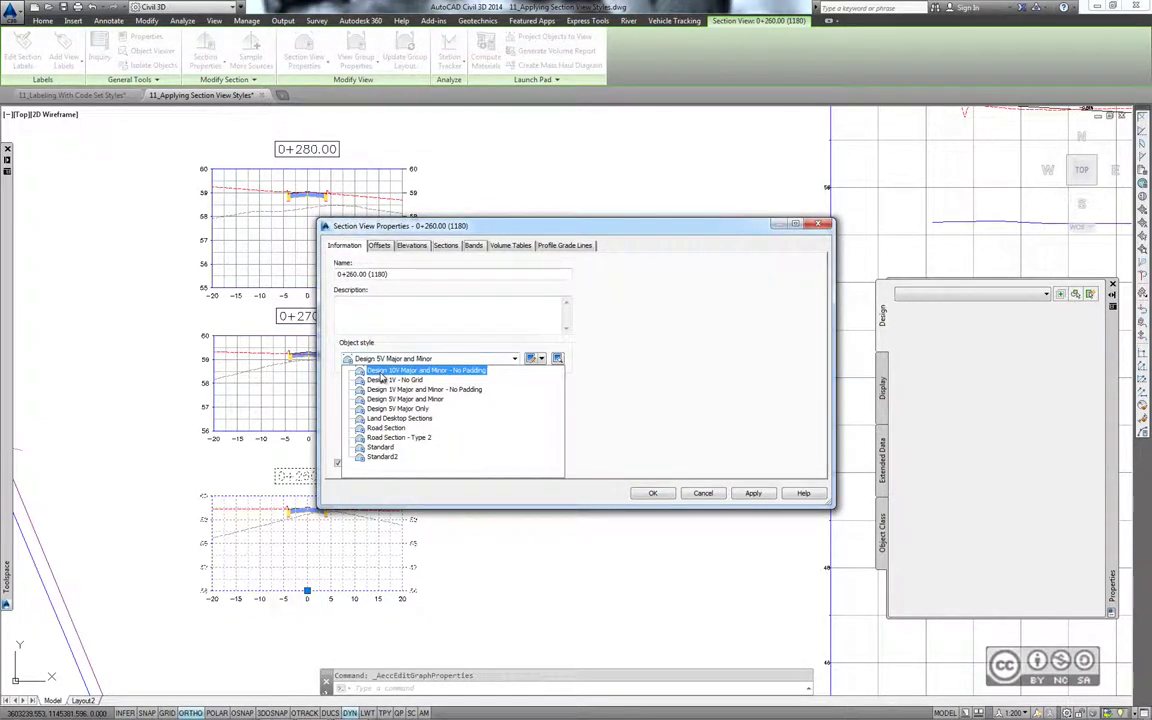
pyautogui.click(467, 371)
pyautogui.click(654, 494)
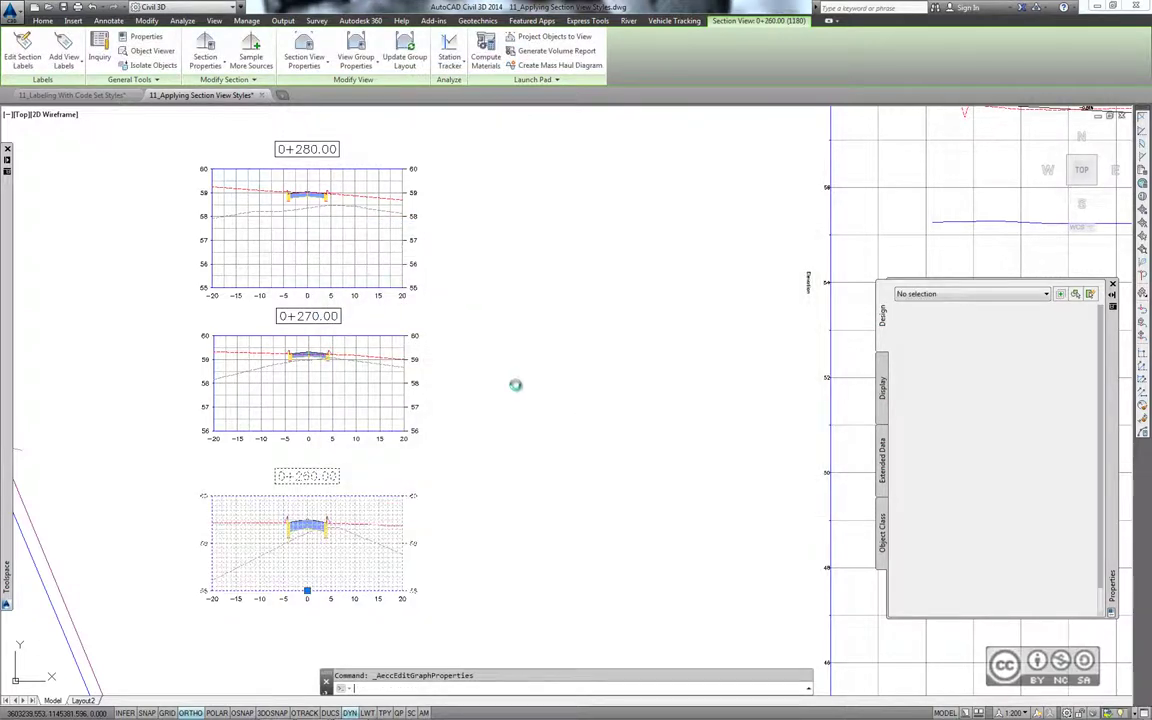
pyautogui.moveTo(311, 572); pyautogui.dragTo(303, 514, button='middle')
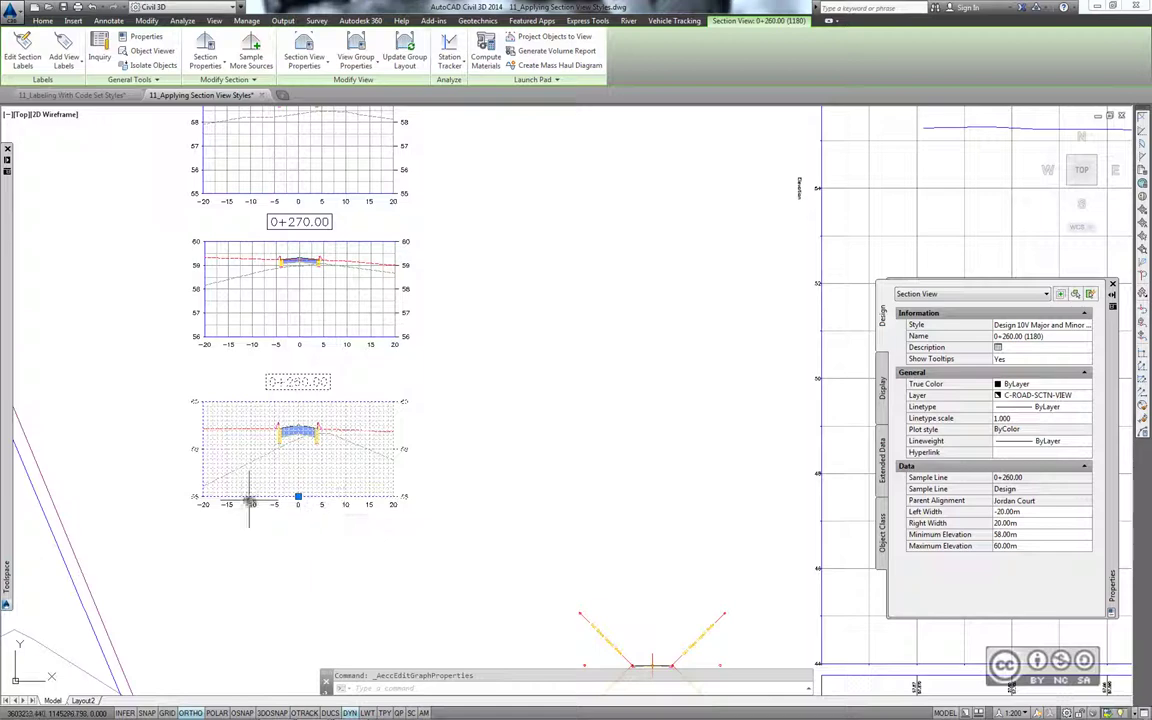
pyautogui.scroll(3, 250, 500)
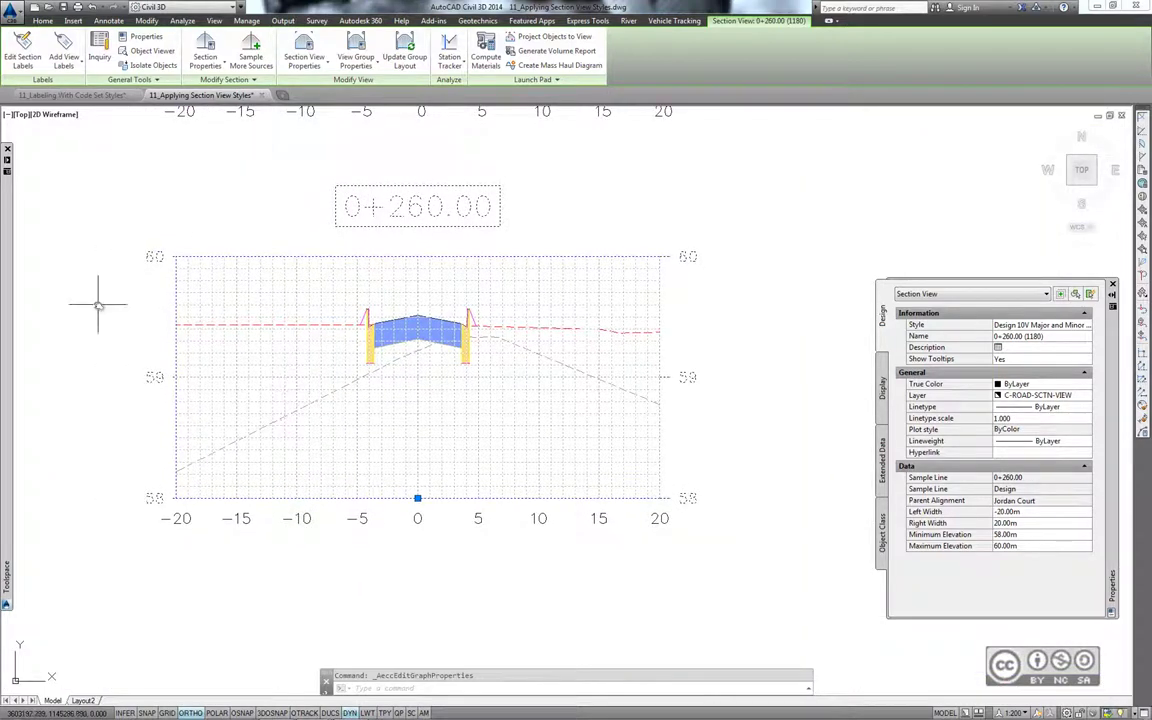
pyautogui.press('Escape')
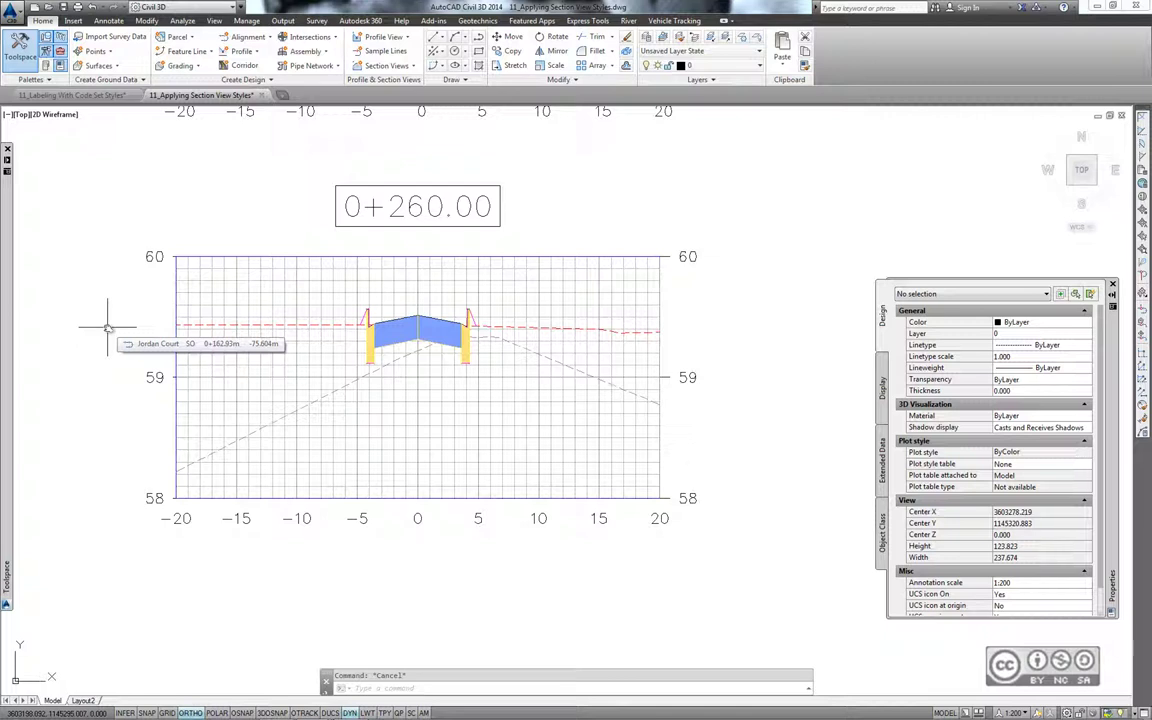
pyautogui.moveTo(108, 328)
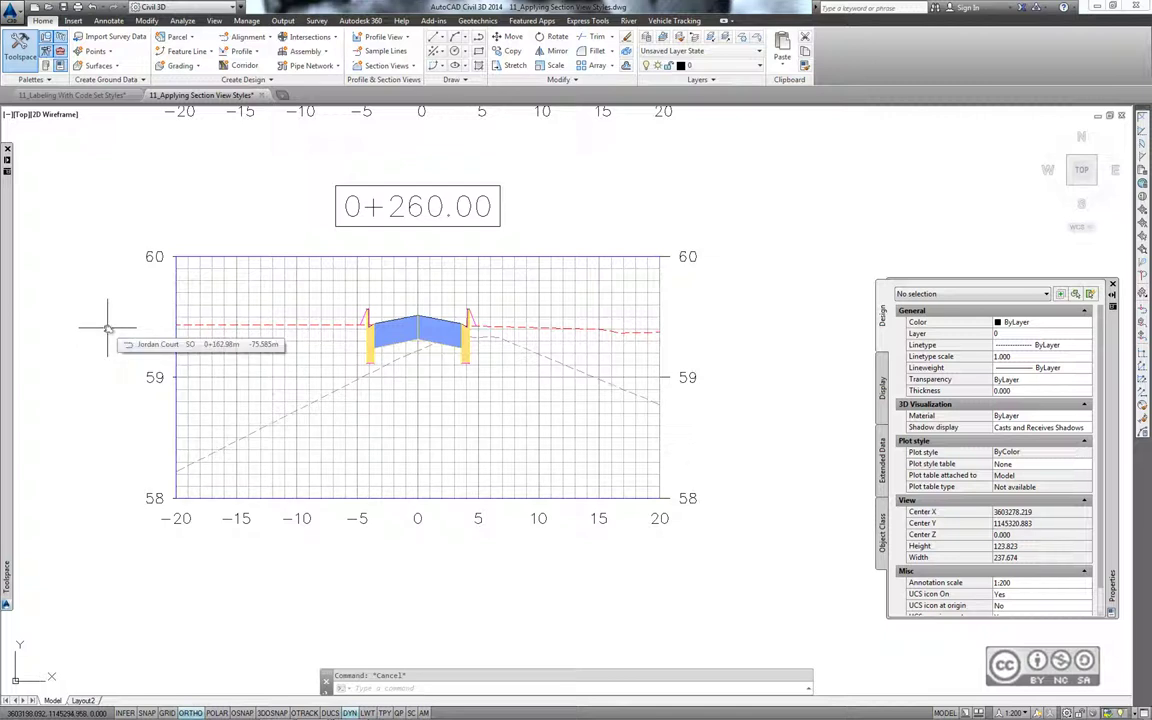
pyautogui.scroll(-2, 107, 327)
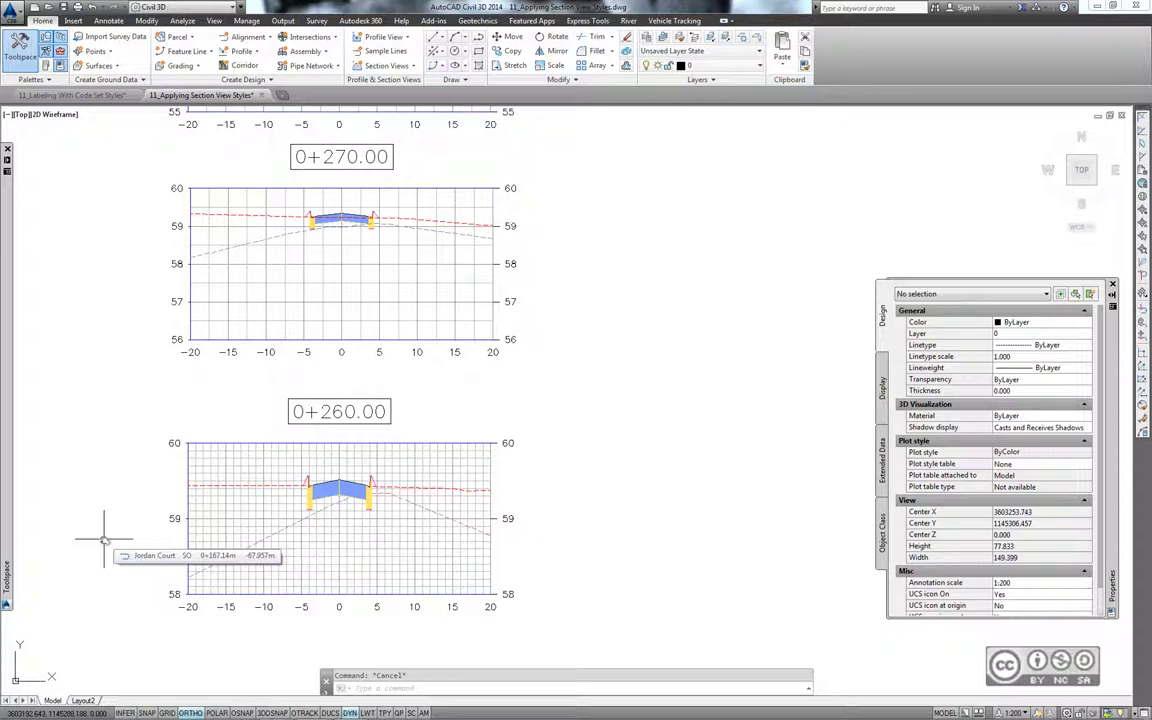
# - Try the Design 1V Major and Minor - No Padding style on the 0+260.00 section view
pyautogui.click(367, 551)
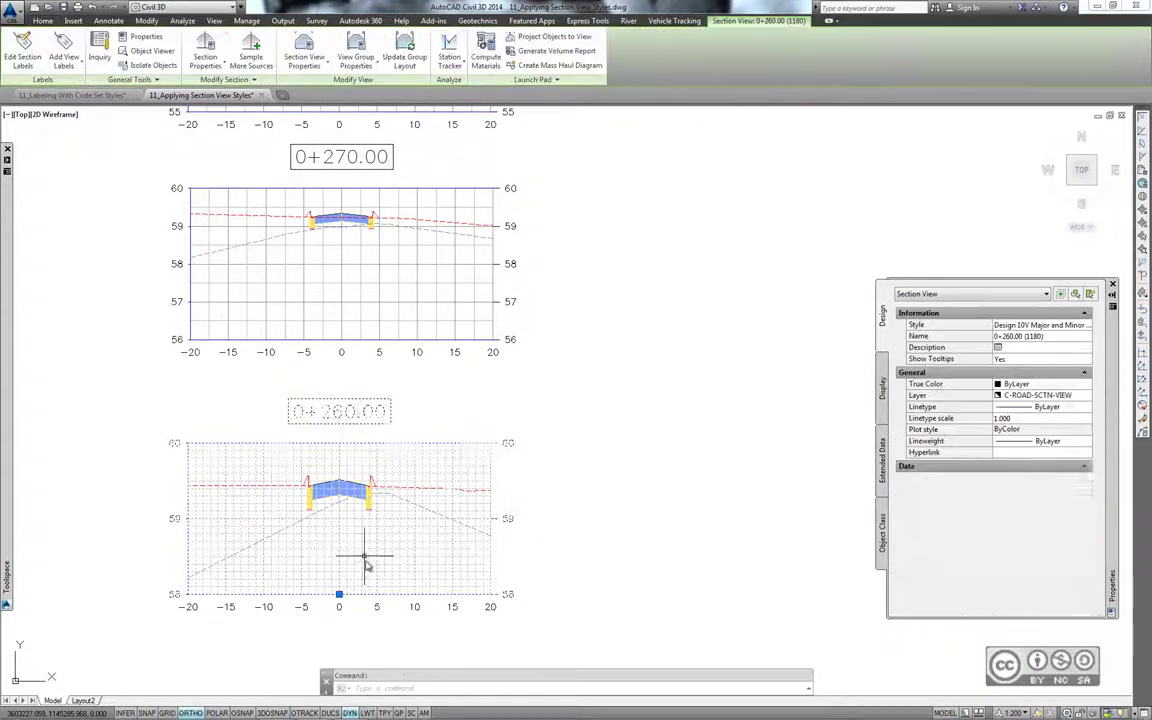
pyautogui.click(304, 50)
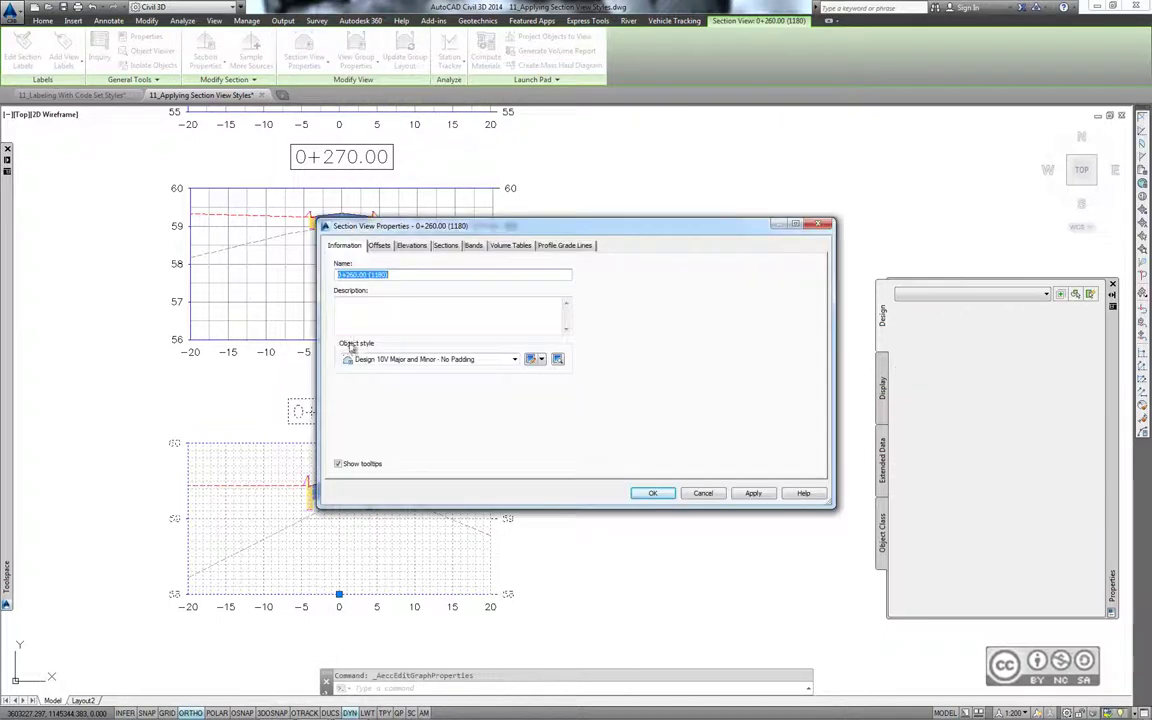
pyautogui.click(409, 360)
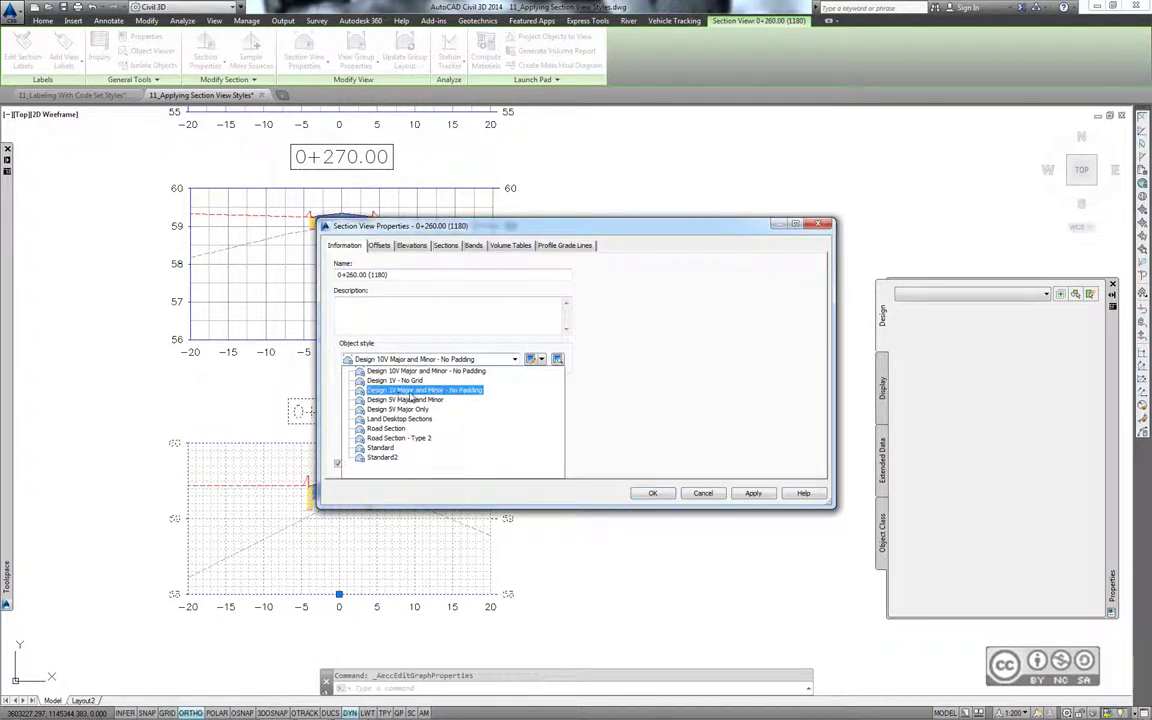
pyautogui.click(470, 391)
pyautogui.click(652, 493)
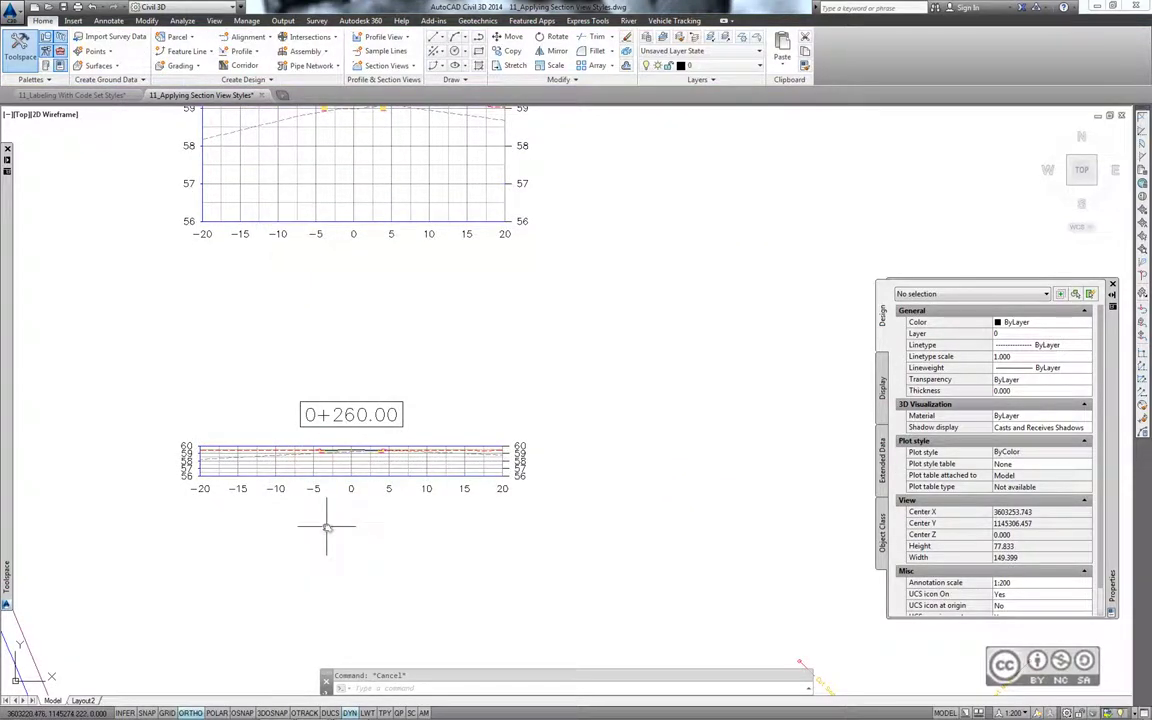
pyautogui.scroll(2, 179, 449)
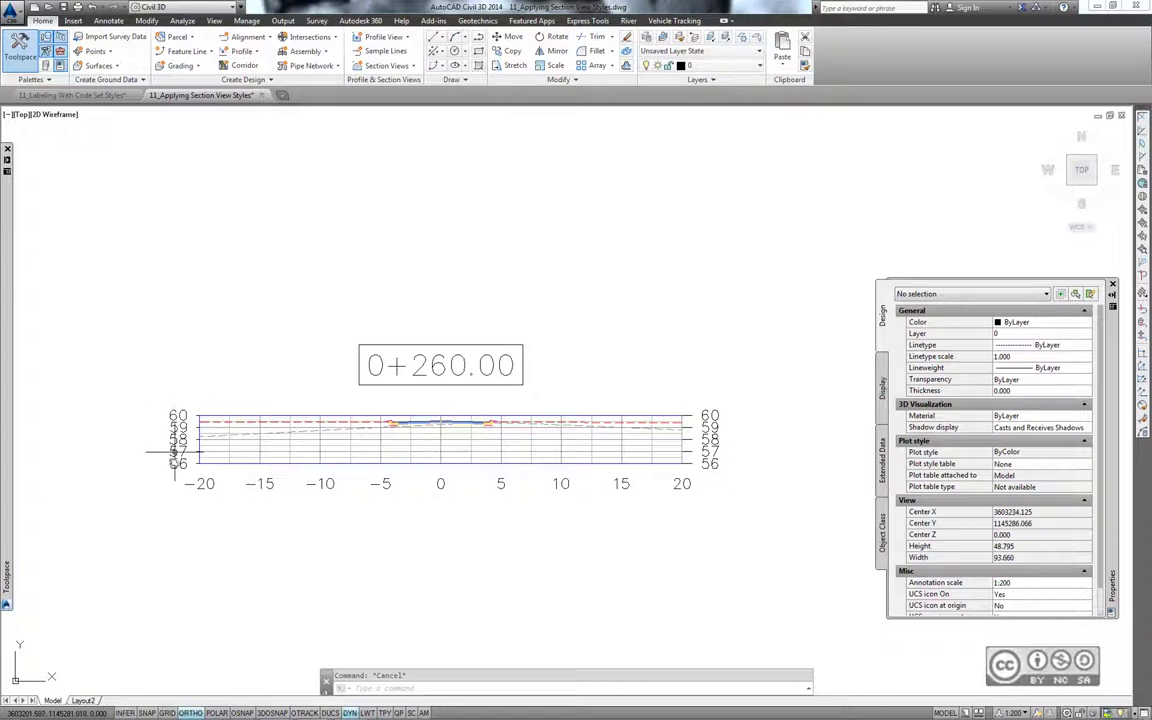
pyautogui.moveTo(142, 463); pyautogui.dragTo(116, 468, button='middle')
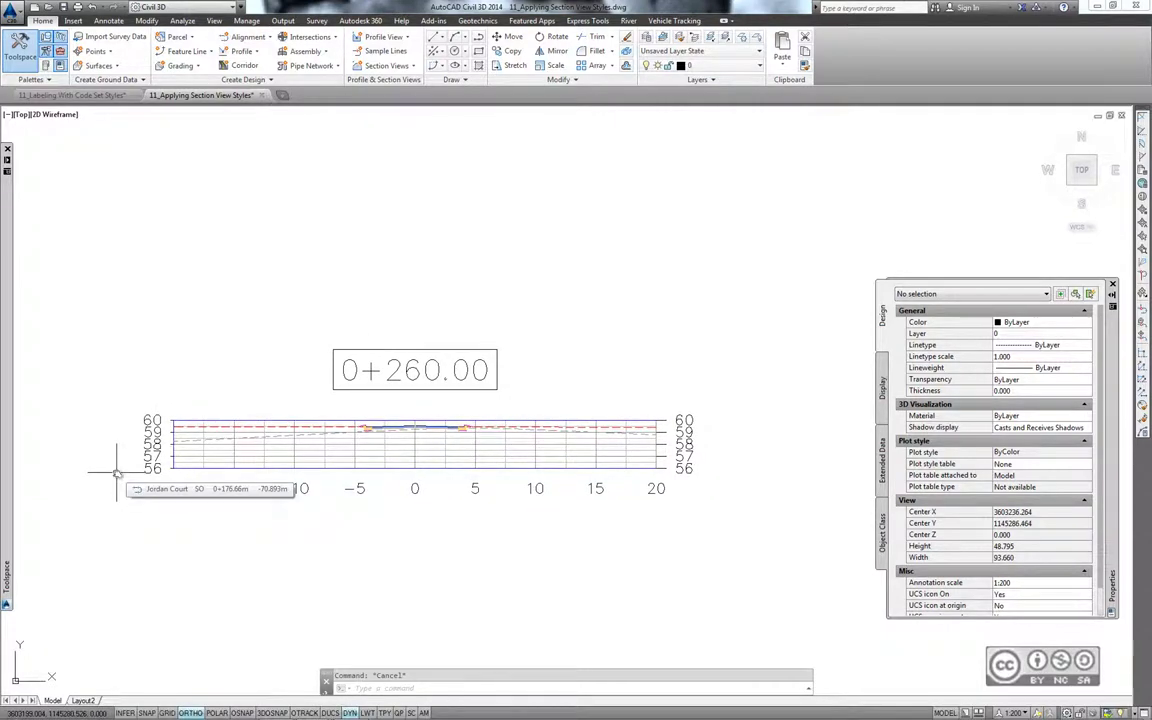
# - Switch the 0+260.00 section view to the Design 1V - No Grid style
pyautogui.click(440, 462)
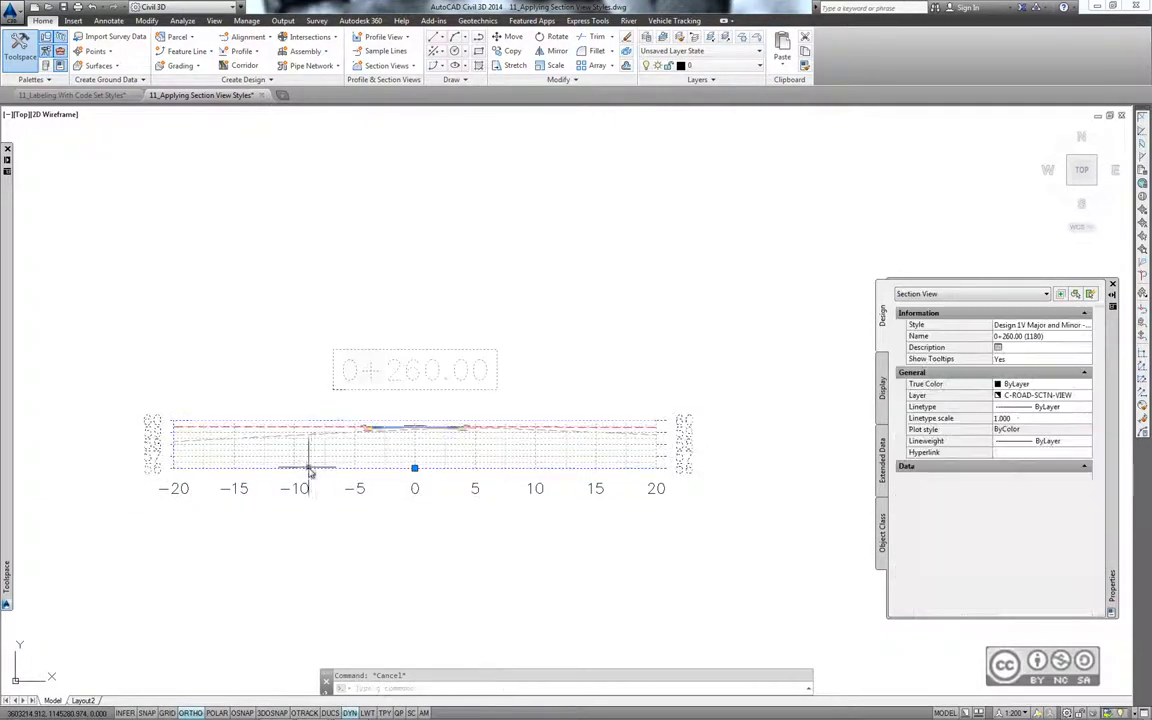
pyautogui.click(310, 46)
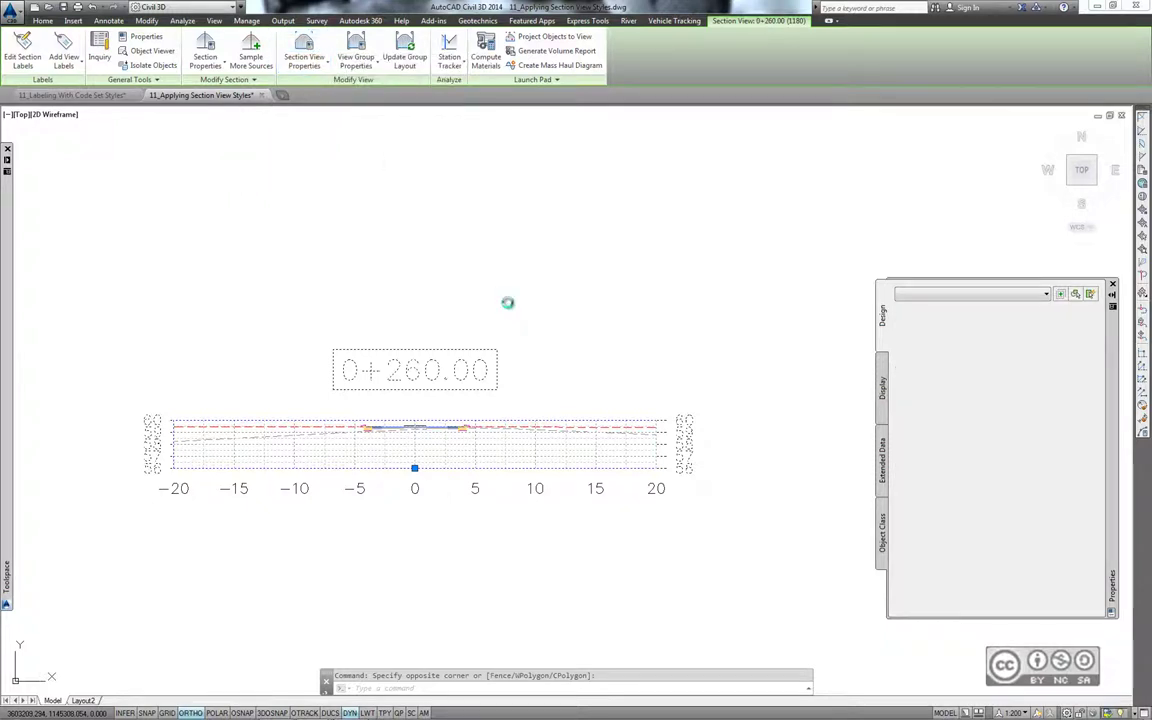
pyautogui.click(427, 360)
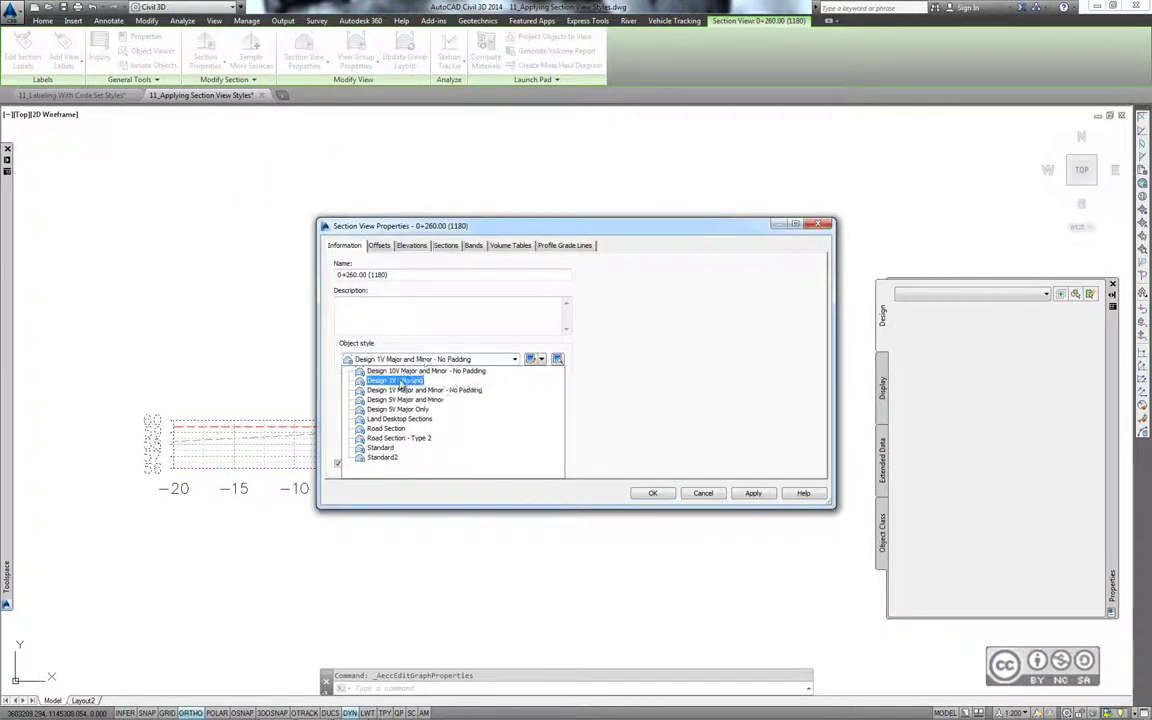
pyautogui.click(401, 384)
pyautogui.click(652, 494)
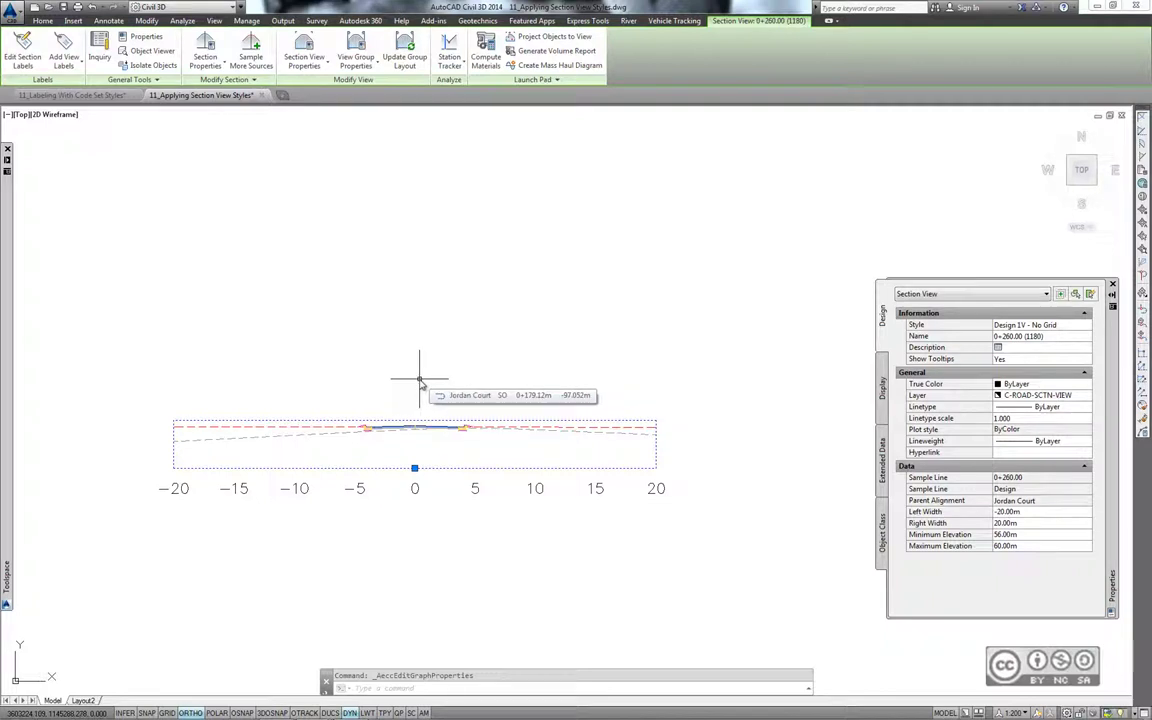
# - Apply the Design 5V Major Only style to the 0+260.00 section view
pyautogui.click(304, 66)
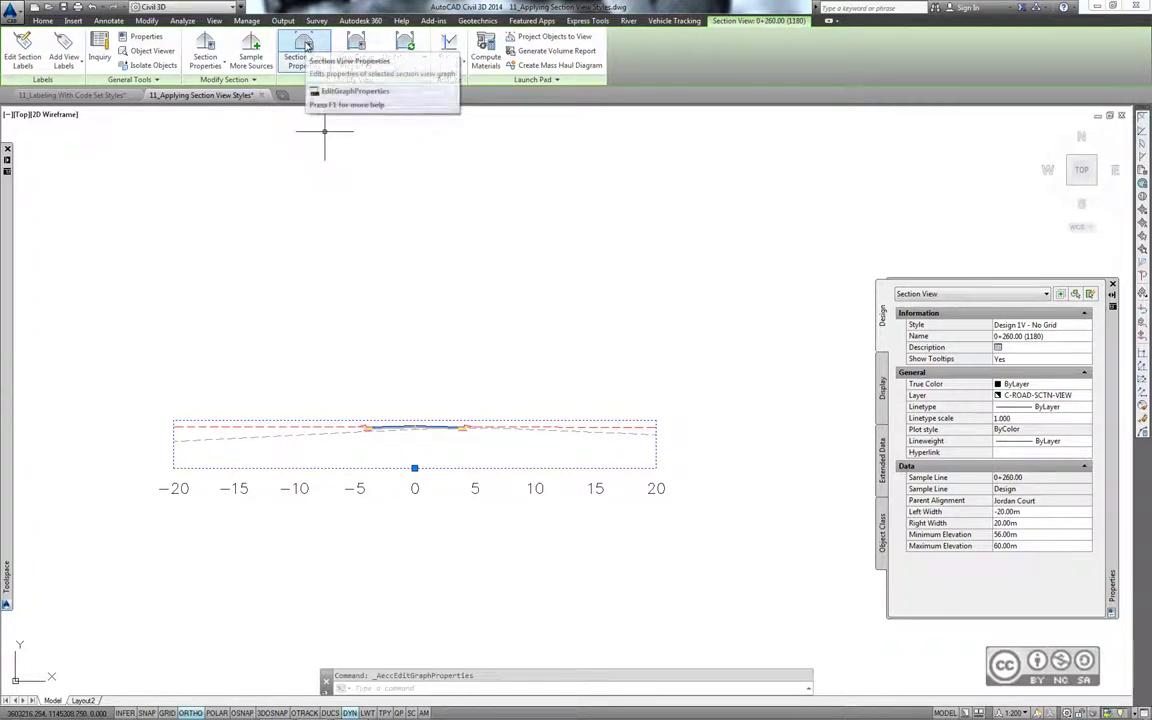
pyautogui.click(340, 82)
pyautogui.click(382, 359)
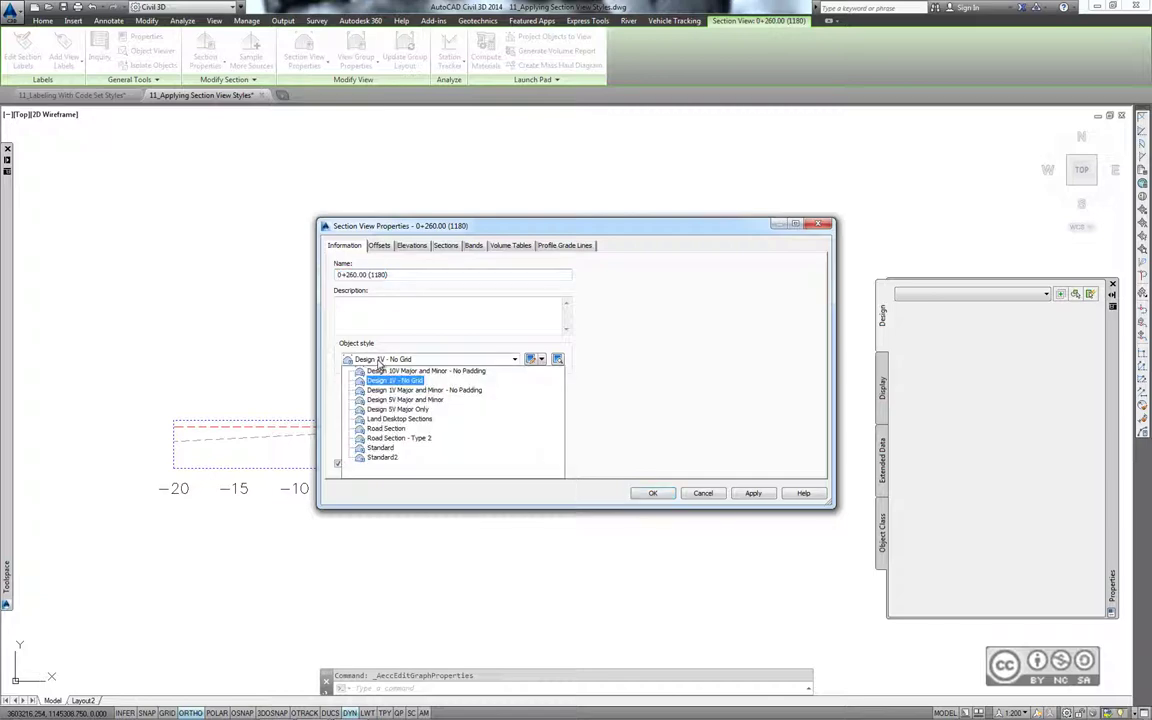
pyautogui.click(408, 411)
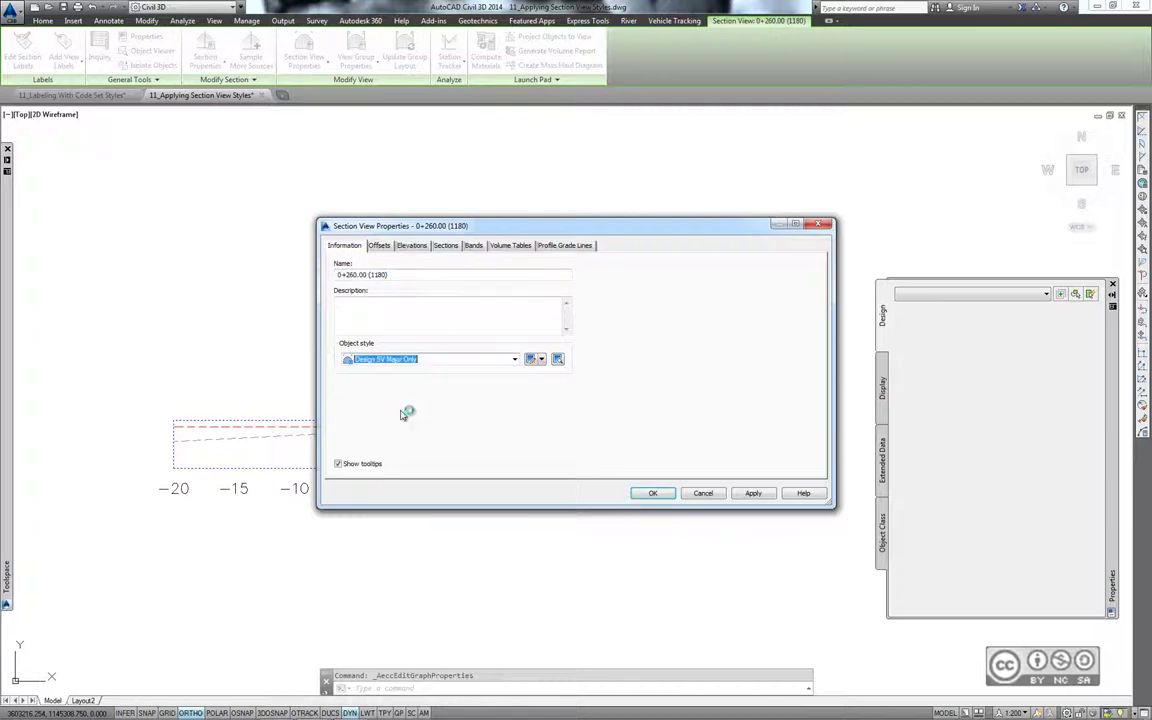
pyautogui.click(653, 493)
# - Deselect the view and zoom out to display the three section sheets
pyautogui.scroll(-2, 718, 307)
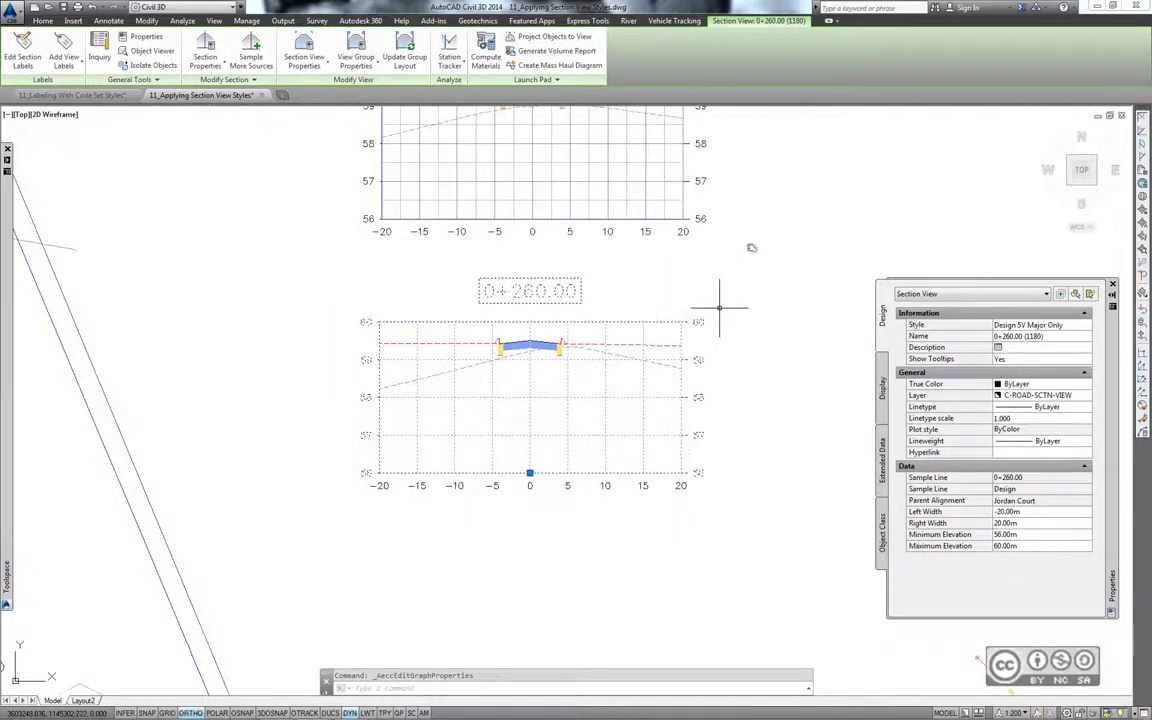
pyautogui.moveTo(718, 307)
pyautogui.mouseDown(button='middle')
pyautogui.moveTo(681, 327)
pyautogui.moveTo(602, 324)
pyautogui.mouseUp(button='middle')
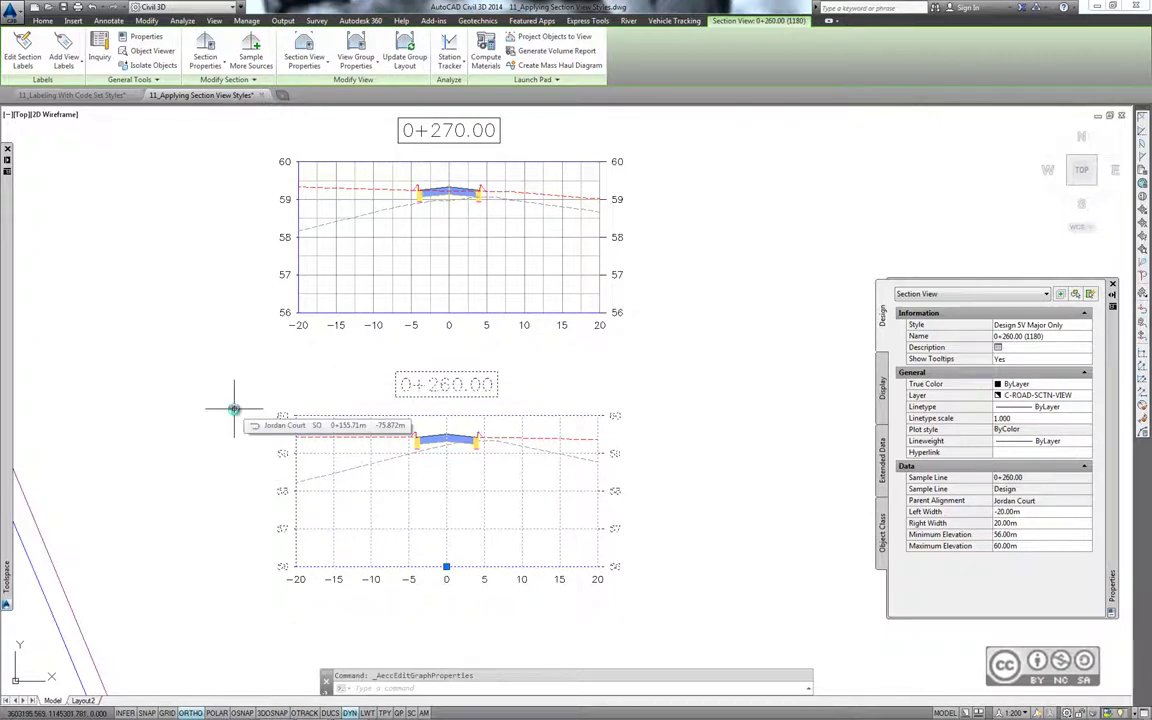
pyautogui.press('Escape')
pyautogui.scroll(-3, 235, 407)
pyautogui.scroll(-3, 419, 476)
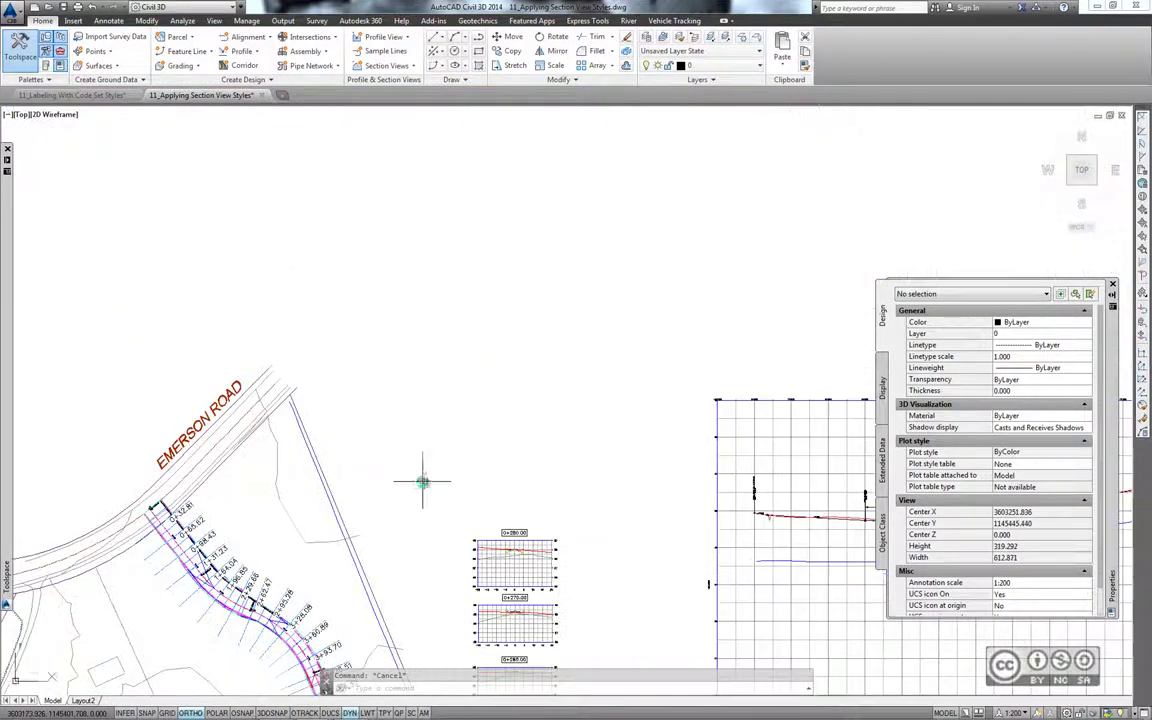
pyautogui.scroll(-2, 419, 485)
pyautogui.moveTo(419, 500); pyautogui.dragTo(374, 507, button='middle')
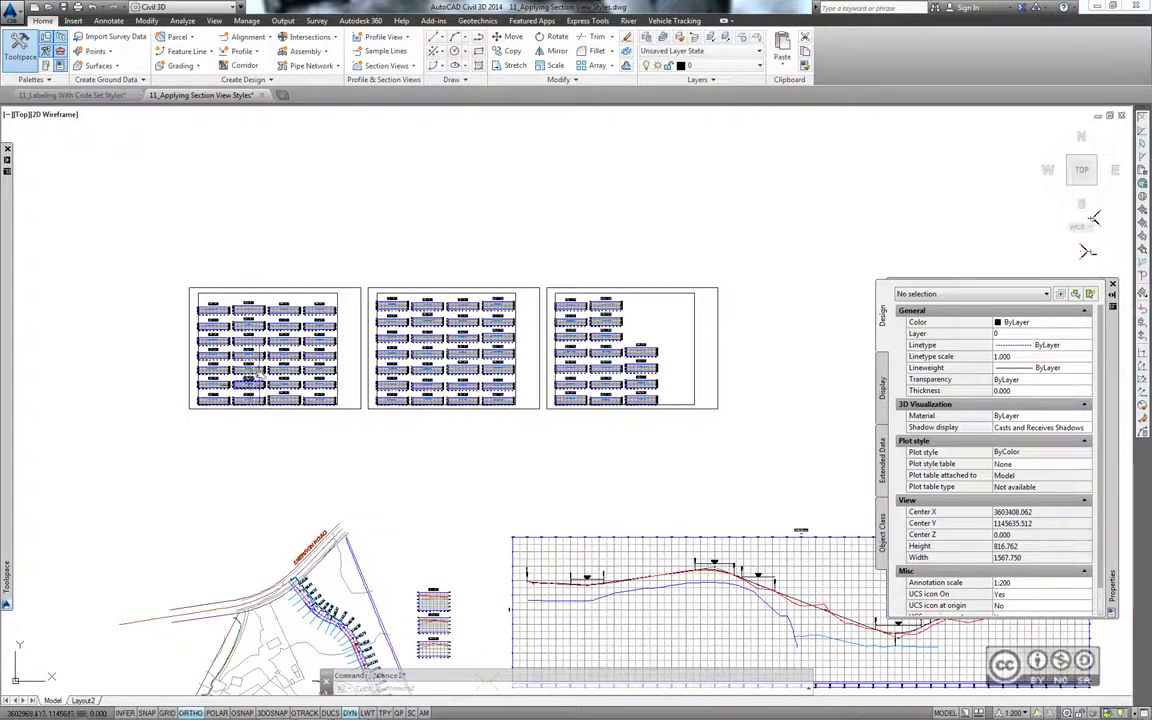
pyautogui.scroll(2, 318, 283)
# - In the group properties, set the style for all Section View Group - 1 views to Road Section - Type 2
pyautogui.moveTo(316, 260); pyautogui.dragTo(239, 215, button='middle')
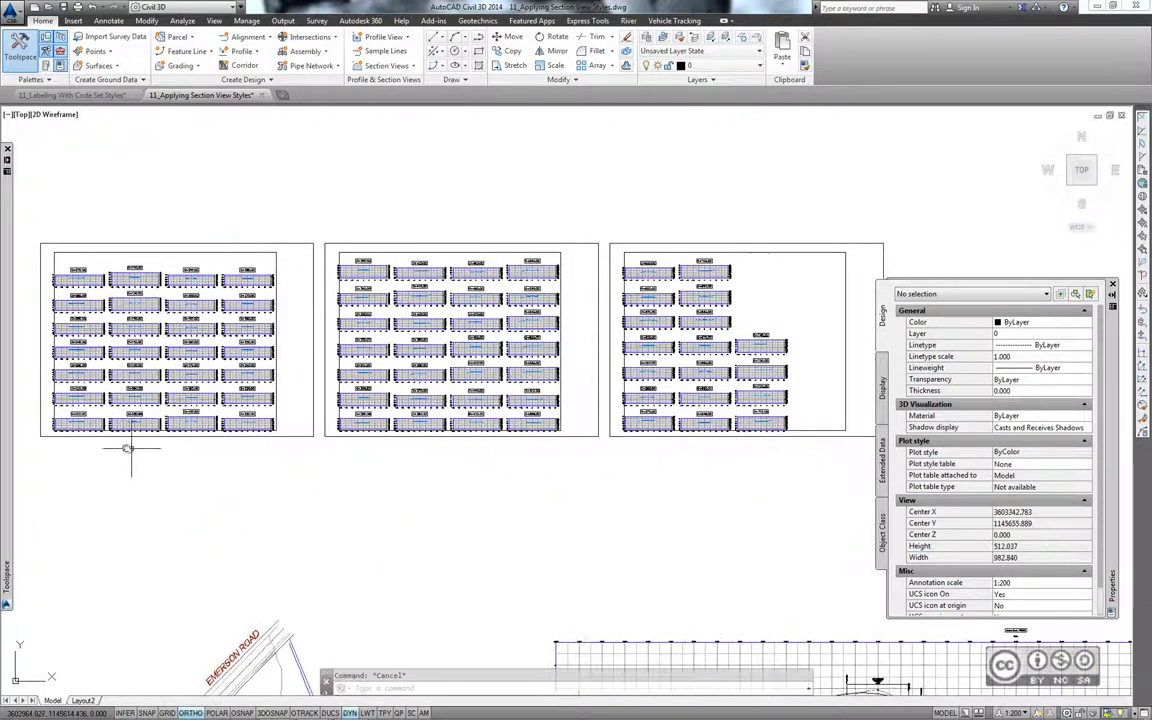
pyautogui.click(95, 428)
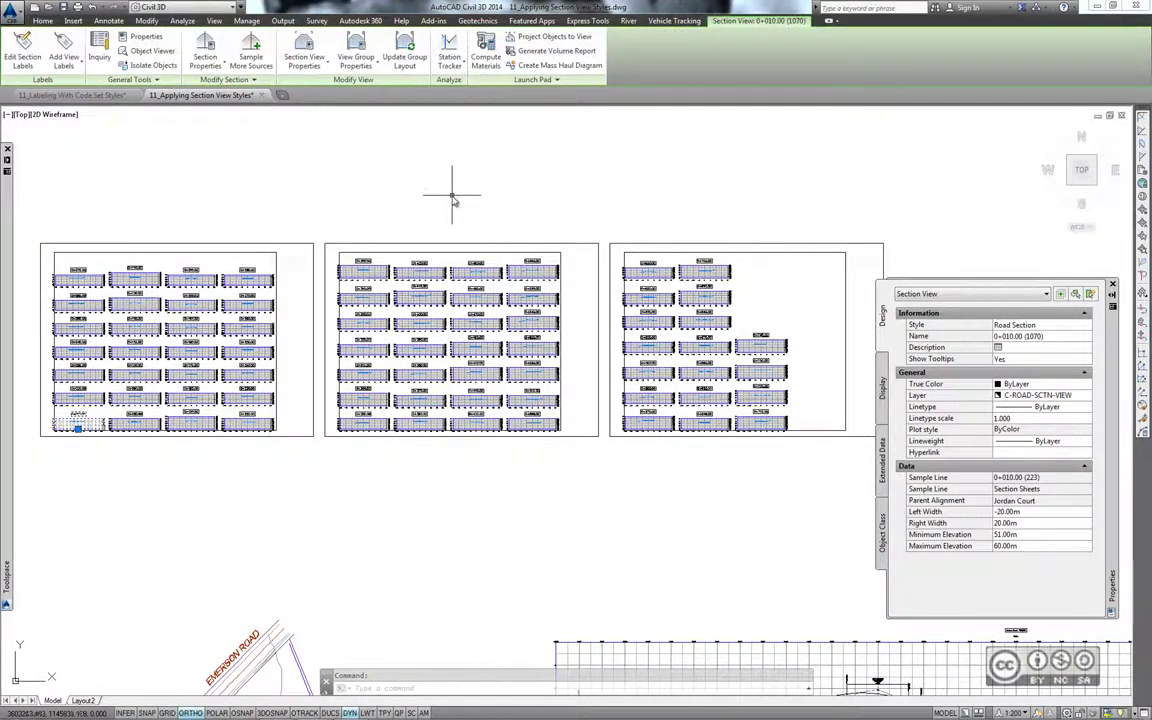
pyautogui.click(355, 48)
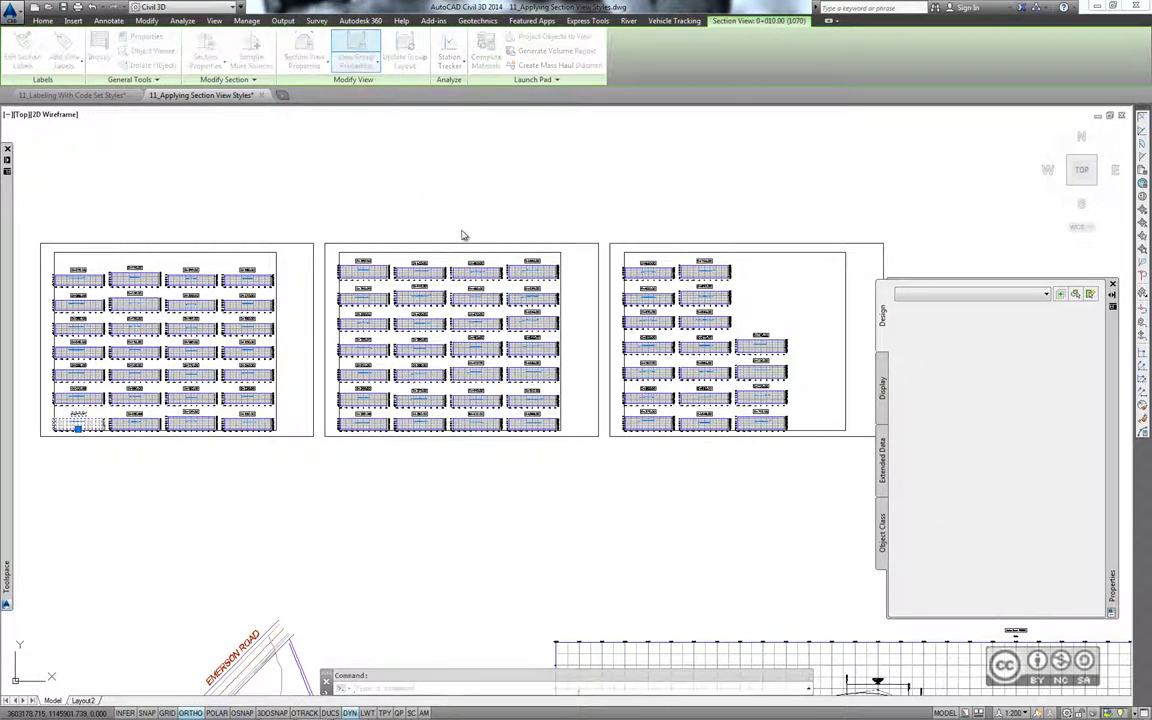
pyautogui.click(405, 246)
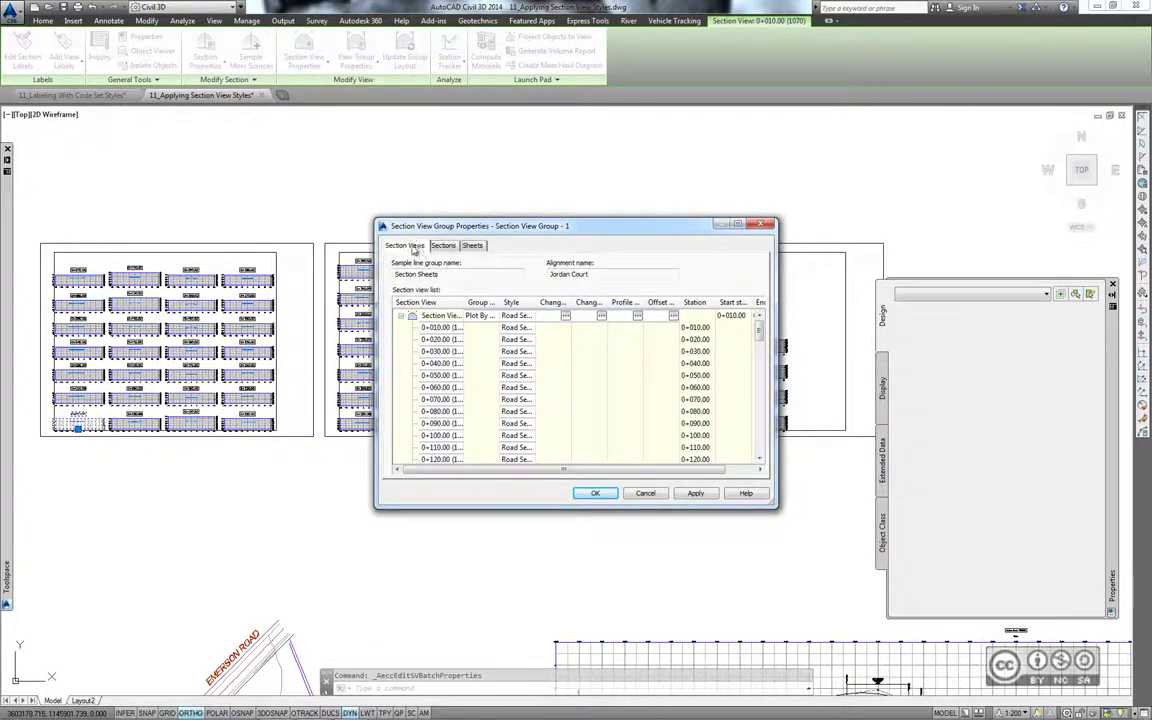
pyautogui.doubleClick(462, 302)
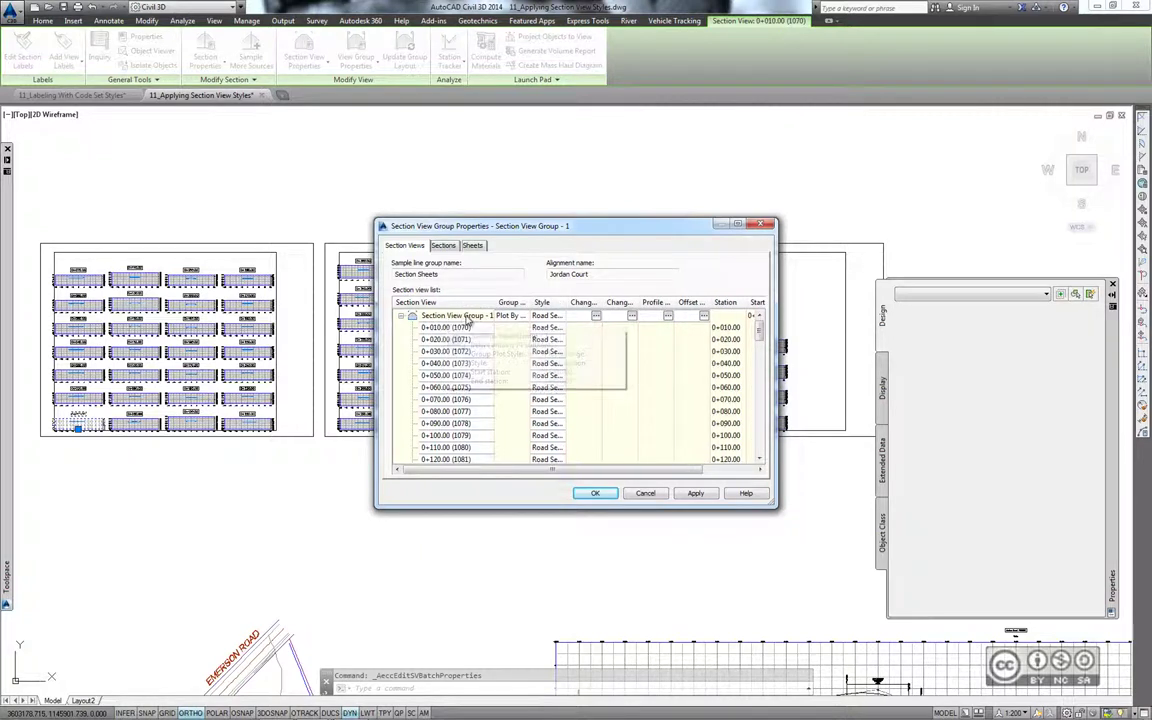
pyautogui.click(557, 317)
pyautogui.click(560, 344)
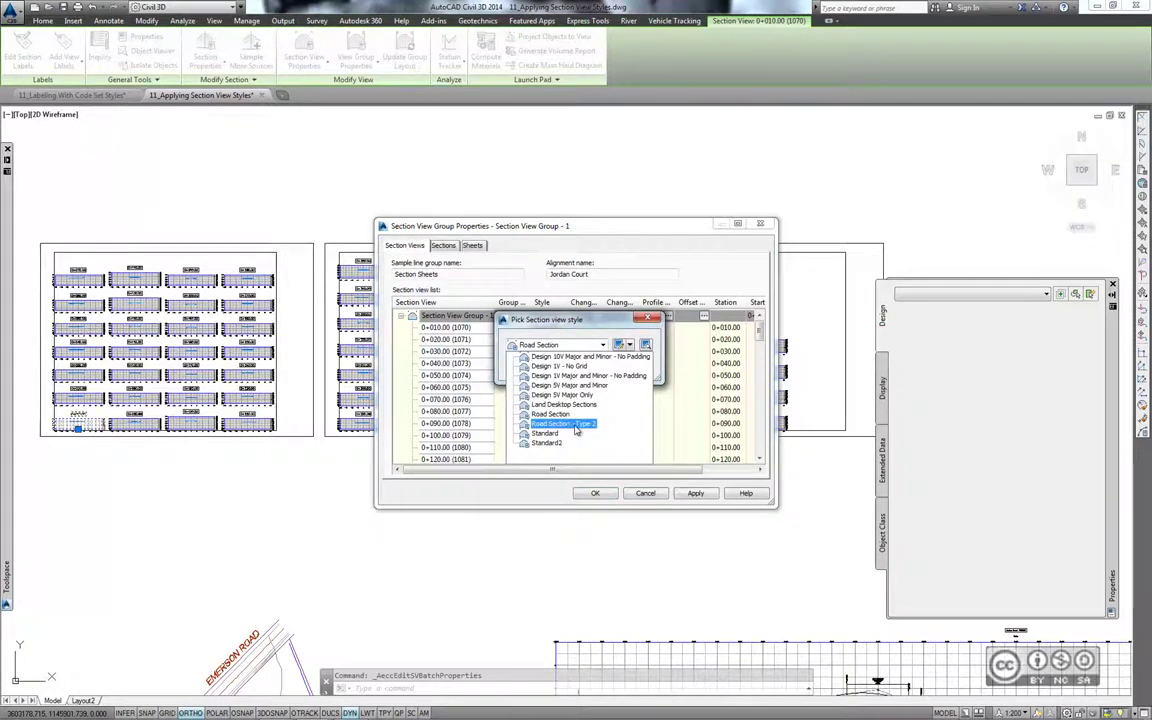
pyautogui.click(560, 424)
pyautogui.click(535, 368)
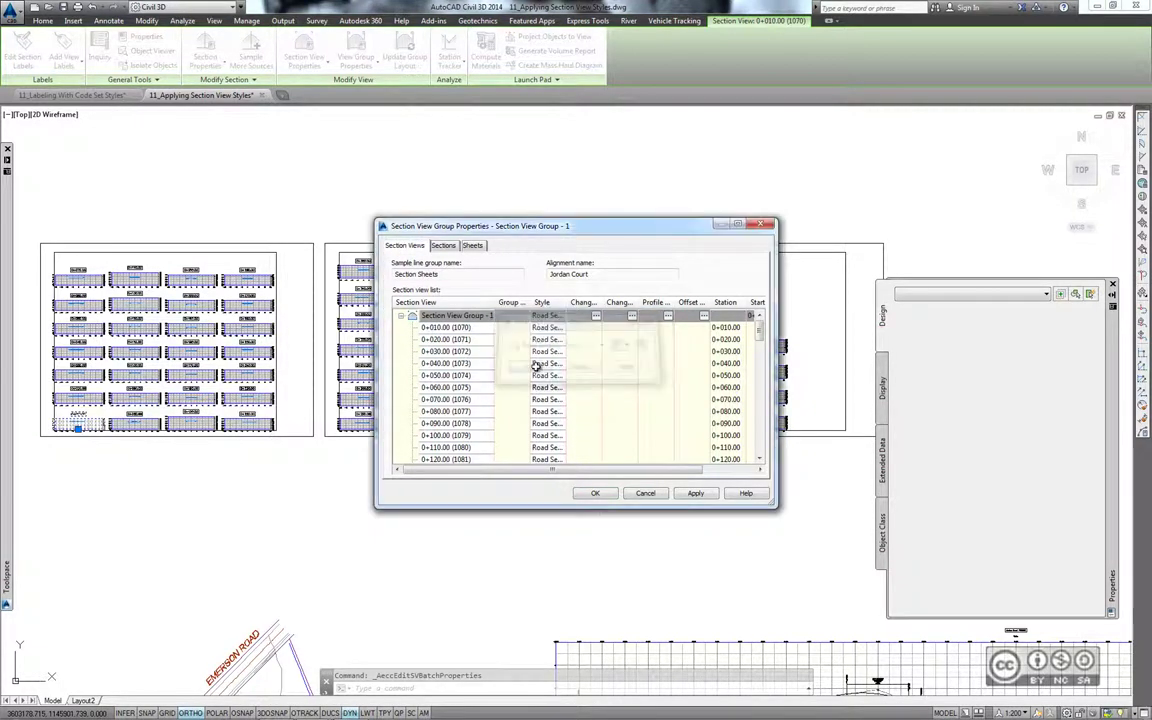
# - Apply the Road Section - Type 2 group style and inspect the restyled section views
pyautogui.click(595, 494)
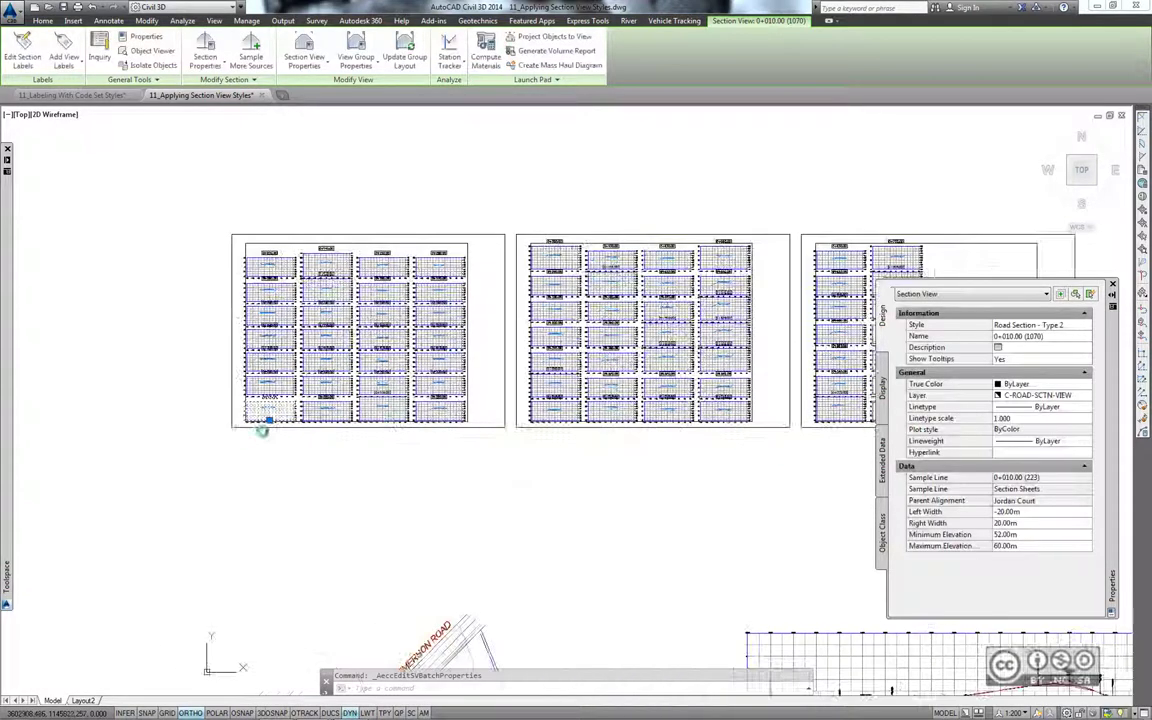
pyautogui.scroll(3, 263, 410)
pyautogui.scroll(2, 263, 410)
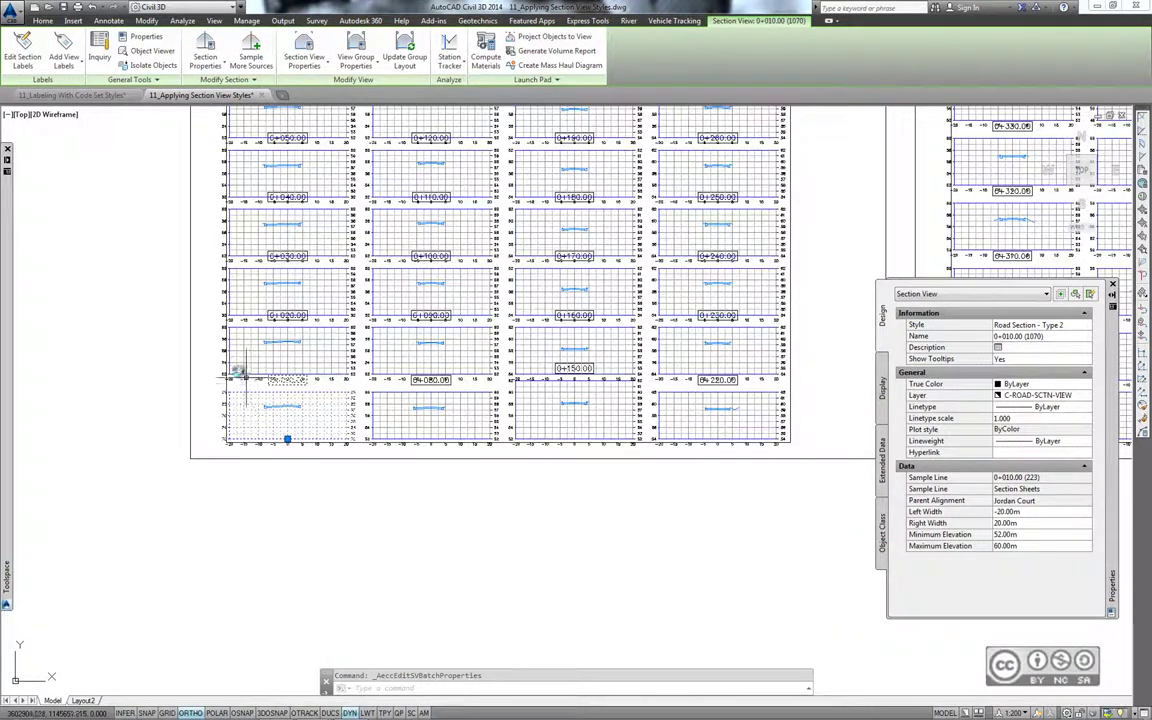
pyautogui.scroll(2, 127, 378)
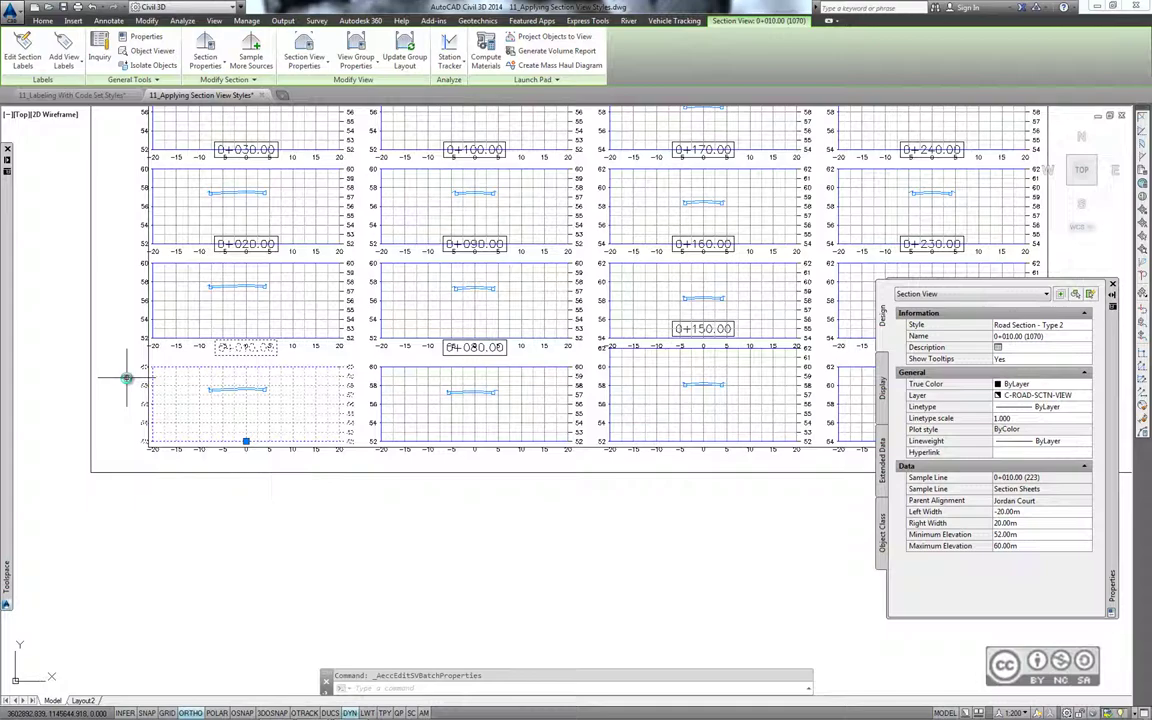
pyautogui.scroll(-3, 77, 381)
pyautogui.moveTo(103, 314)
pyautogui.mouseDown(button='middle')
pyautogui.moveTo(119, 451)
pyautogui.moveTo(147, 337)
pyautogui.mouseUp(button='middle')
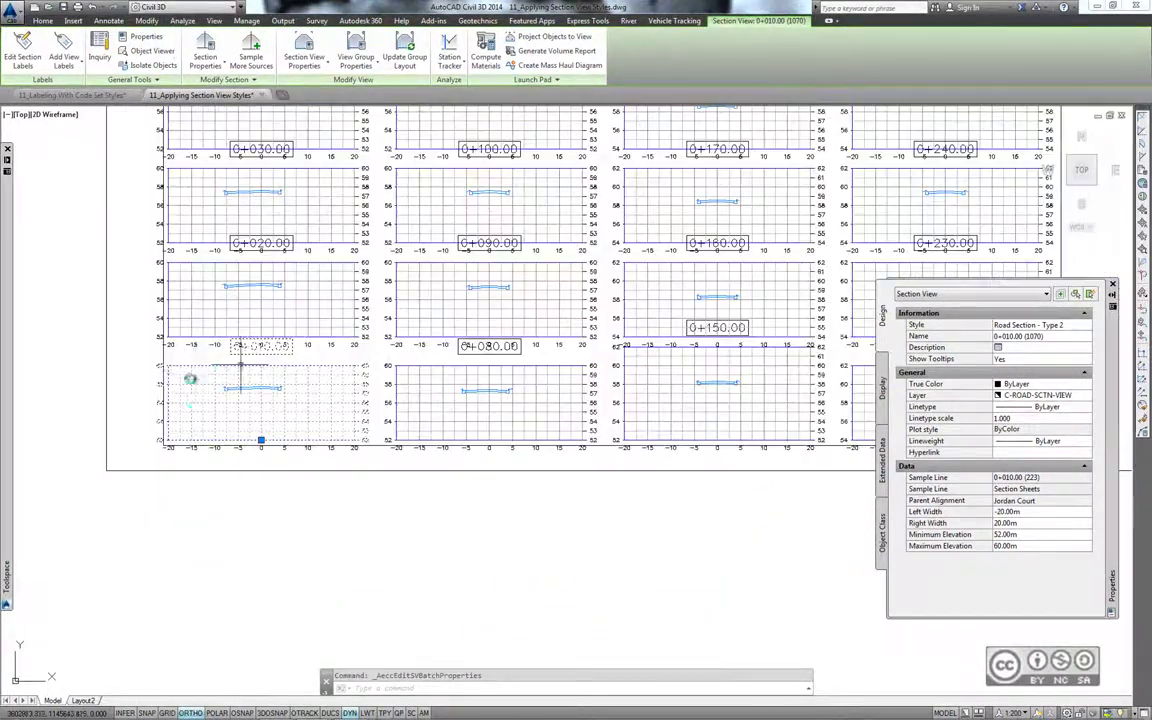
pyautogui.scroll(2, 160, 385)
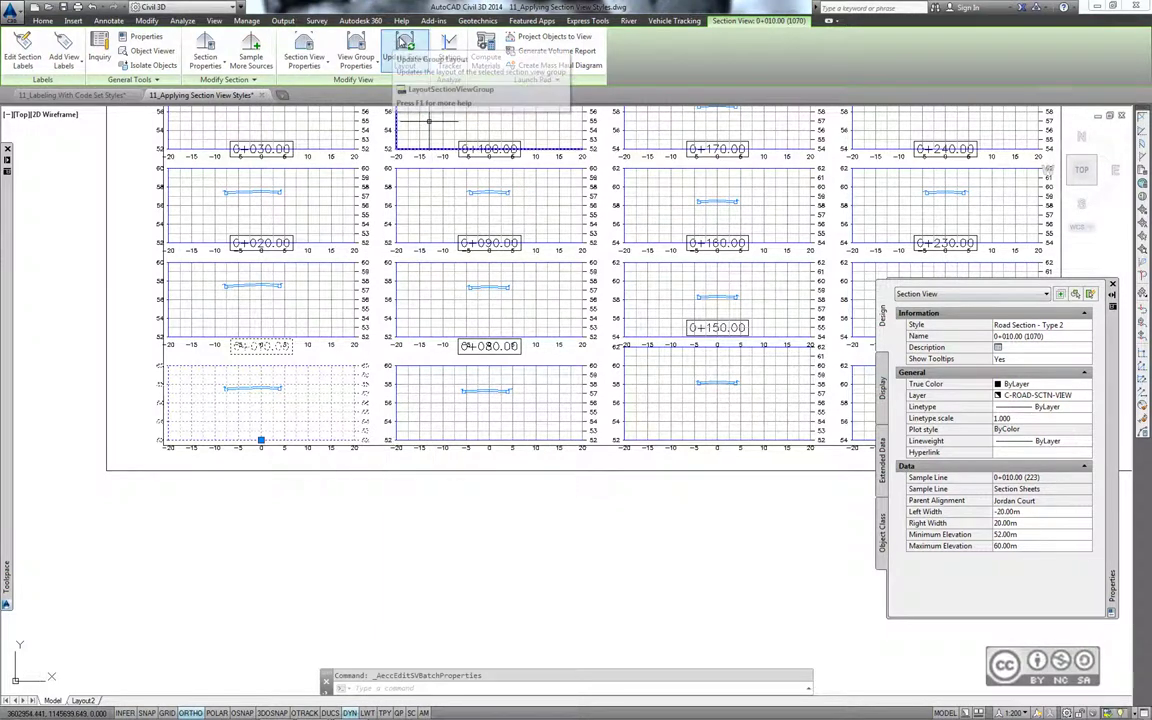
# - Run Update Group Layout and zoom out to check the rearranged sheets
pyautogui.click(405, 44)
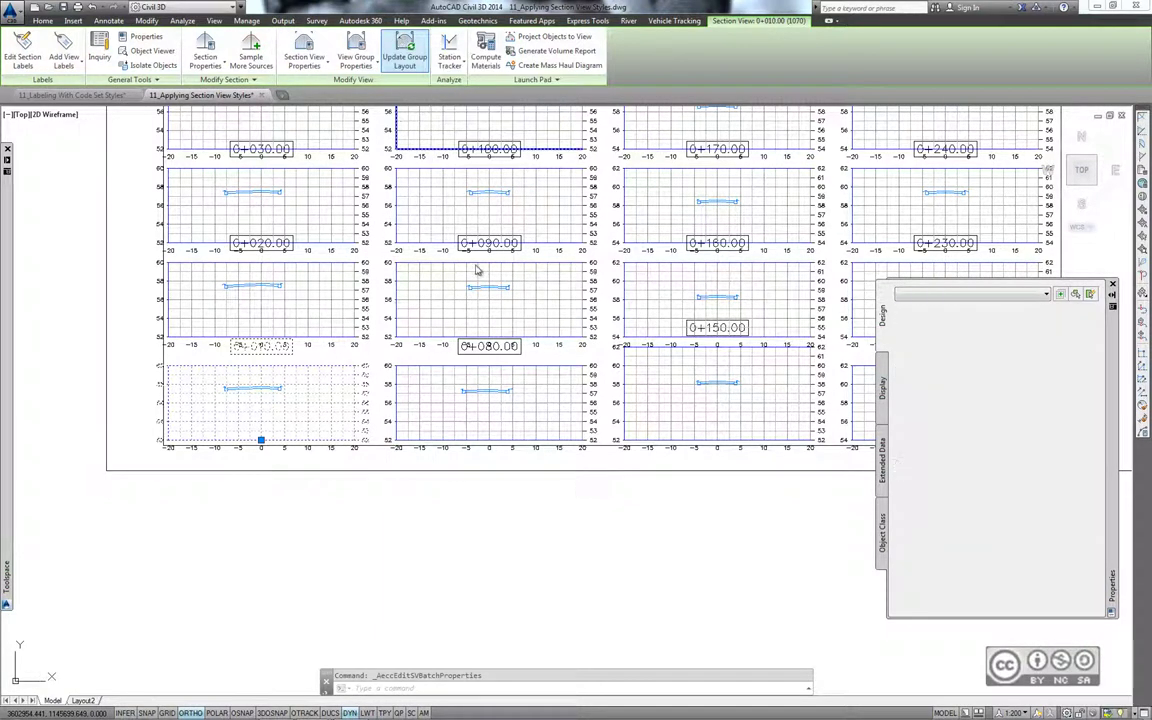
pyautogui.scroll(-2, 380, 357)
pyautogui.scroll(-1, 308, 398)
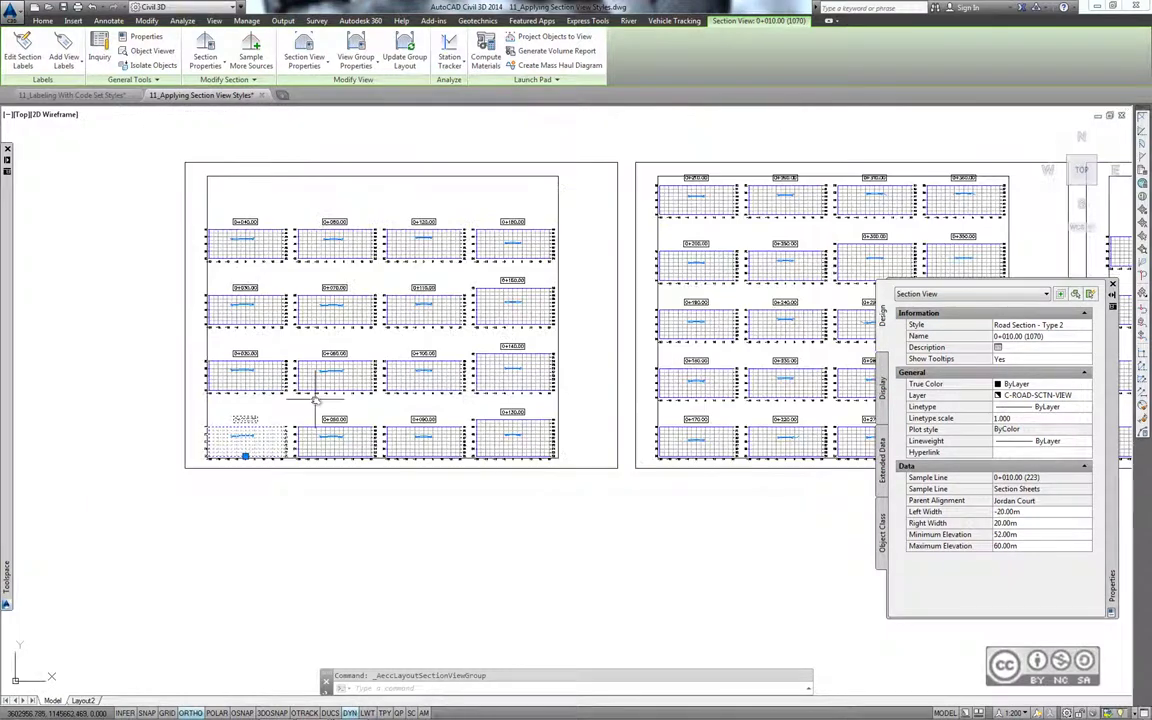
pyautogui.moveTo(470, 300)
pyautogui.mouseDown(button='middle')
pyautogui.moveTo(327, 338)
pyautogui.moveTo(290, 291)
pyautogui.mouseUp(button='middle')
pyautogui.scroll(-1, 326, 338)
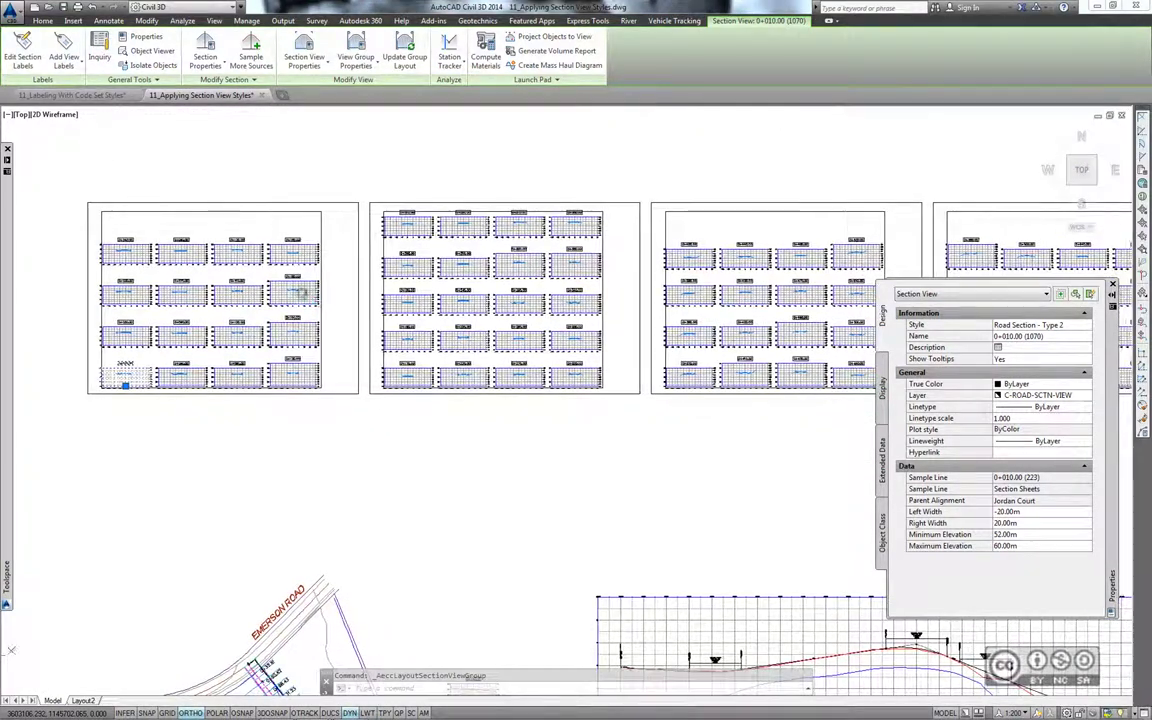
pyautogui.scroll(-2, 290, 291)
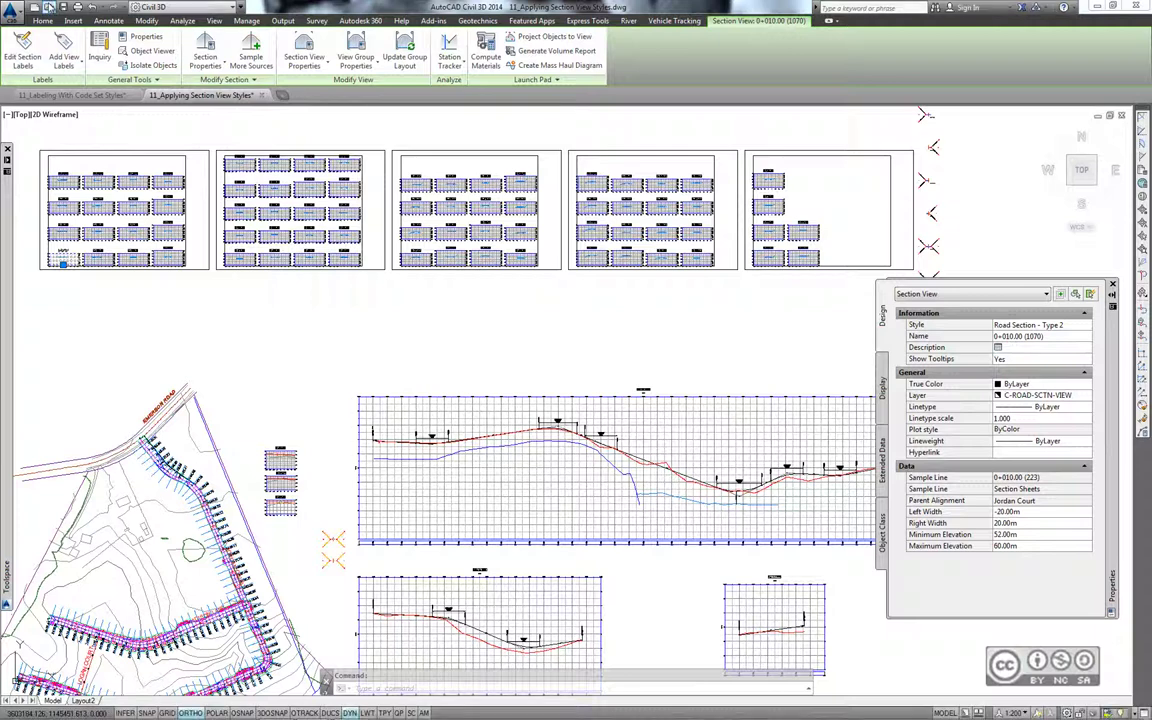
pyautogui.hotkey('ctrl', 'o')
# - Open 11_Applying Section View Bands.dwg and bring up Section View Properties for 0+260.00
pyautogui.click(300, 365)
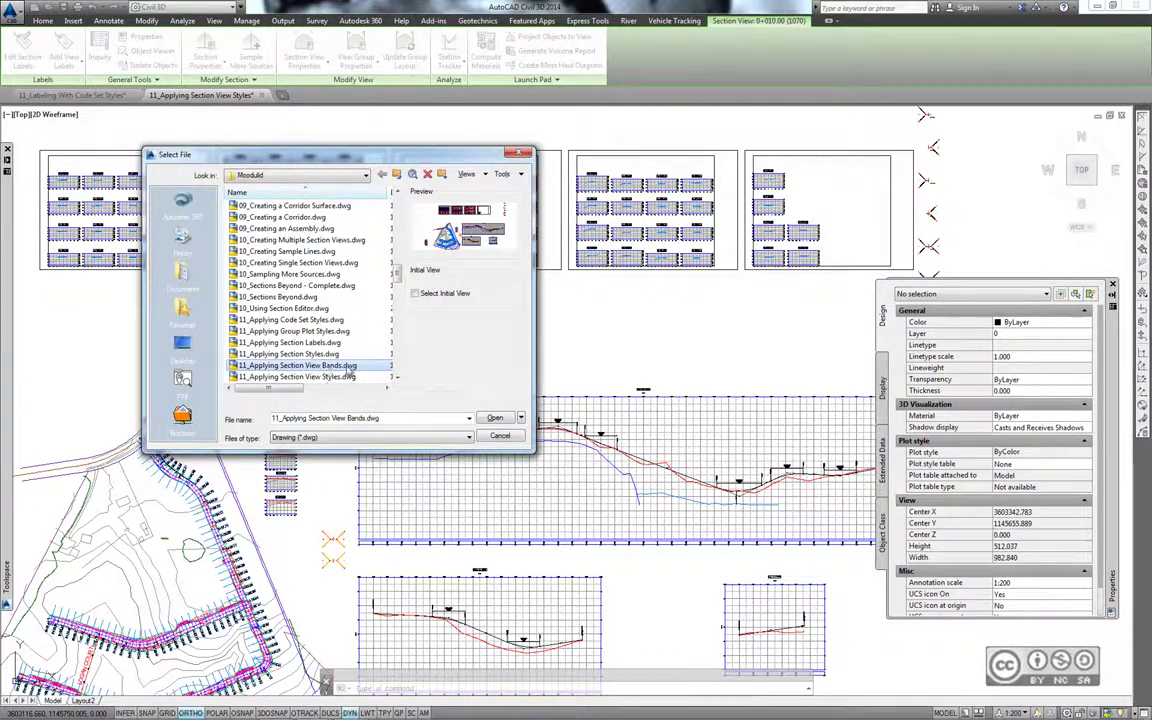
pyautogui.click(492, 420)
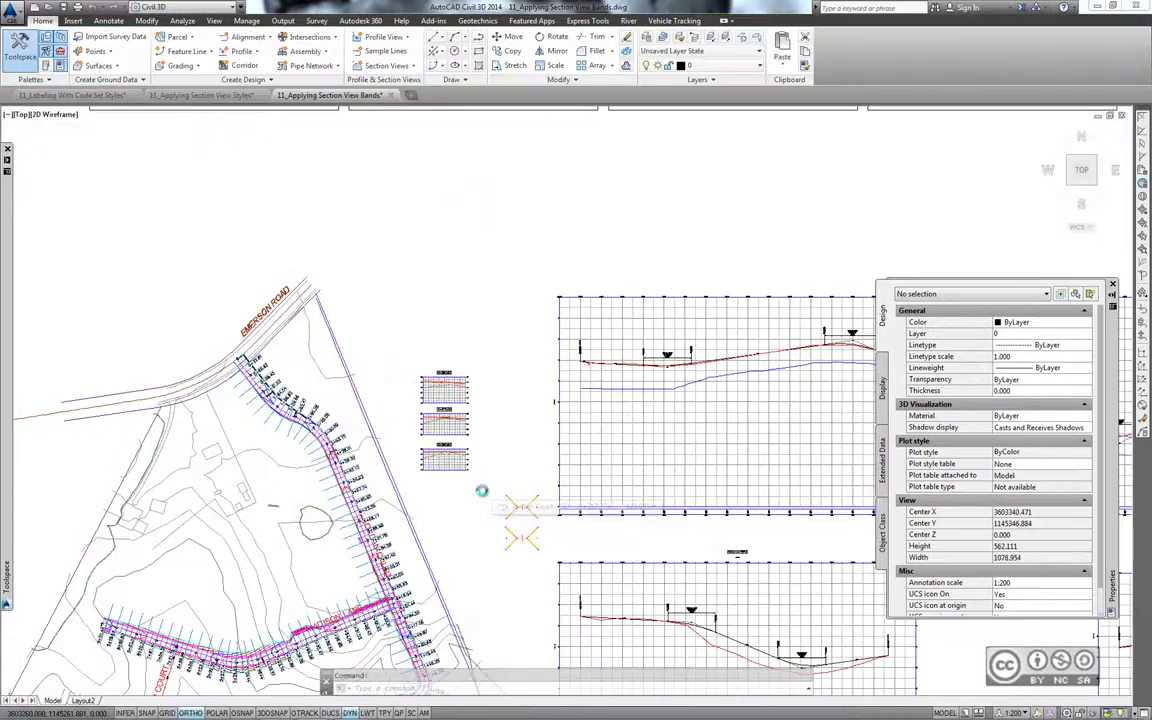
pyautogui.scroll(5, 442, 248)
pyautogui.moveTo(442, 248); pyautogui.dragTo(370, 395, button='middle')
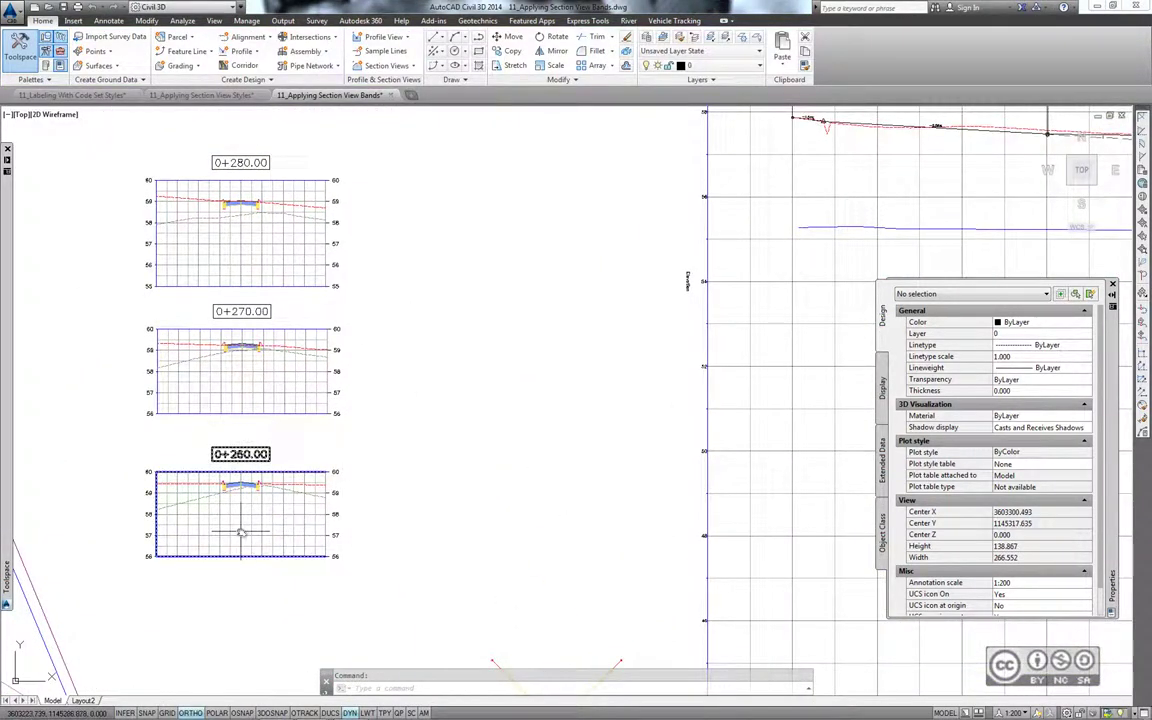
pyautogui.click(240, 522)
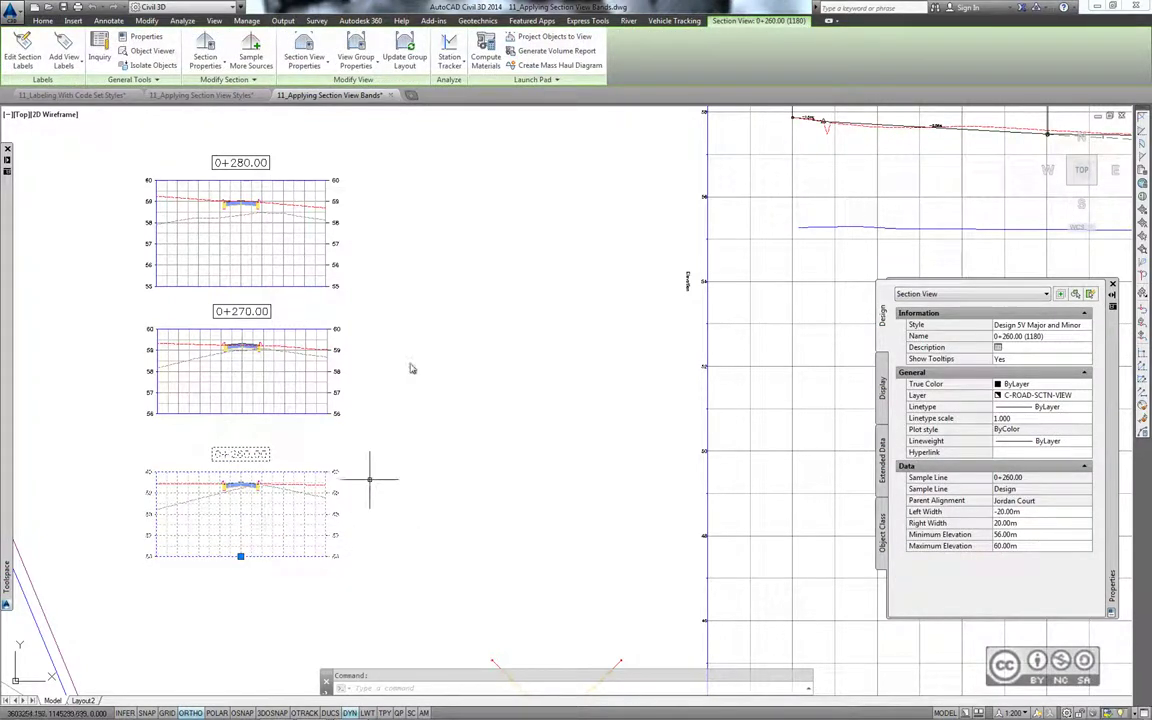
pyautogui.click(306, 42)
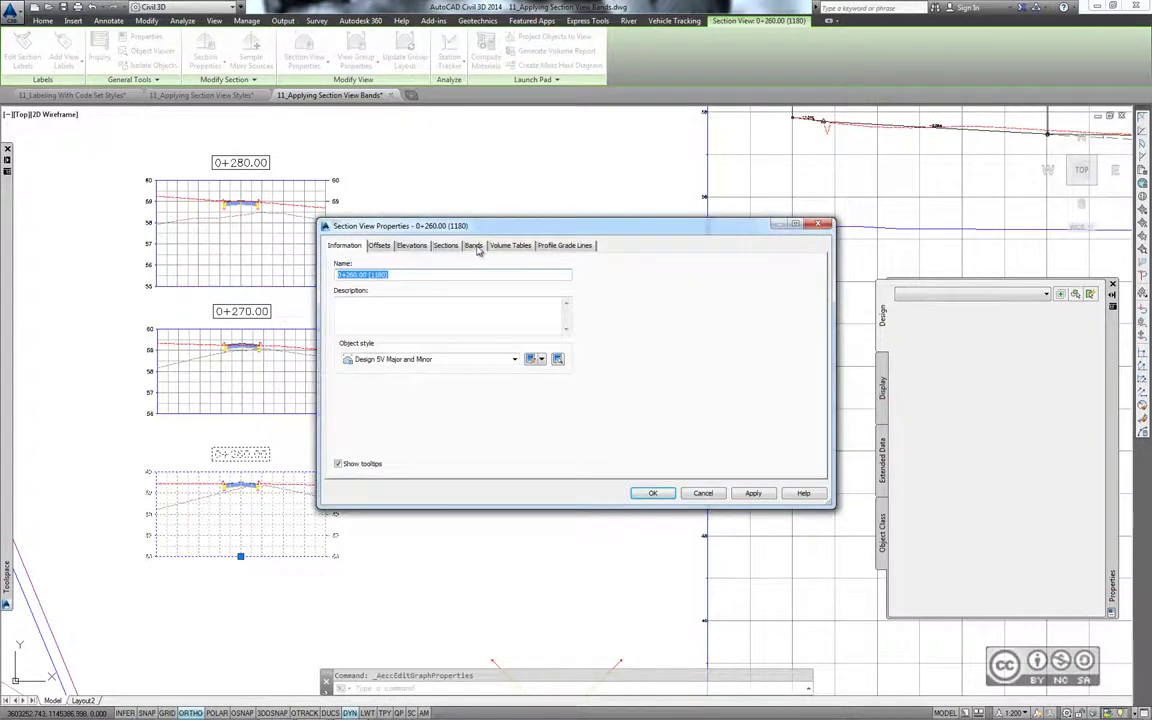
# - Add a Section Data band with the Design - EG Elev style to the section view
pyautogui.click(476, 247)
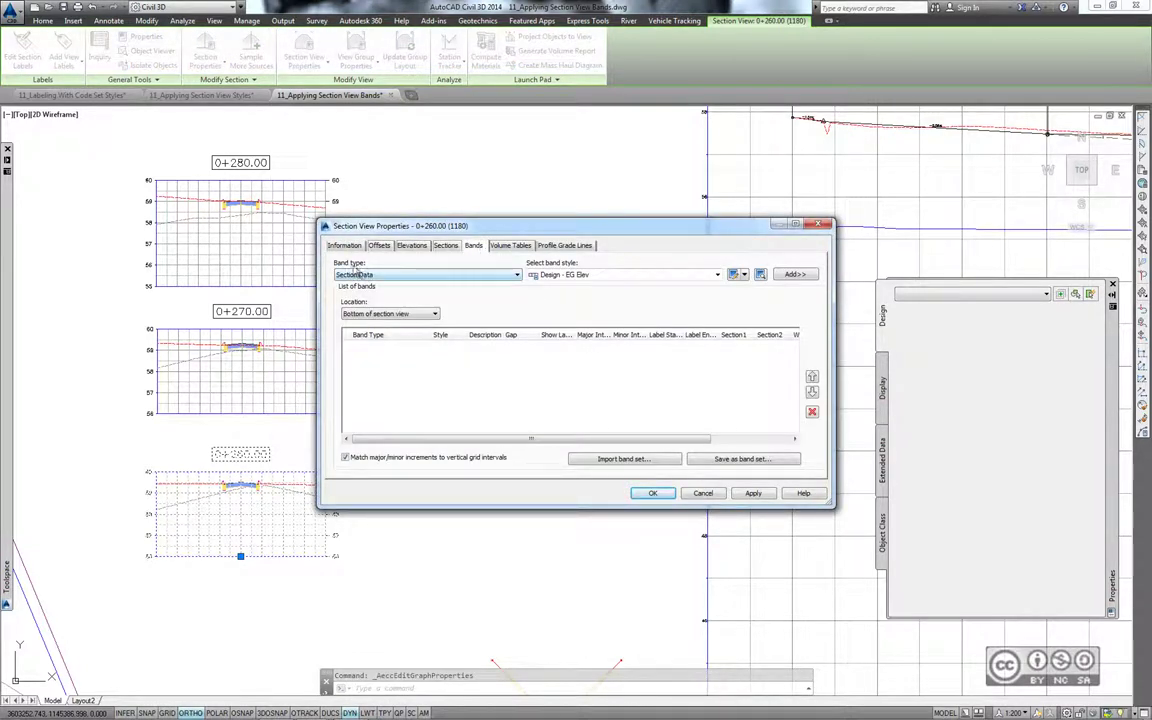
pyautogui.click(390, 276)
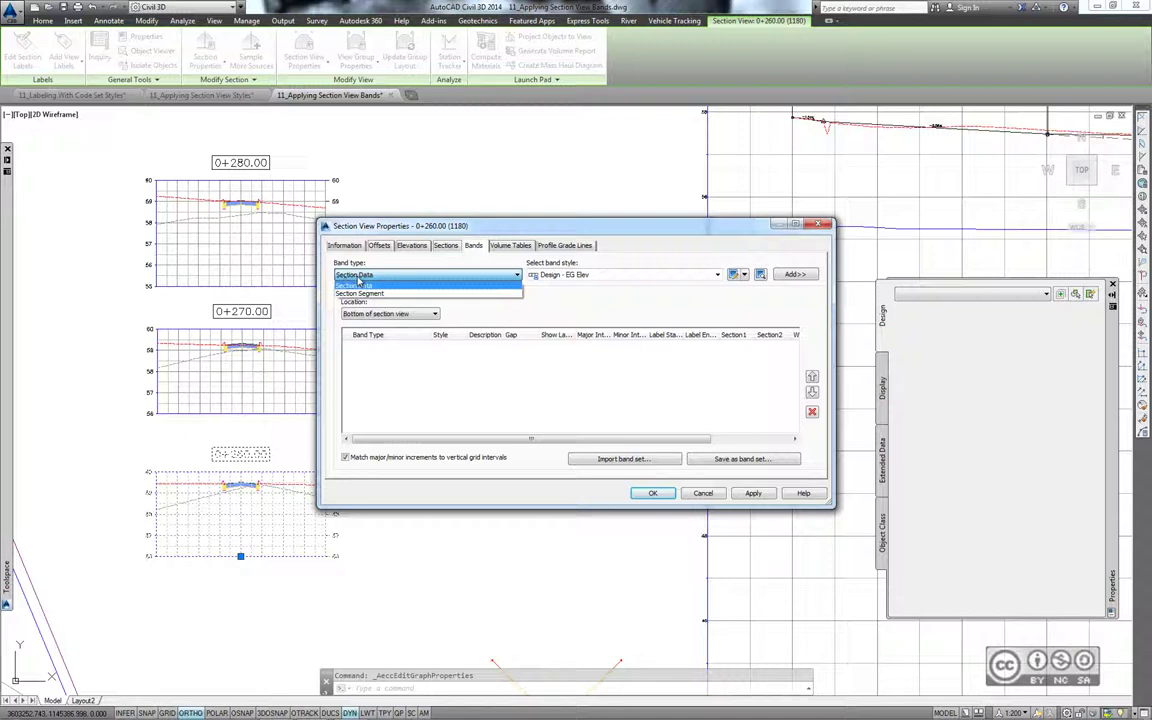
pyautogui.click(376, 282)
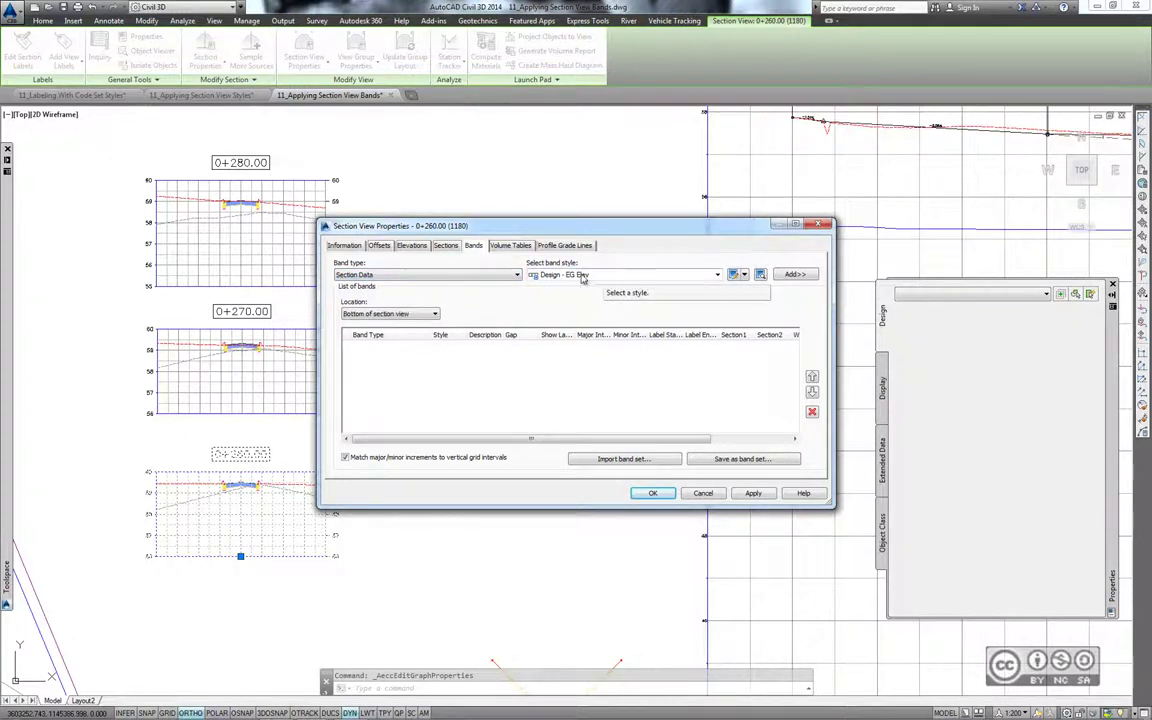
pyautogui.click(590, 276)
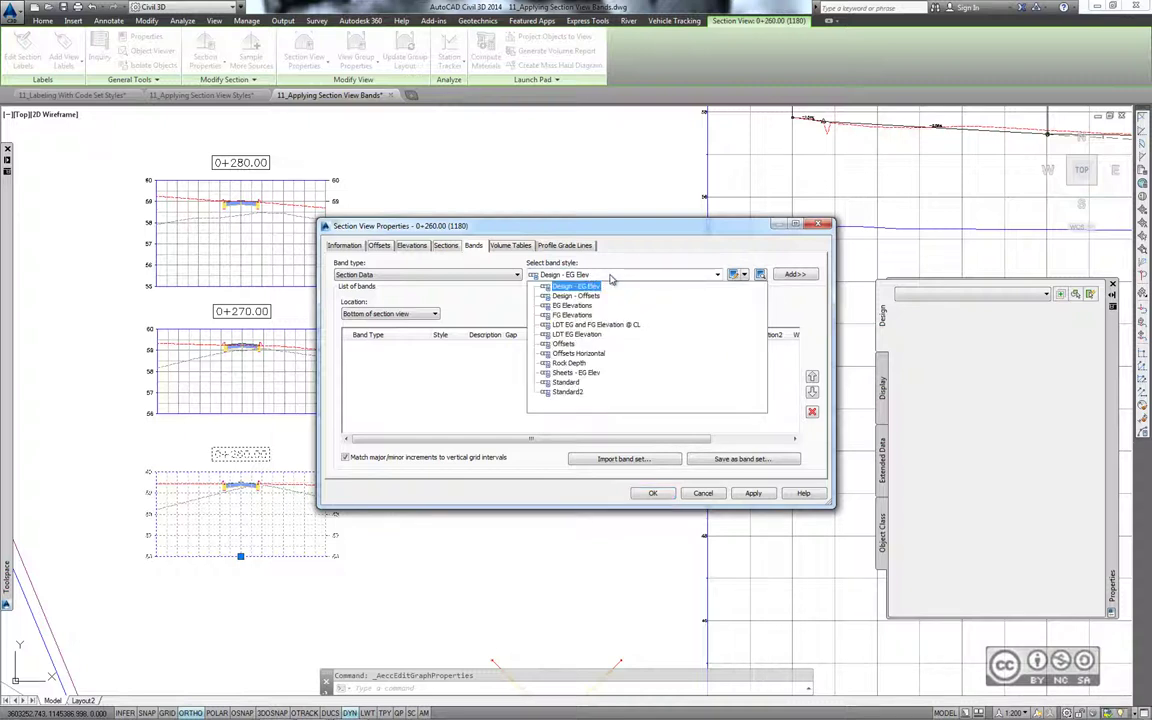
pyautogui.click(612, 282)
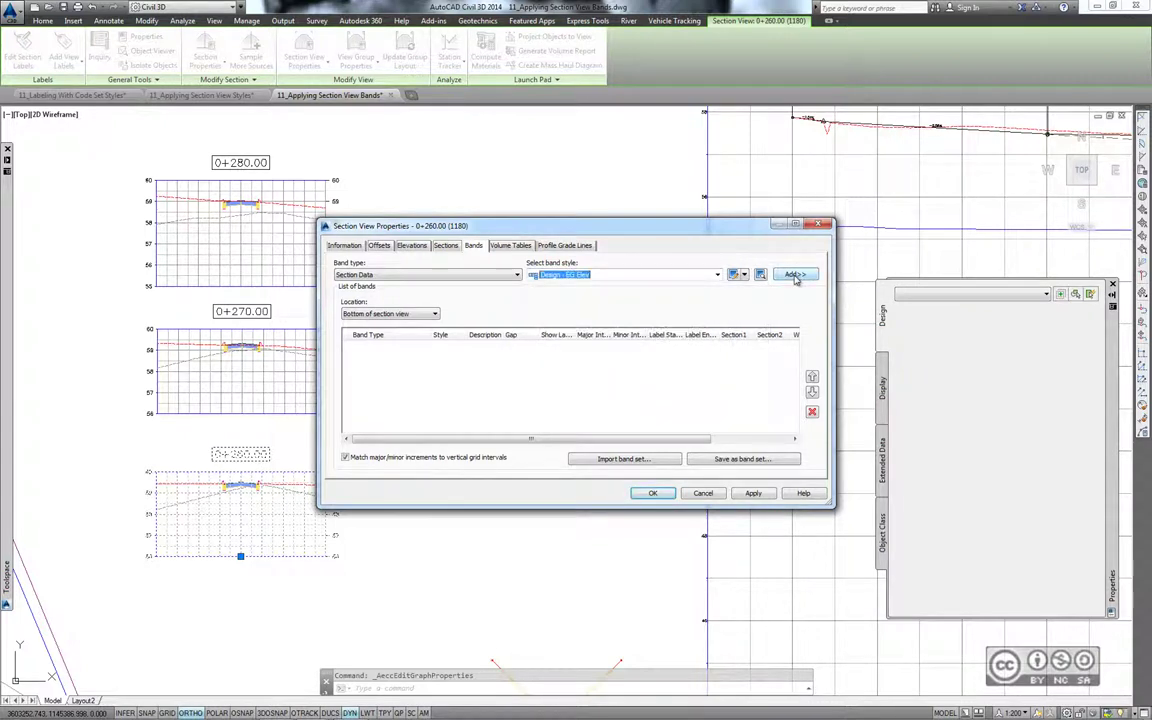
pyautogui.click(795, 275)
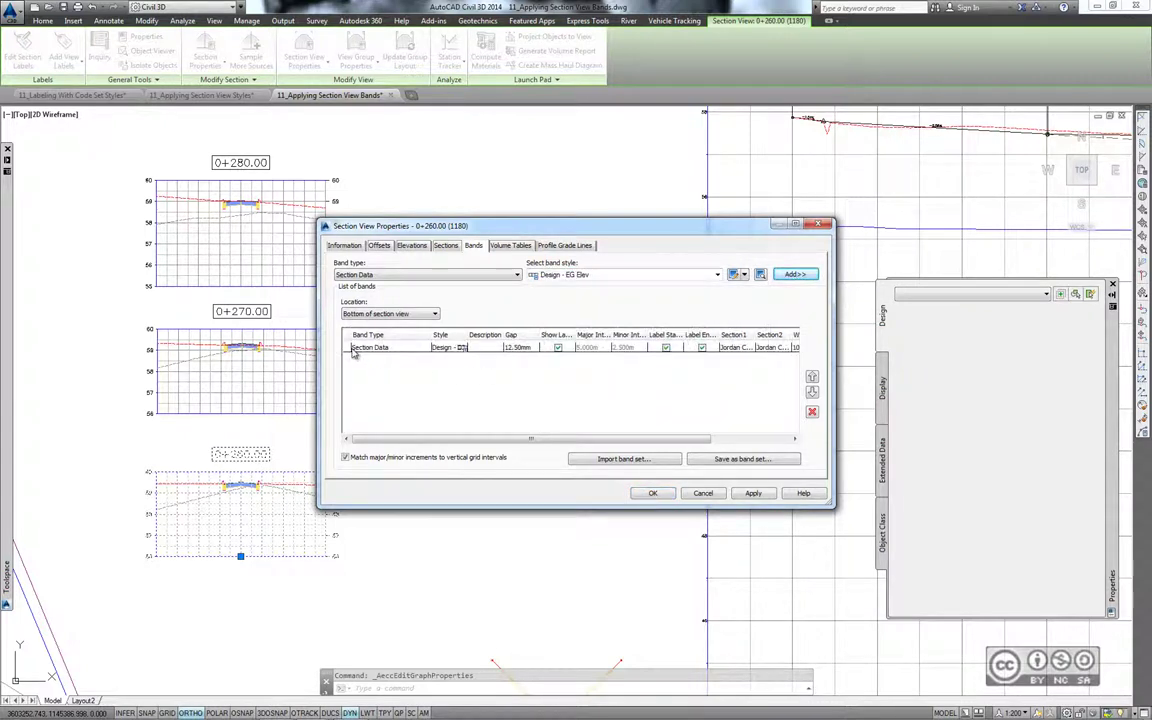
# - Set the new band's gap to 0 and its Section1 source to EG, then apply
pyautogui.click(527, 350)
pyautogui.click(518, 347)
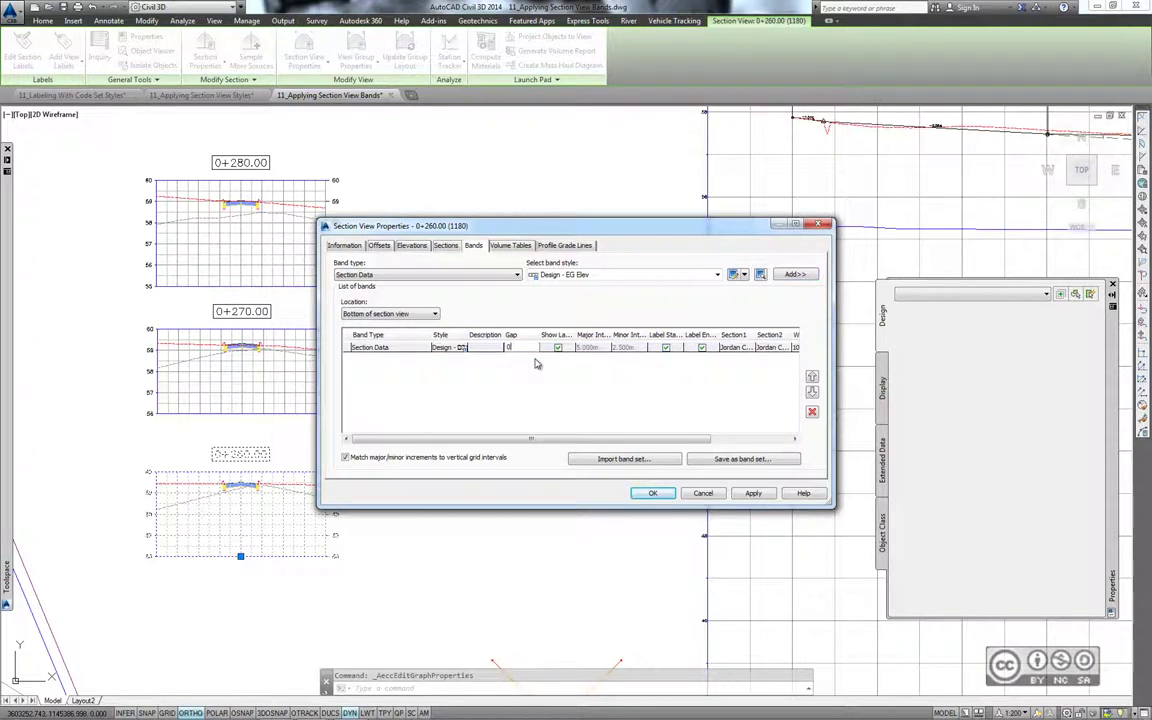
pyautogui.write('0')
pyautogui.press('Return')
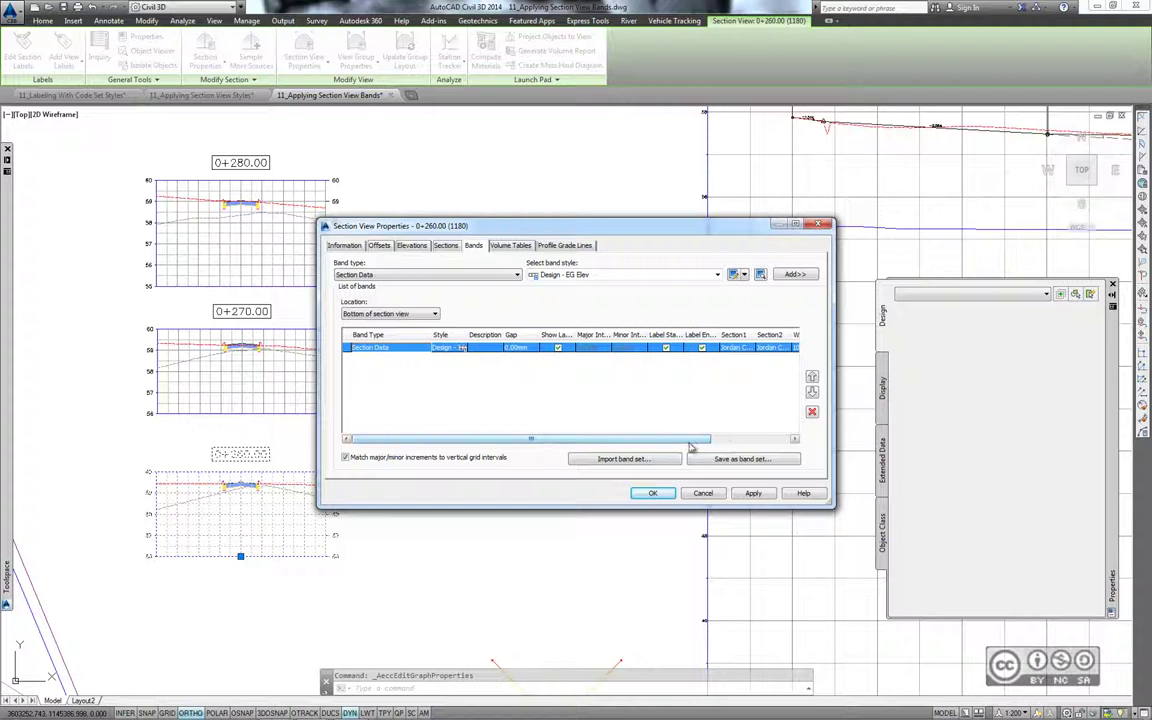
pyautogui.click(721, 446)
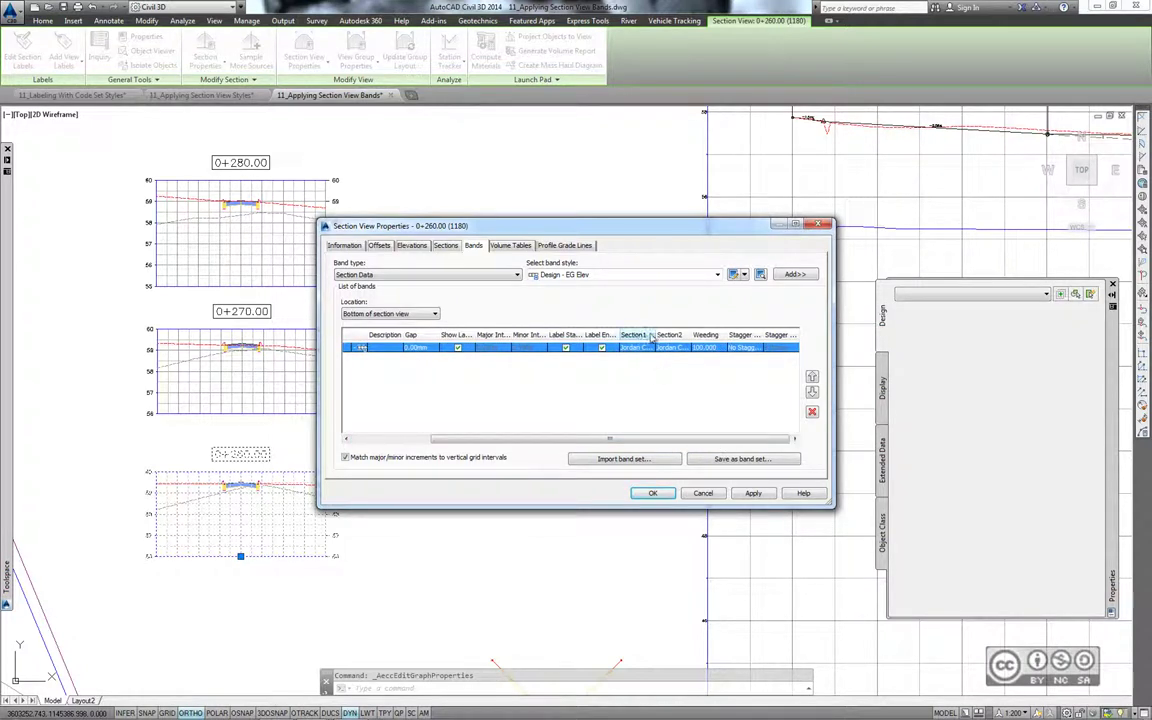
pyautogui.click(640, 347)
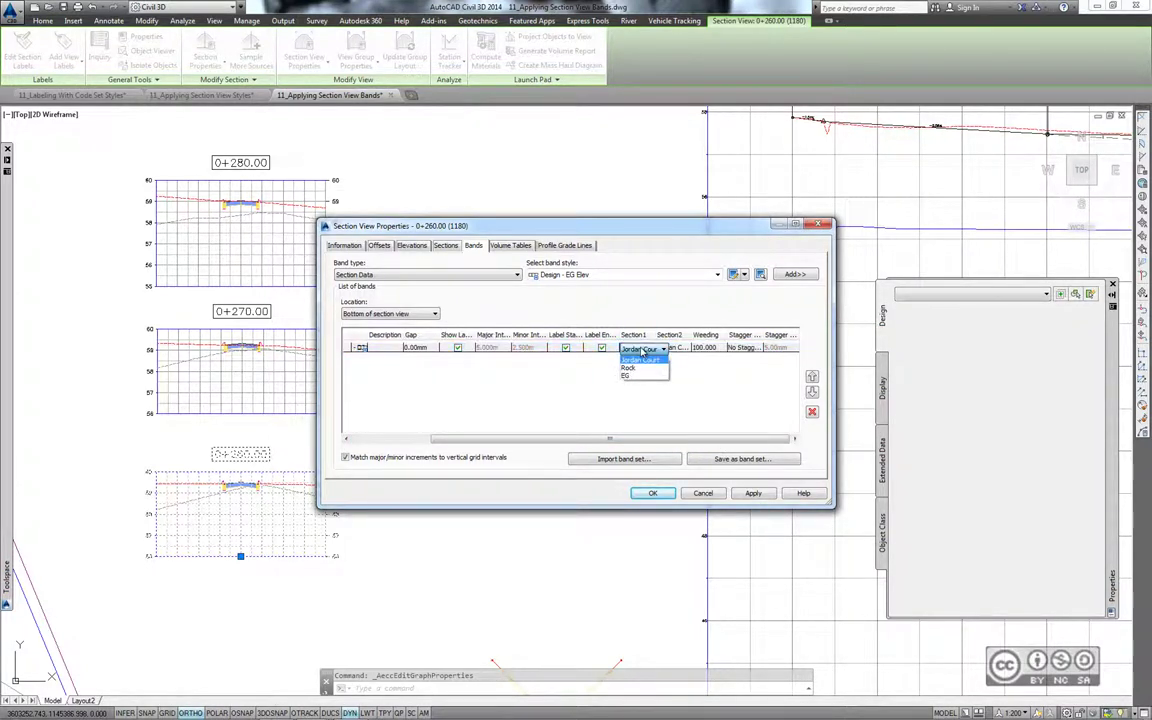
pyautogui.click(630, 375)
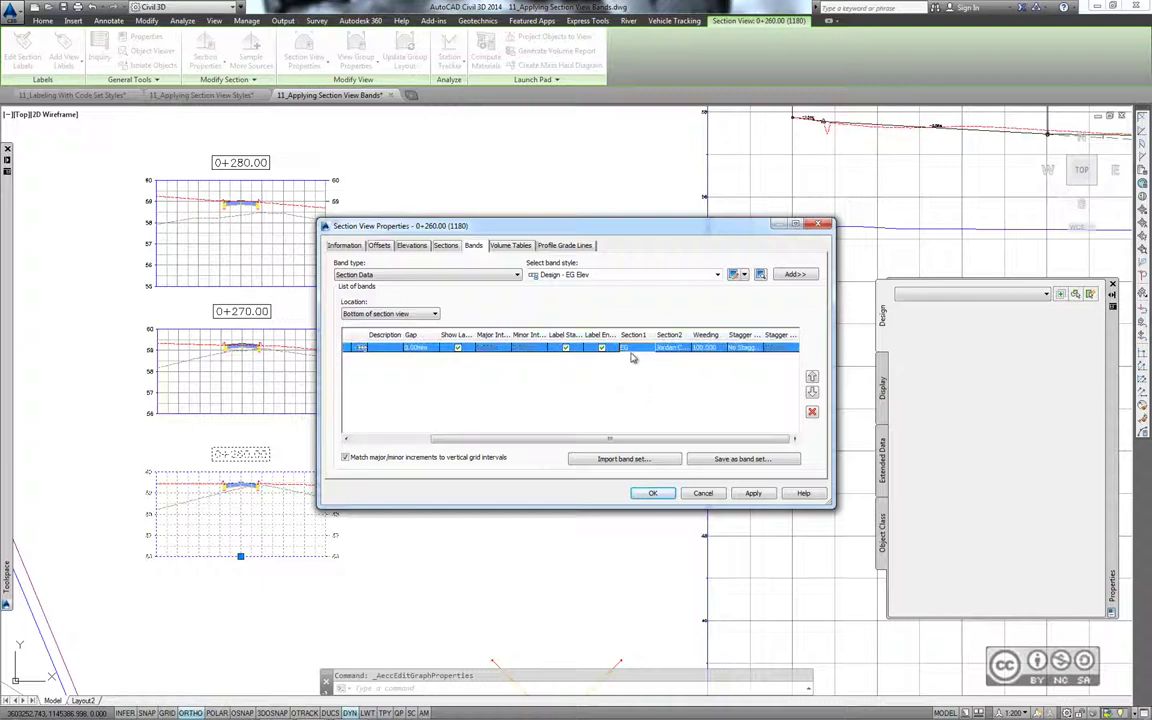
pyautogui.click(653, 493)
pyautogui.scroll(3, 270, 411)
pyautogui.scroll(3, 252, 366)
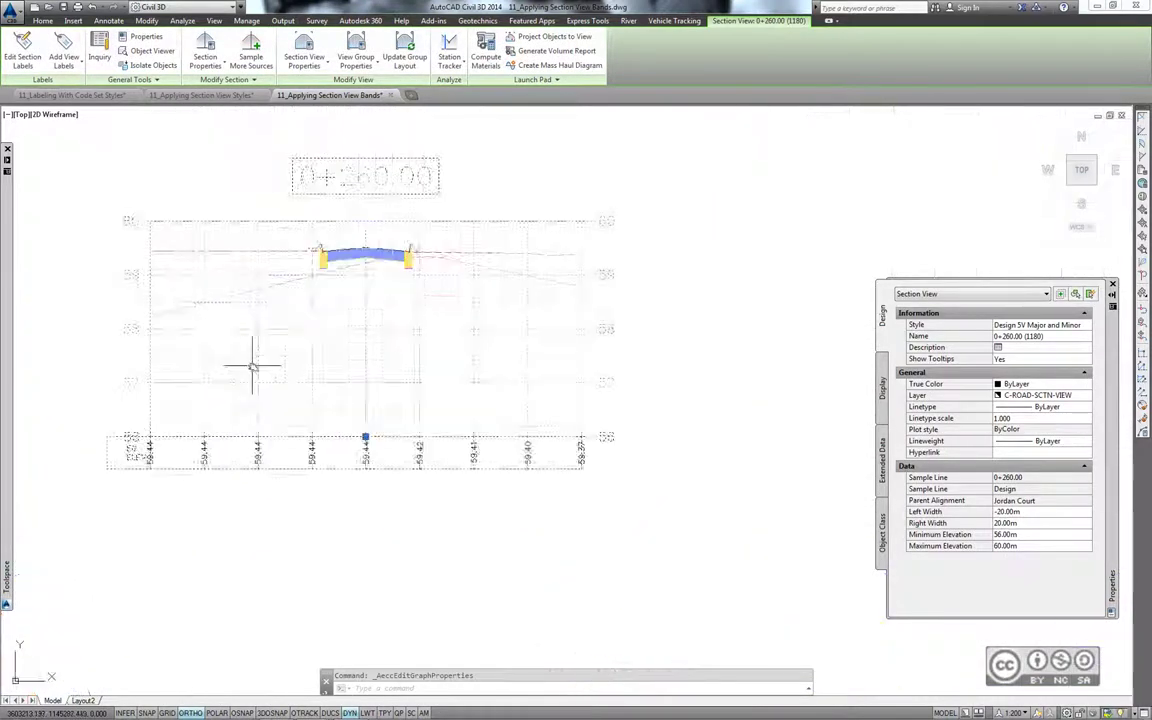
# - Uncheck Label Start Offset and Label End Offset for the 0+260.00 view's EG band
pyautogui.press('Escape')
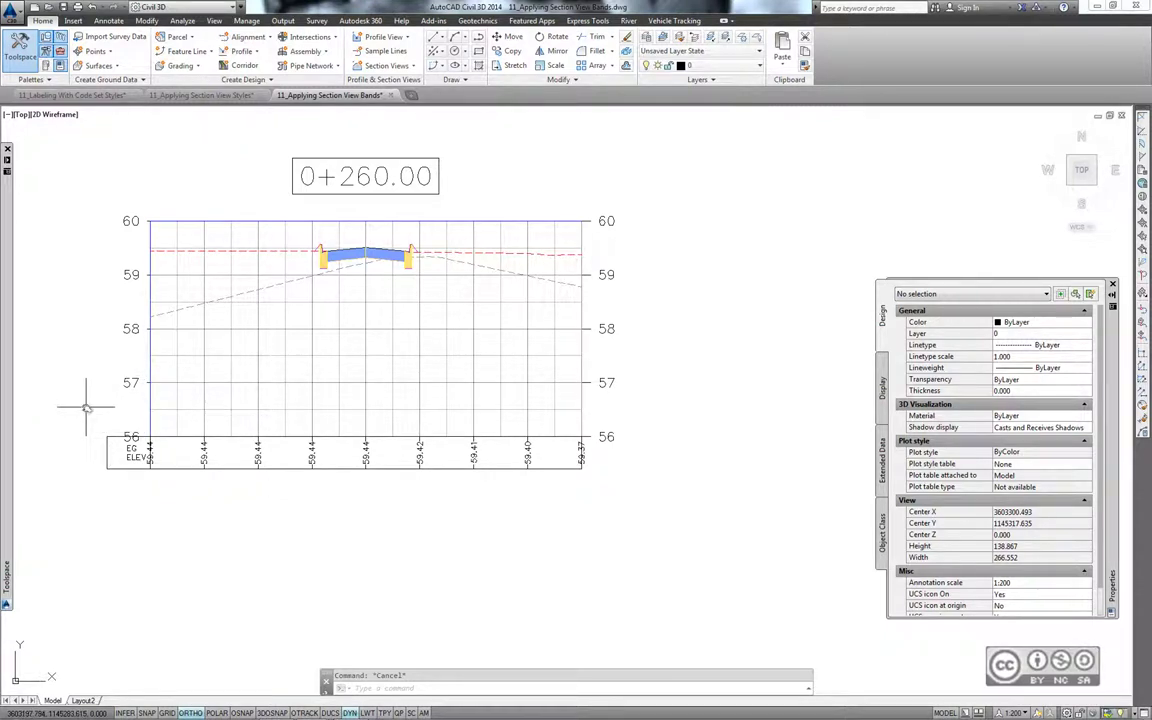
pyautogui.click(196, 408)
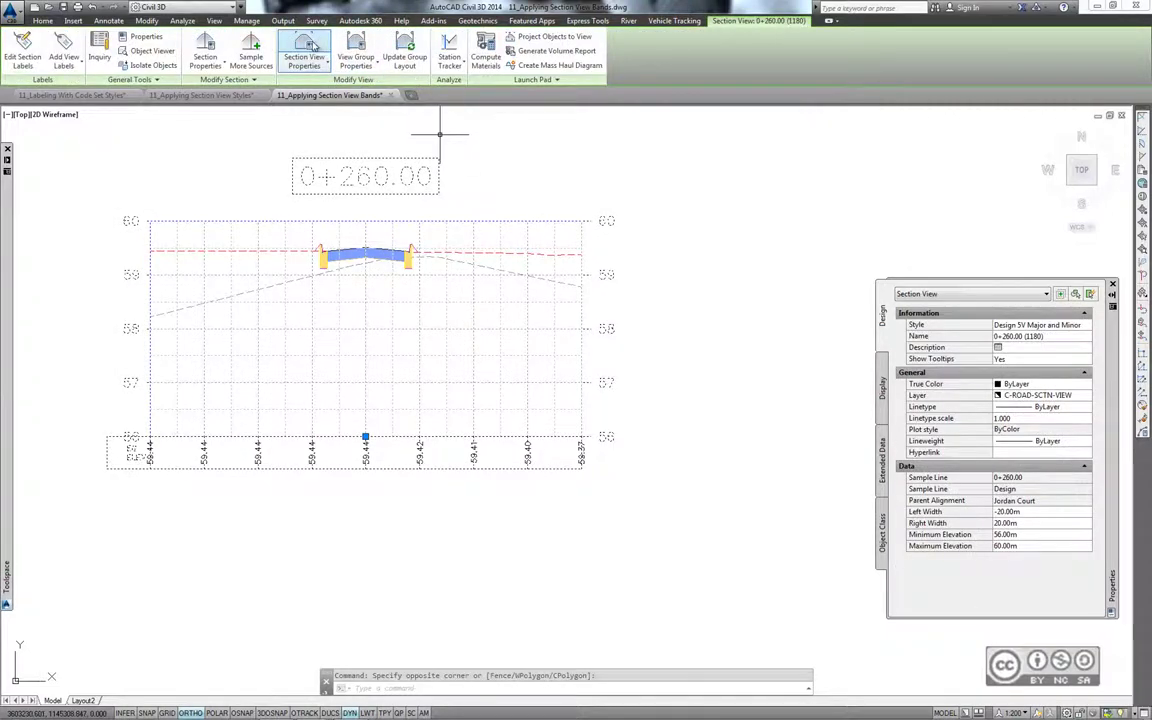
pyautogui.click(308, 60)
pyautogui.click(340, 93)
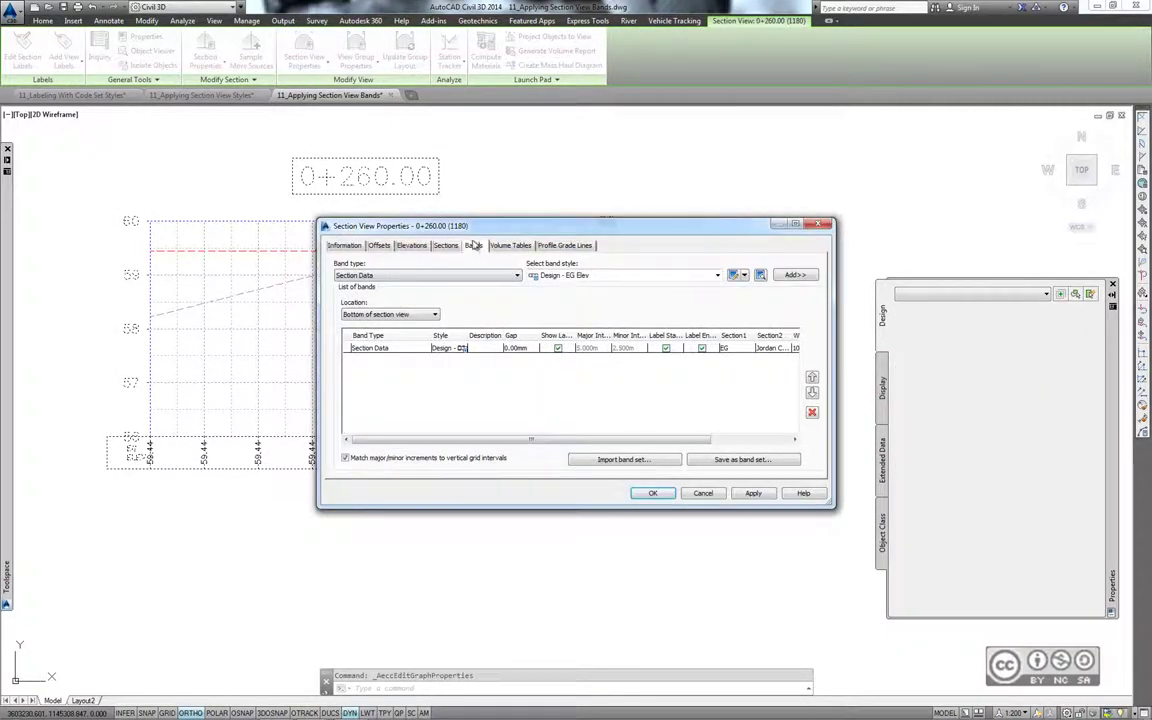
pyautogui.click(753, 440)
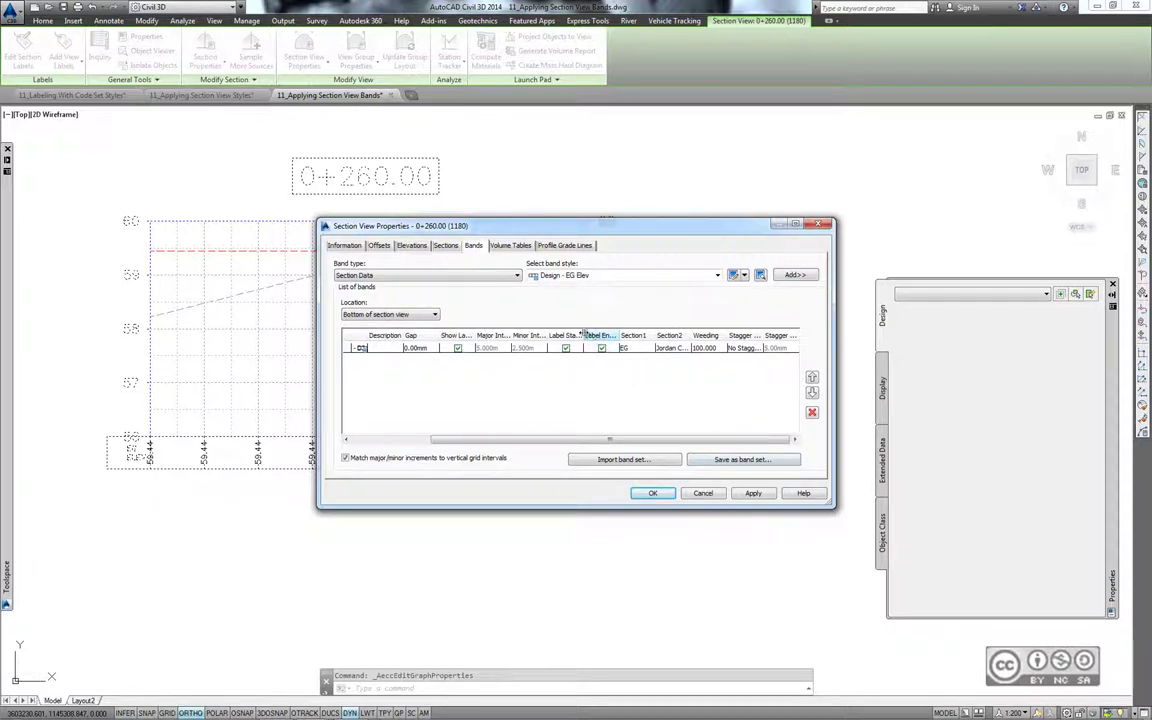
pyautogui.moveTo(583, 335); pyautogui.dragTo(680, 335)
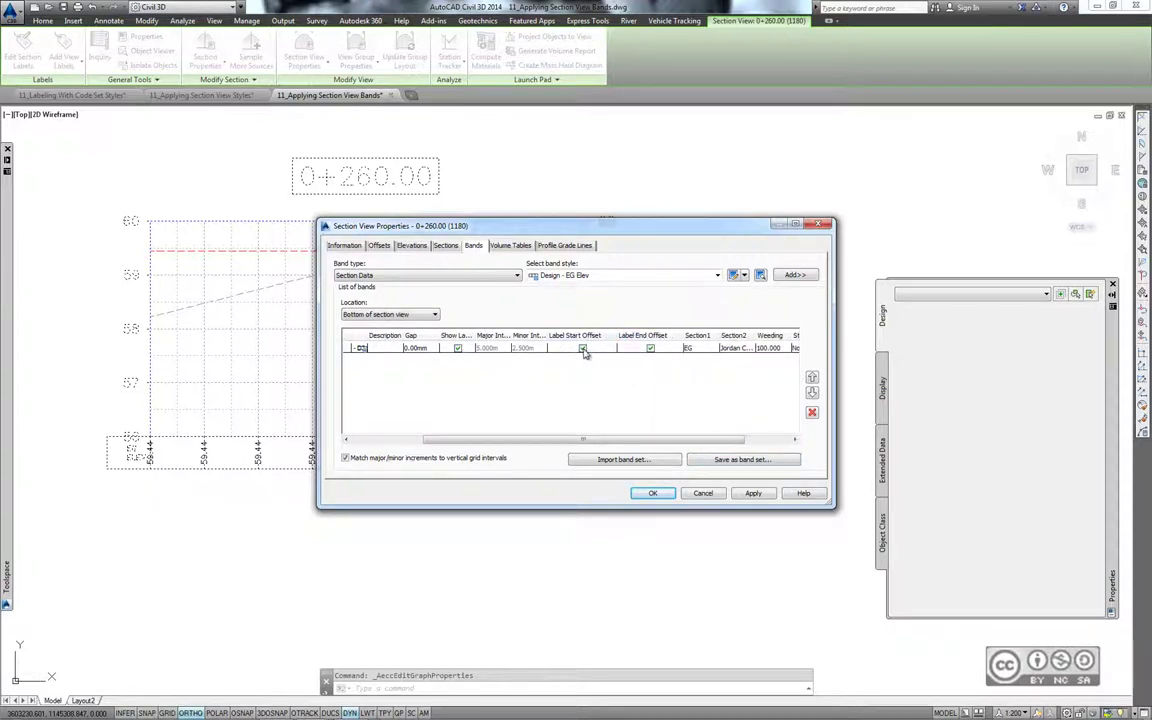
pyautogui.click(583, 348)
pyautogui.click(650, 348)
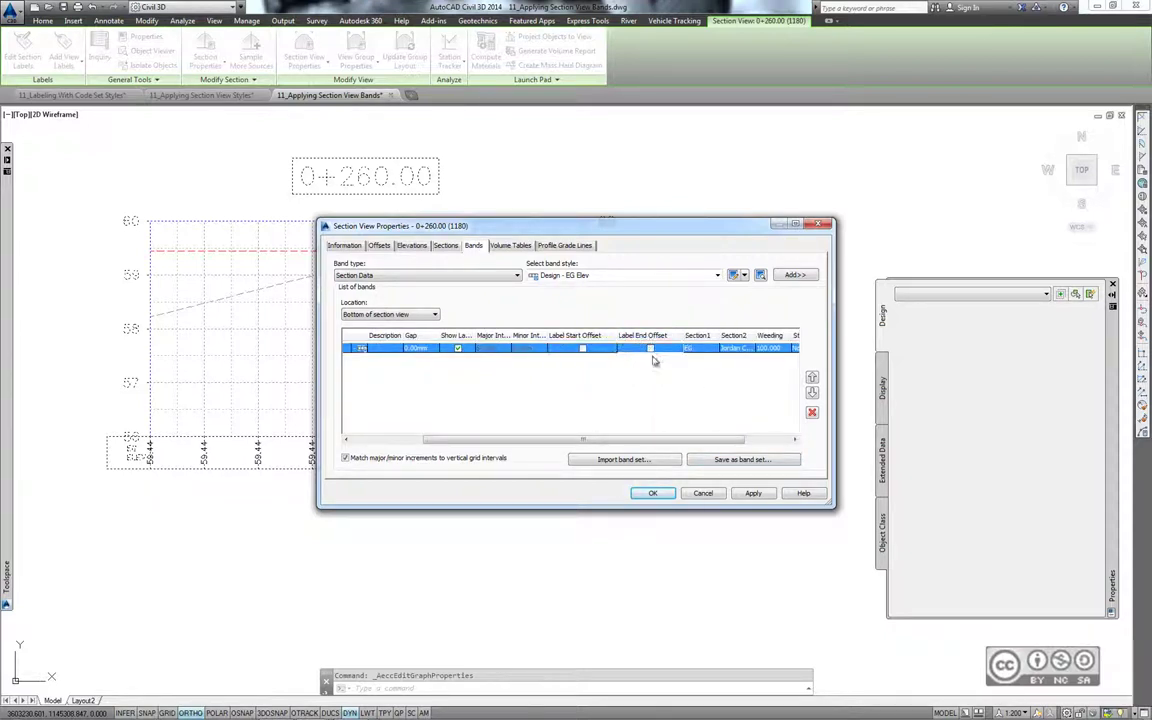
pyautogui.click(653, 493)
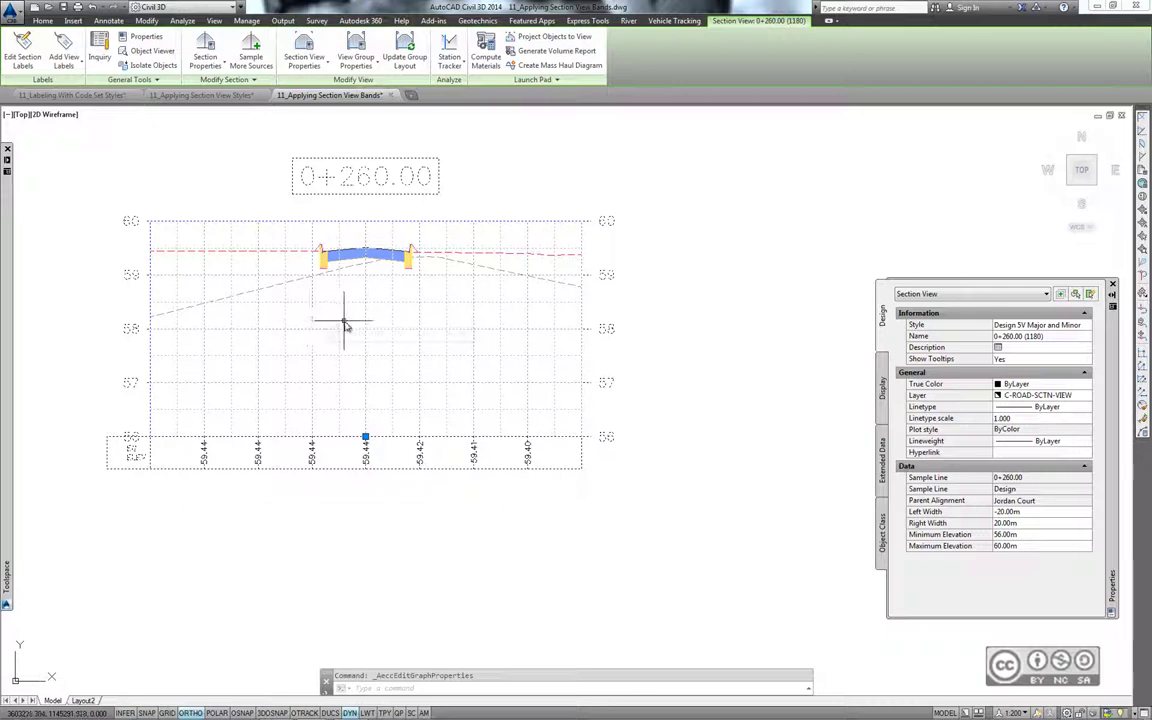
# - Add a Rock Depth band with gap 0, comparing EG as Section1 to Rock as Section2
pyautogui.click(304, 50)
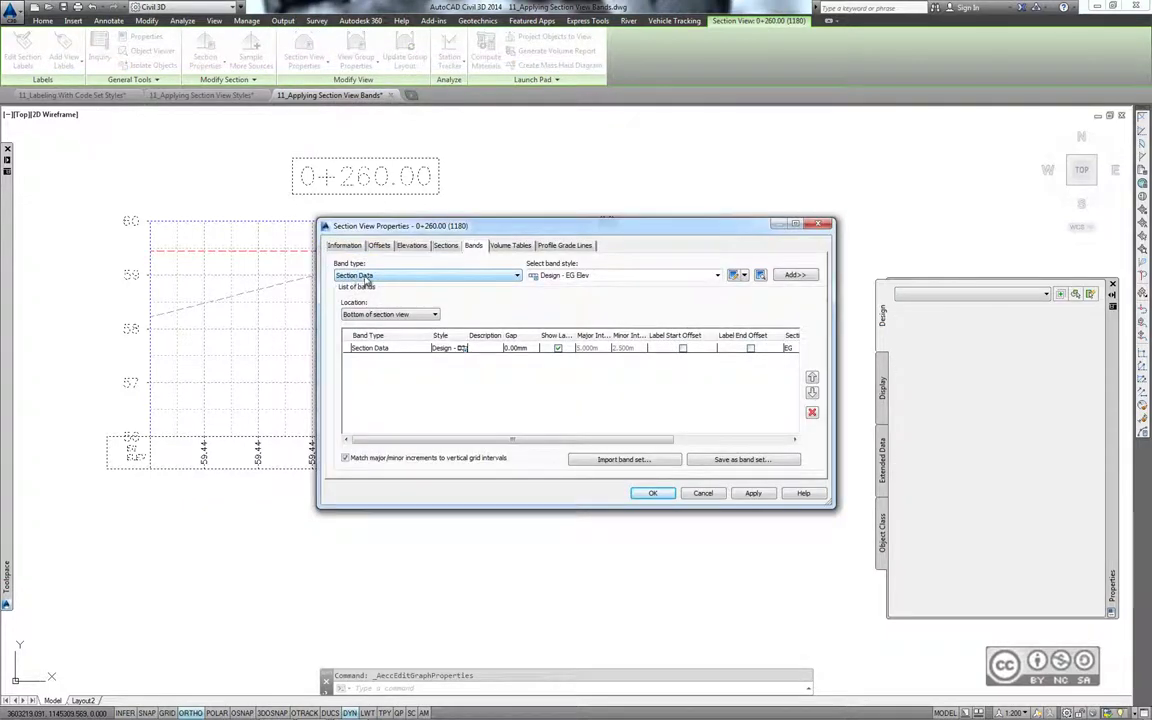
pyautogui.click(575, 275)
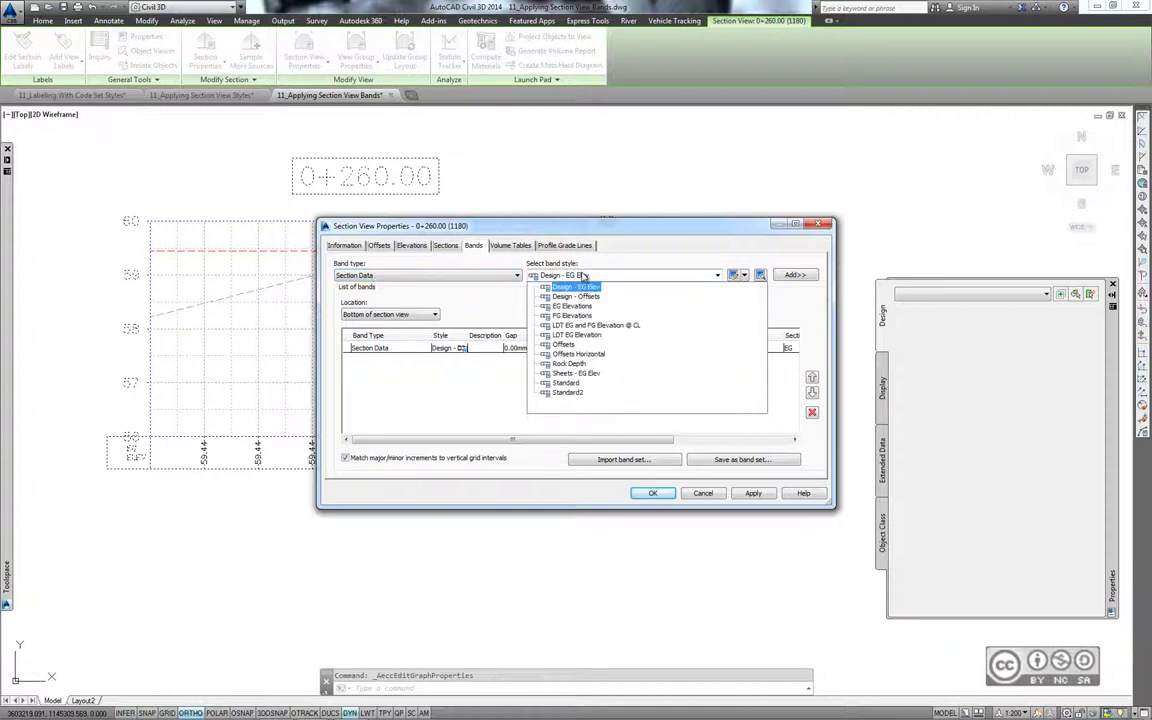
pyautogui.click(570, 364)
pyautogui.click(795, 275)
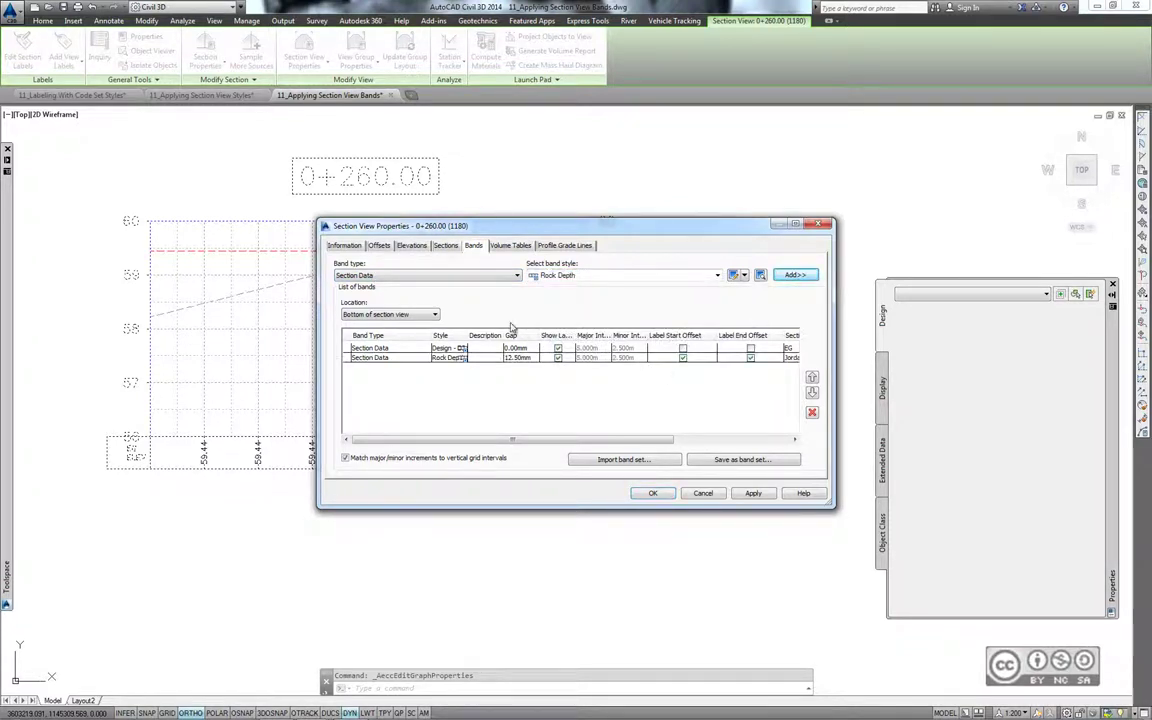
pyautogui.click(517, 358)
pyautogui.click(518, 358)
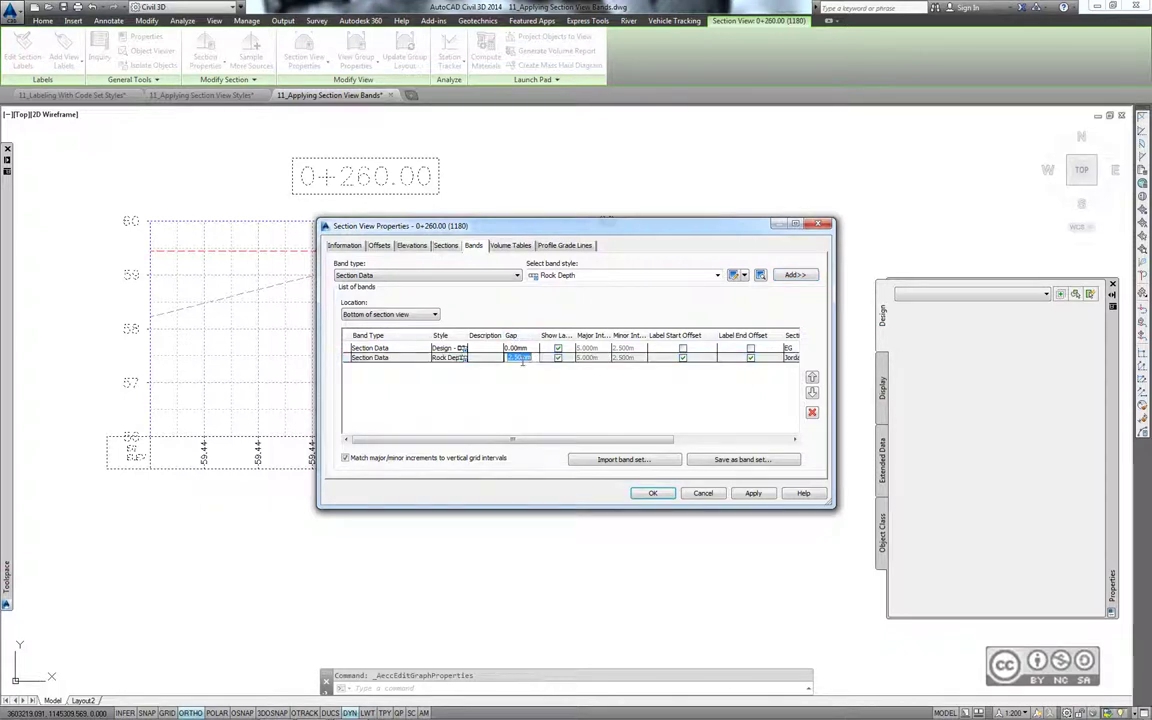
pyautogui.write('0')
pyautogui.press('Return')
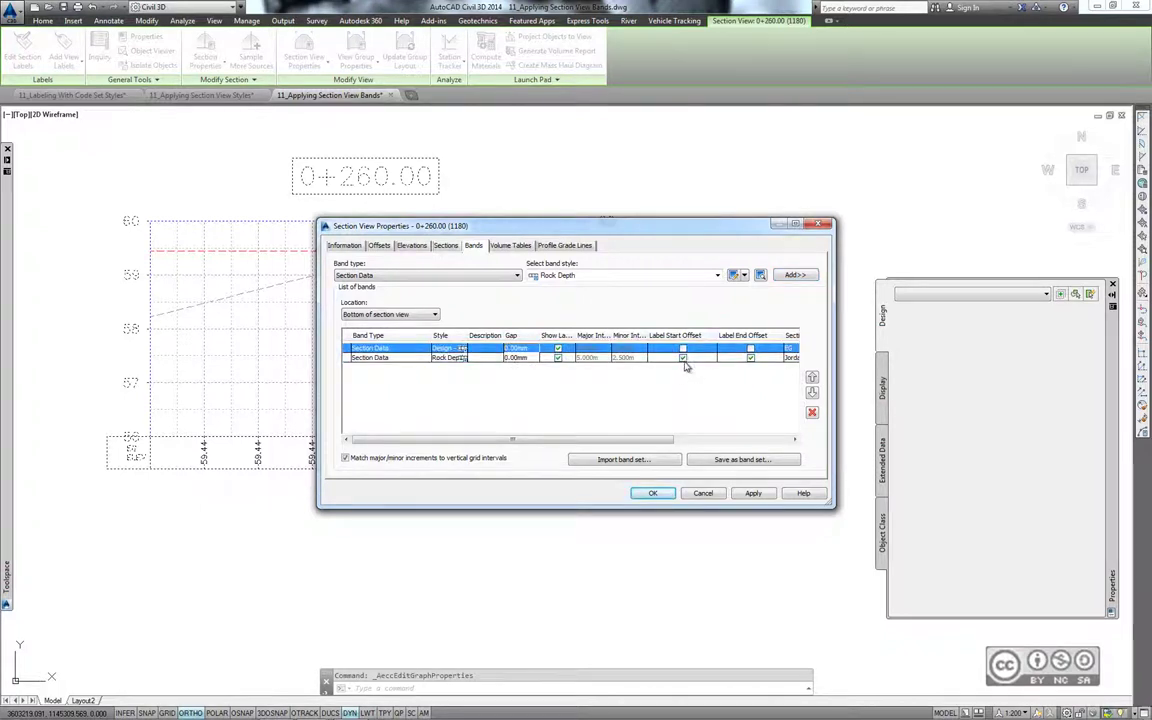
pyautogui.click(751, 358)
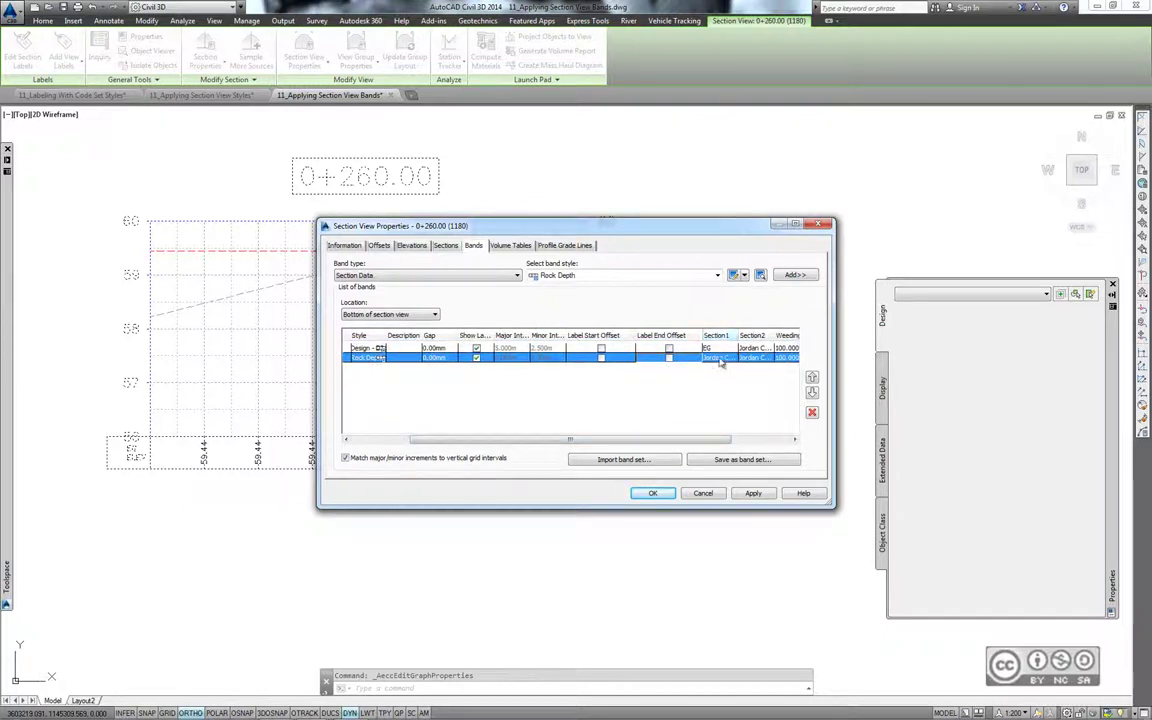
pyautogui.click(720, 358)
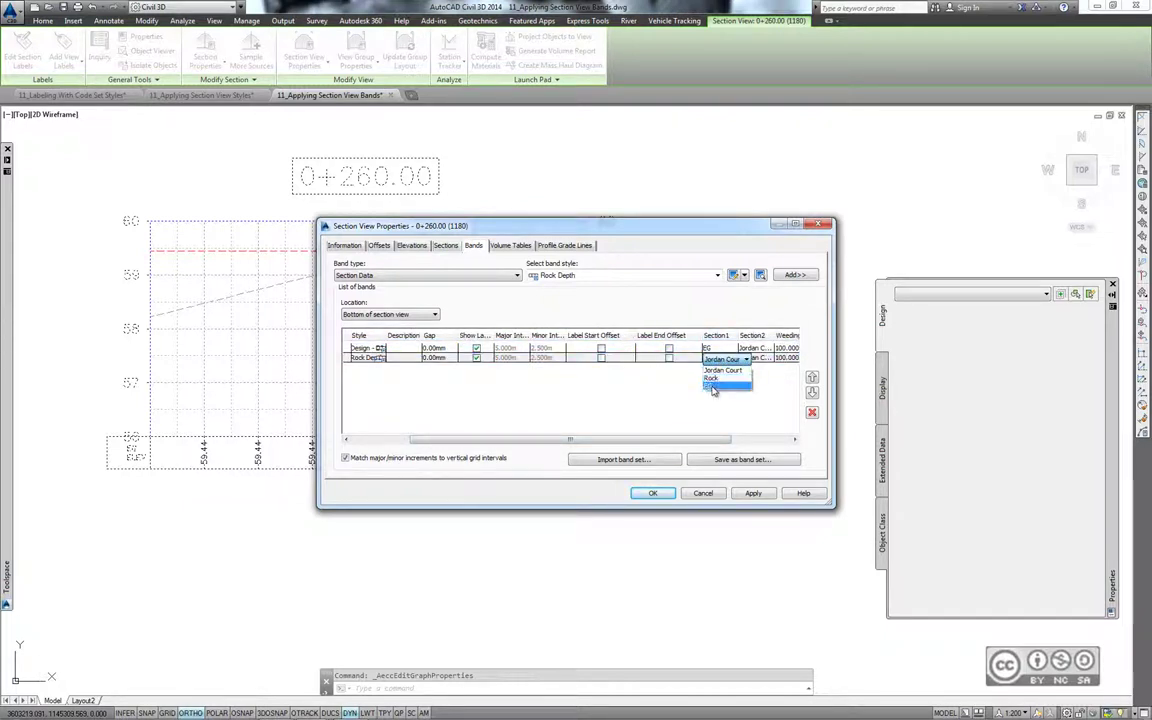
pyautogui.click(709, 385)
pyautogui.click(765, 359)
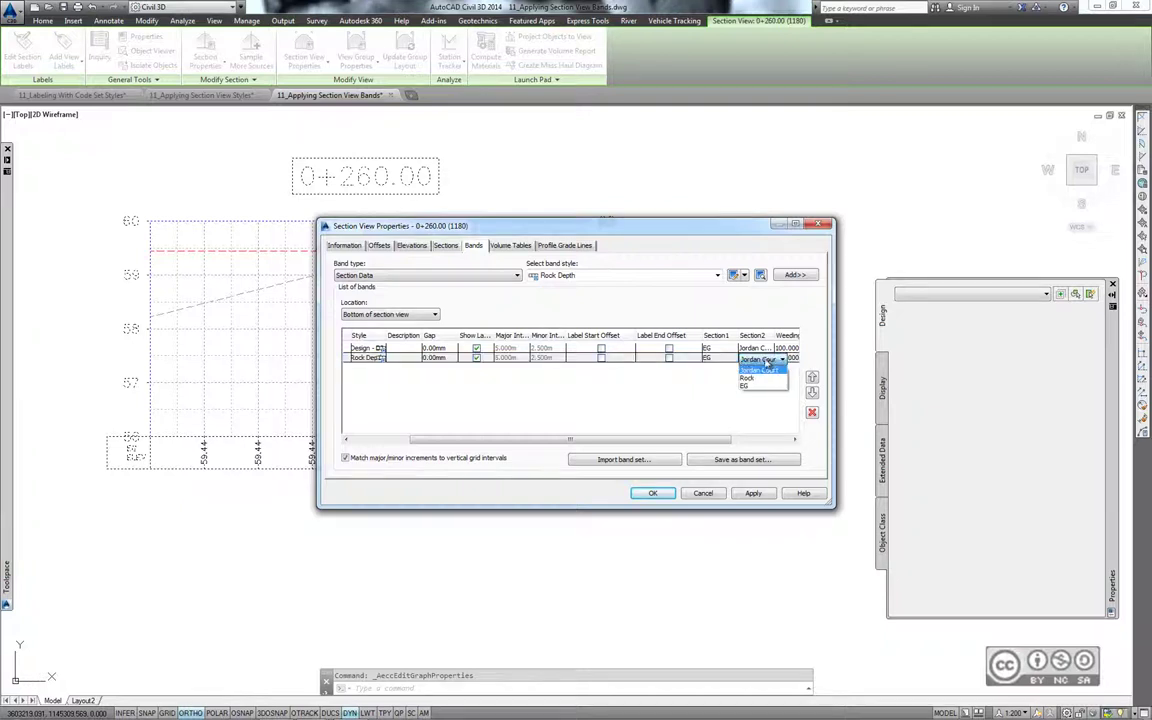
pyautogui.click(751, 379)
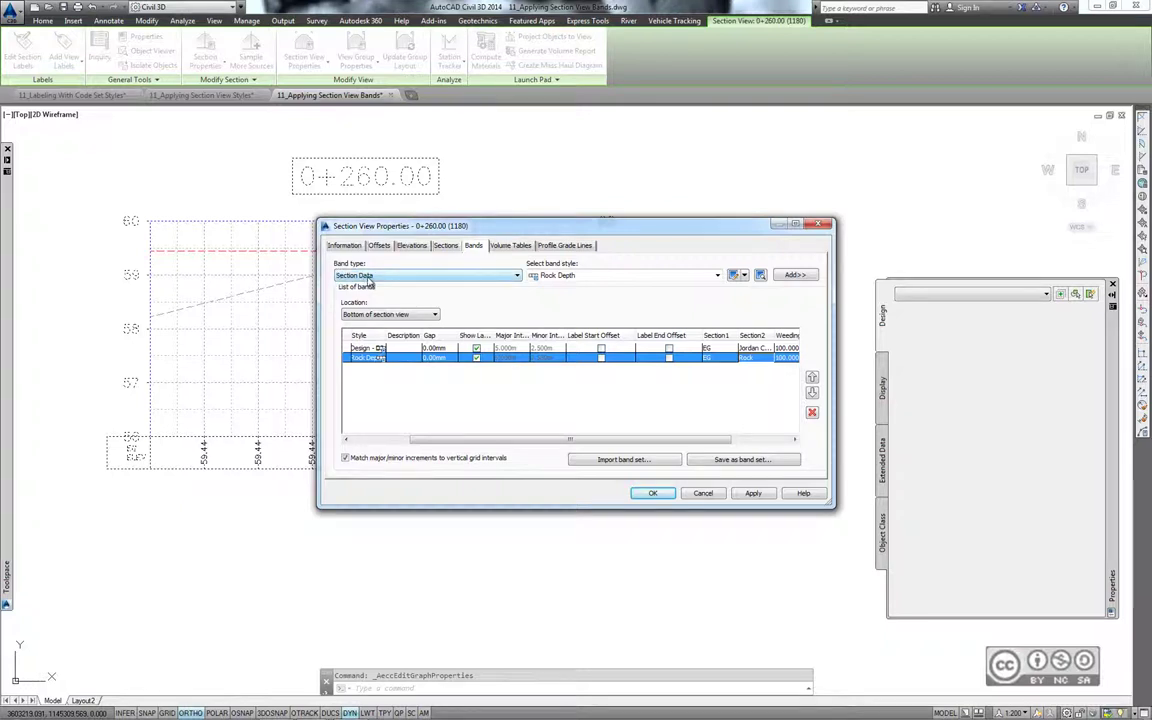
# - Add a Design - Offsets band with gap 0 and its start and end offset labels unchecked
pyautogui.click(580, 275)
pyautogui.click(581, 300)
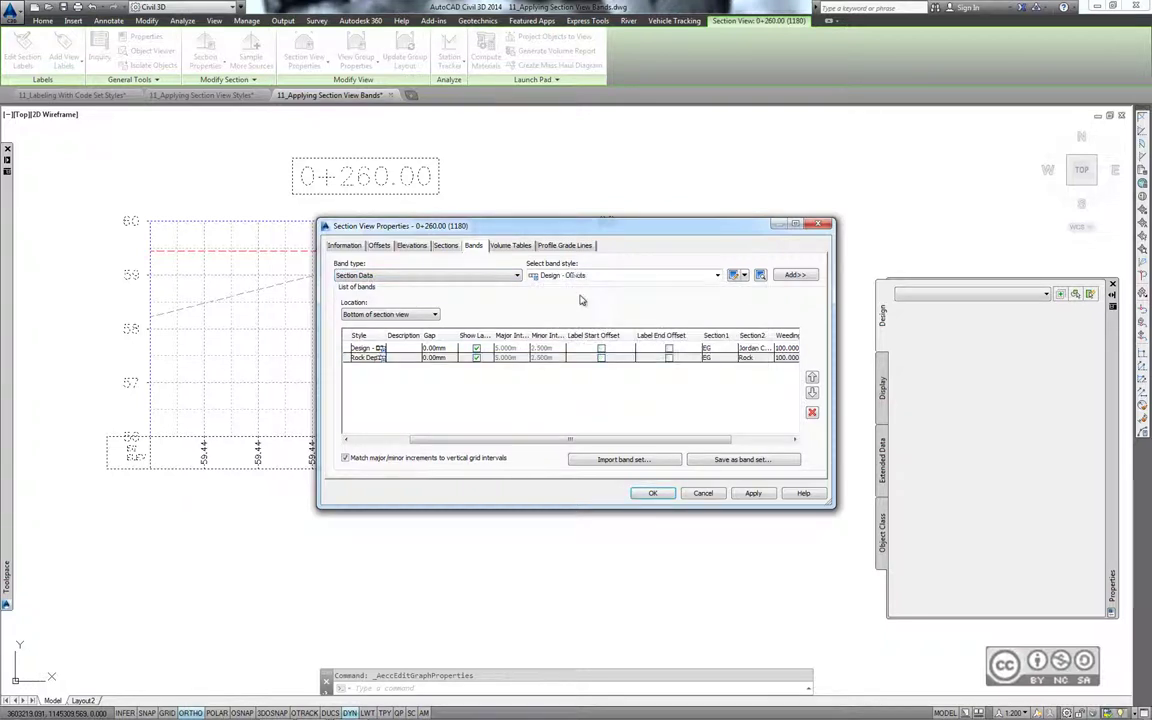
pyautogui.click(795, 275)
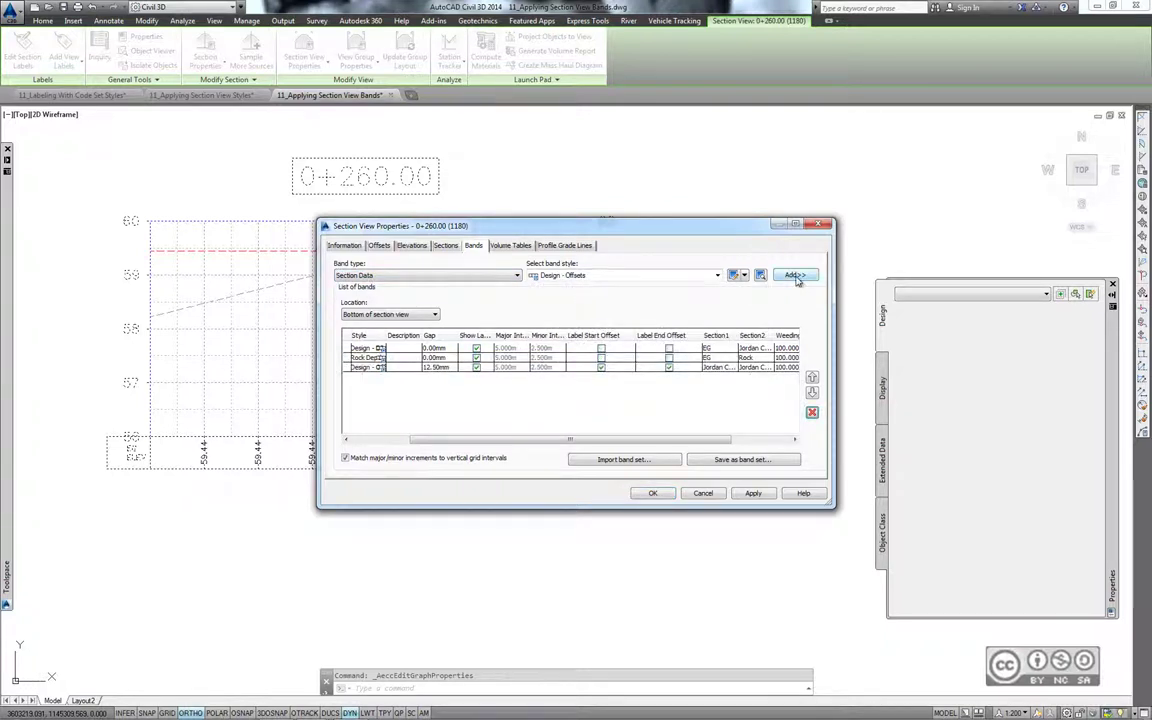
pyautogui.click(436, 367)
pyautogui.press('Return')
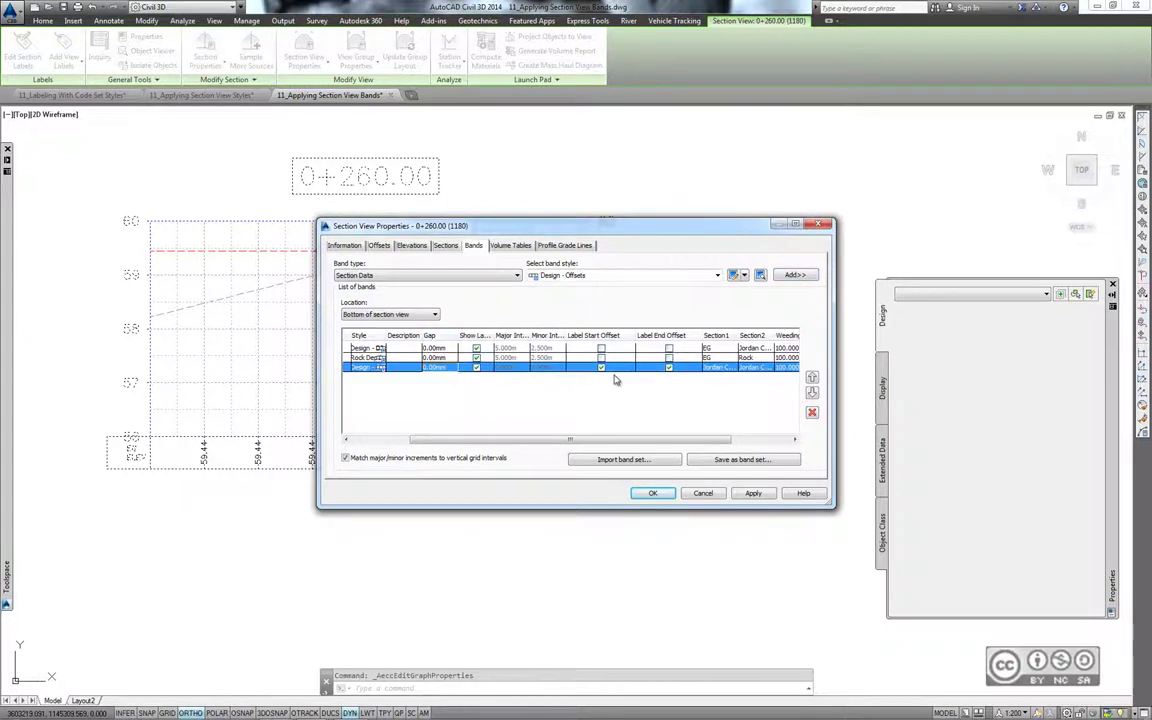
pyautogui.click(603, 369)
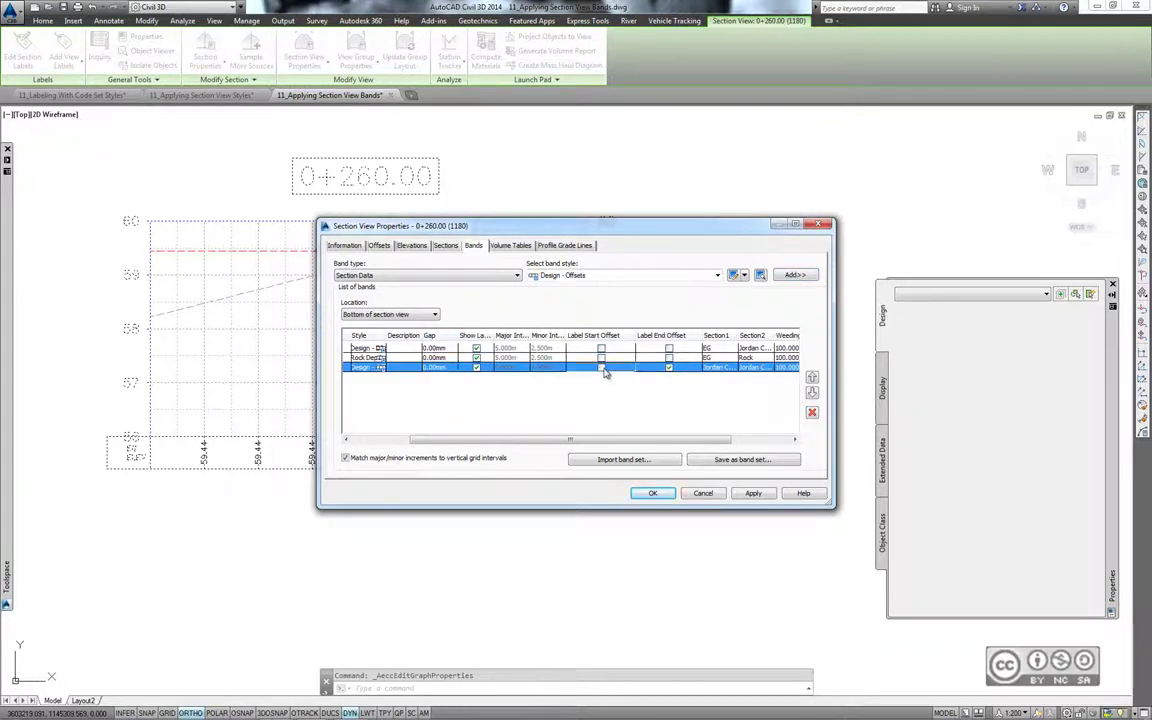
pyautogui.click(669, 369)
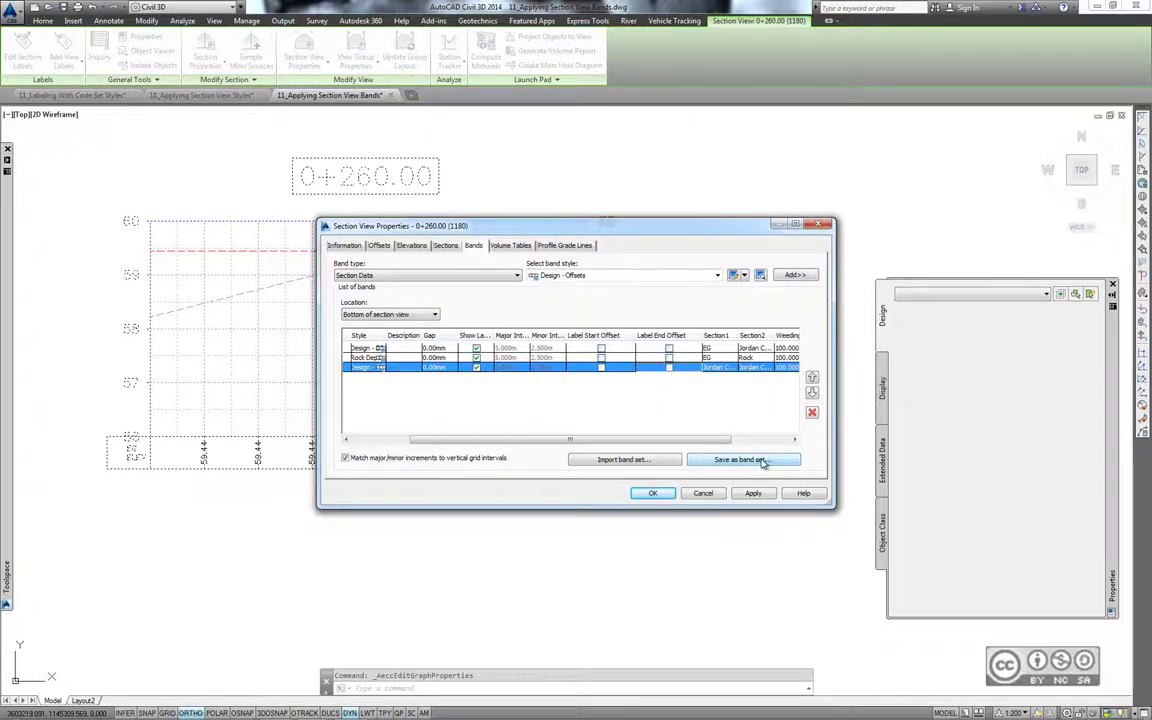
# - Save the three bands as the band set 'Sta-Elev-Rock Depth'
pyautogui.click(762, 462)
pyautogui.write('a-Elev')
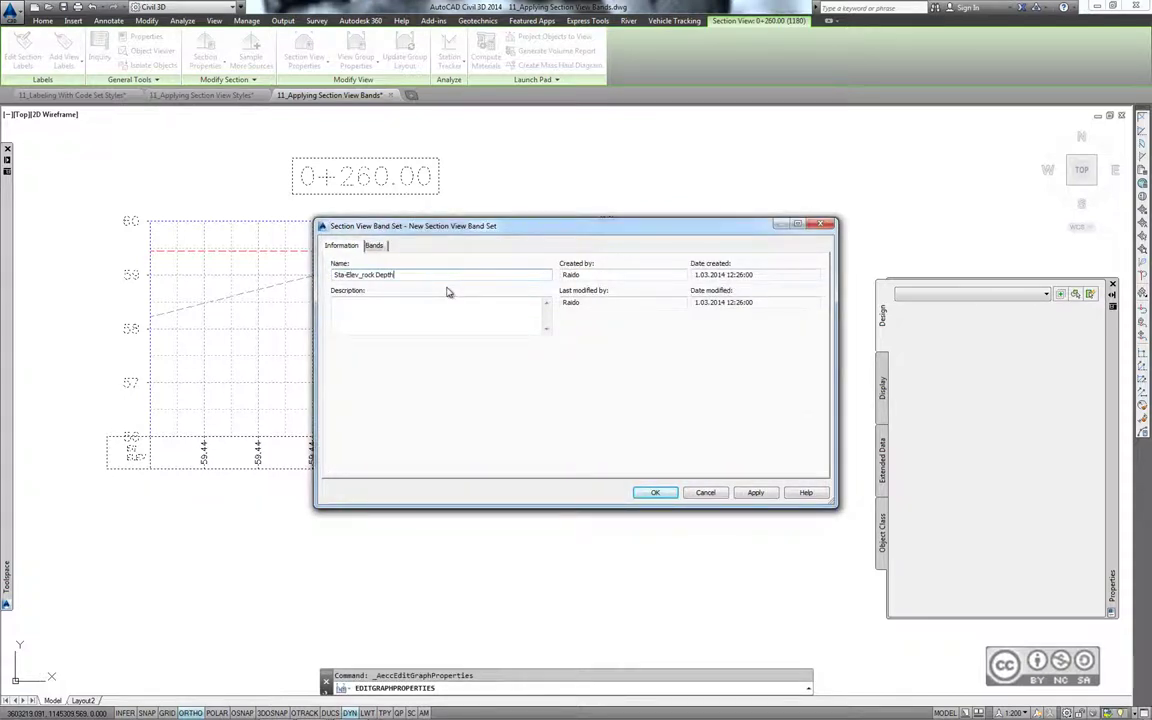
pyautogui.write('-R')
pyautogui.click(655, 492)
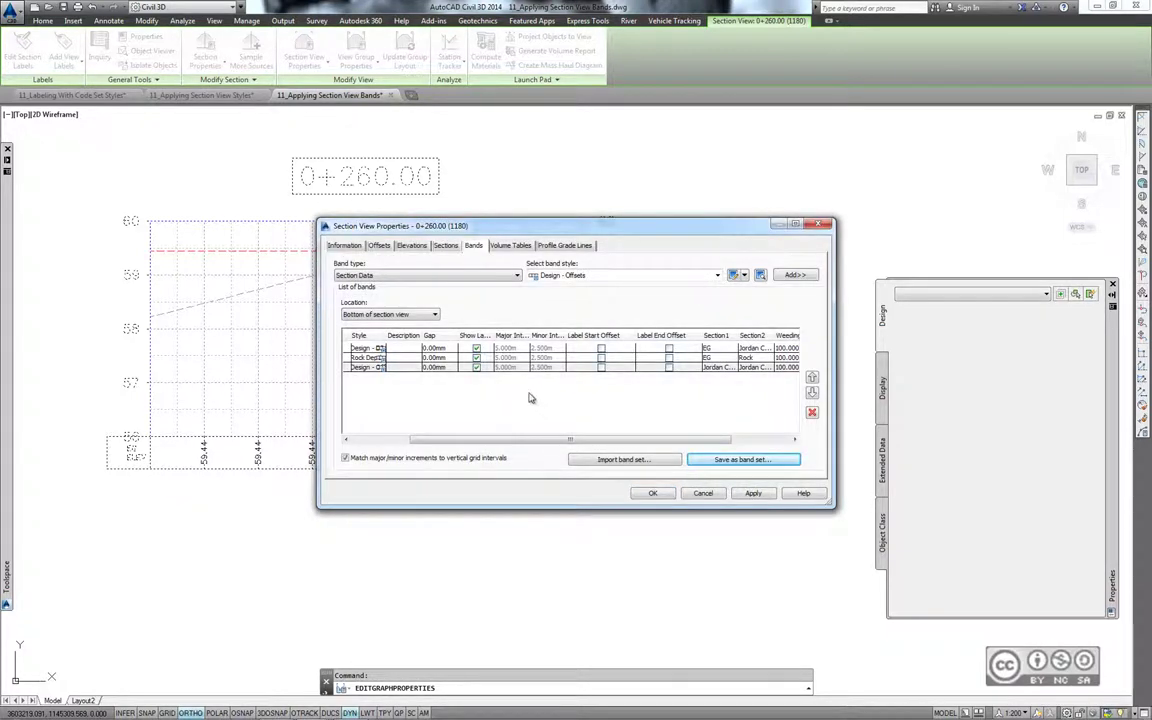
# - Apply the bands to the 0+260.00 view, then select the 0+280.00 section view
pyautogui.click(653, 493)
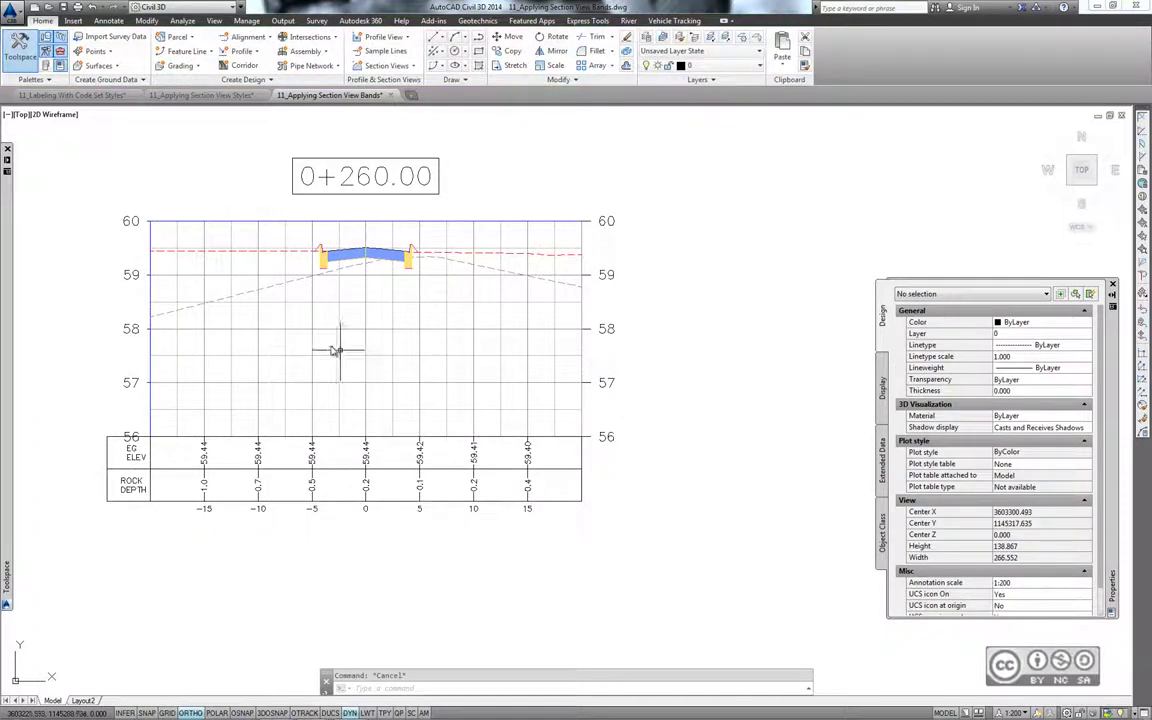
pyautogui.scroll(-3, 698, 314)
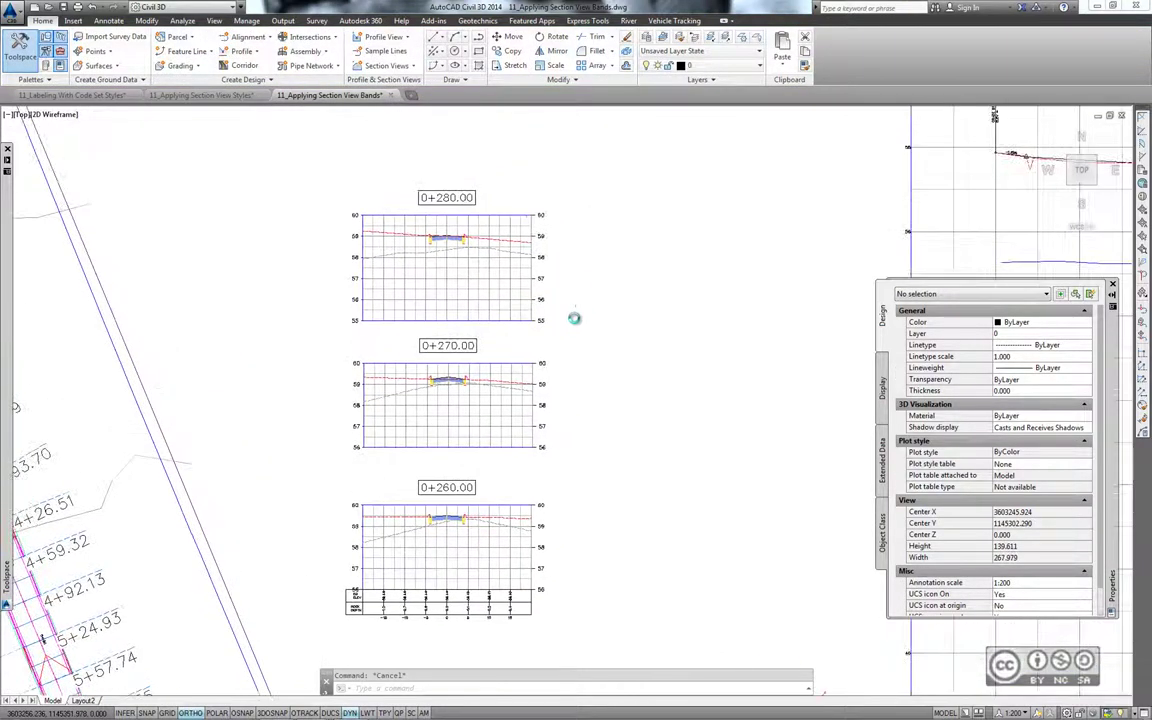
pyautogui.scroll(1, 419, 262)
pyautogui.scroll(2, 419, 326)
pyautogui.scroll(2, 394, 323)
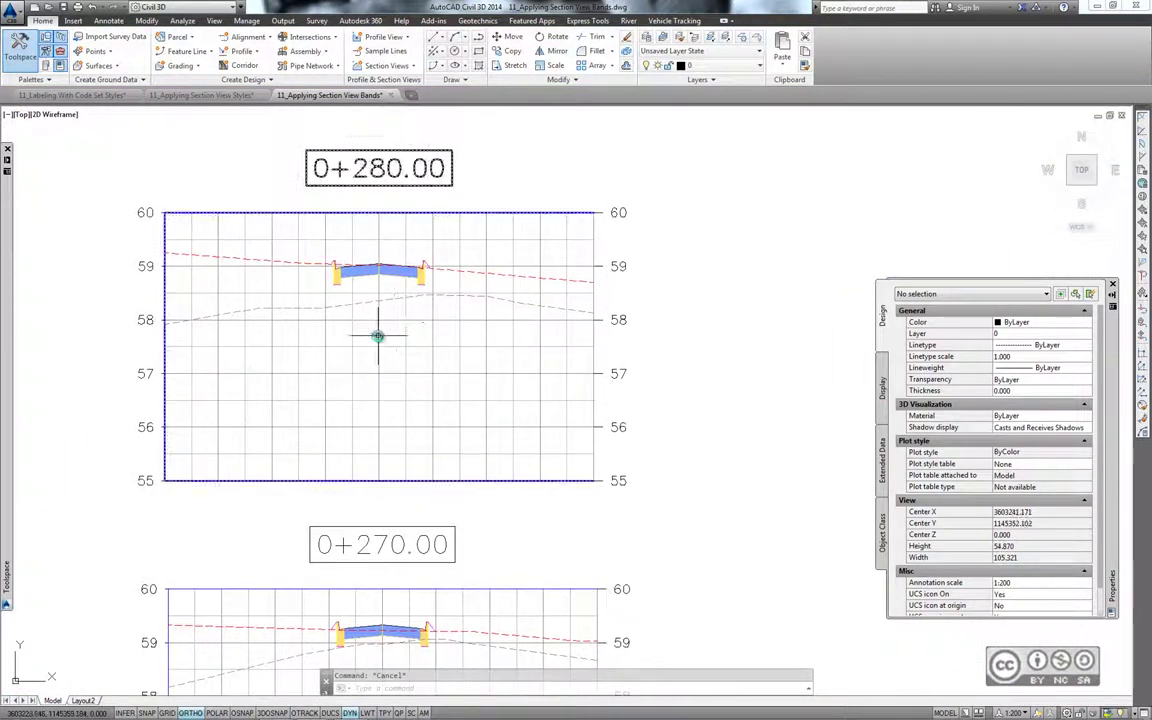
pyautogui.click(378, 334)
# - Import the Sta-Elev-Rock Depth band set into 0+280.00, setting Rock Depth's second surface to Rock
pyautogui.click(306, 48)
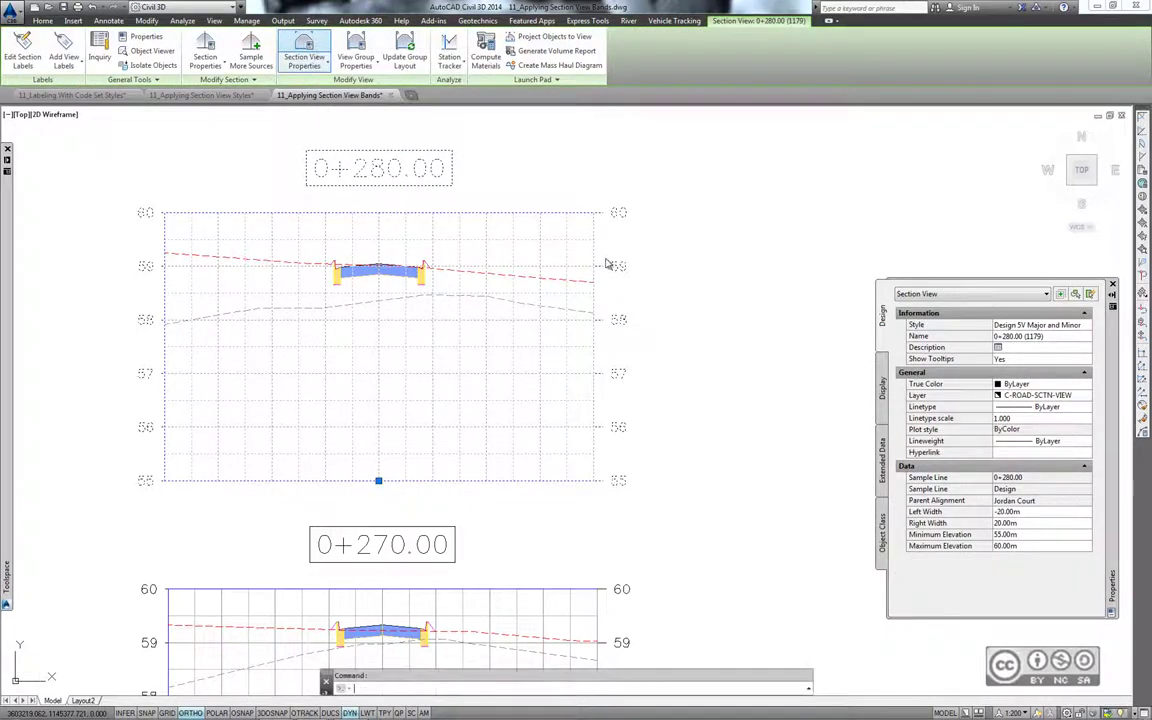
pyautogui.click(619, 460)
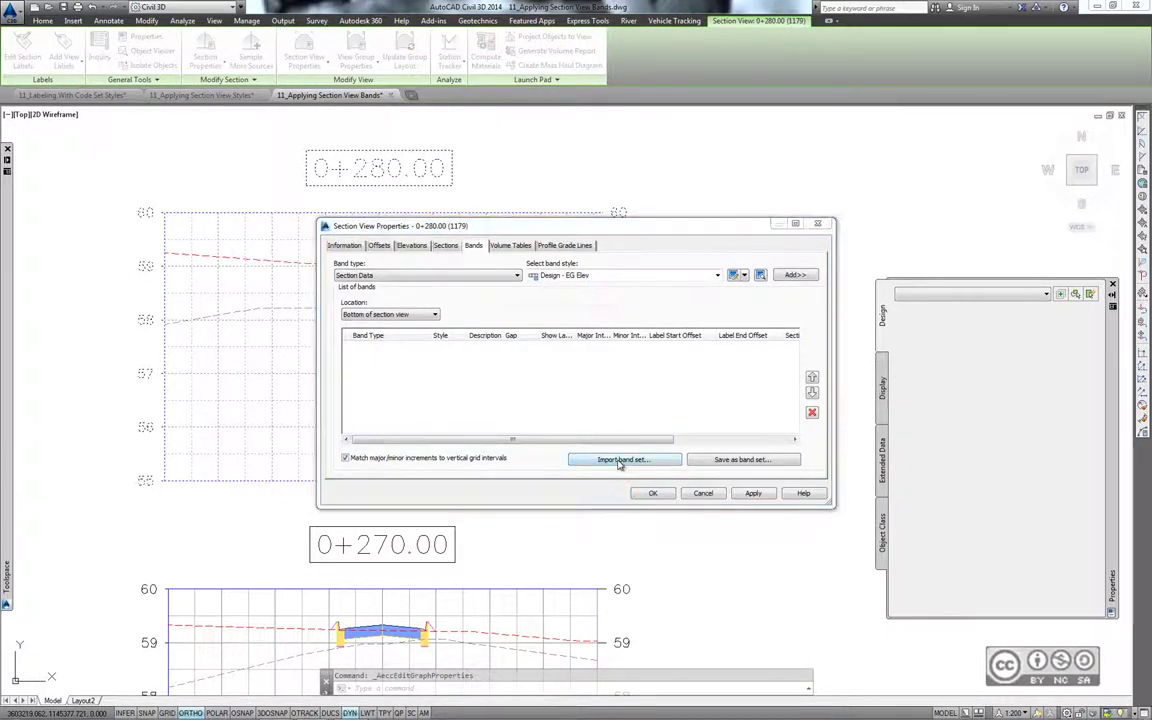
pyautogui.click(560, 414)
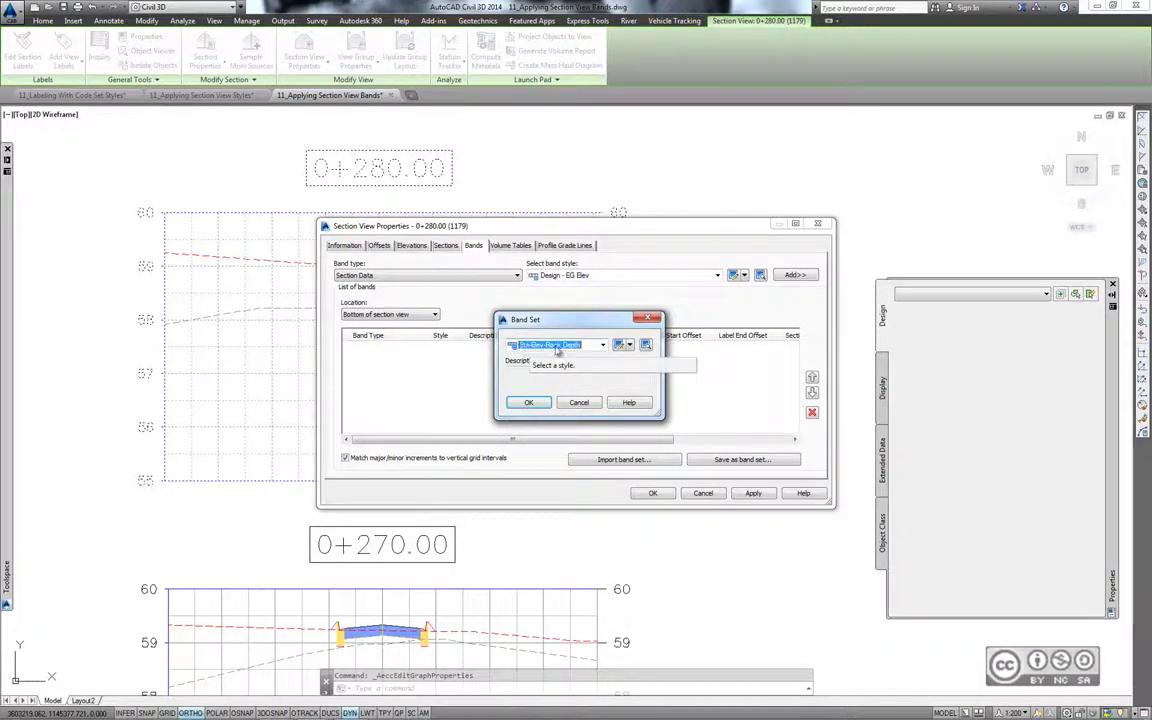
pyautogui.click(529, 402)
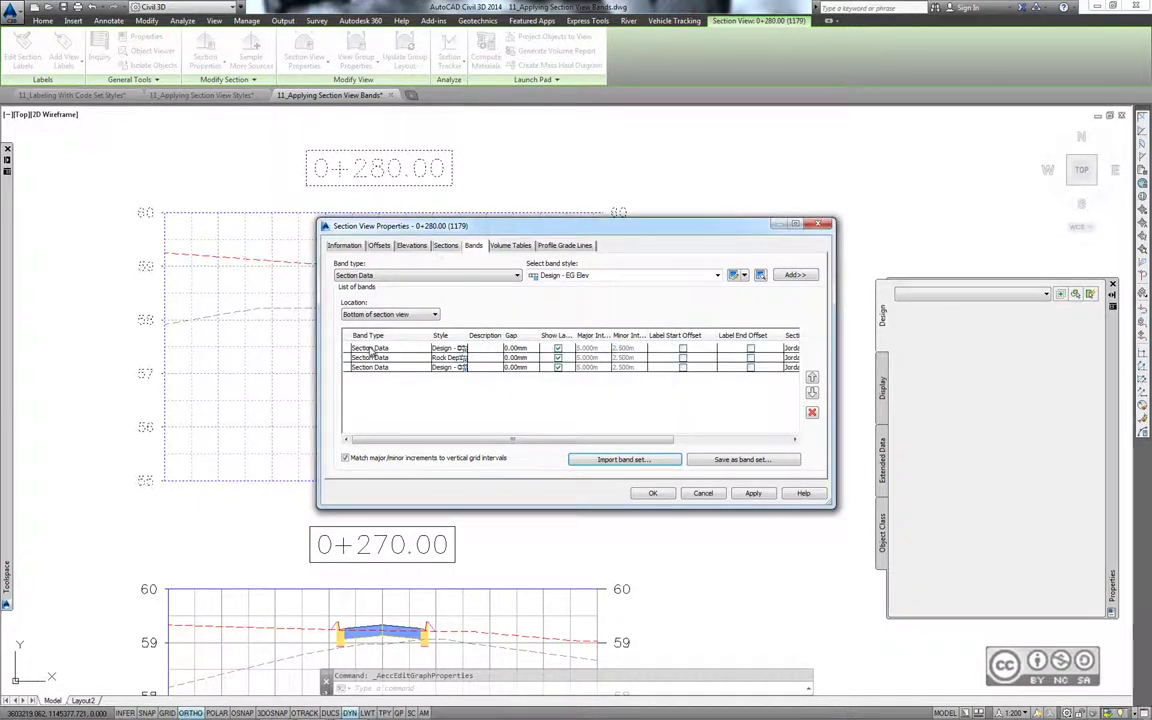
pyautogui.moveTo(368, 440); pyautogui.dragTo(438, 440)
pyautogui.click(718, 347)
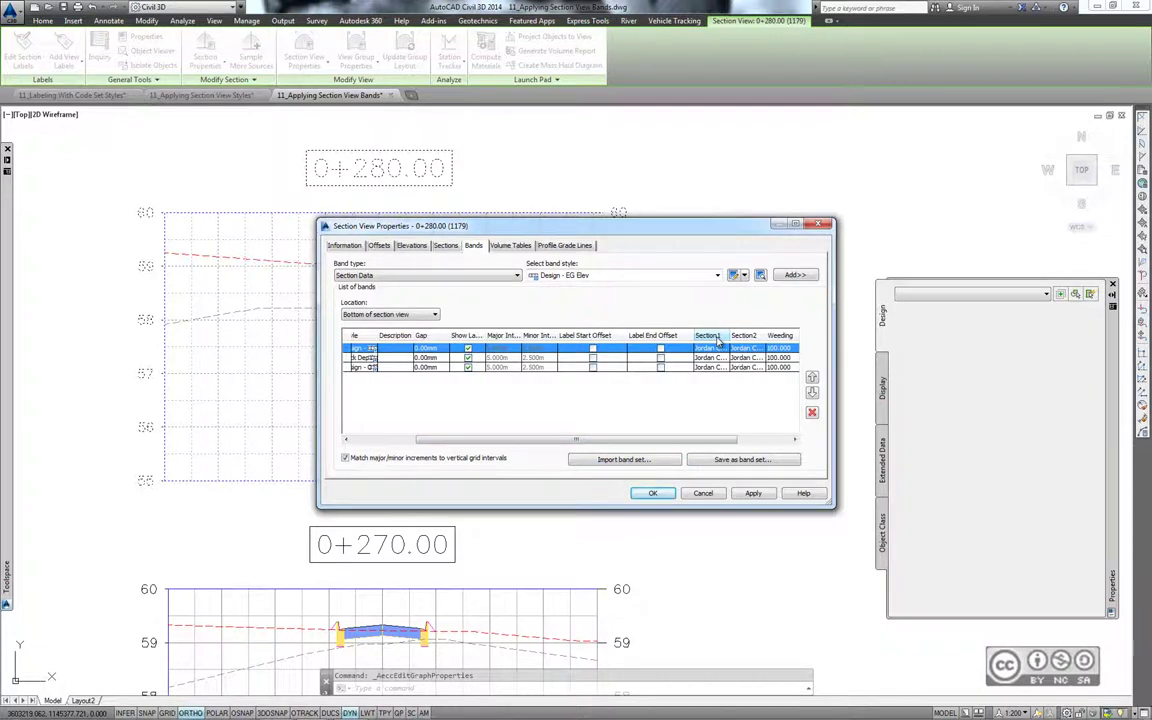
pyautogui.click(592, 358)
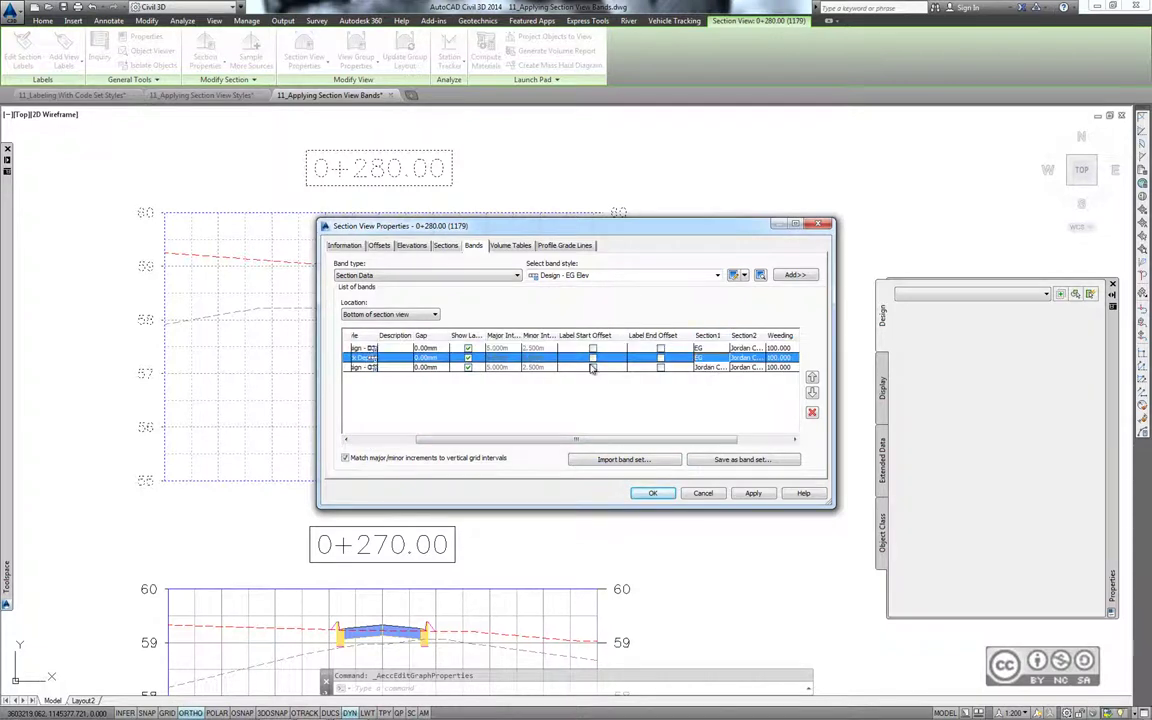
pyautogui.click(745, 358)
pyautogui.click(748, 366)
pyautogui.click(650, 492)
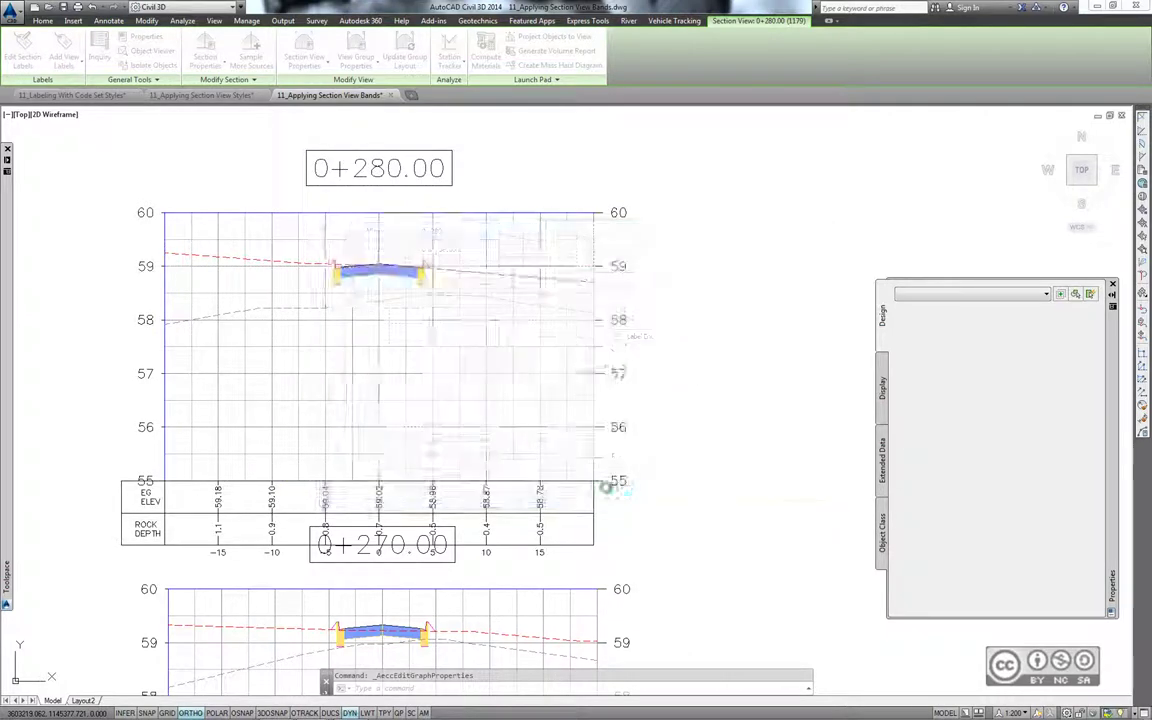
# - Pan over to the 0+270 and 0+260 sections and clear the selection
pyautogui.moveTo(686, 504); pyautogui.dragTo(680, 195, button='middle')
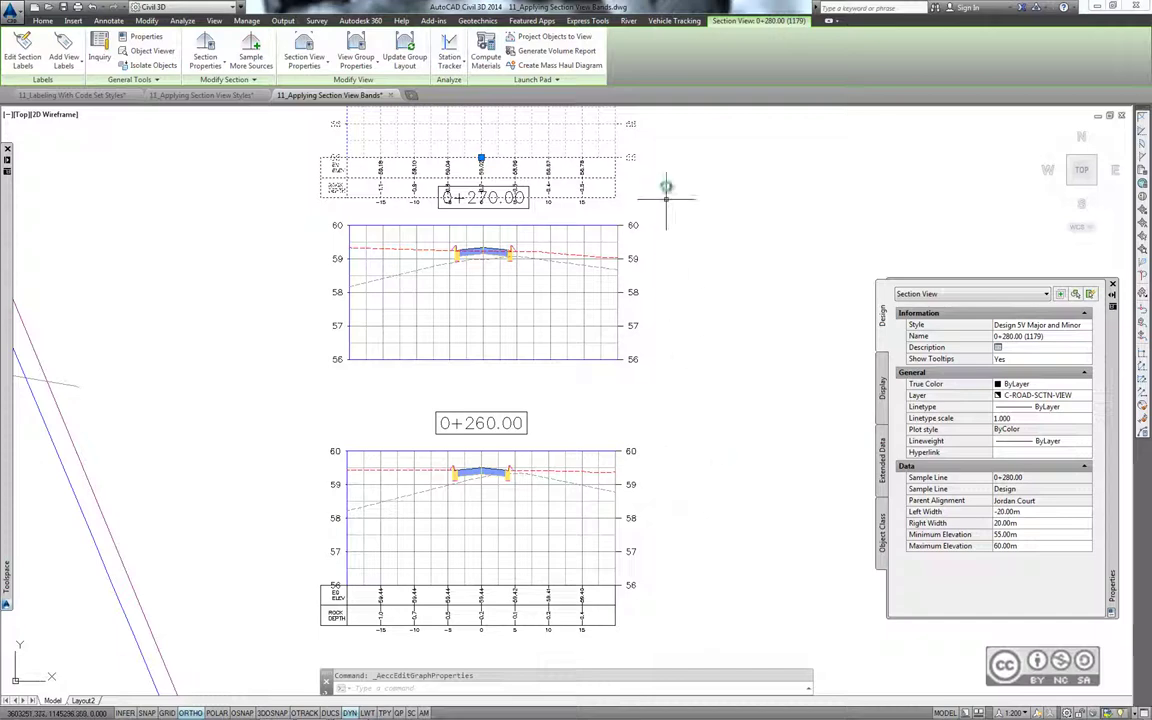
pyautogui.moveTo(663, 185); pyautogui.dragTo(661, 373, button='middle')
pyautogui.scroll(2, 735, 305)
pyautogui.press('Escape')
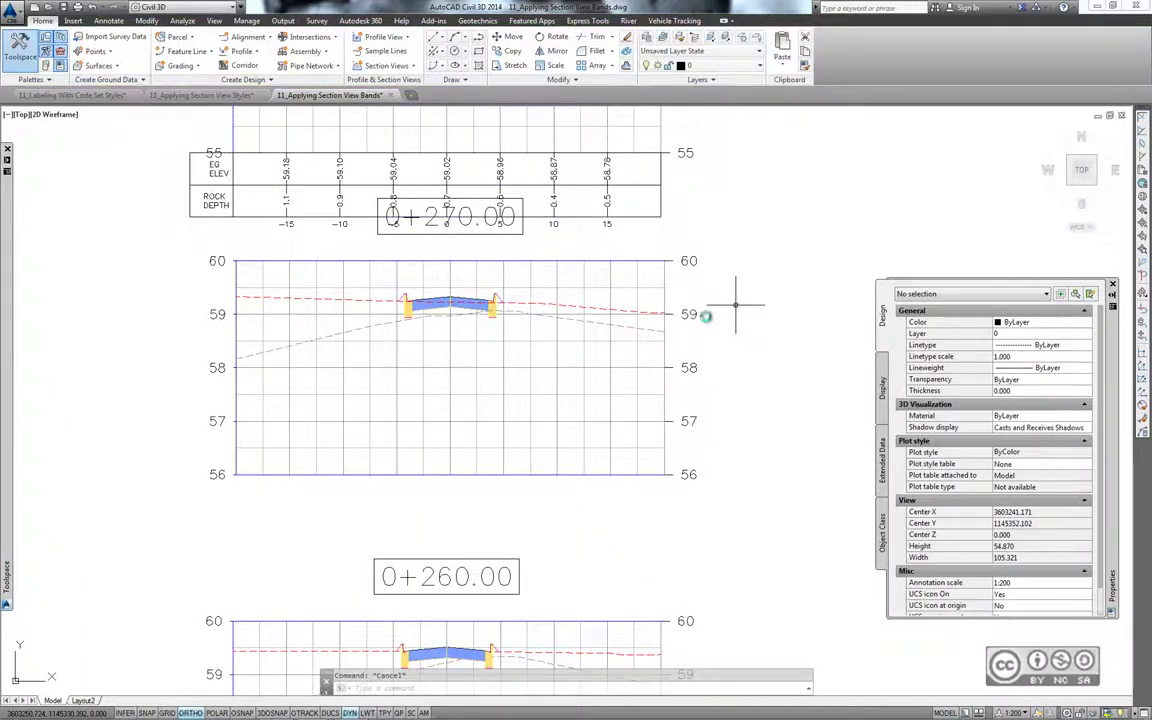
# - Import the Stn-Elev-Rock Depth band set into the 0+270.00 section view's bands
pyautogui.click(493, 369)
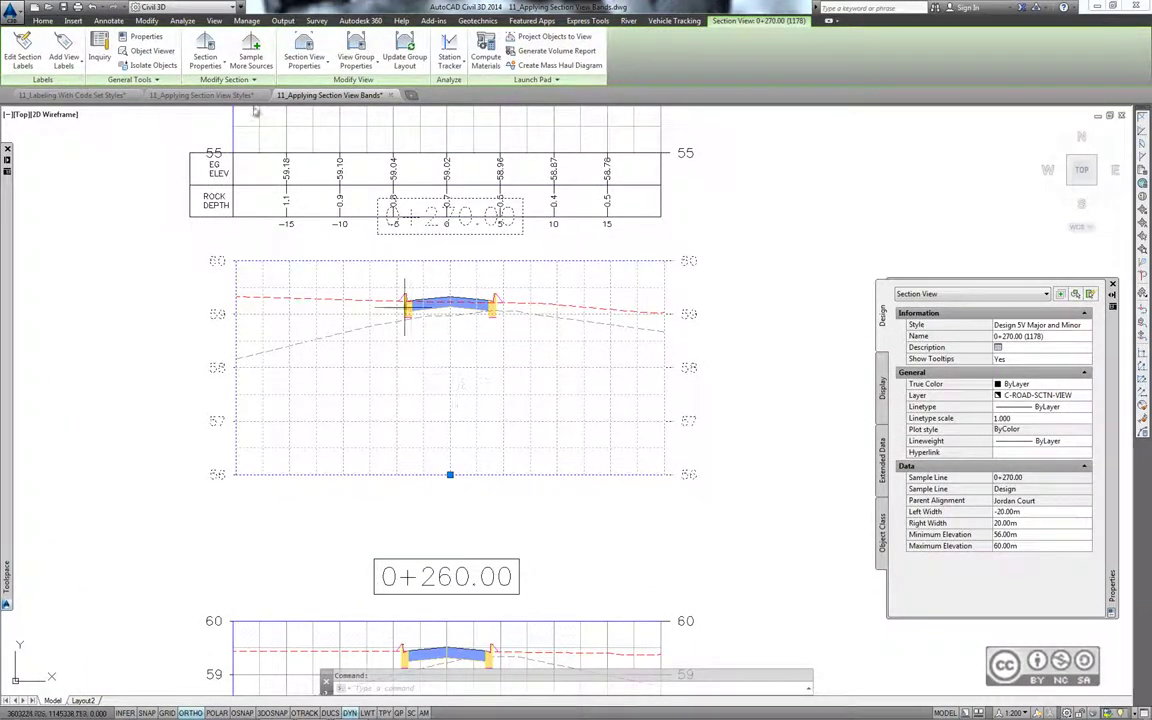
pyautogui.click(303, 50)
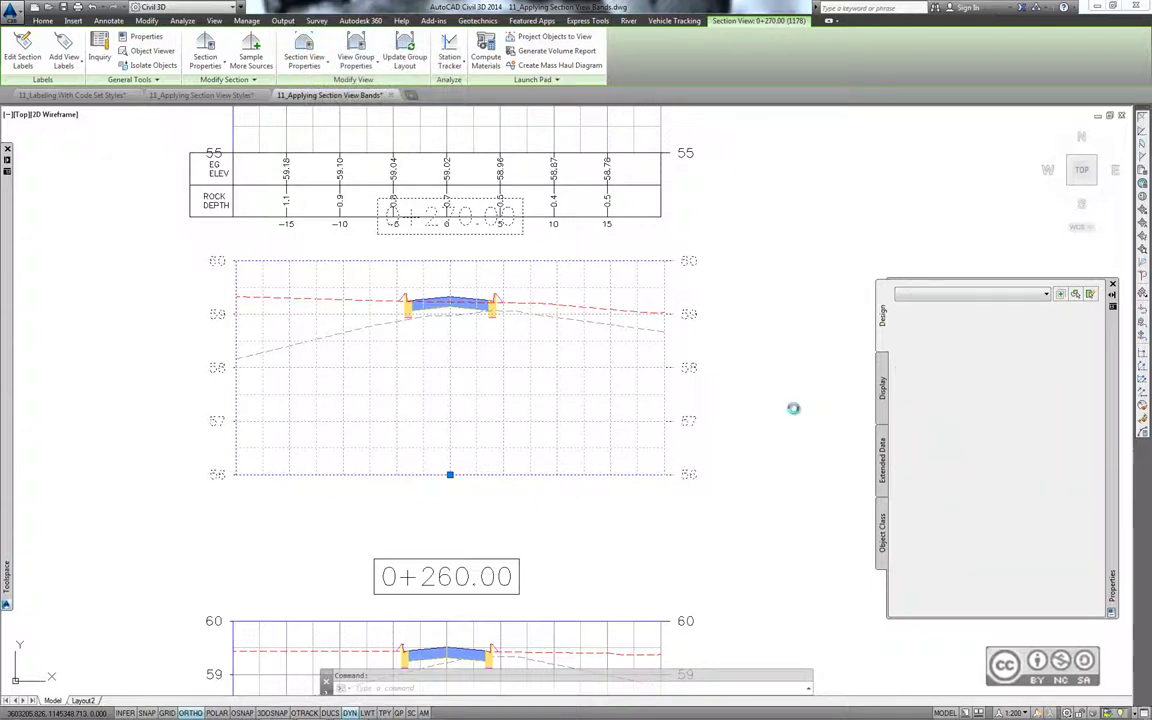
pyautogui.click(624, 459)
pyautogui.click(565, 345)
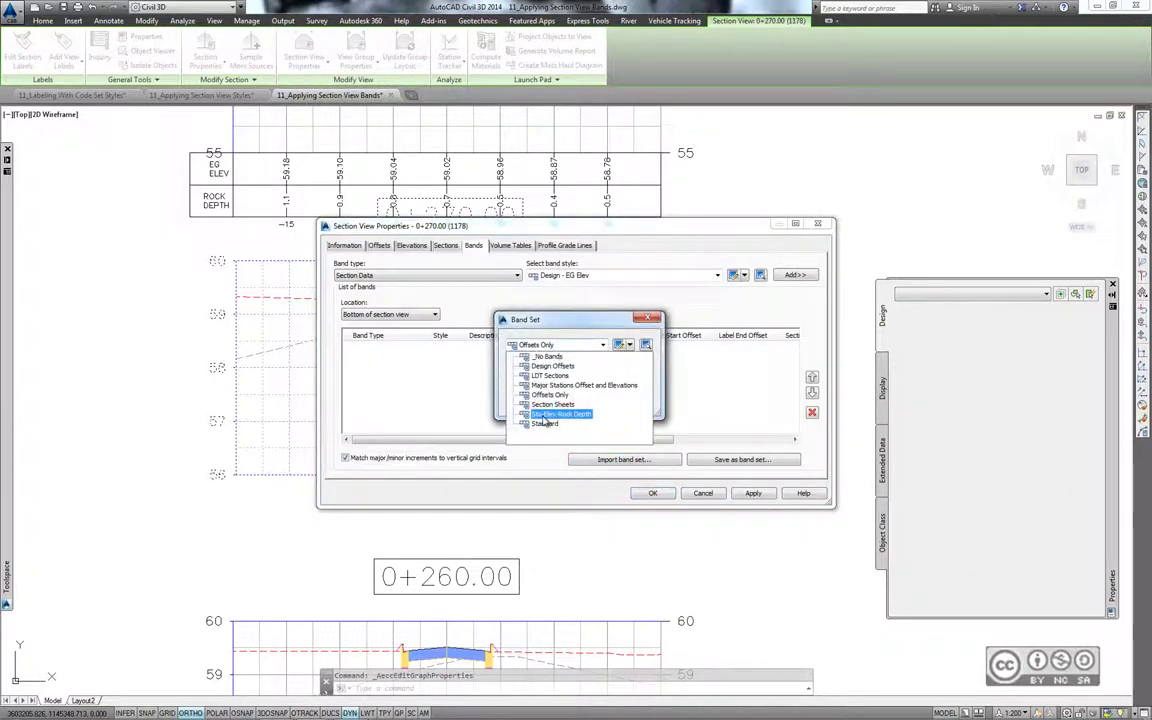
pyautogui.click(545, 415)
pyautogui.click(527, 404)
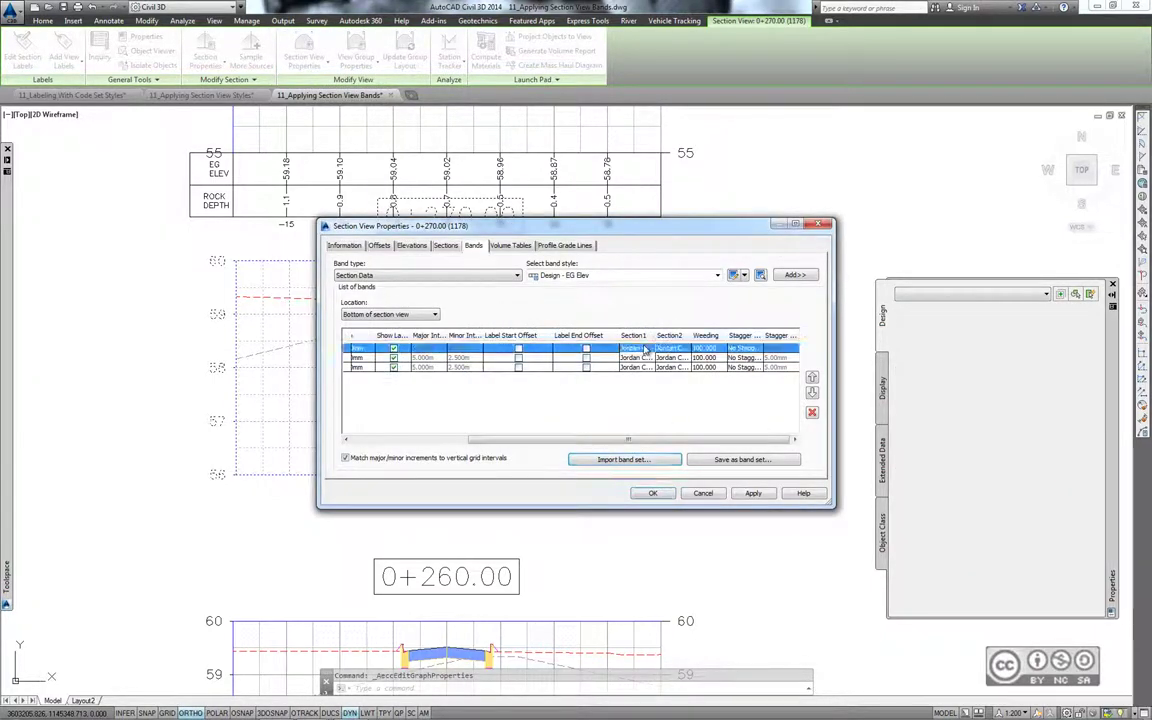
# - Set the imported bands to sample EG, pick the Rock Depth comparison surface, and apply
pyautogui.click(645, 349)
pyautogui.click(632, 360)
pyautogui.click(645, 358)
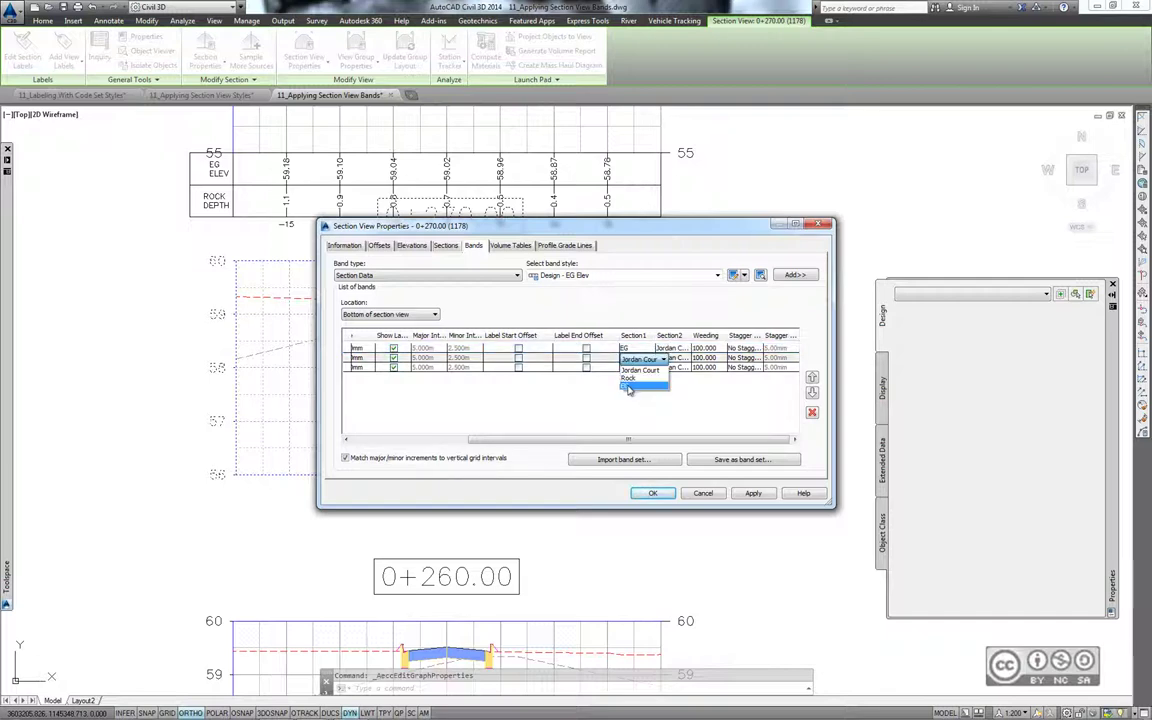
pyautogui.click(629, 387)
pyautogui.click(675, 358)
pyautogui.click(699, 358)
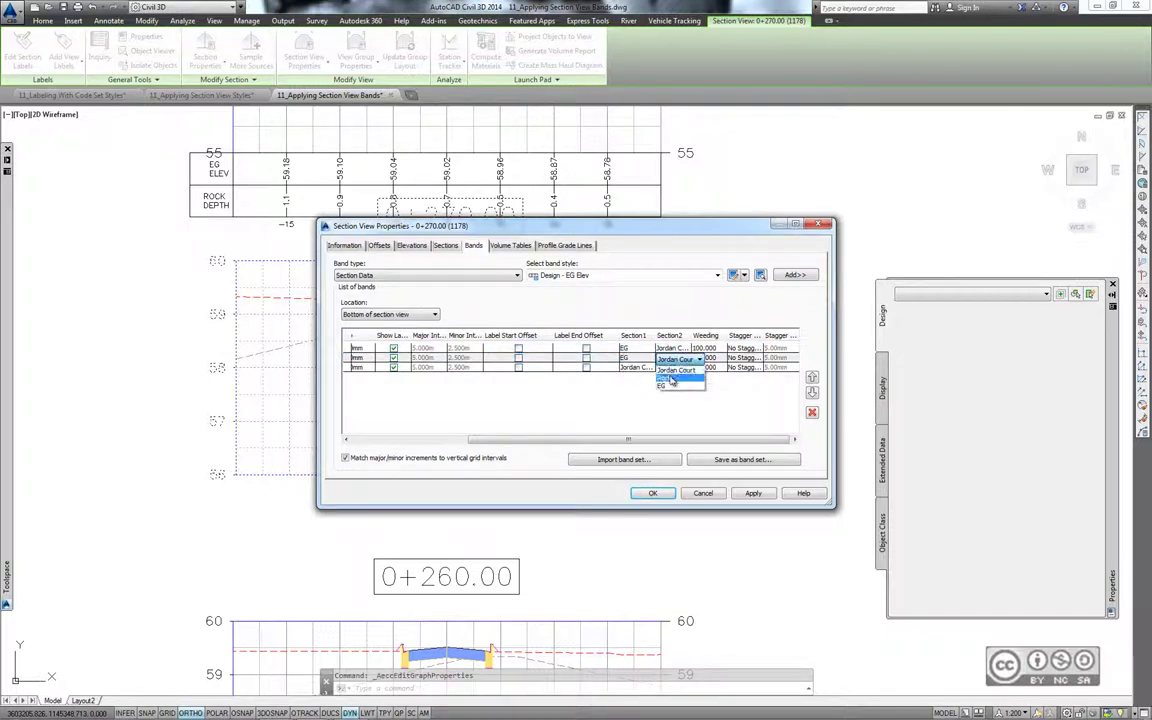
pyautogui.click(672, 381)
pyautogui.click(652, 493)
# - Zoom and pan to bring the sheet layouts into view
pyautogui.scroll(-3, 520, 388)
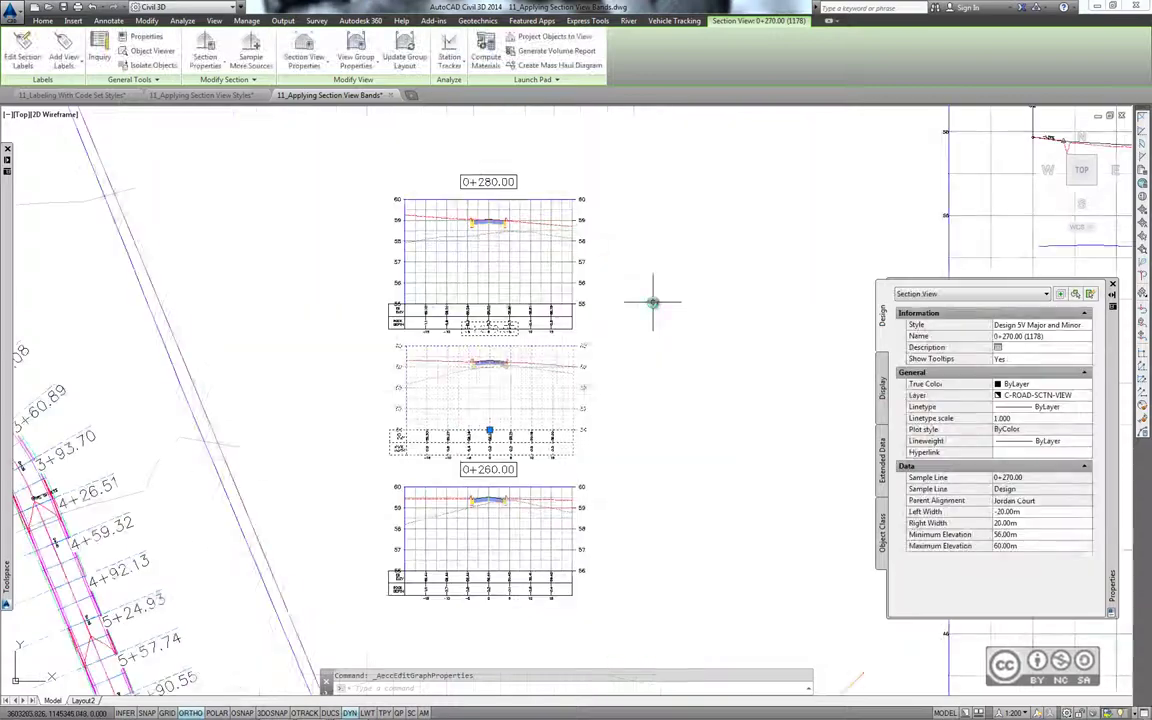
pyautogui.scroll(-3, 652, 302)
pyautogui.scroll(-3, 658, 306)
pyautogui.scroll(2, 591, 226)
pyautogui.moveTo(591, 226); pyautogui.dragTo(343, 545, button='middle')
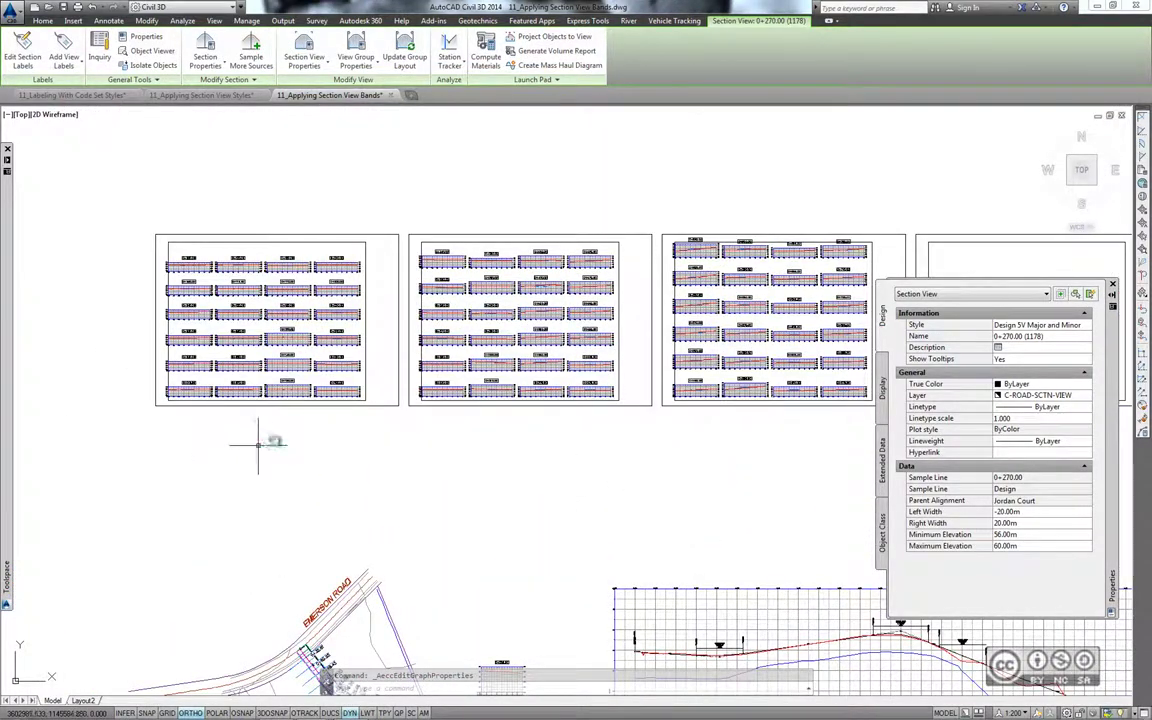
# - Select the 0+010.00 section view in the sheet group and widen the list columns
pyautogui.press('Escape')
pyautogui.click(188, 392)
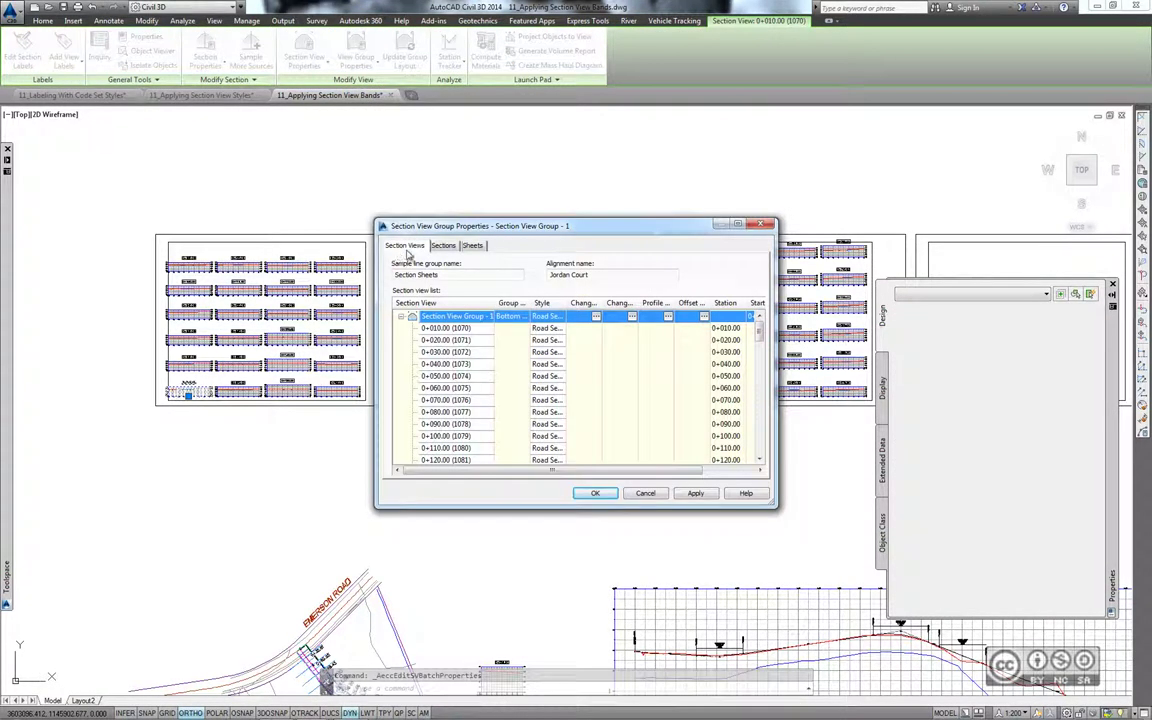
pyautogui.moveTo(641, 303); pyautogui.dragTo(627, 303)
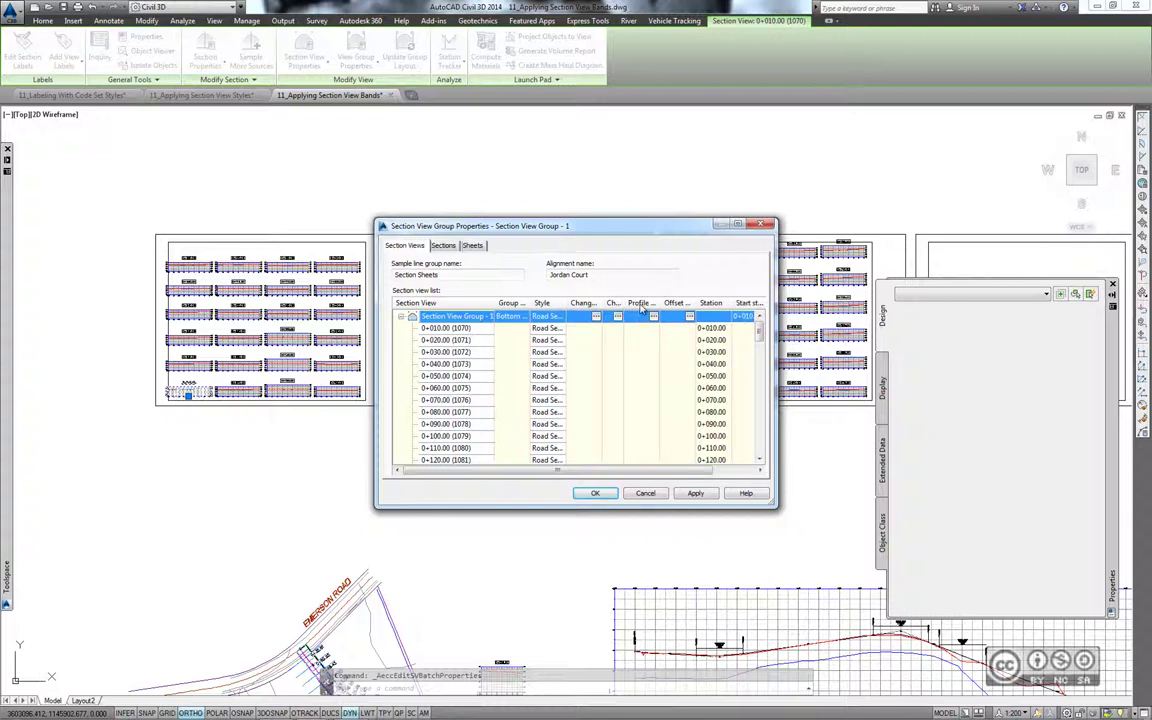
pyautogui.doubleClick(623, 303)
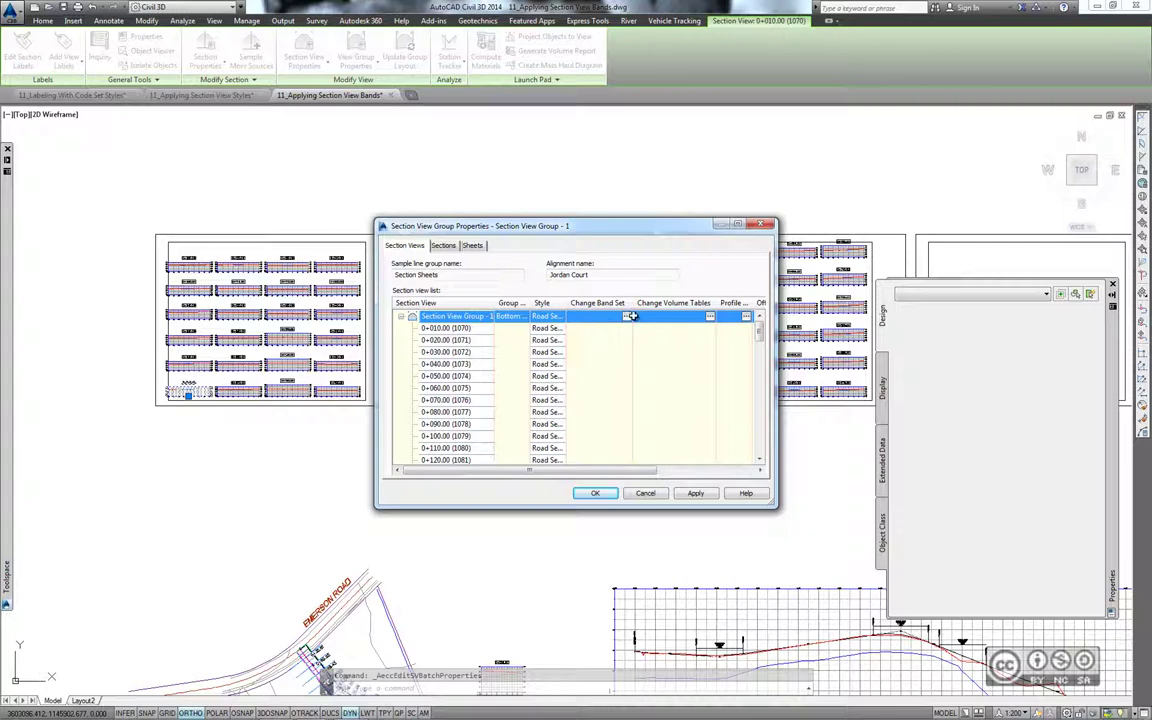
# - Import the Section Sheets band set into the group-wide band settings
pyautogui.click(626, 316)
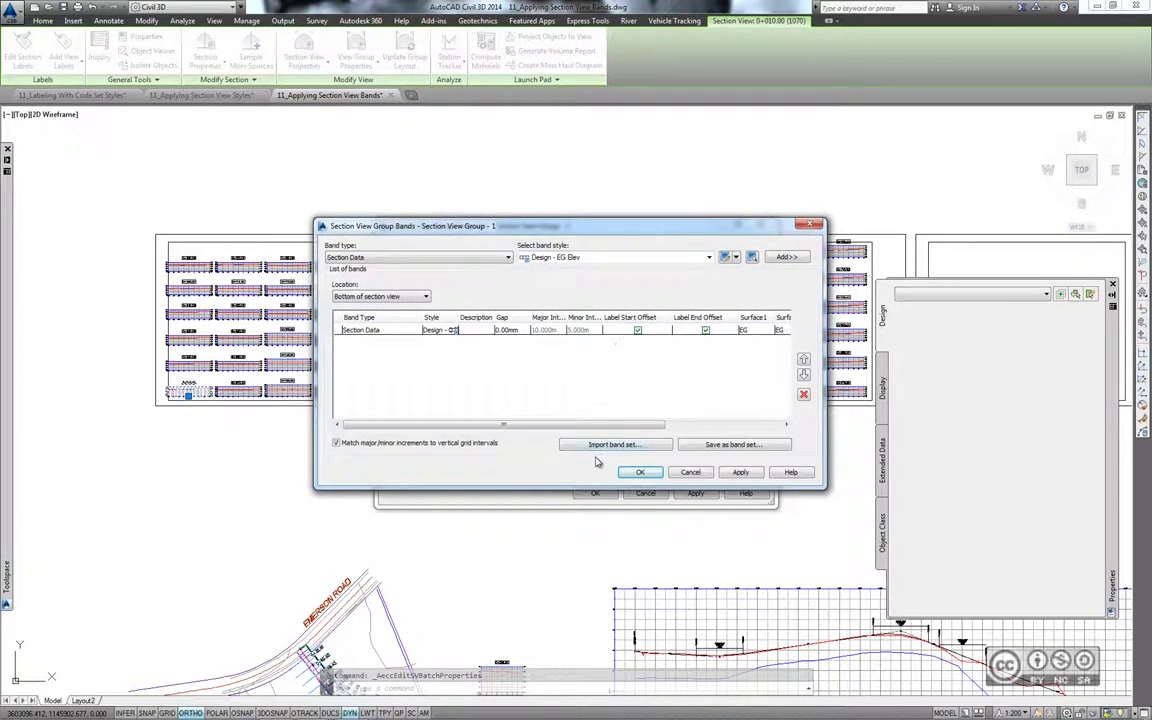
pyautogui.click(598, 445)
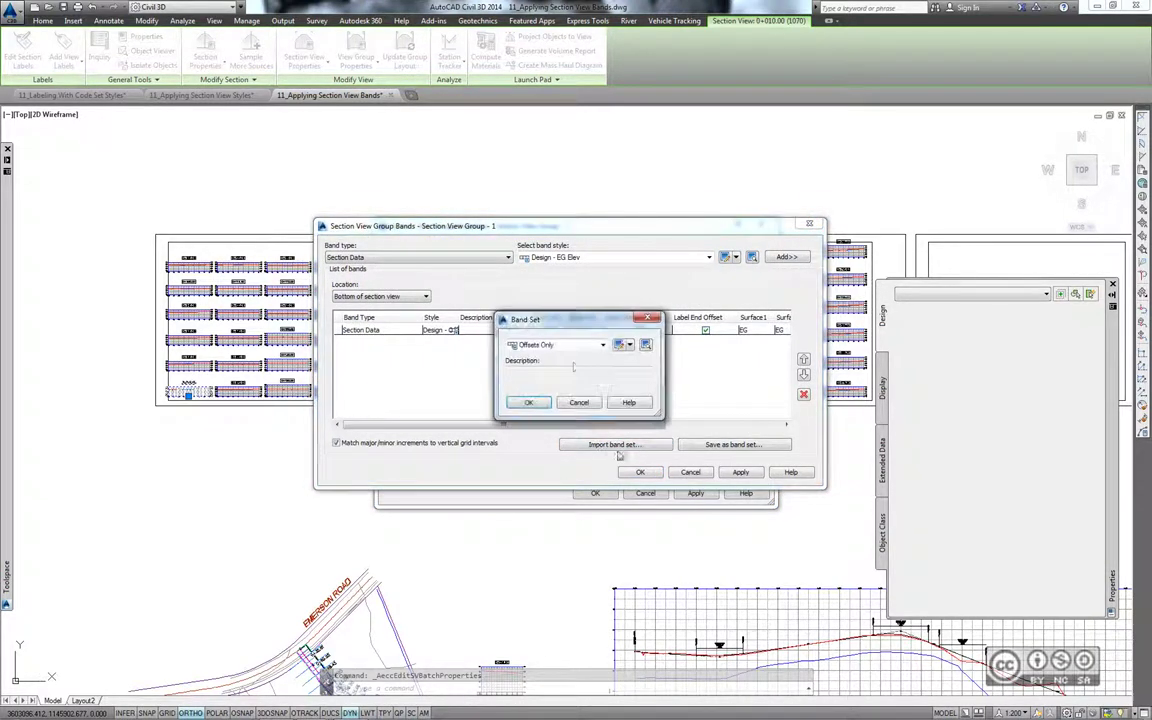
pyautogui.click(602, 345)
pyautogui.click(537, 404)
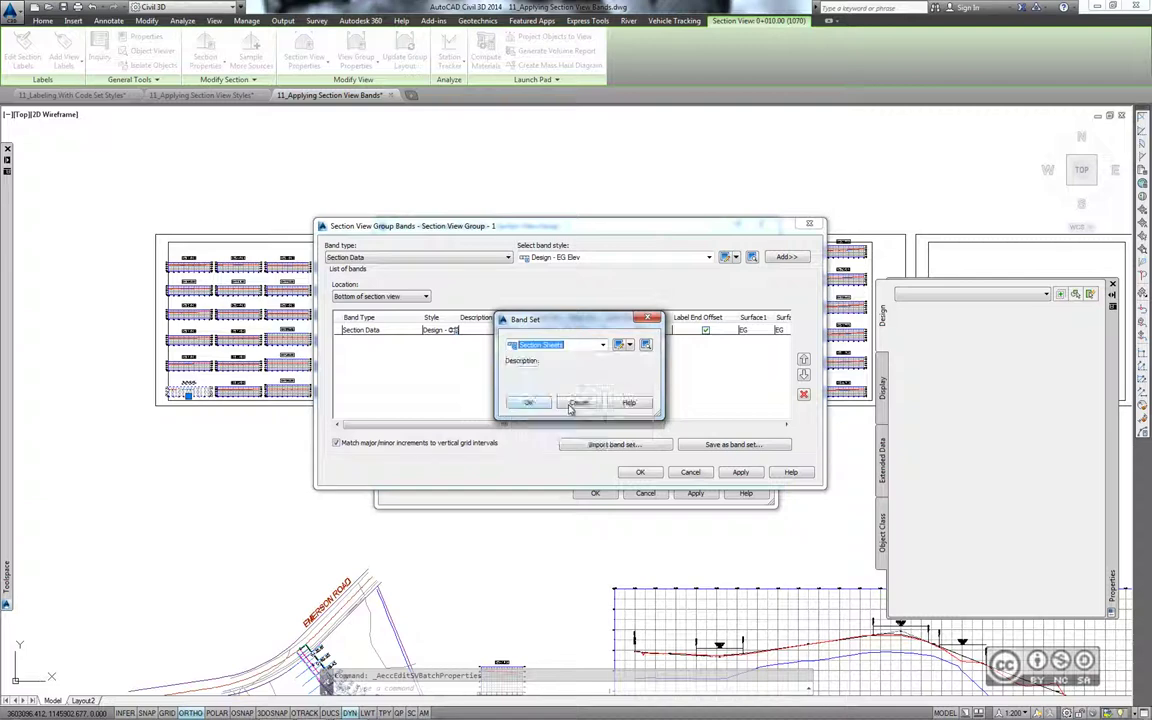
pyautogui.click(537, 404)
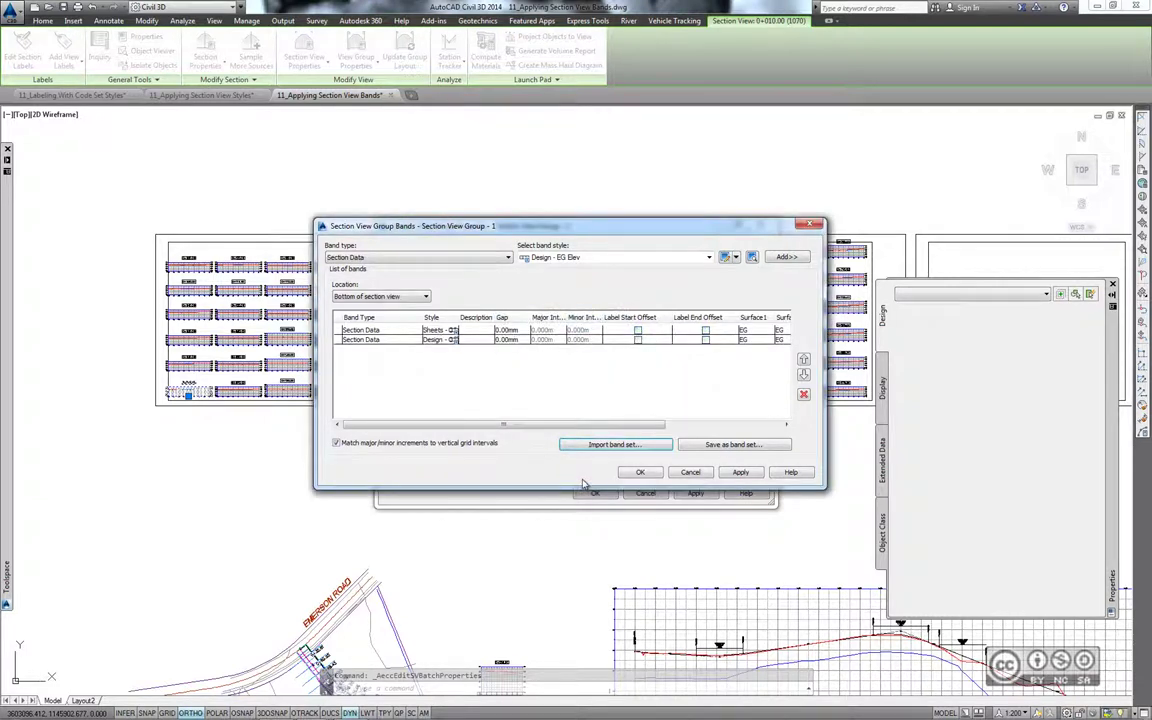
# - Apply the Section Sheets bands to the group and zoom in to check them
pyautogui.click(641, 474)
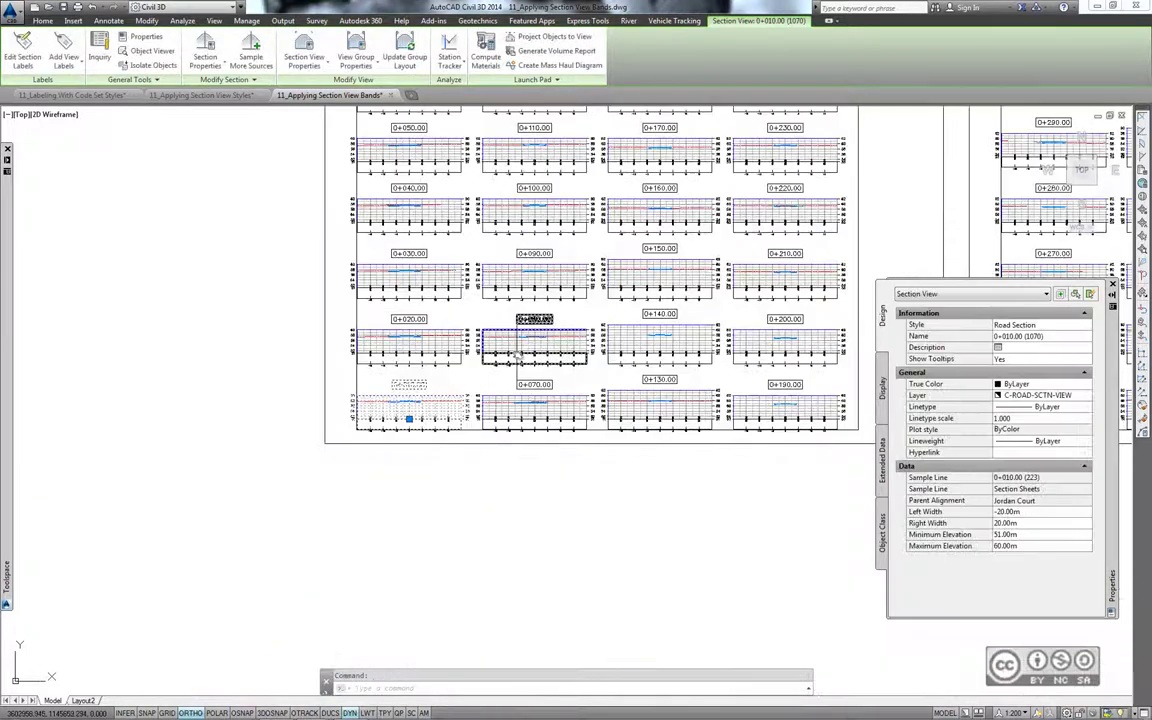
pyautogui.scroll(2, 483, 420)
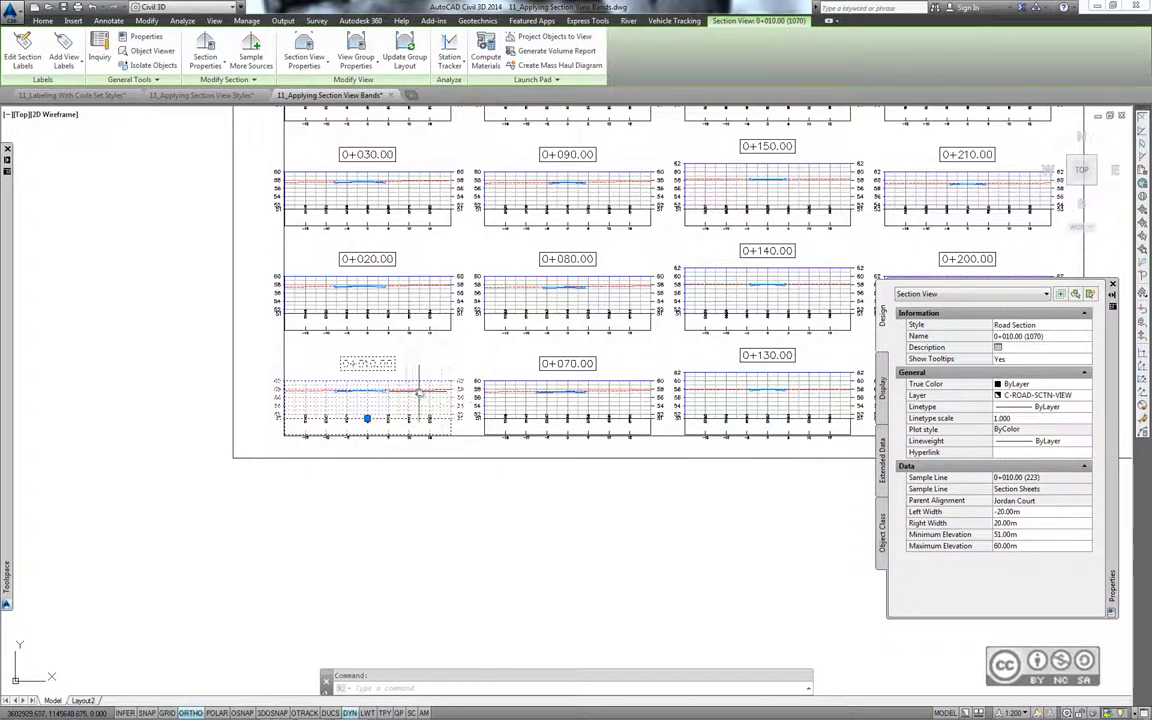
pyautogui.scroll(2, 330, 405)
pyautogui.scroll(1, 334, 329)
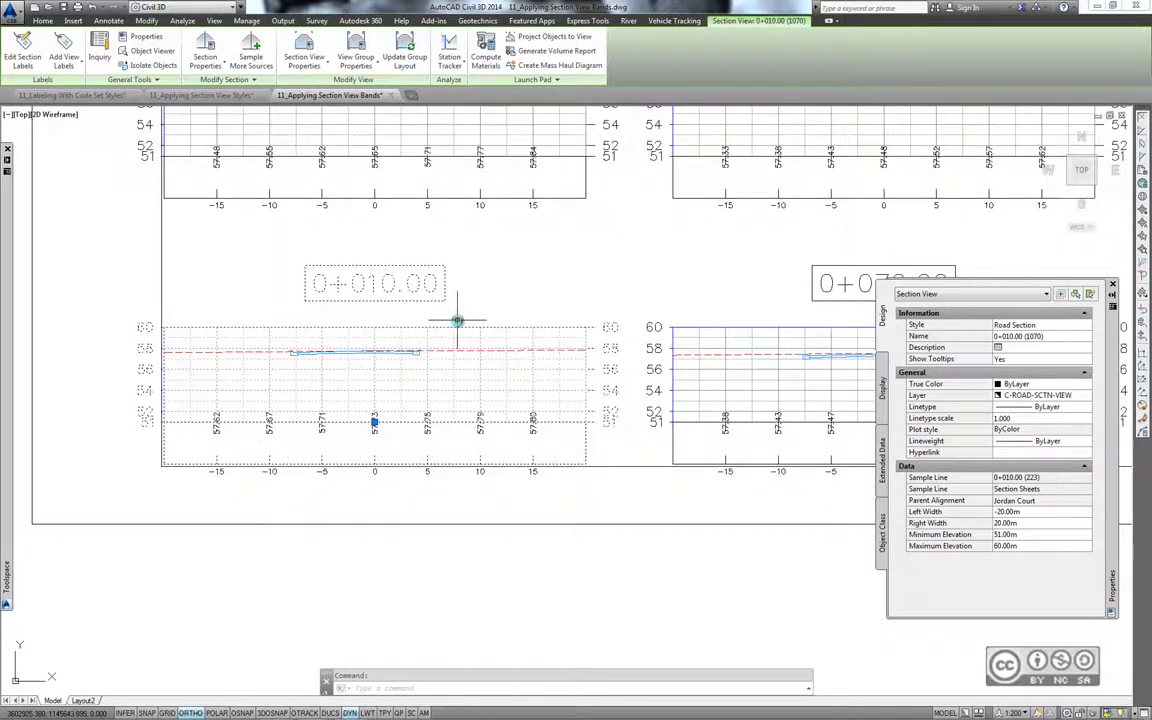
pyautogui.scroll(-5, 458, 321)
pyautogui.scroll(1, 432, 419)
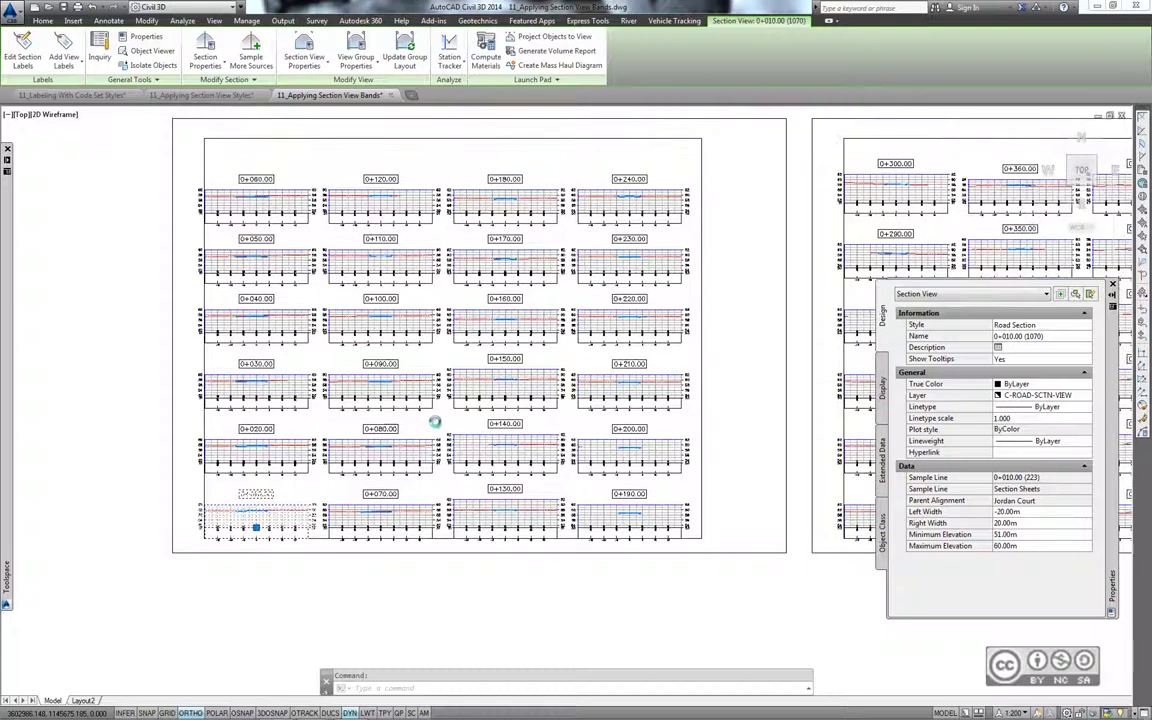
pyautogui.scroll(1, 453, 405)
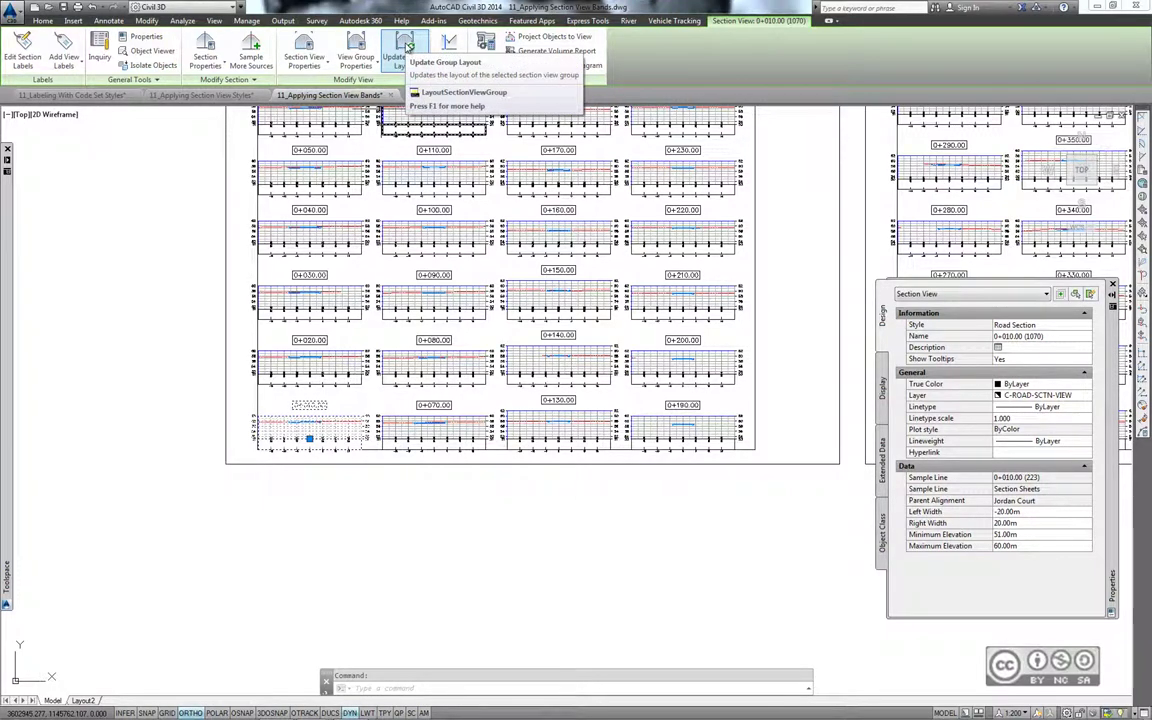
# - Update the group layout so the sections refit the sheets
pyautogui.click(407, 47)
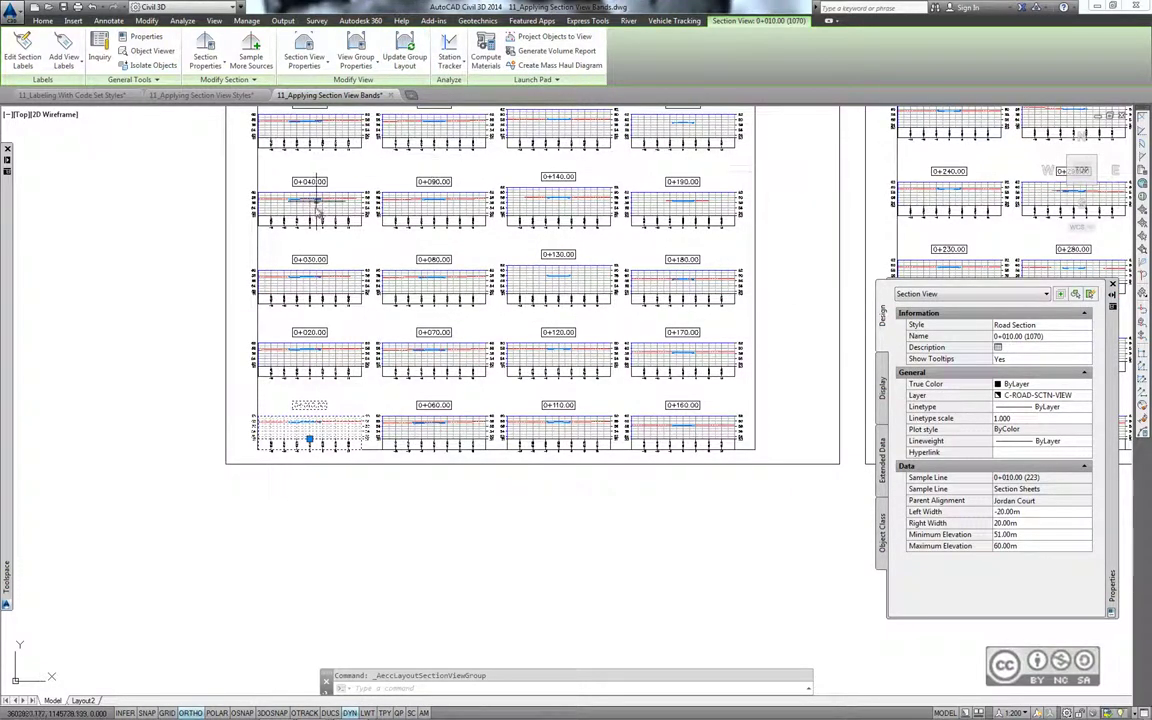
pyautogui.scroll(-4, 242, 260)
pyautogui.moveTo(458, 288); pyautogui.dragTo(400, 276, button='middle')
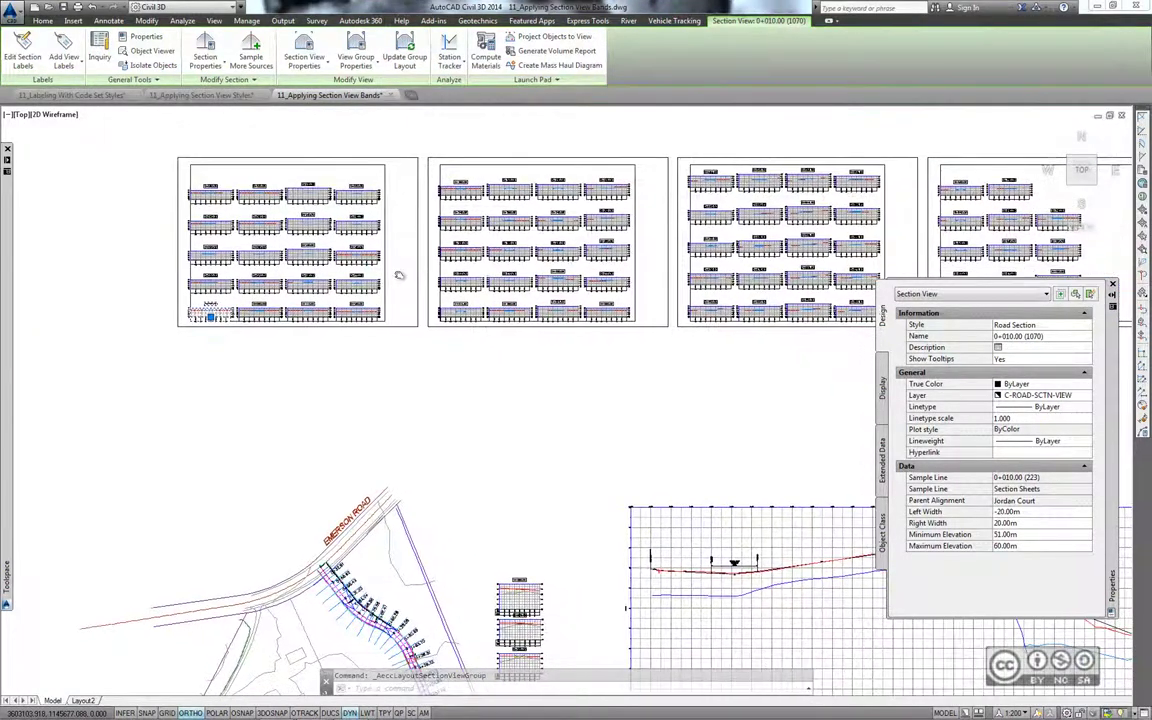
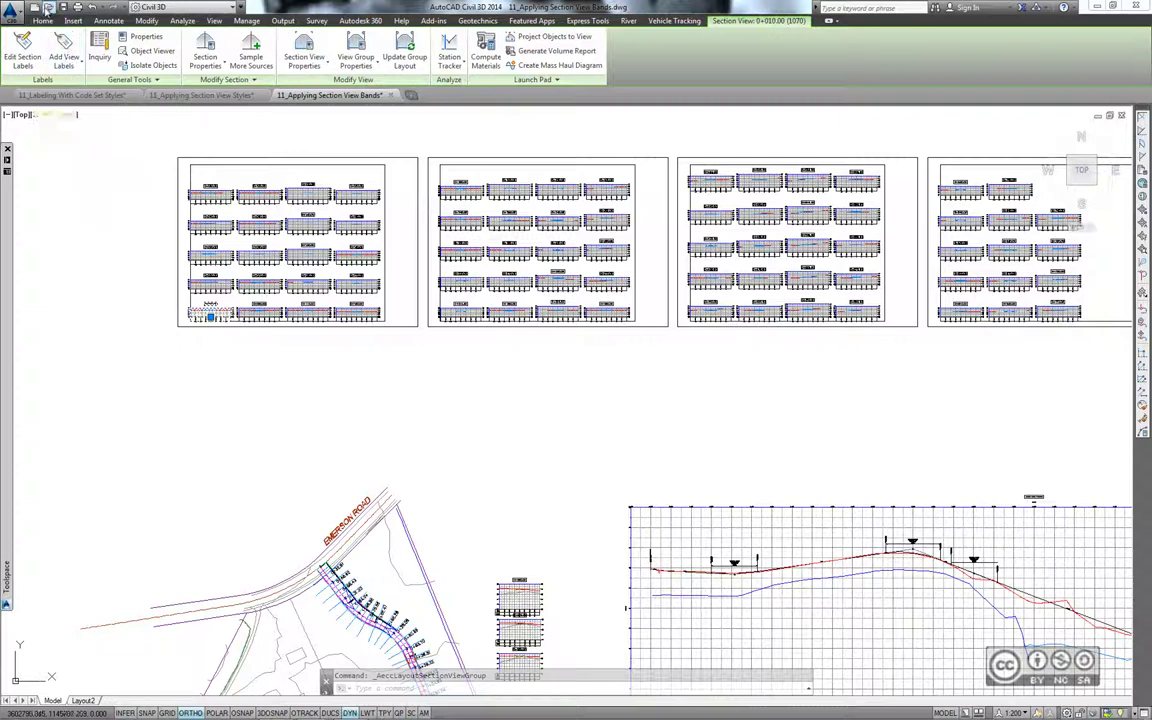
# - Open 11_Applying Group Plot Styles.dwg and pan to show its section view sheets
pyautogui.click(46, 8)
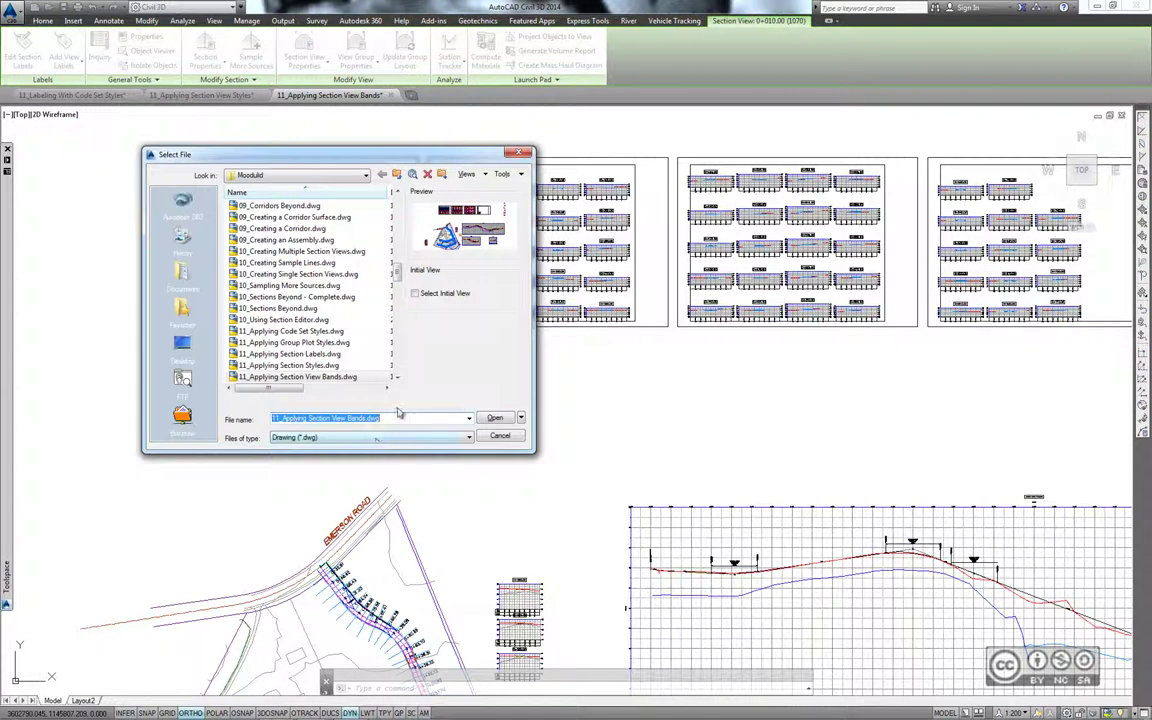
pyautogui.click(290, 251)
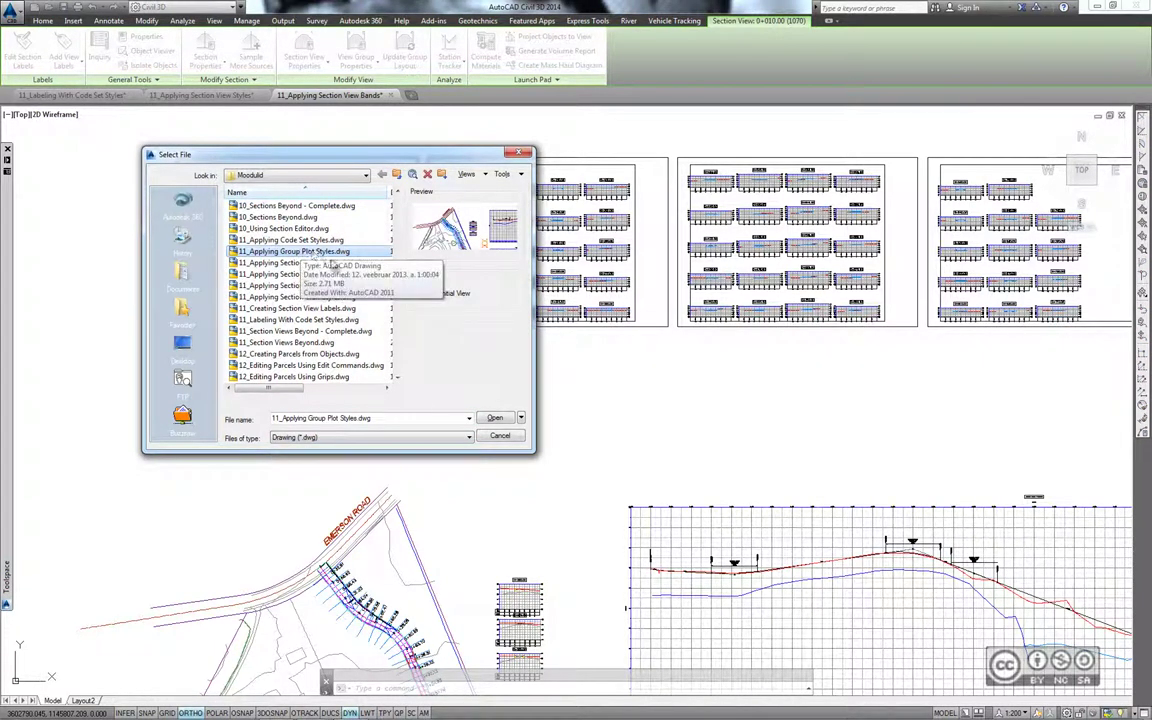
pyautogui.click(496, 418)
pyautogui.moveTo(398, 334); pyautogui.dragTo(414, 566, button='middle')
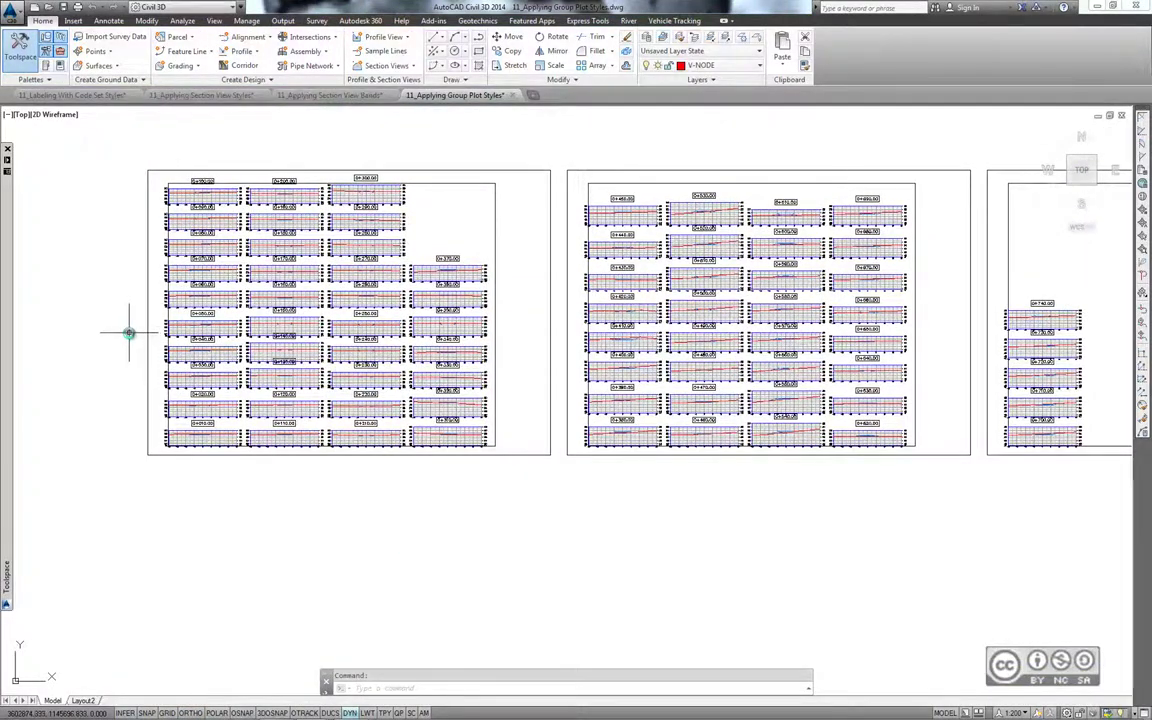
# - Switch the 0+010.00 section view group to the Left To Right - Top Down plot style and re-plot
pyautogui.click(202, 442)
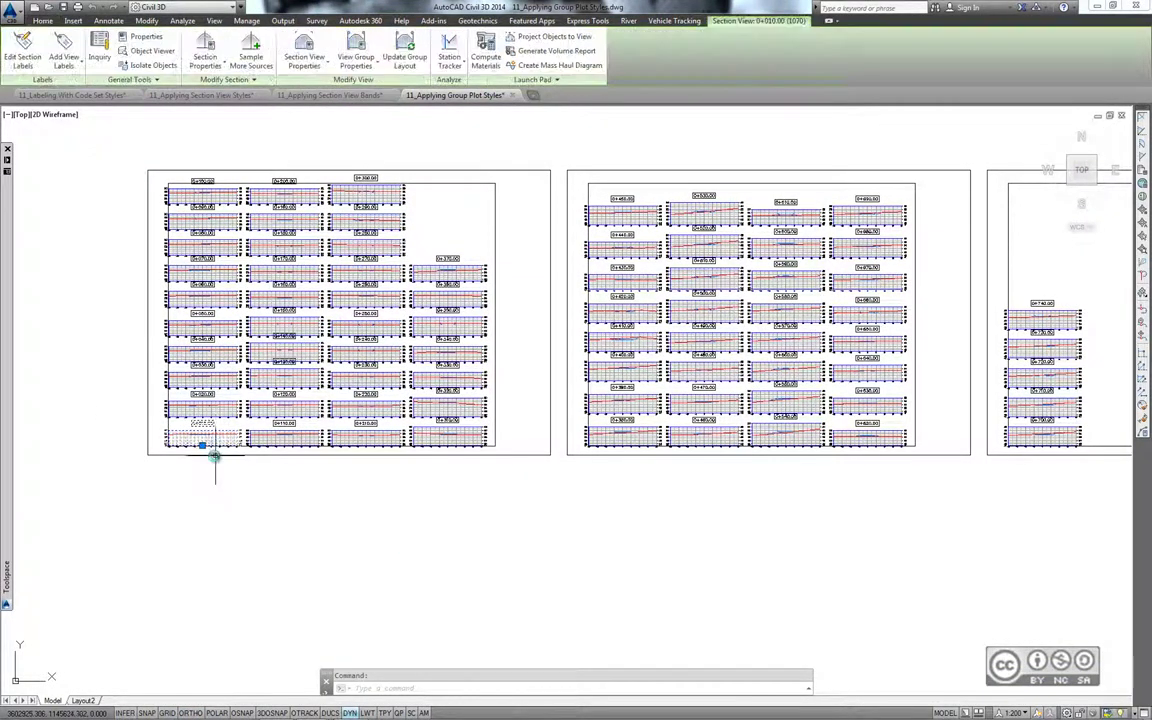
pyautogui.click(356, 55)
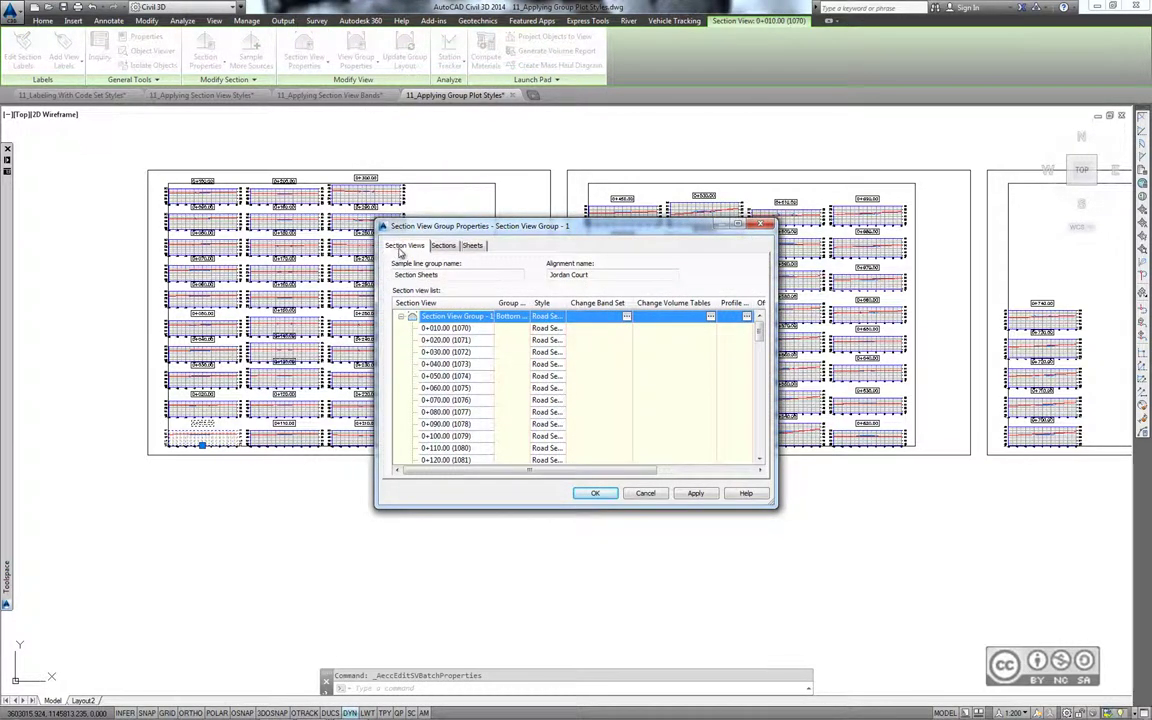
pyautogui.doubleClick(527, 302)
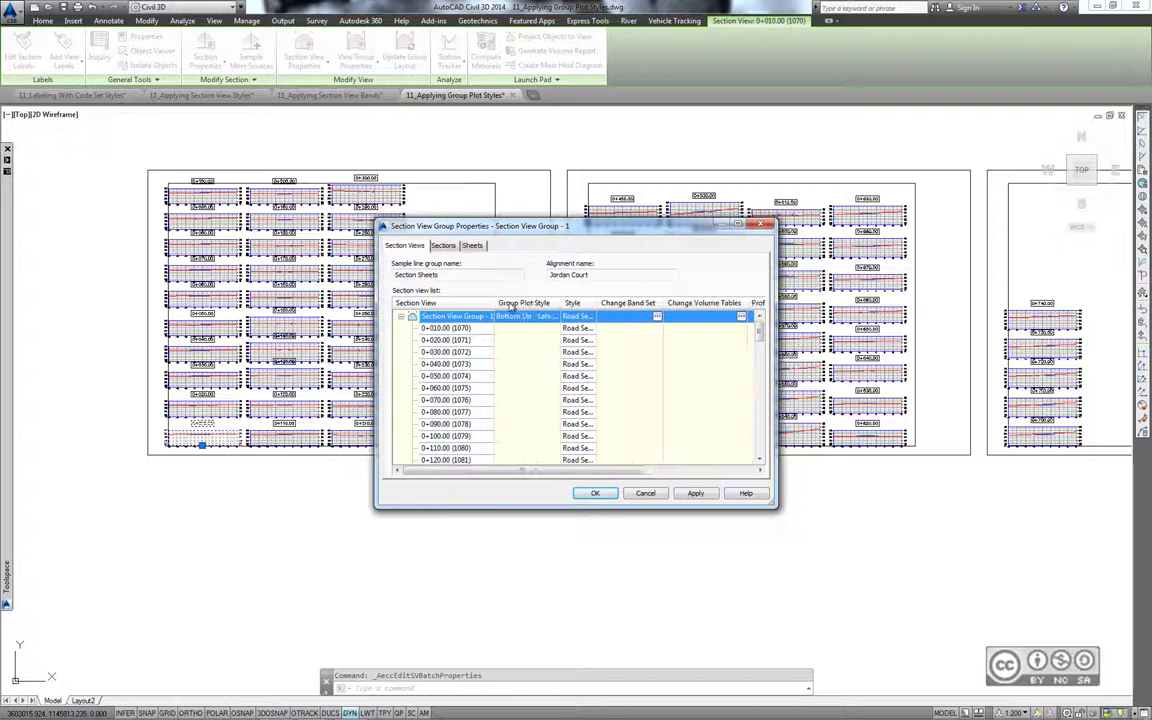
pyautogui.click(527, 316)
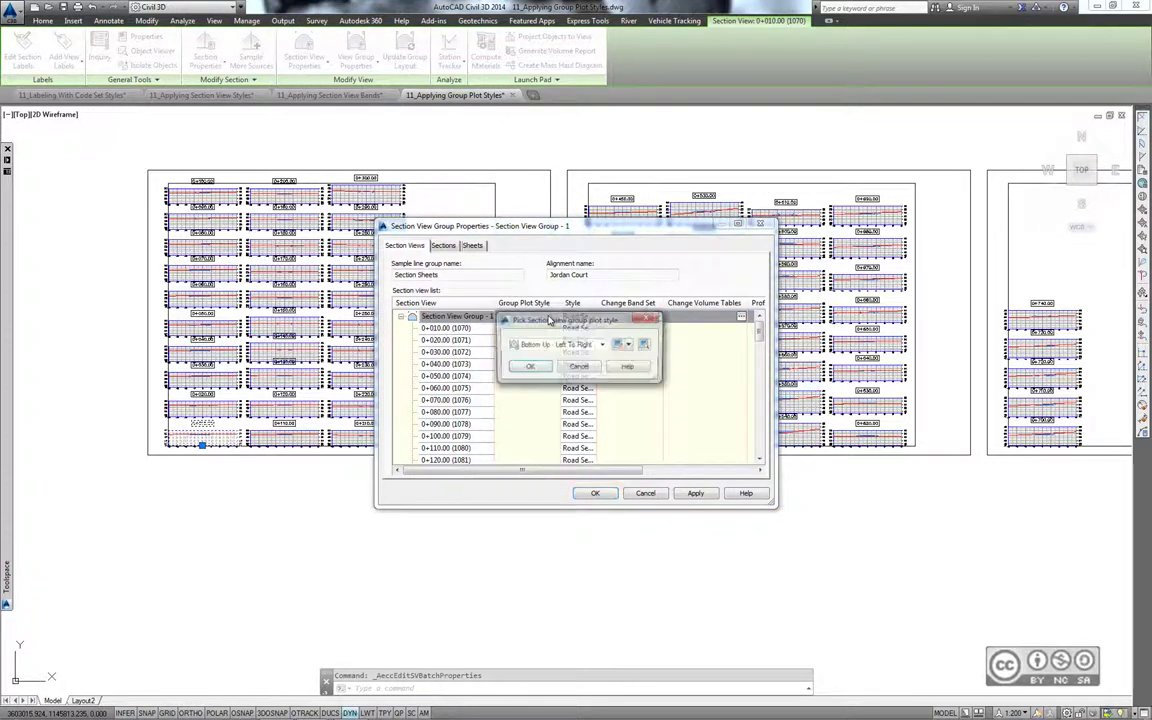
pyautogui.click(545, 346)
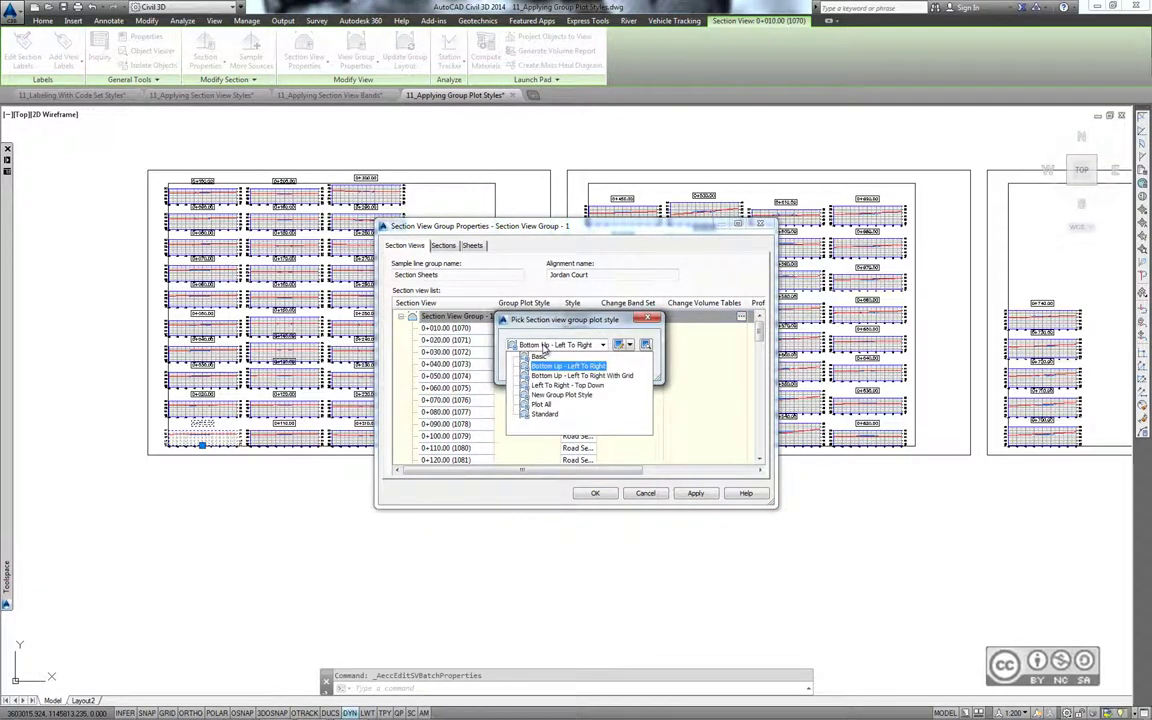
pyautogui.click(572, 387)
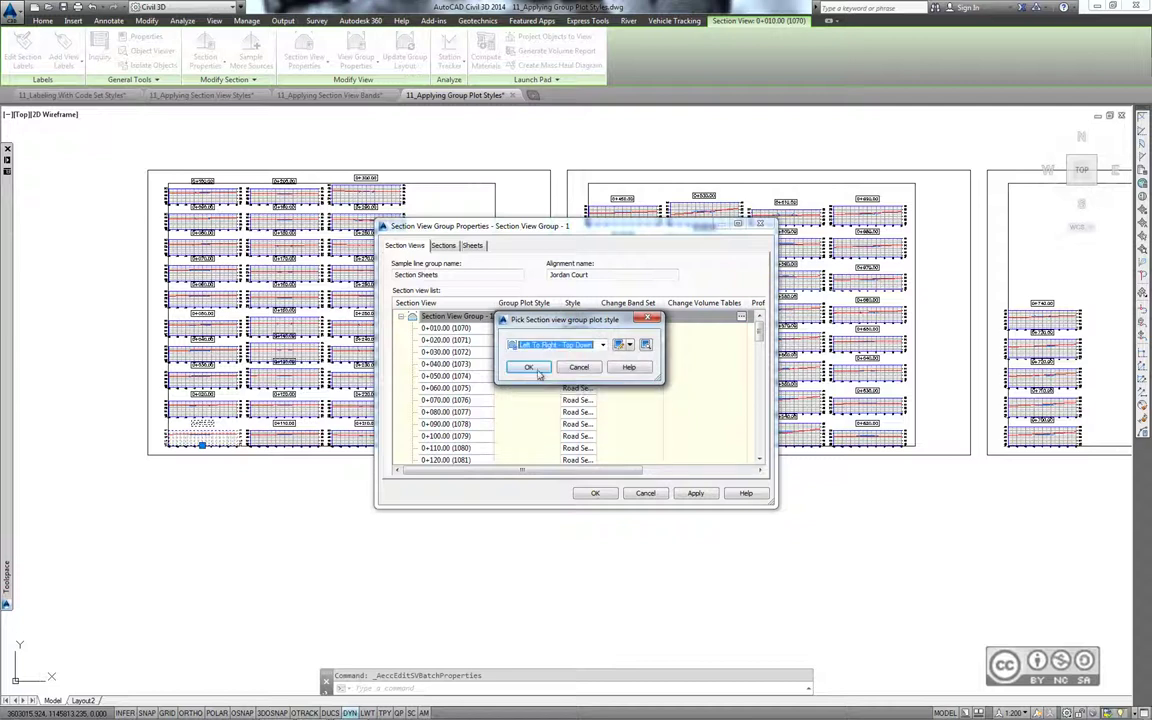
pyautogui.click(527, 367)
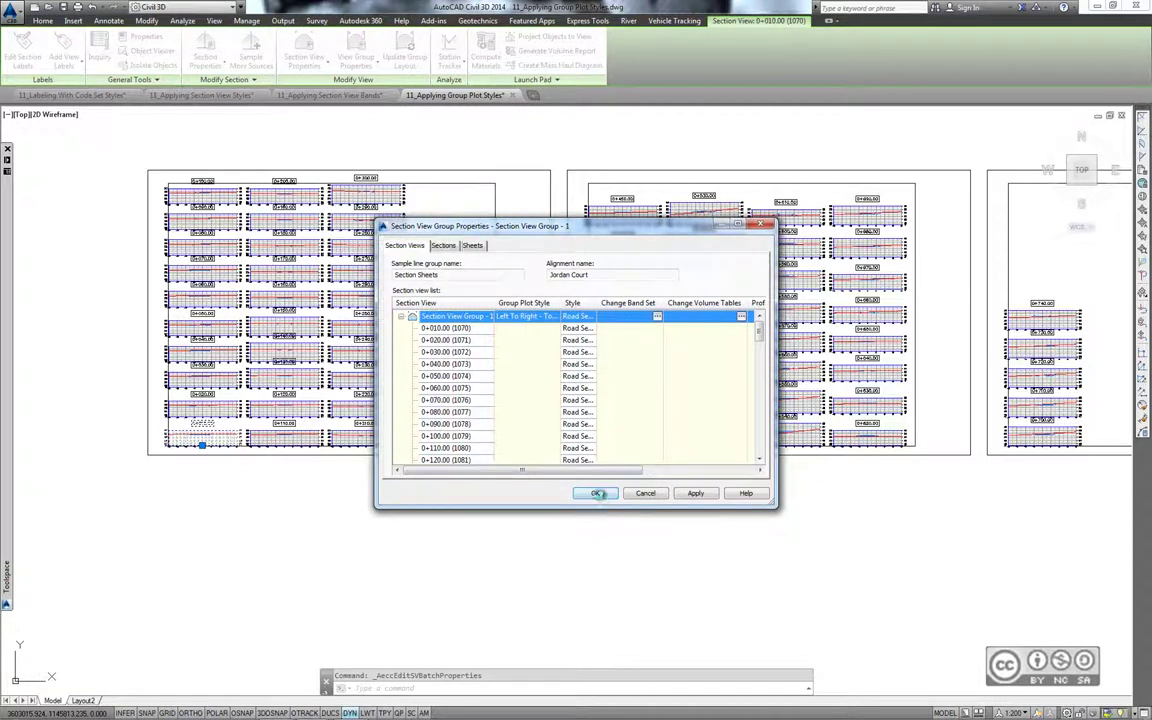
pyautogui.click(595, 494)
pyautogui.scroll(3, 127, 193)
# - Clear the selection, pan to the first sheet, and select section view 0+010.00
pyautogui.press('Escape')
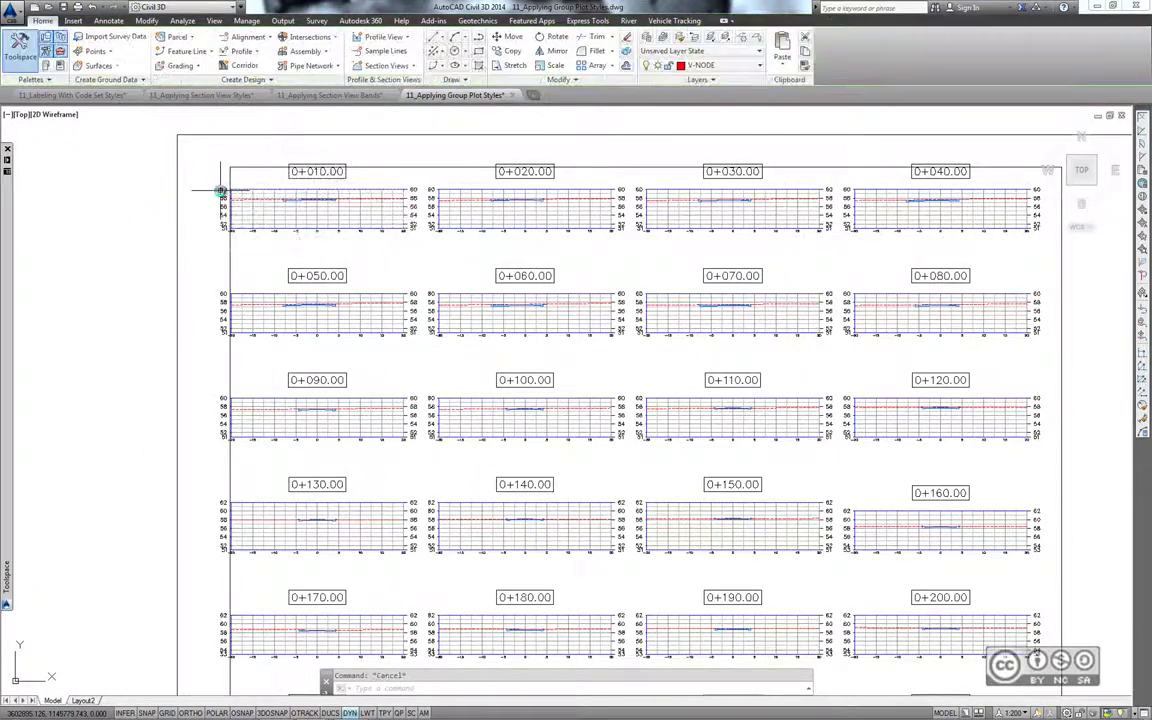
pyautogui.moveTo(367, 258); pyautogui.dragTo(280, 265, button='middle')
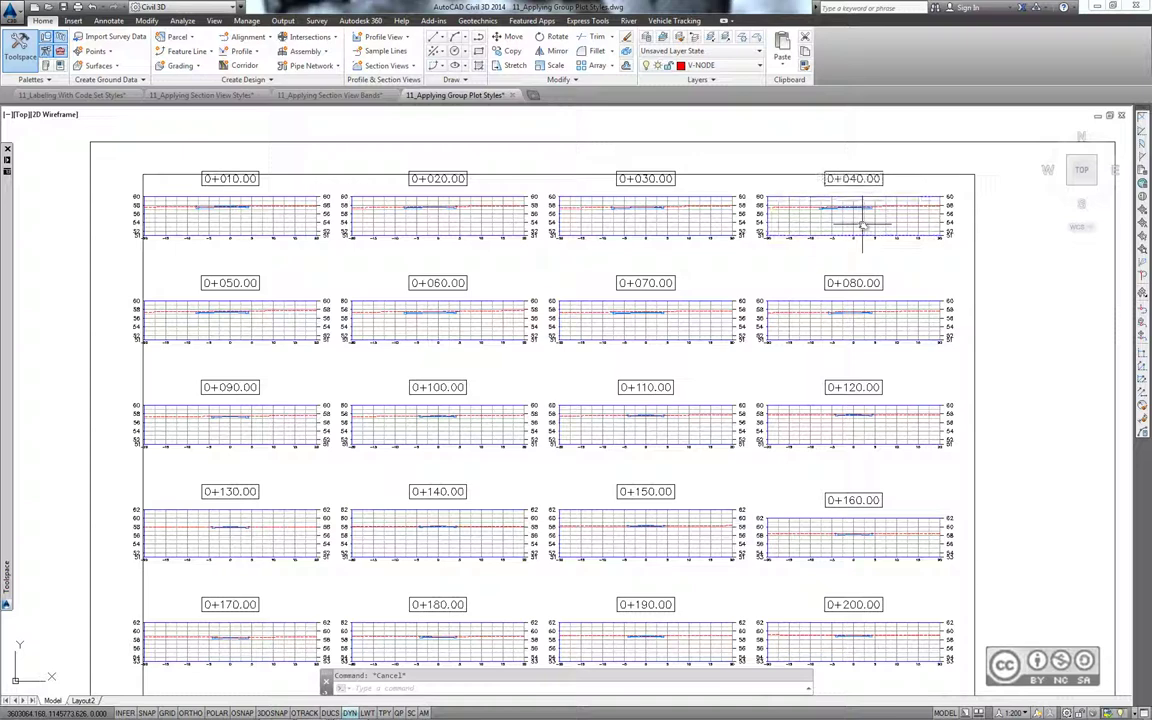
pyautogui.click(279, 222)
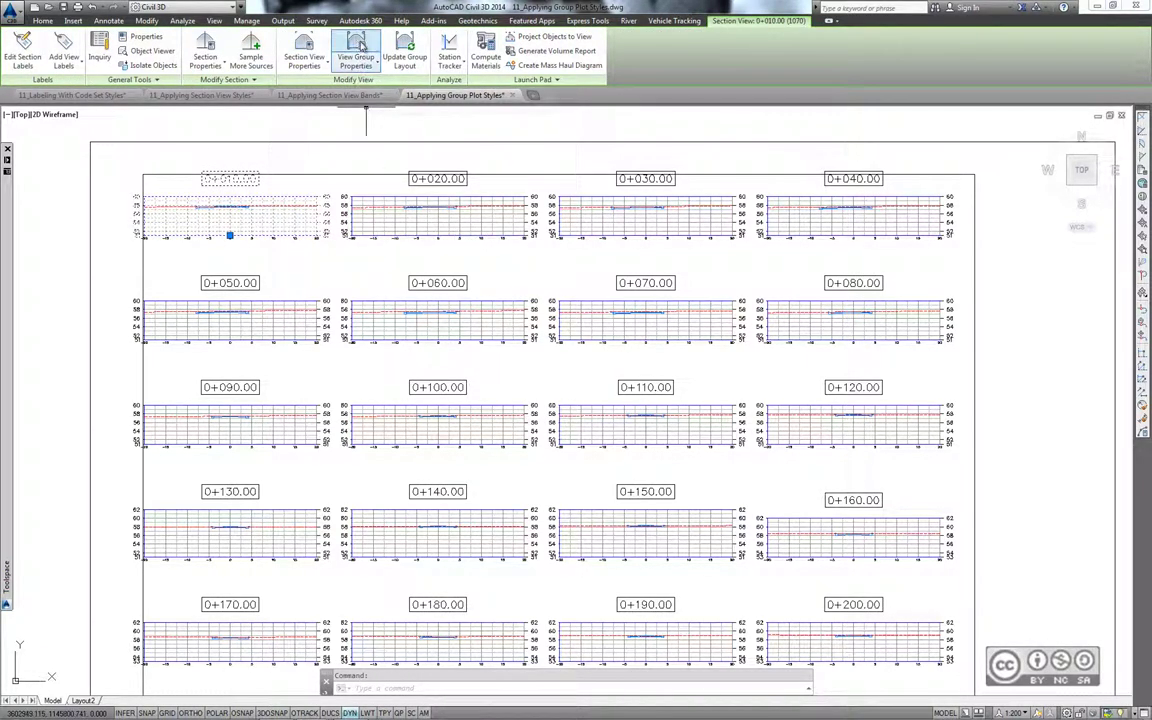
# - In the group properties, set the group plot style to Bottom Up - Left To Right With Grid
pyautogui.click(357, 45)
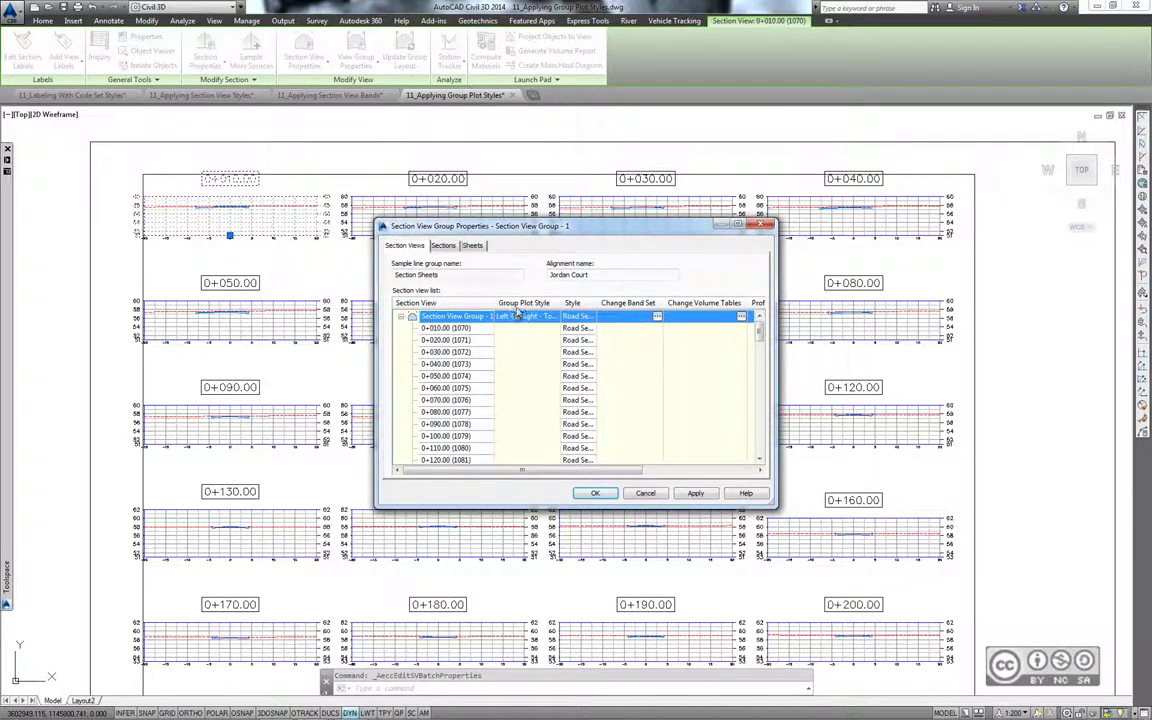
pyautogui.click(549, 317)
pyautogui.click(551, 318)
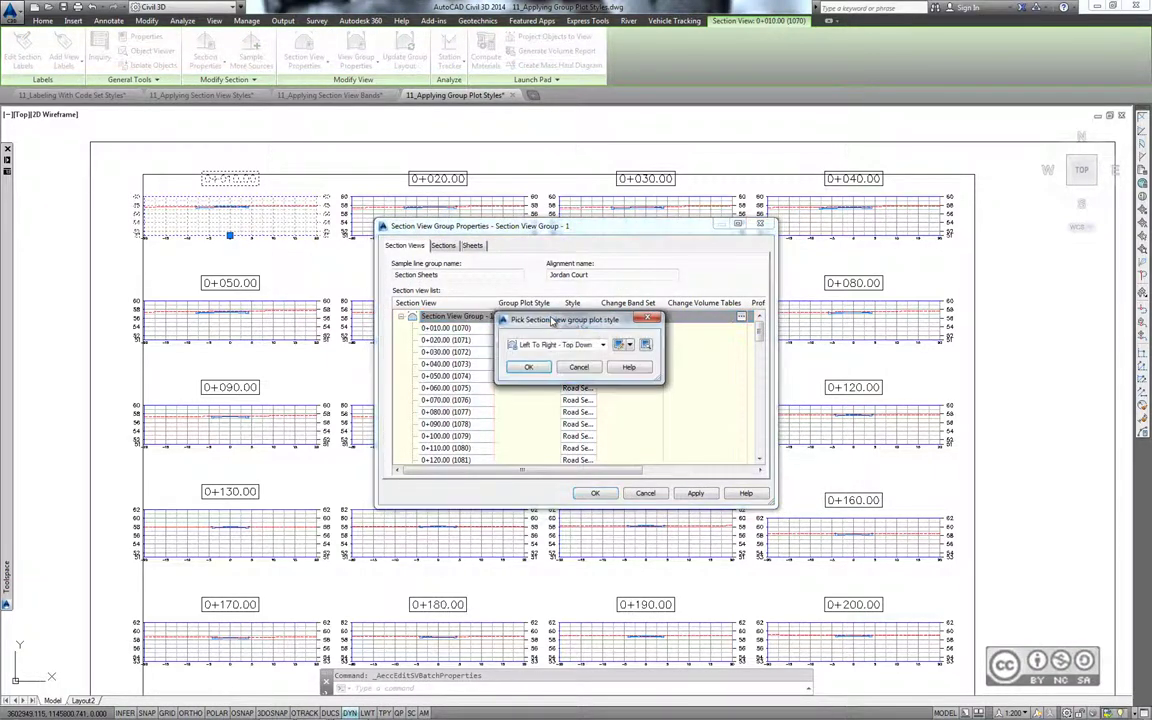
pyautogui.click(546, 345)
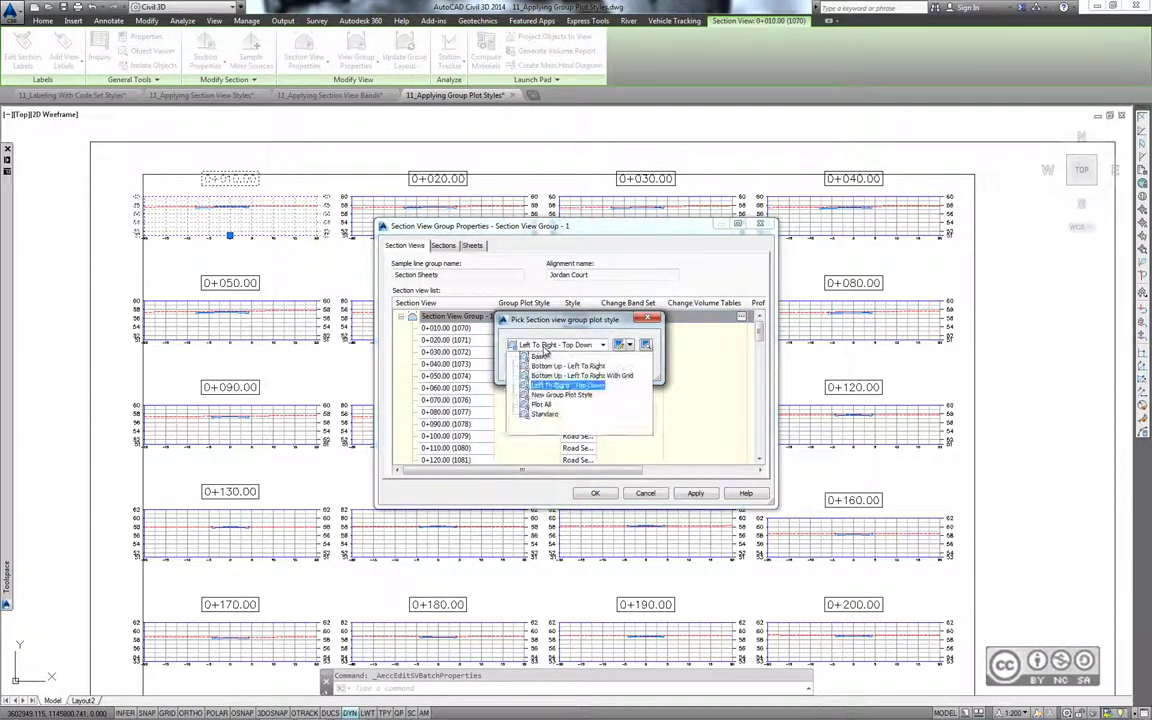
pyautogui.click(553, 376)
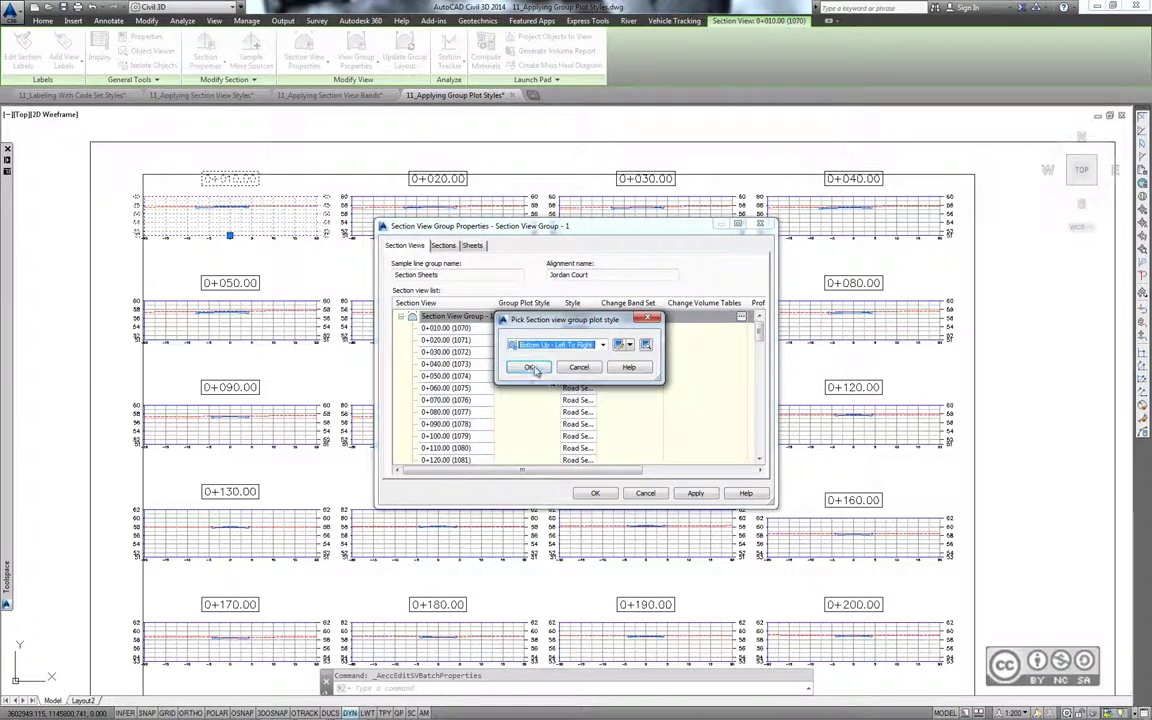
pyautogui.click(533, 365)
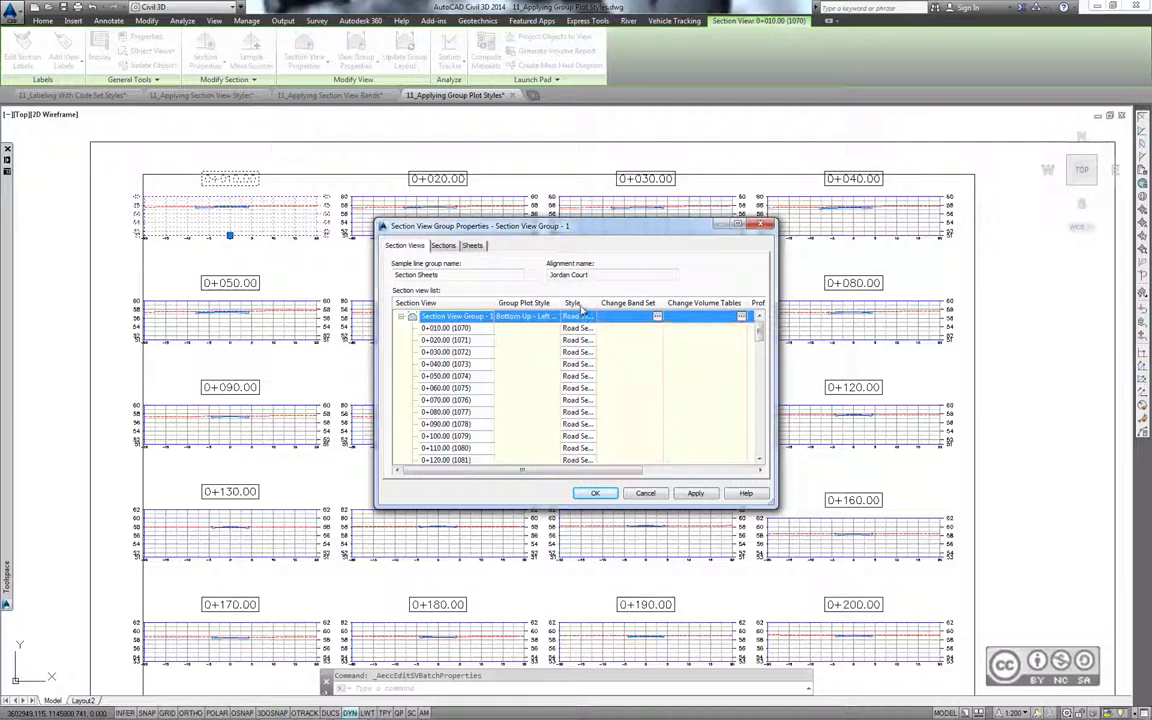
# - Set the section view style for all views to Design 1V - No Grid
pyautogui.click(589, 316)
pyautogui.click(583, 347)
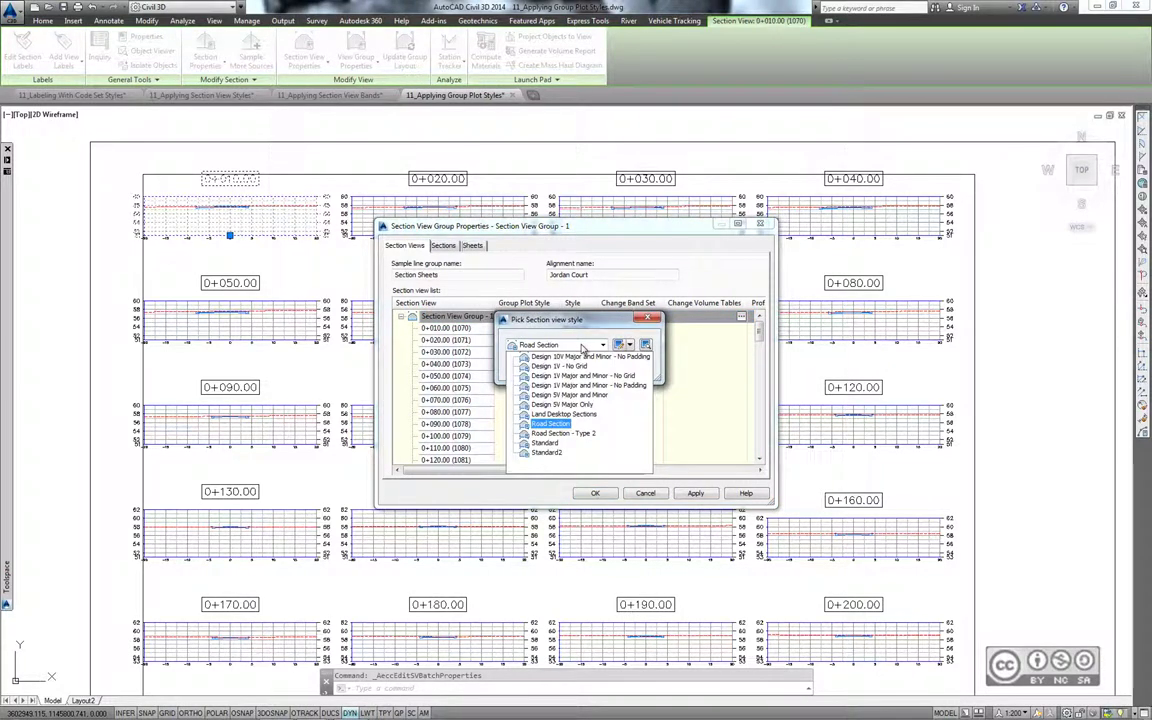
pyautogui.click(558, 366)
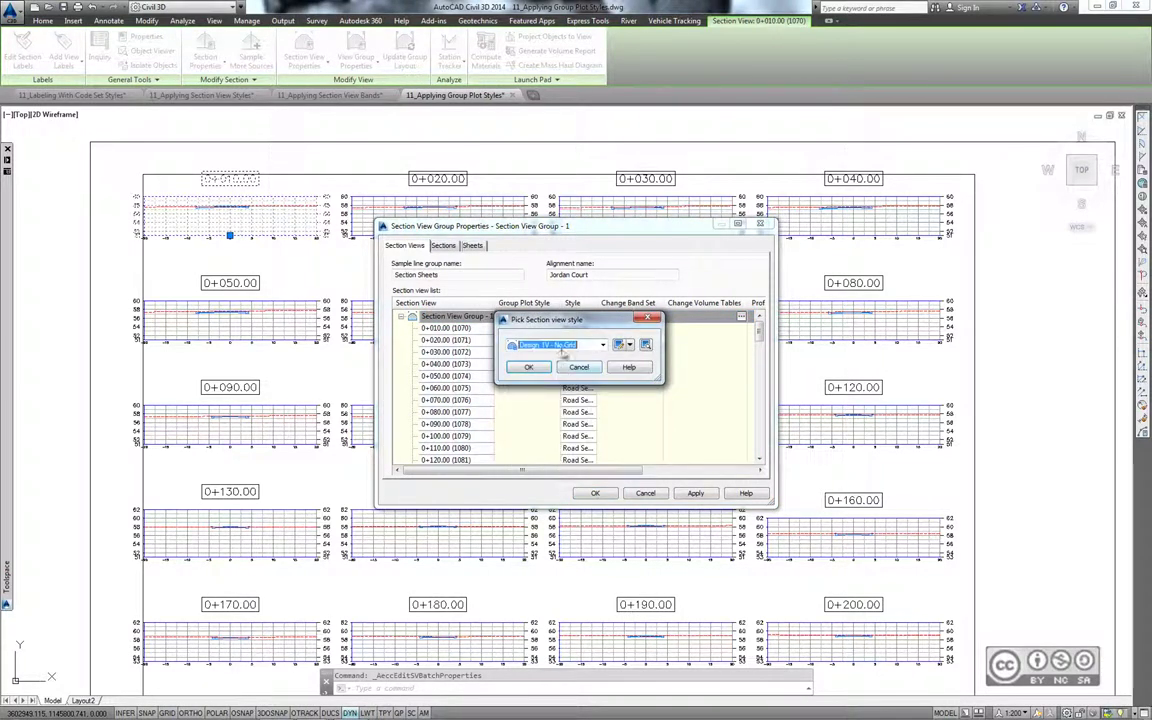
pyautogui.click(536, 369)
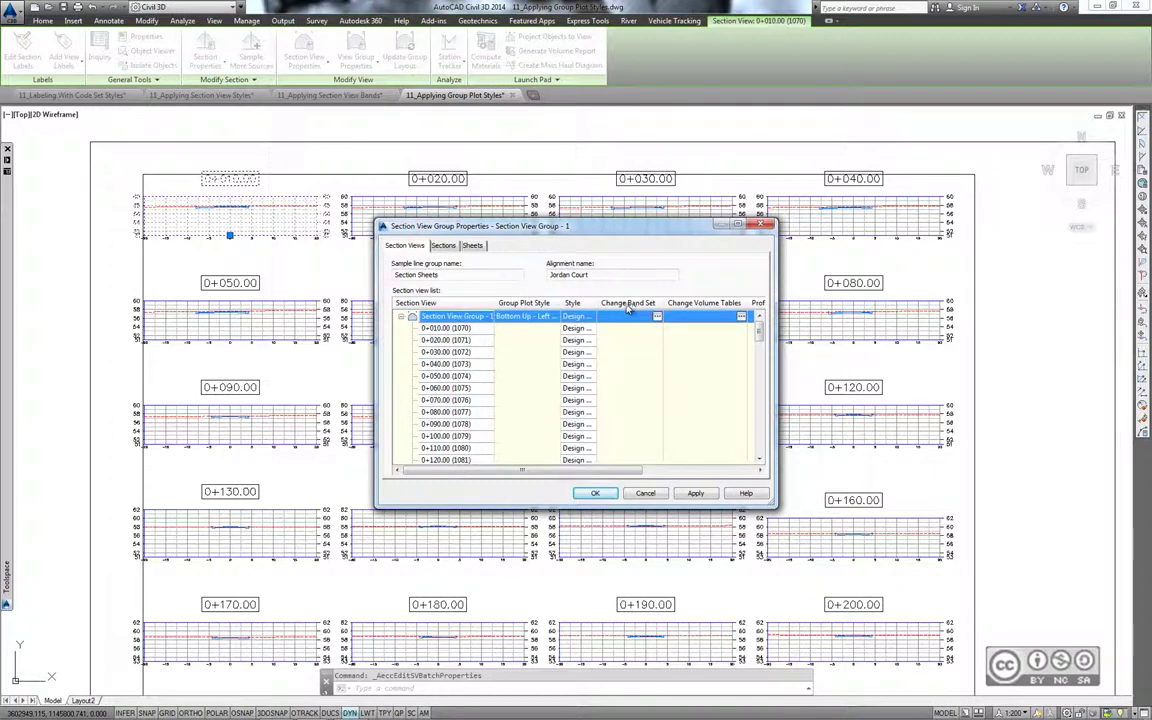
# - Delete the Section Data band from the group's band set and apply to re-plot the sheets
pyautogui.click(657, 316)
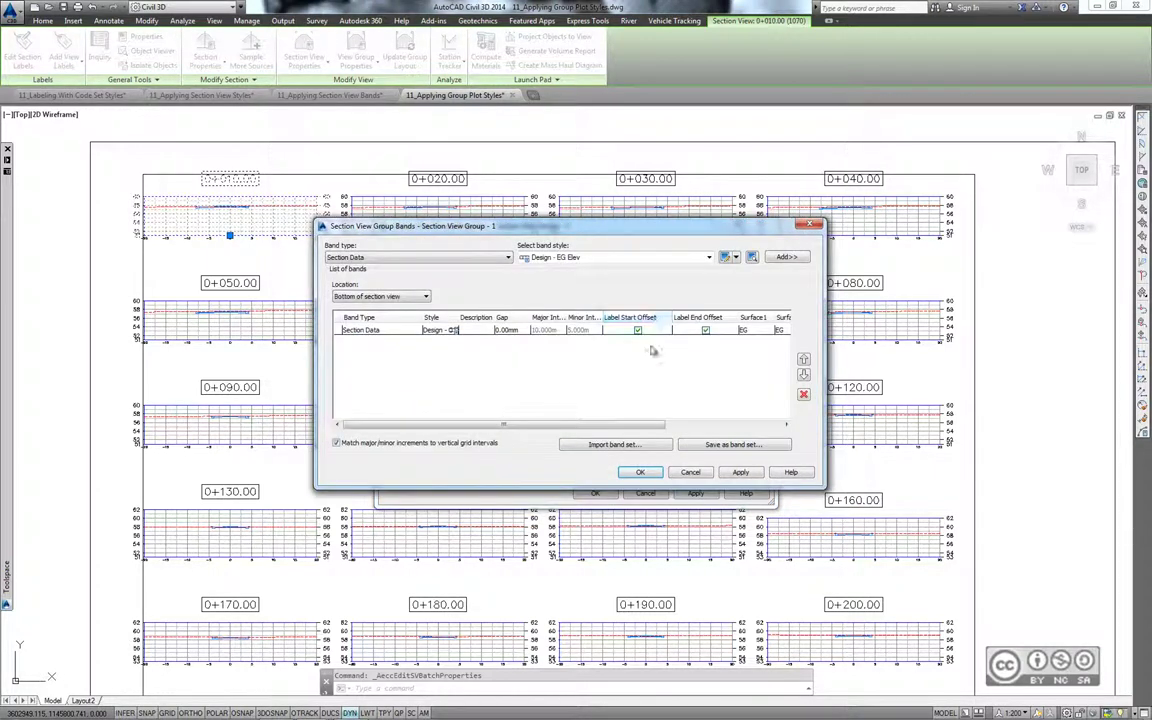
pyautogui.click(372, 331)
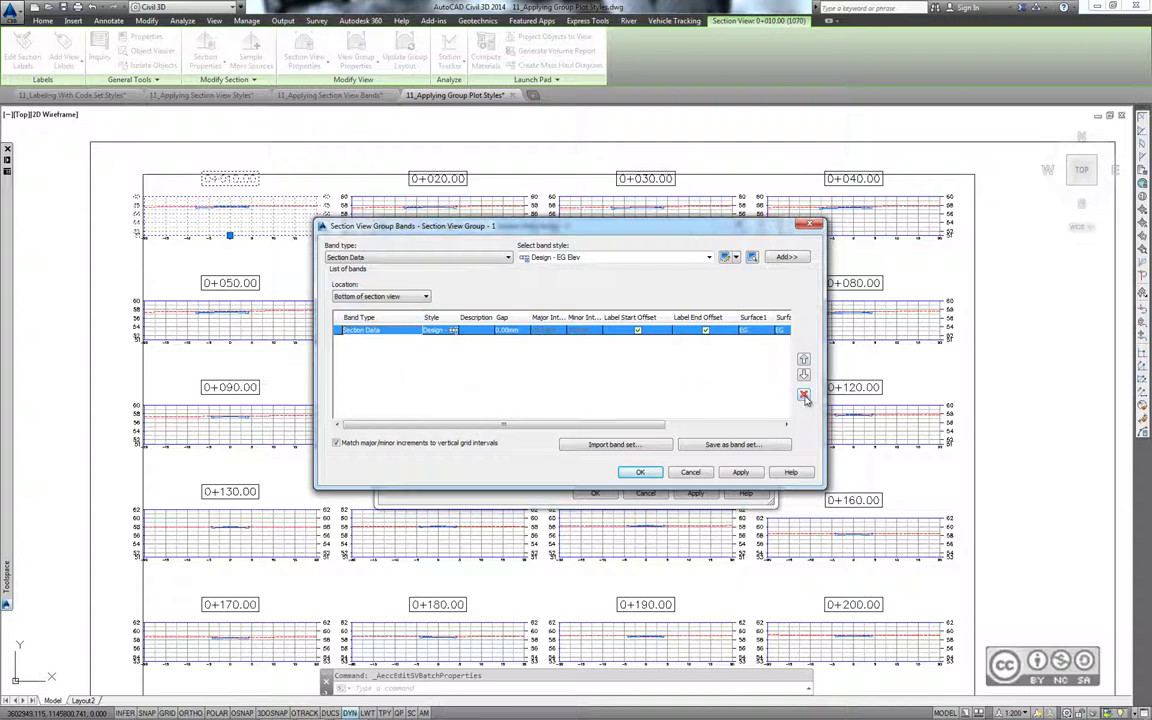
pyautogui.click(805, 398)
pyautogui.click(640, 472)
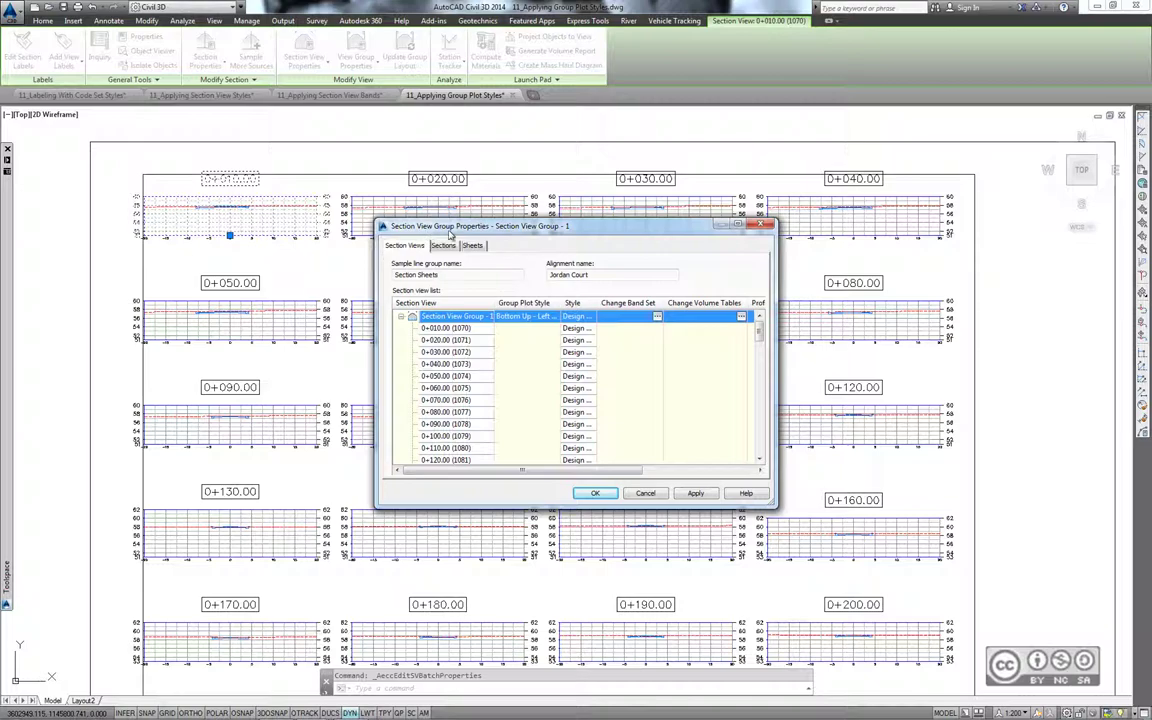
pyautogui.click(595, 493)
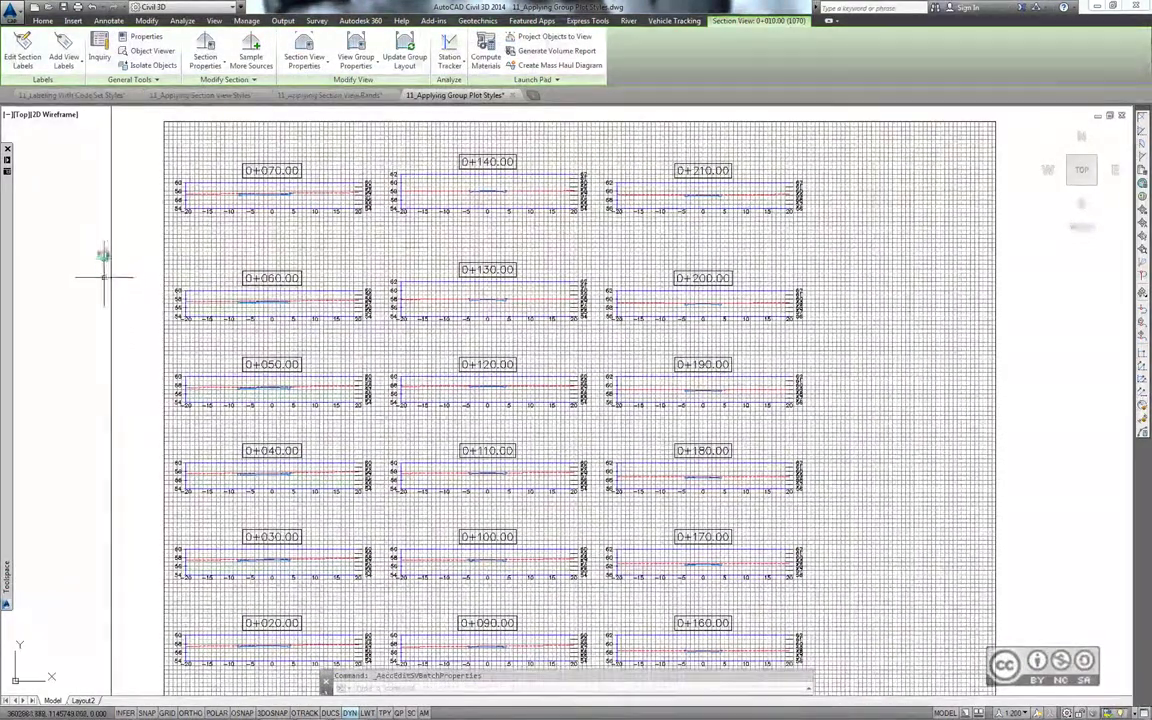
# - Select section view 0+070.00, update the group layout, and inspect the three resulting sheets
pyautogui.scroll(2, 103, 260)
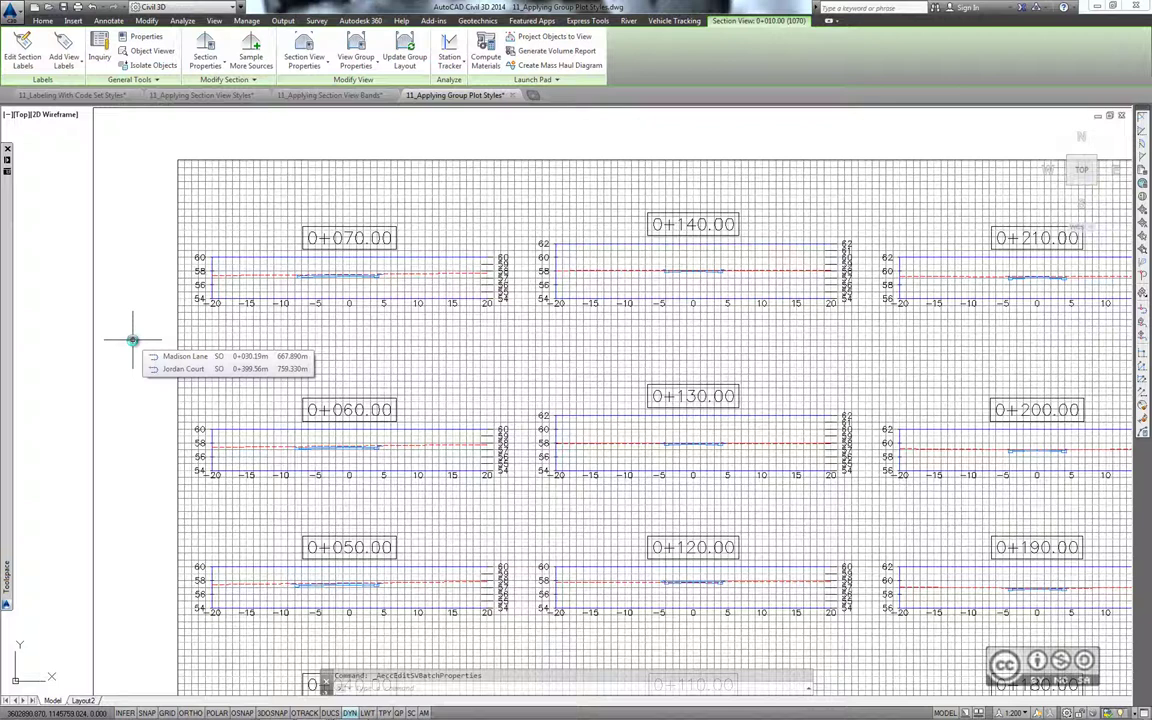
pyautogui.moveTo(130, 287)
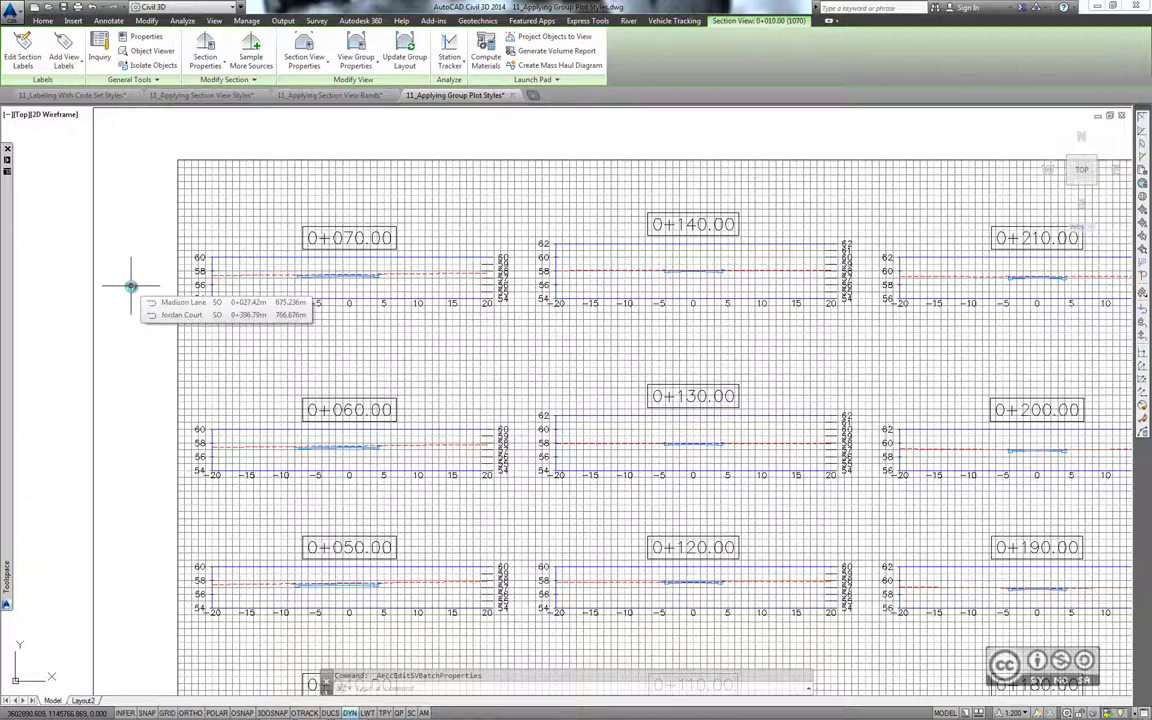
pyautogui.scroll(2, 216, 268)
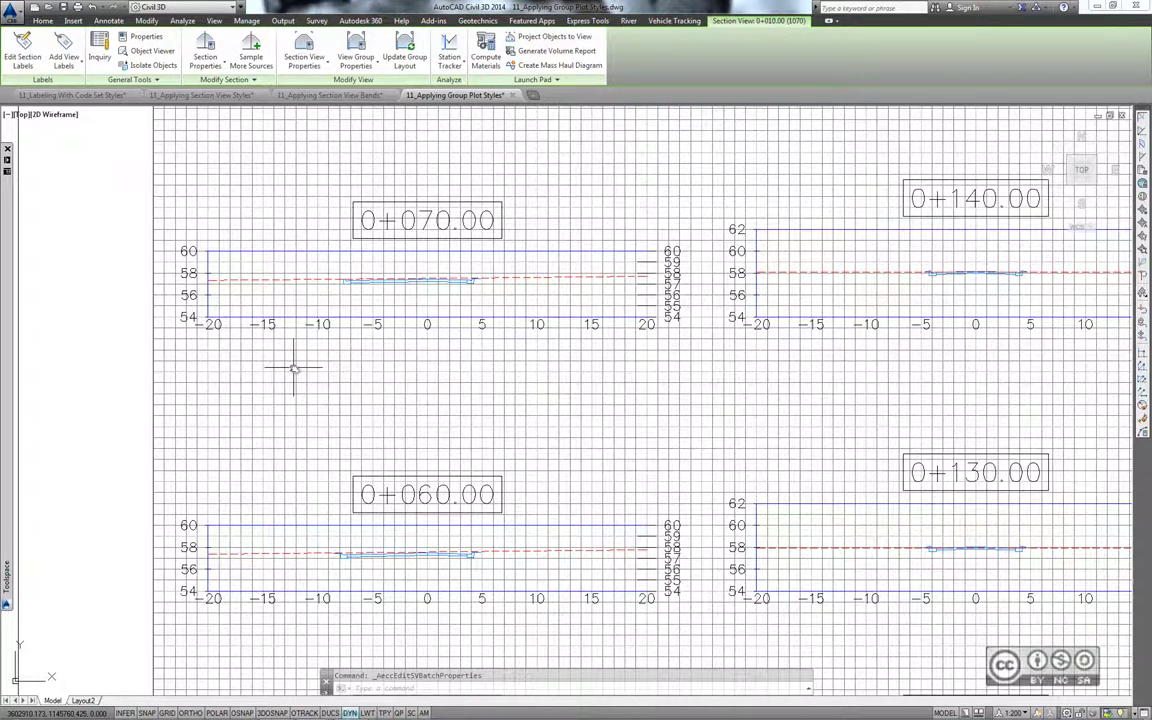
pyautogui.click(296, 300)
pyautogui.scroll(-3, 301, 234)
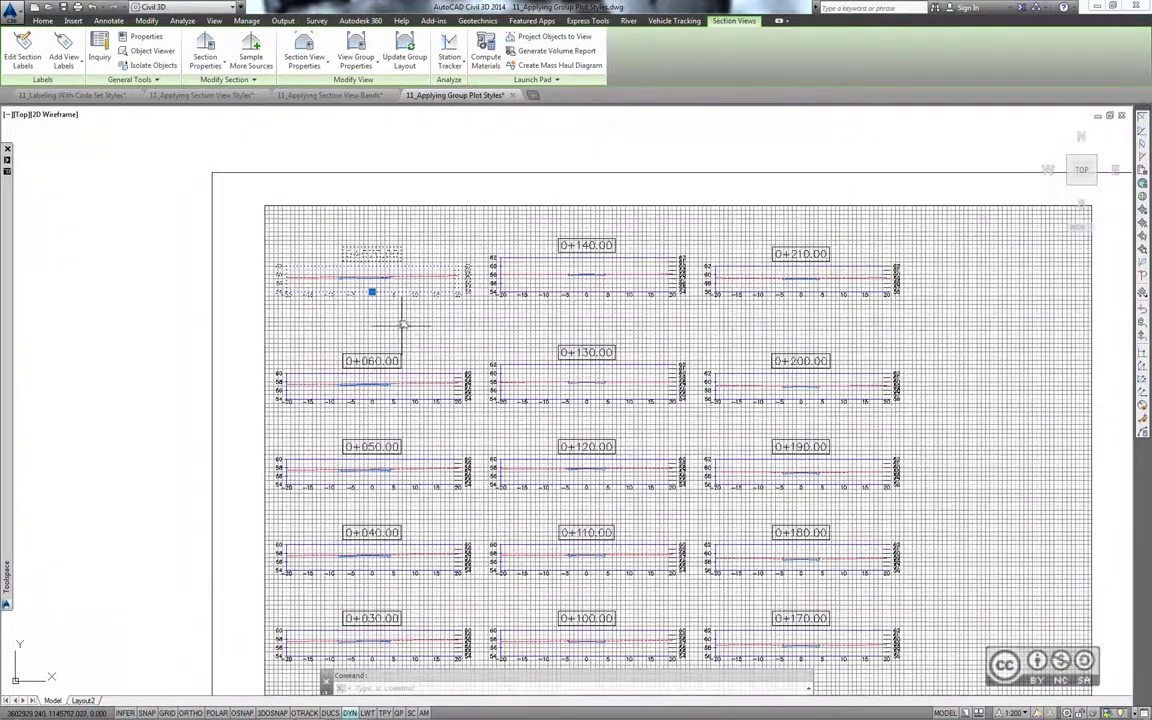
pyautogui.click(406, 46)
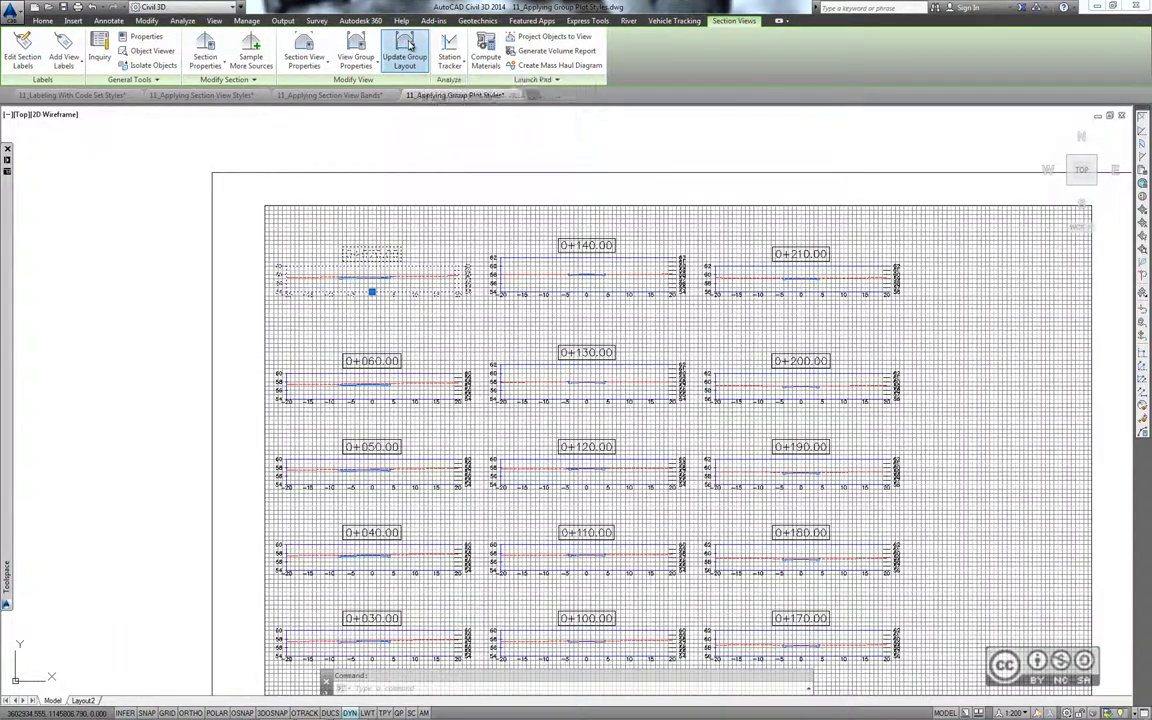
pyautogui.scroll(-2, 400, 220)
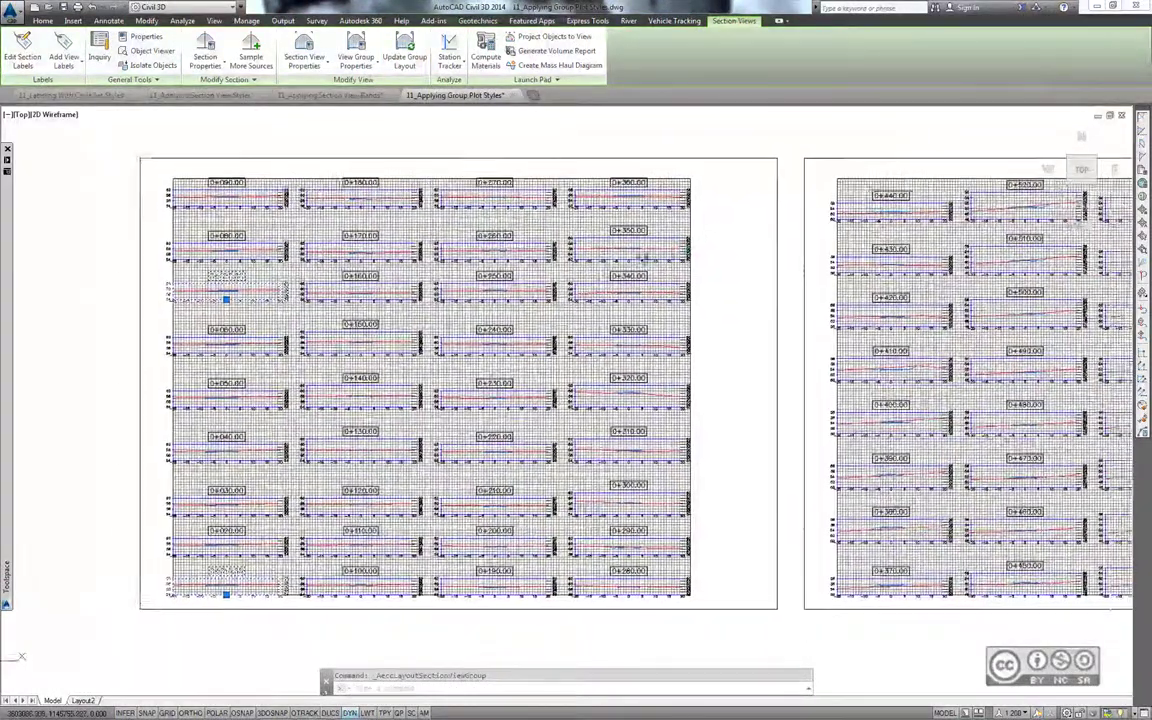
pyautogui.moveTo(758, 323); pyautogui.dragTo(630, 303, button='middle')
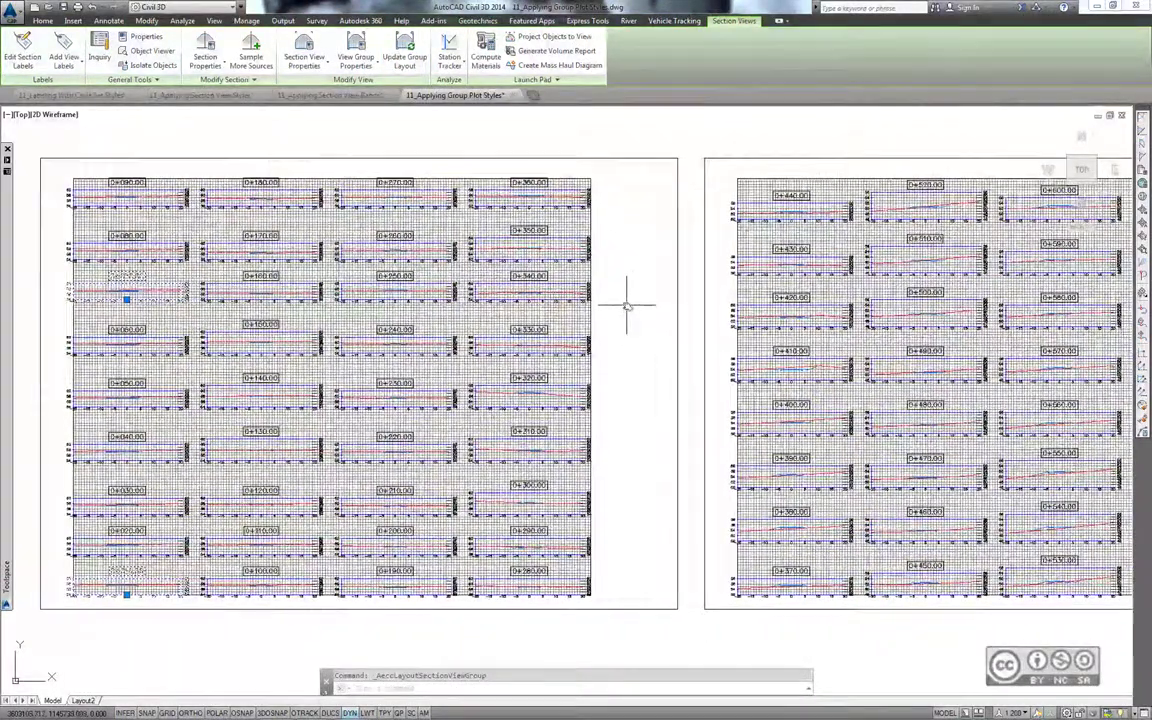
pyautogui.scroll(-2, 442, 296)
pyautogui.scroll(-2, 447, 312)
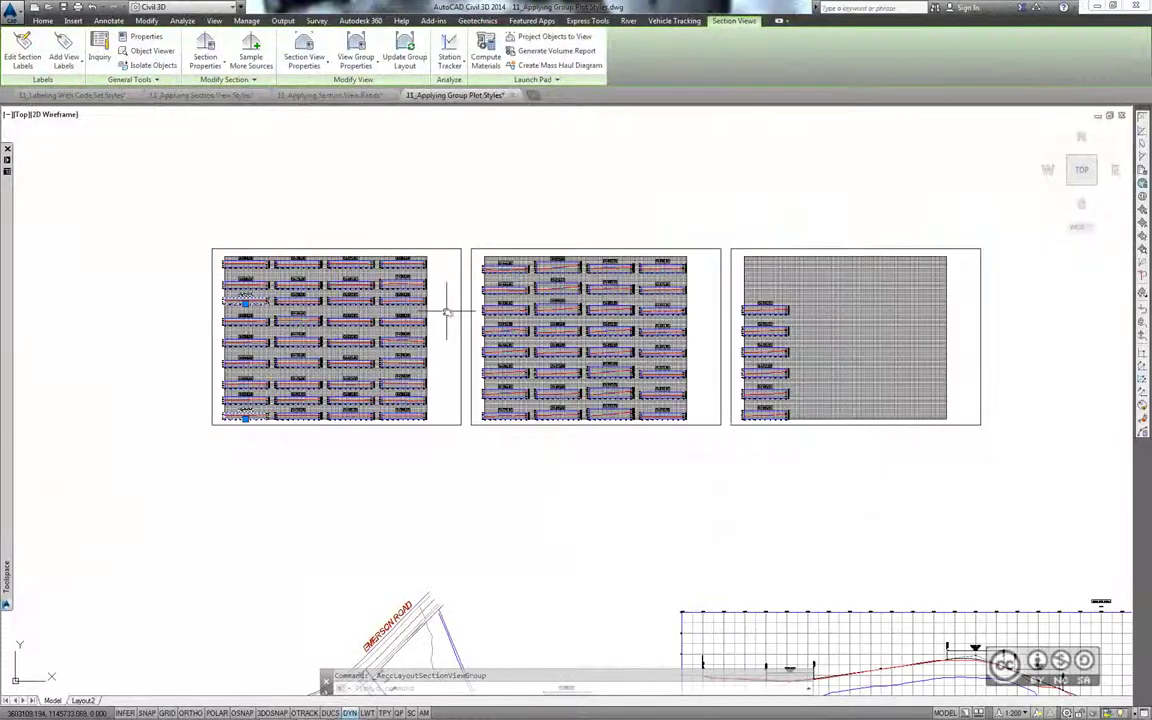
pyautogui.scroll(2, 447, 312)
pyautogui.scroll(1, 420, 296)
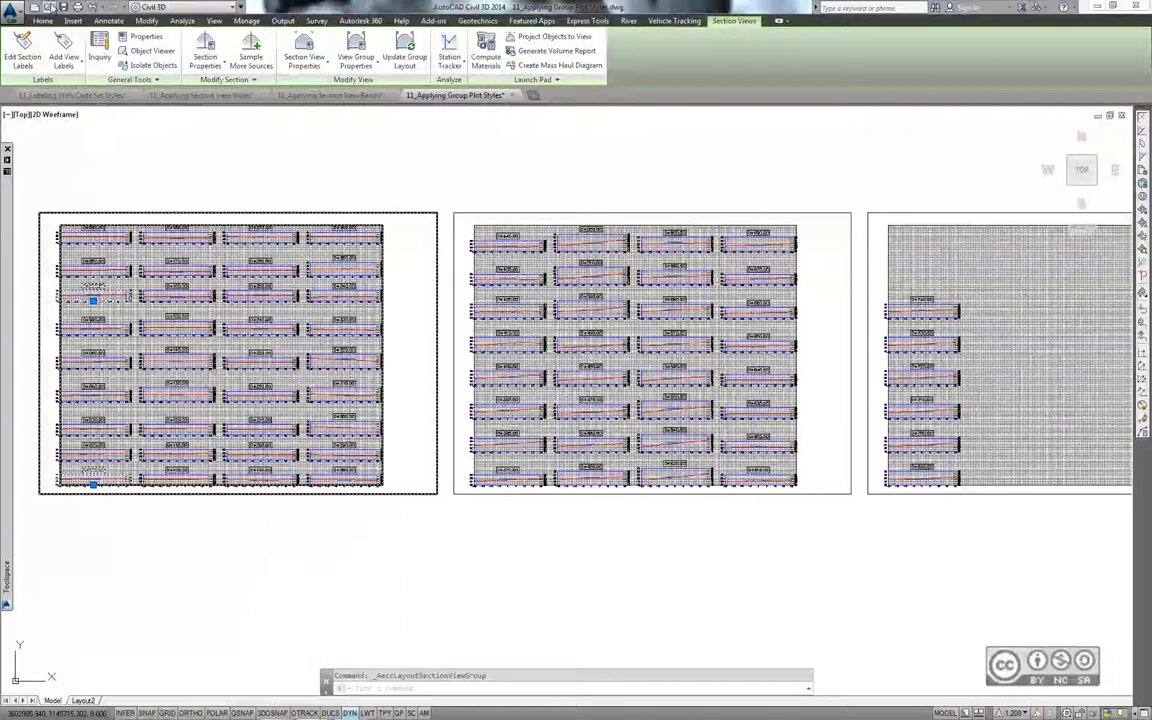
# - Open 11_Creating Section View Labels.dwg from the Select File dialog
pyautogui.click(48, 6)
pyautogui.scroll(-1, 399, 381)
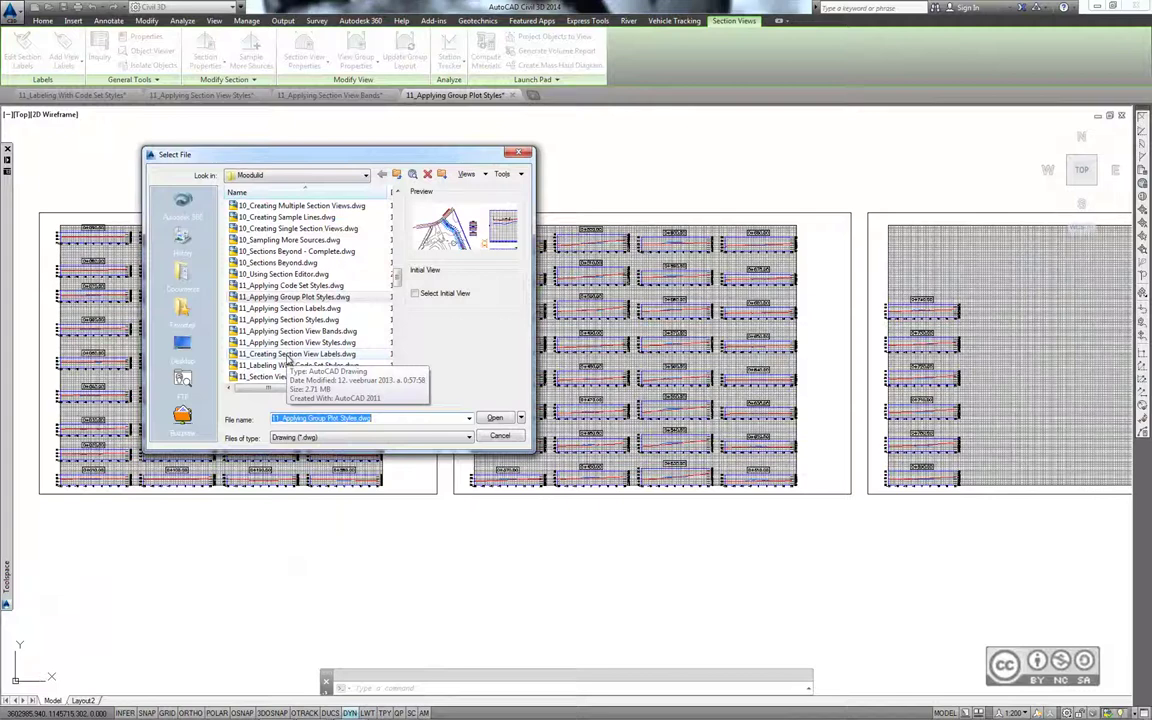
pyautogui.doubleClick(288, 354)
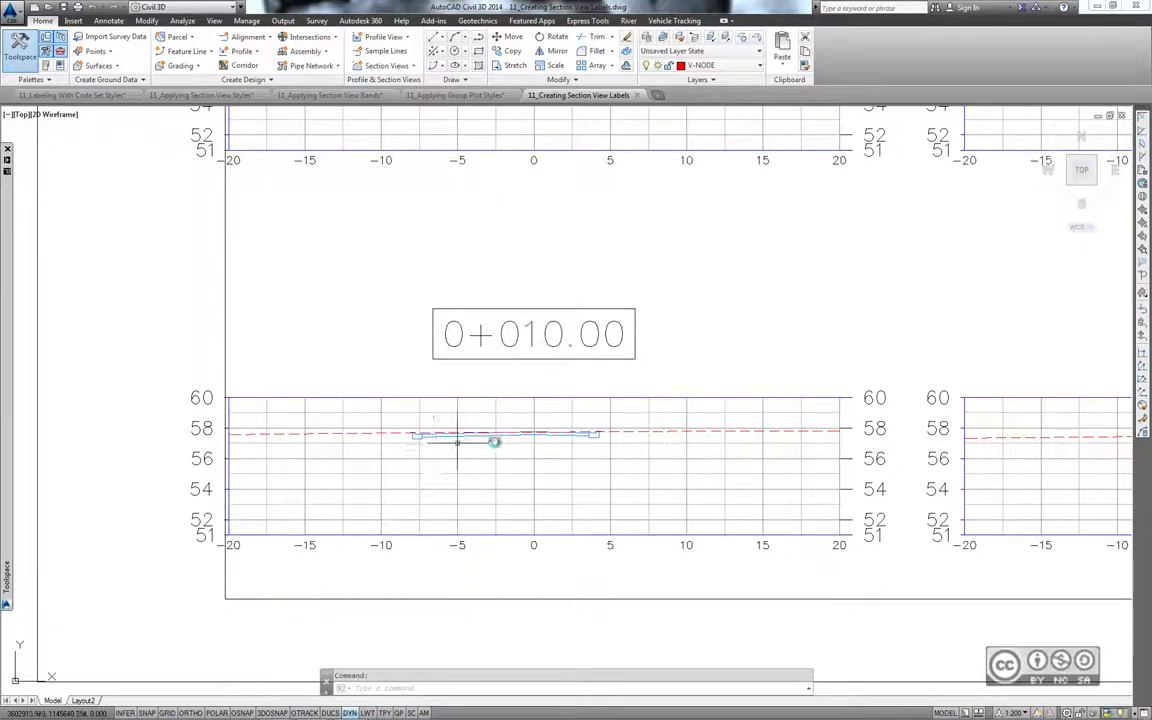
# - Zoom to section view 0+010.00 and launch Add Labels from the Annotate tab
pyautogui.scroll(3, 504, 440)
pyautogui.moveTo(504, 440); pyautogui.dragTo(565, 400, button='middle')
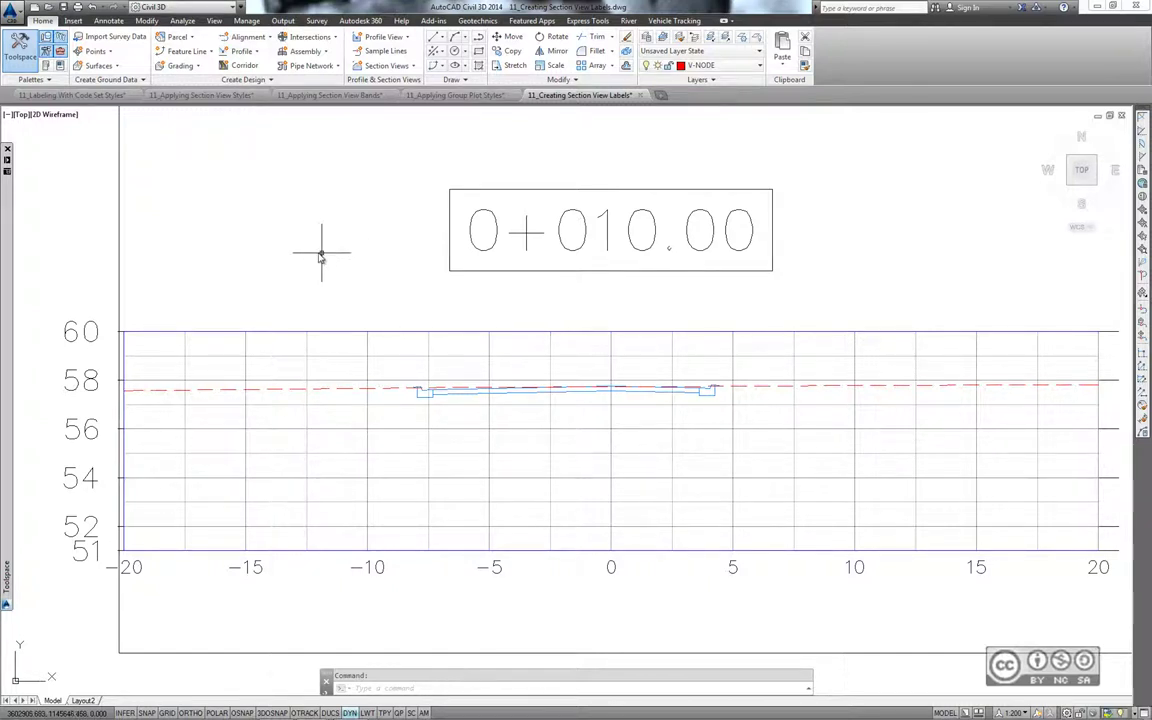
pyautogui.click(112, 21)
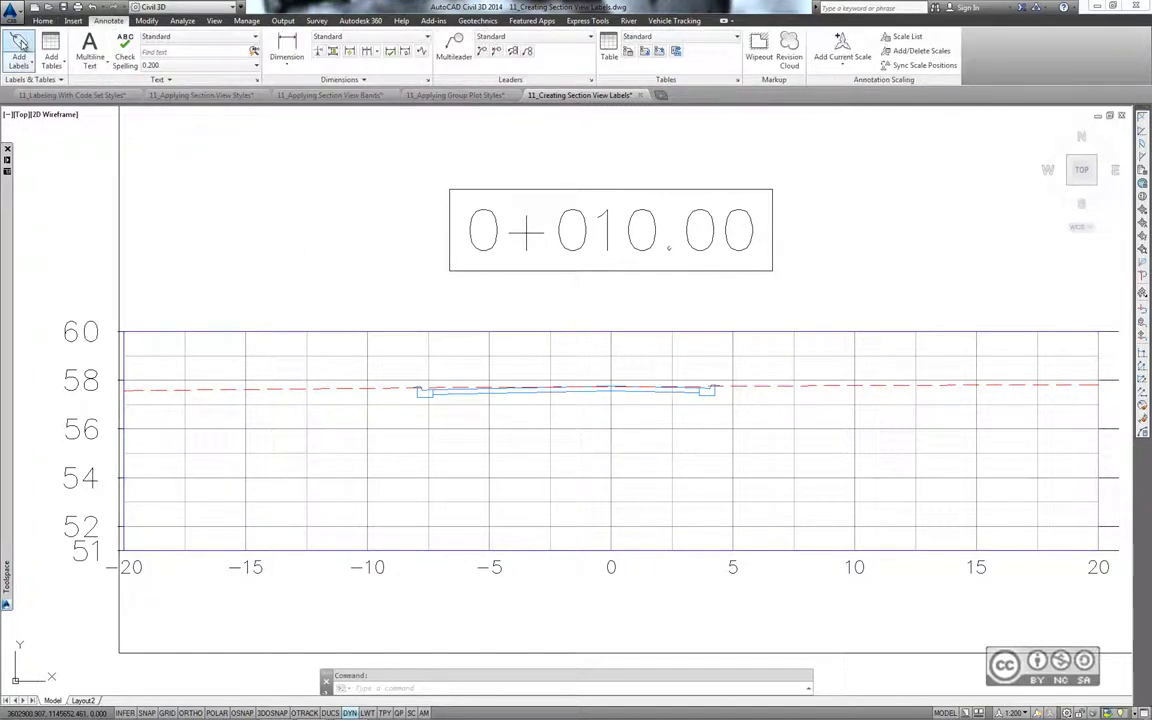
pyautogui.click(18, 45)
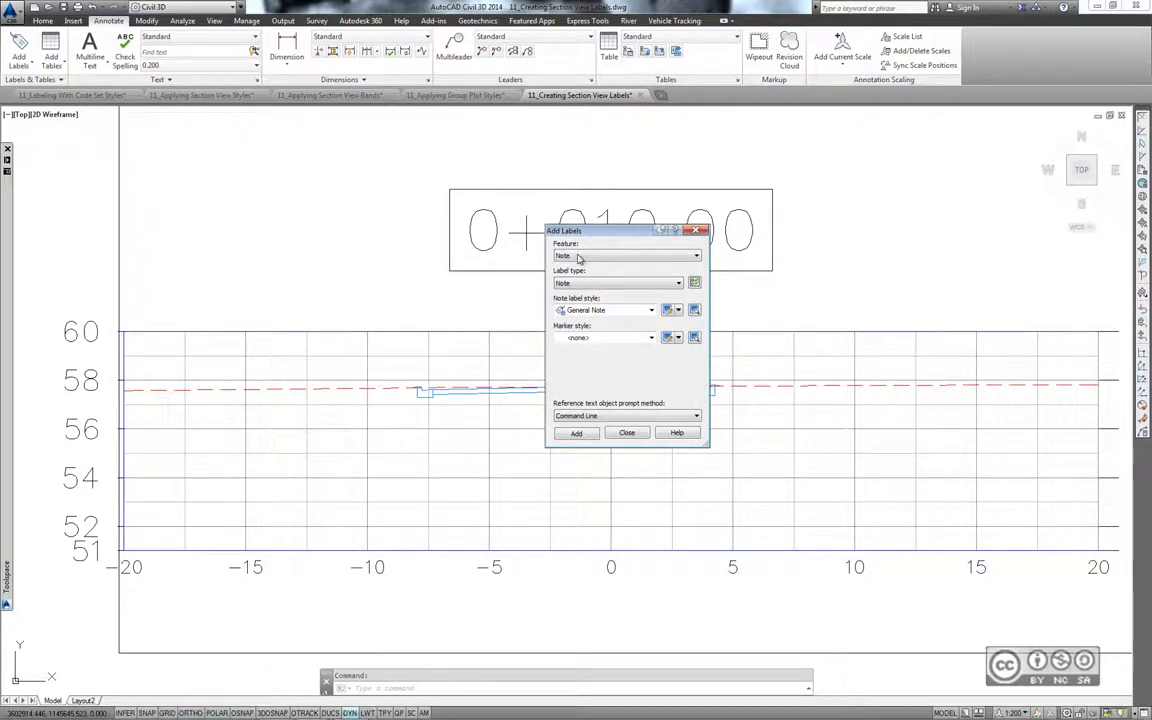
# - Configure a Section View Offset Elevation label with Offset over Elevation style and Basic marker, then add it
pyautogui.click(580, 256)
pyautogui.click(590, 262)
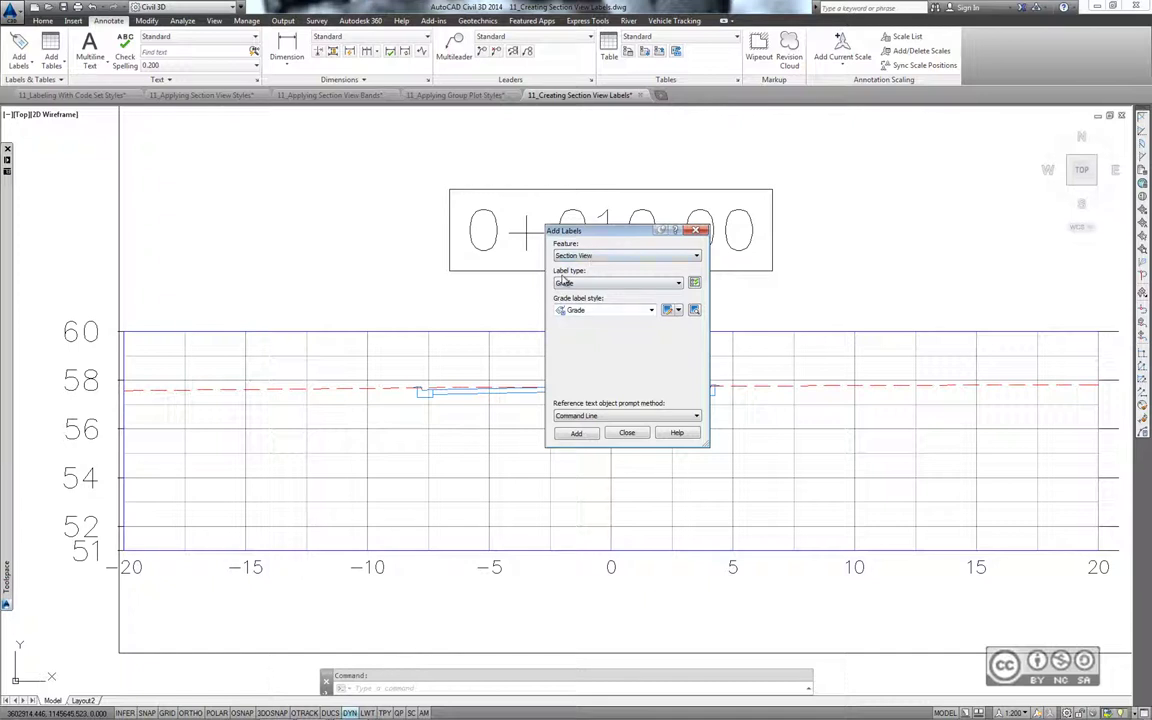
pyautogui.click(591, 284)
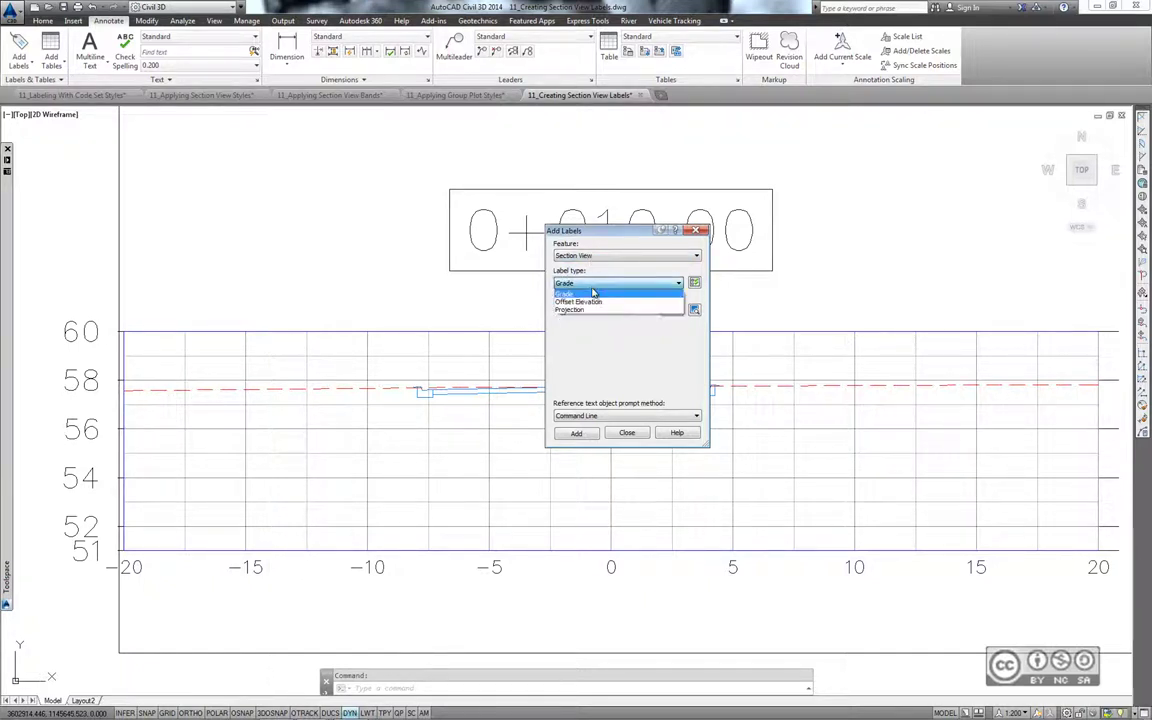
pyautogui.click(591, 293)
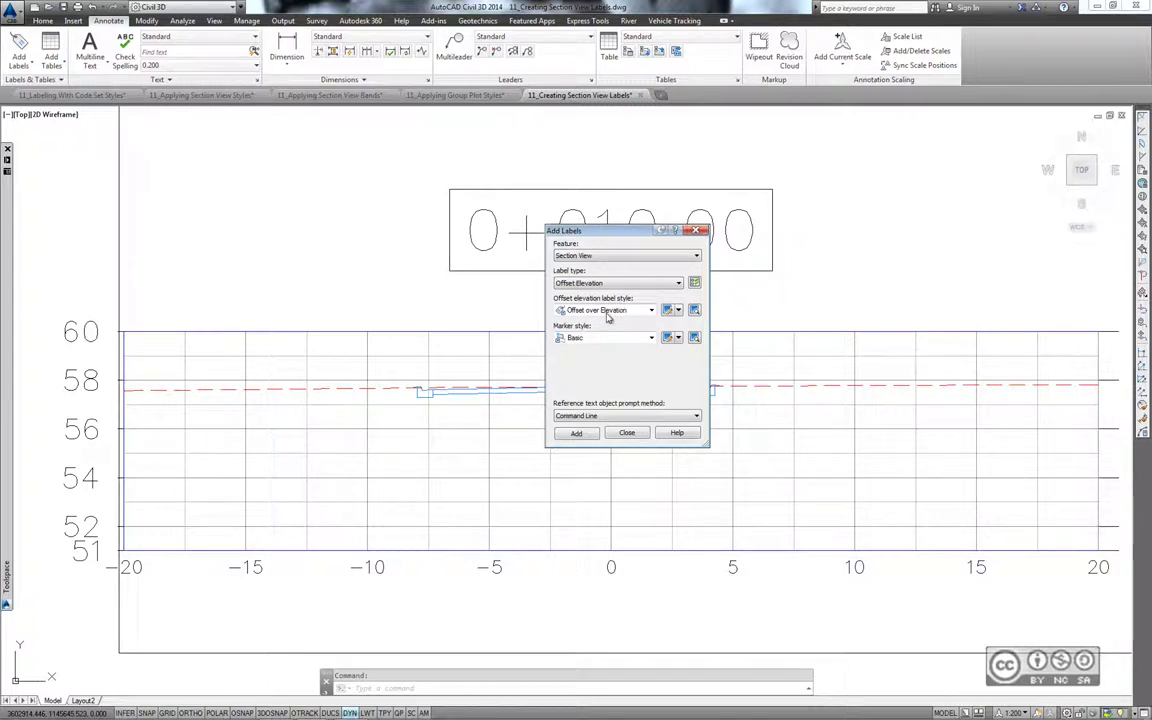
pyautogui.click(609, 312)
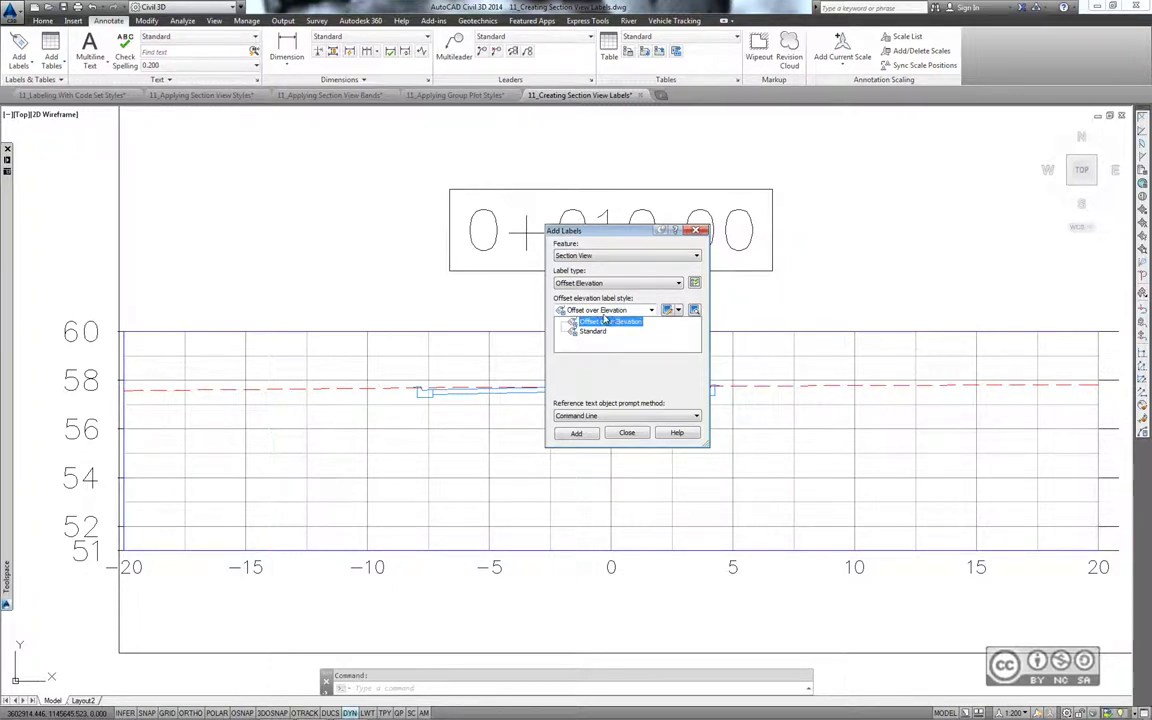
pyautogui.click(621, 320)
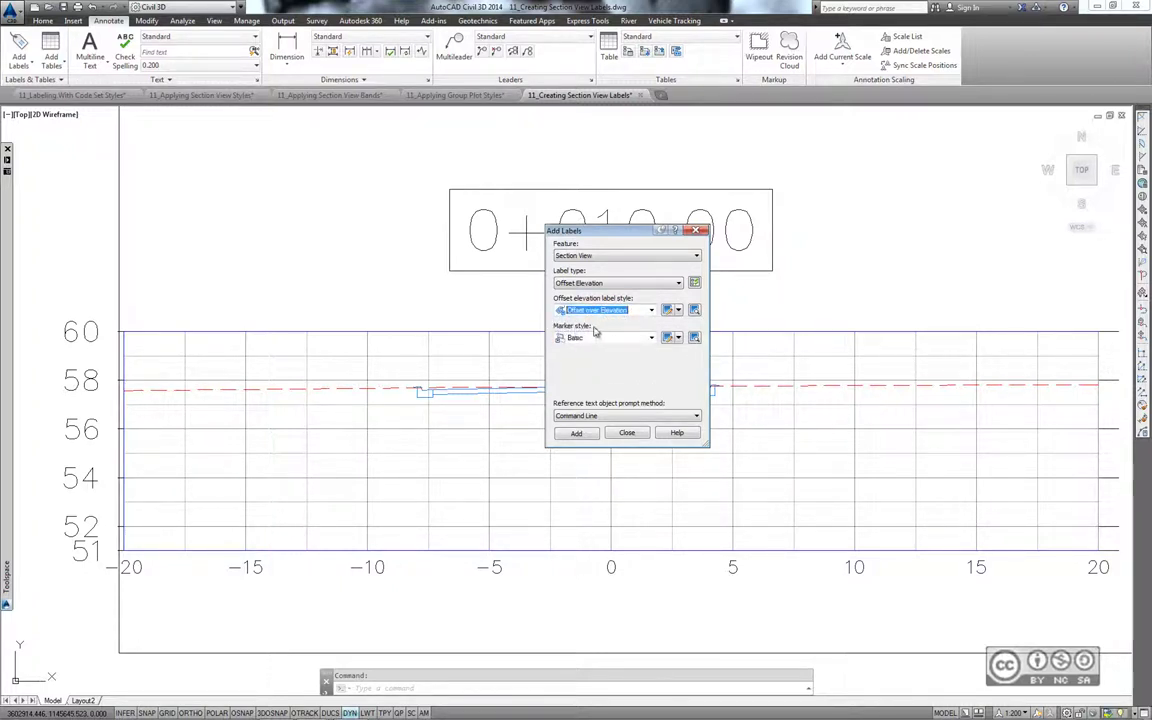
pyautogui.click(591, 339)
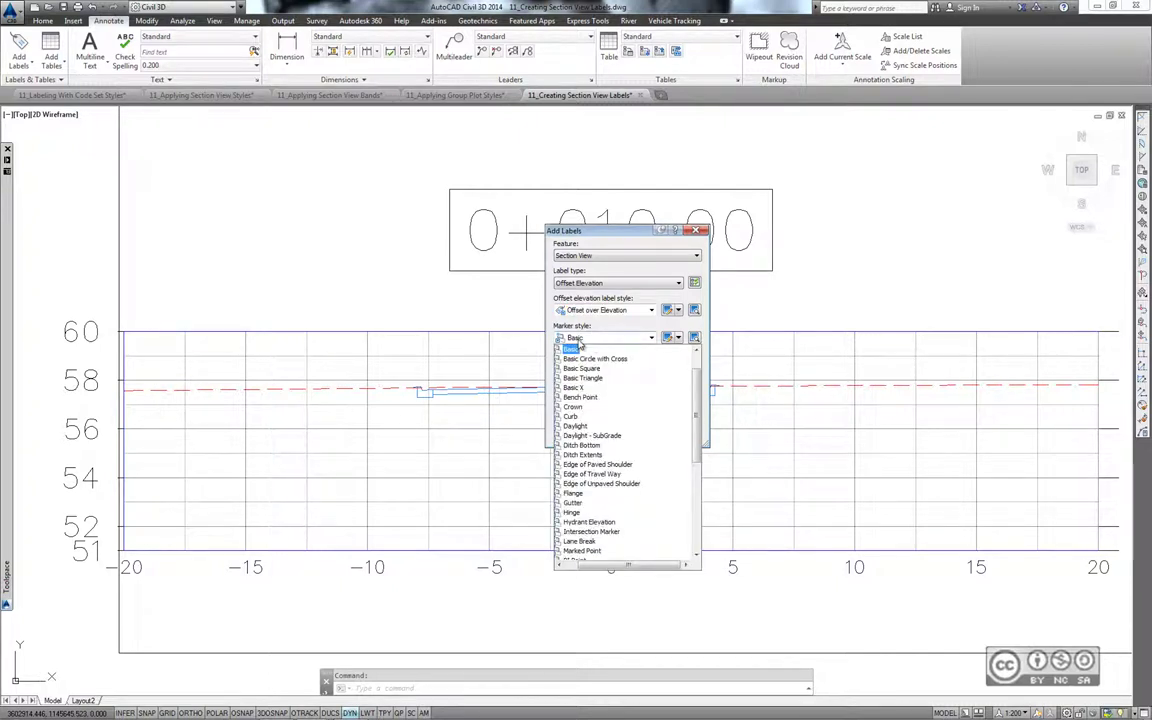
pyautogui.click(590, 348)
pyautogui.click(577, 434)
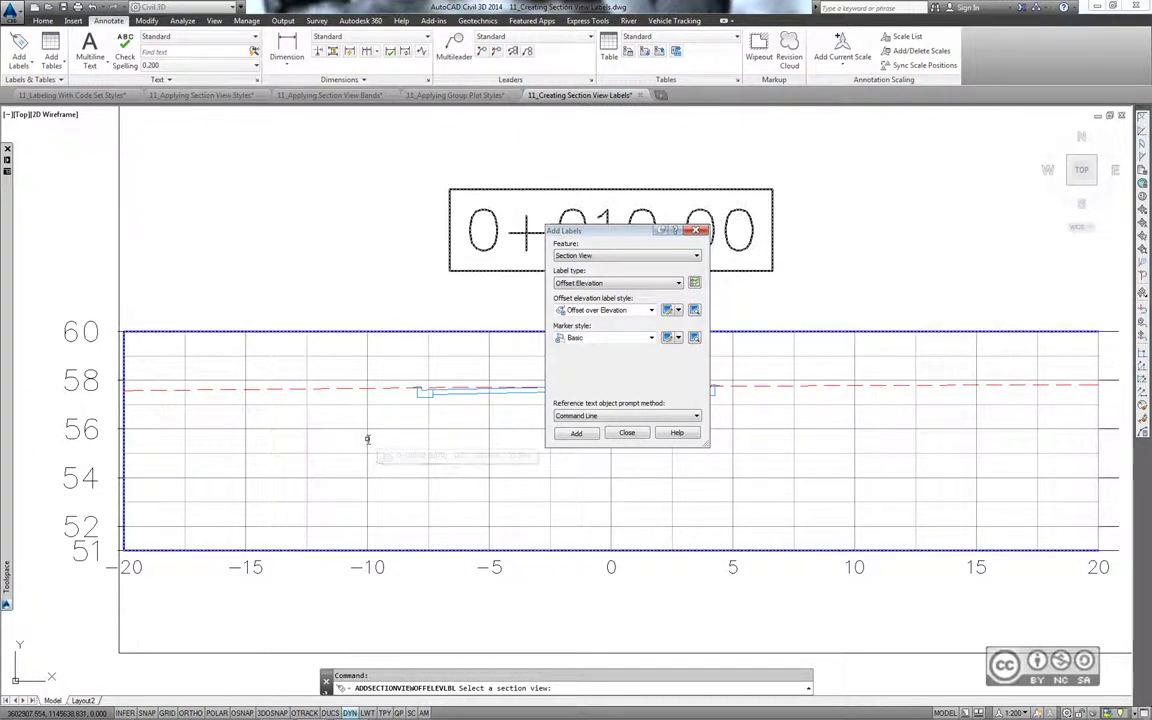
# - Snap to the left curb flowline endpoint to place the OFFSET=-7.77, ELEV = 57.59 label
pyautogui.click(375, 440)
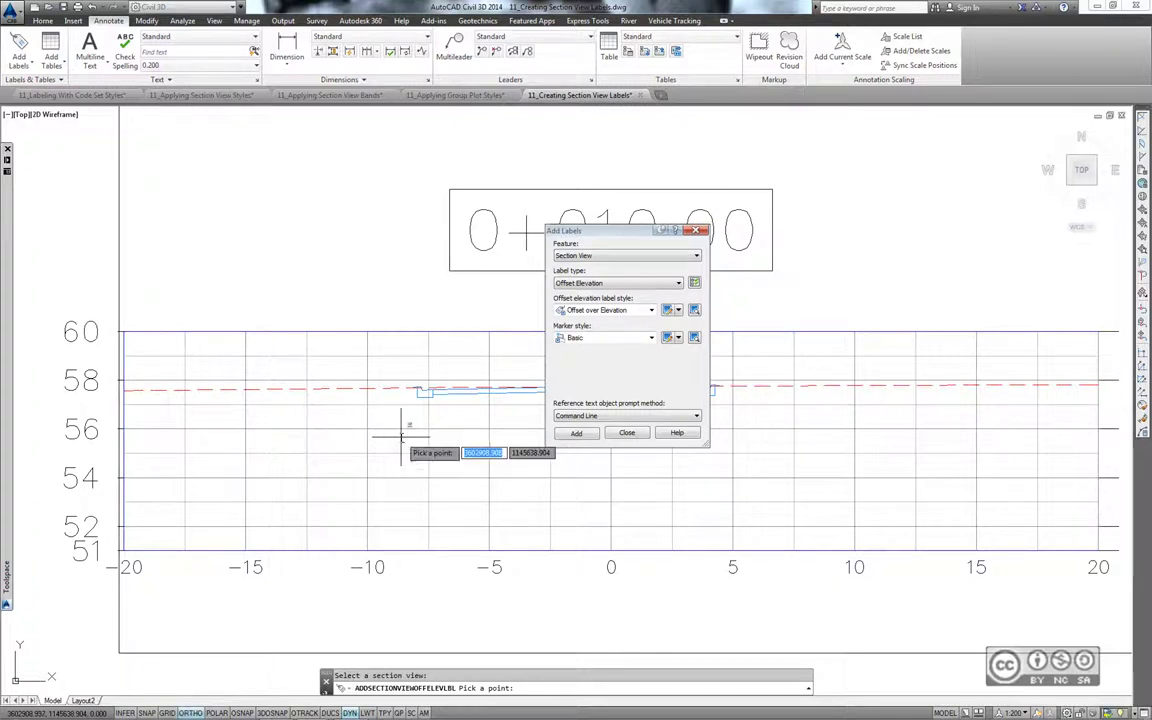
pyautogui.keyDown('shift'); pyautogui.rightClick(402, 441); pyautogui.keyUp('shift')
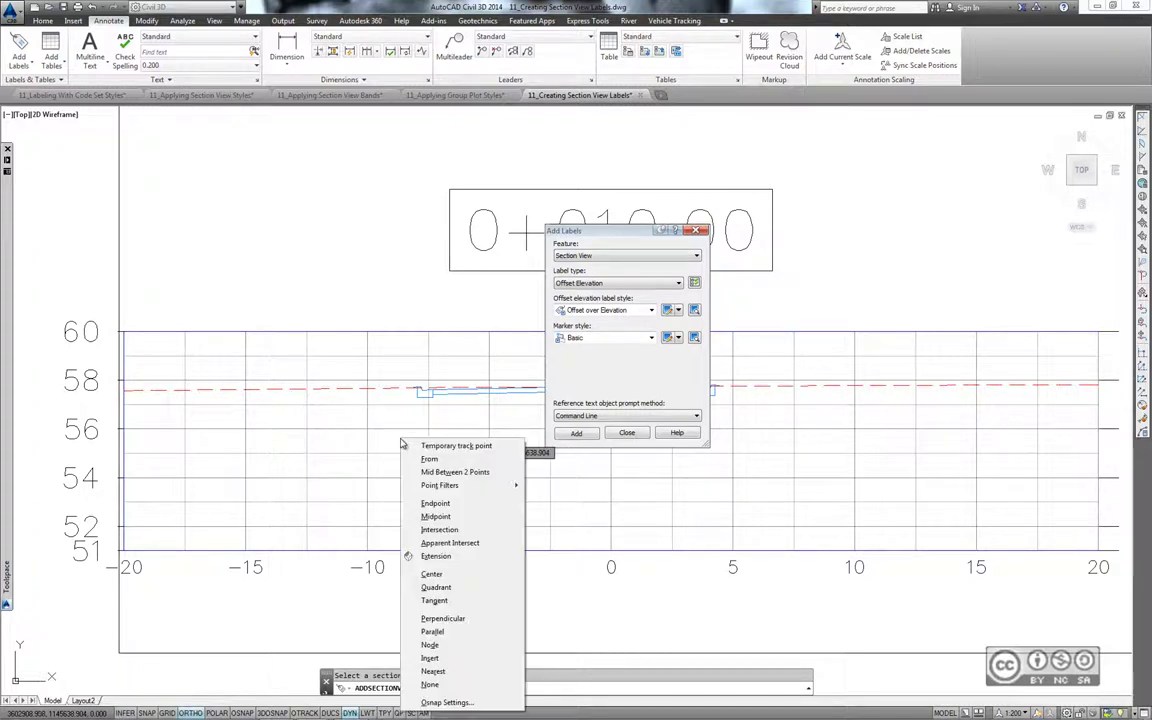
pyautogui.click(440, 505)
pyautogui.scroll(2, 424, 408)
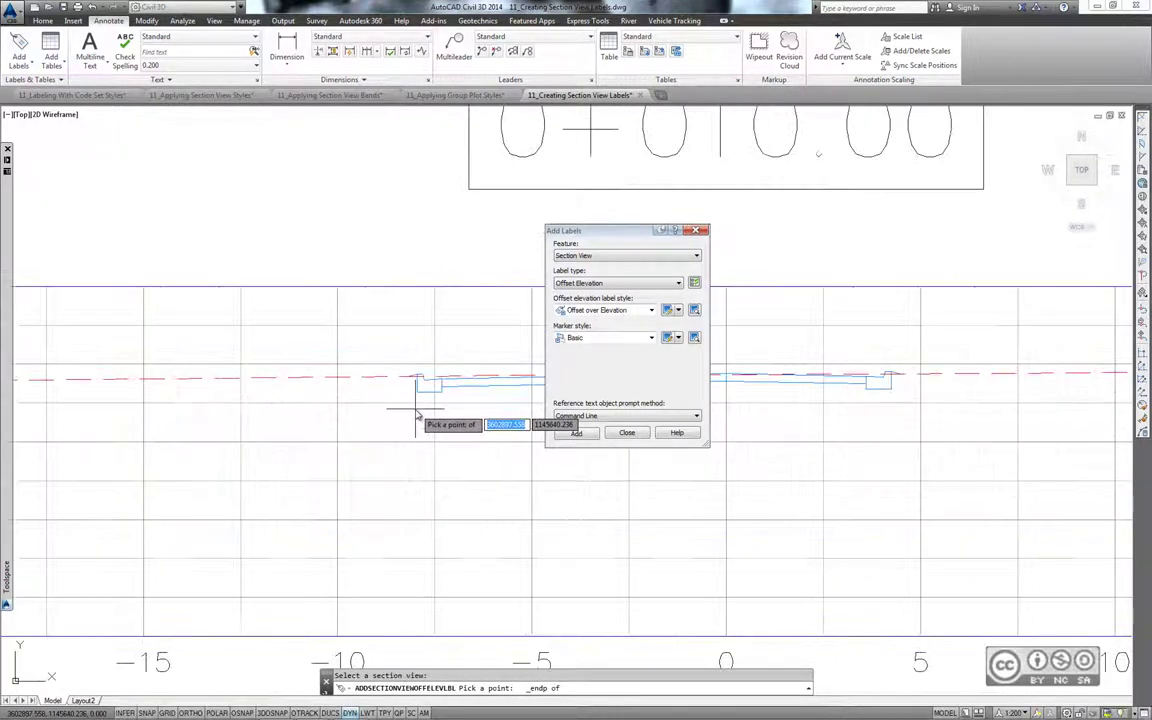
pyautogui.scroll(2, 424, 418)
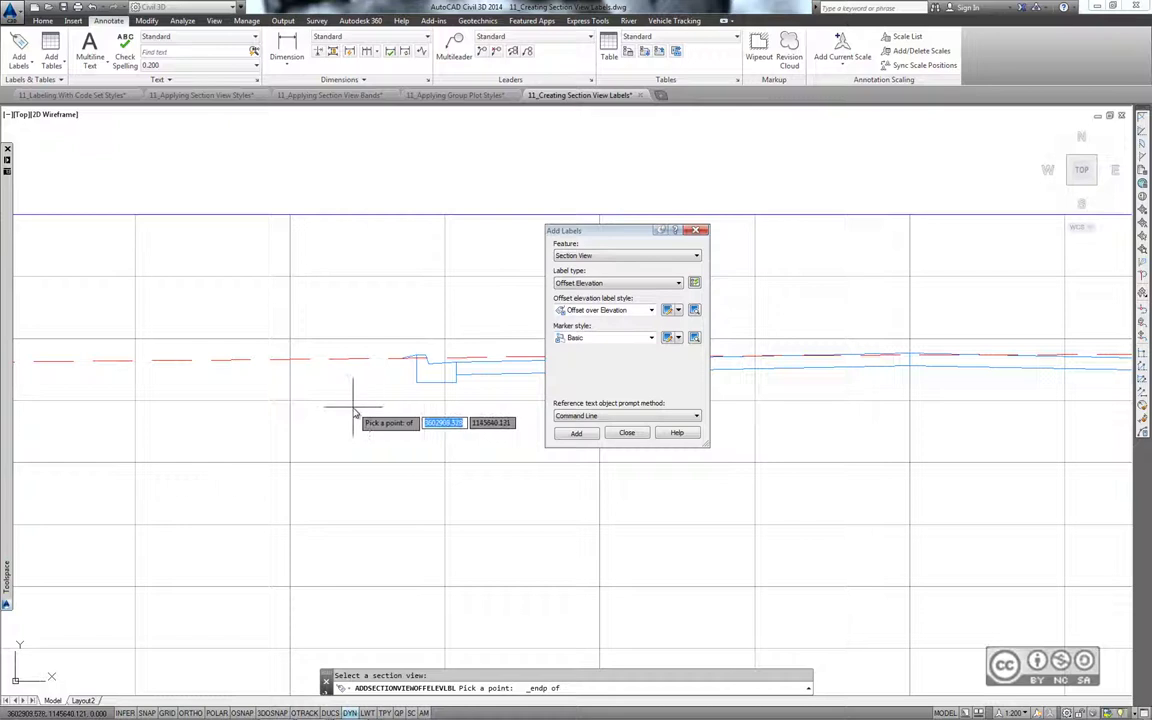
pyautogui.click(428, 366)
pyautogui.press('Escape')
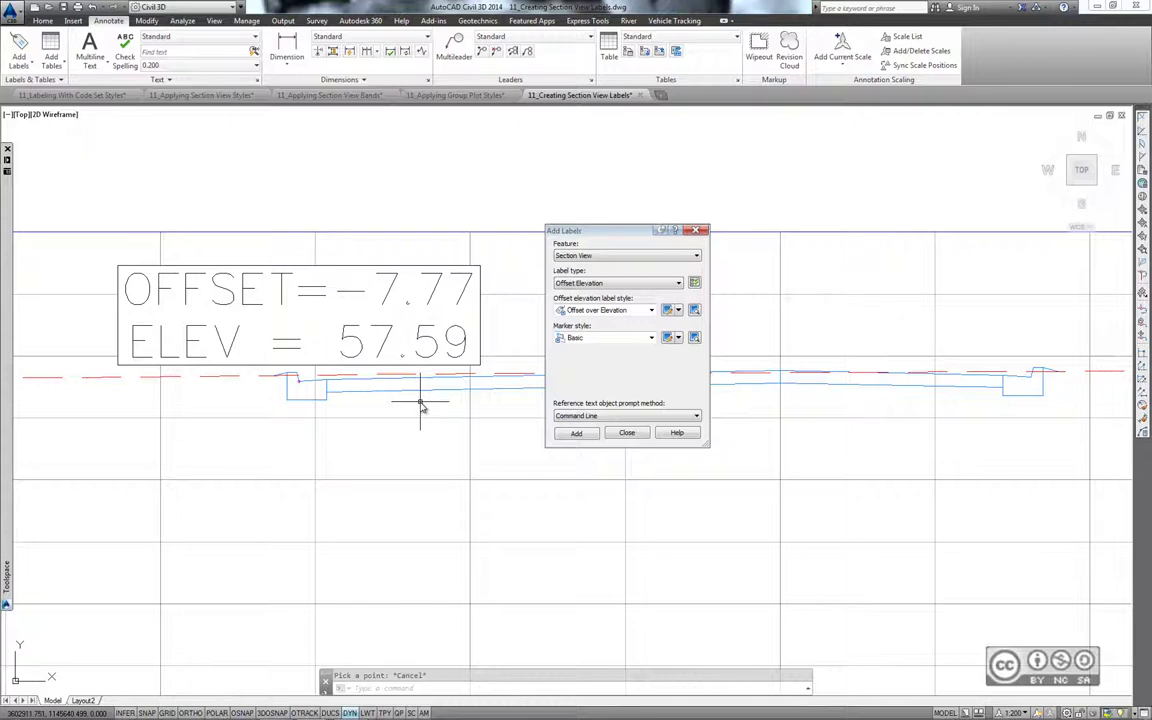
# - Move the OFFSET/ELEV label up and left of the curb so it gets a leader
pyautogui.click(230, 340)
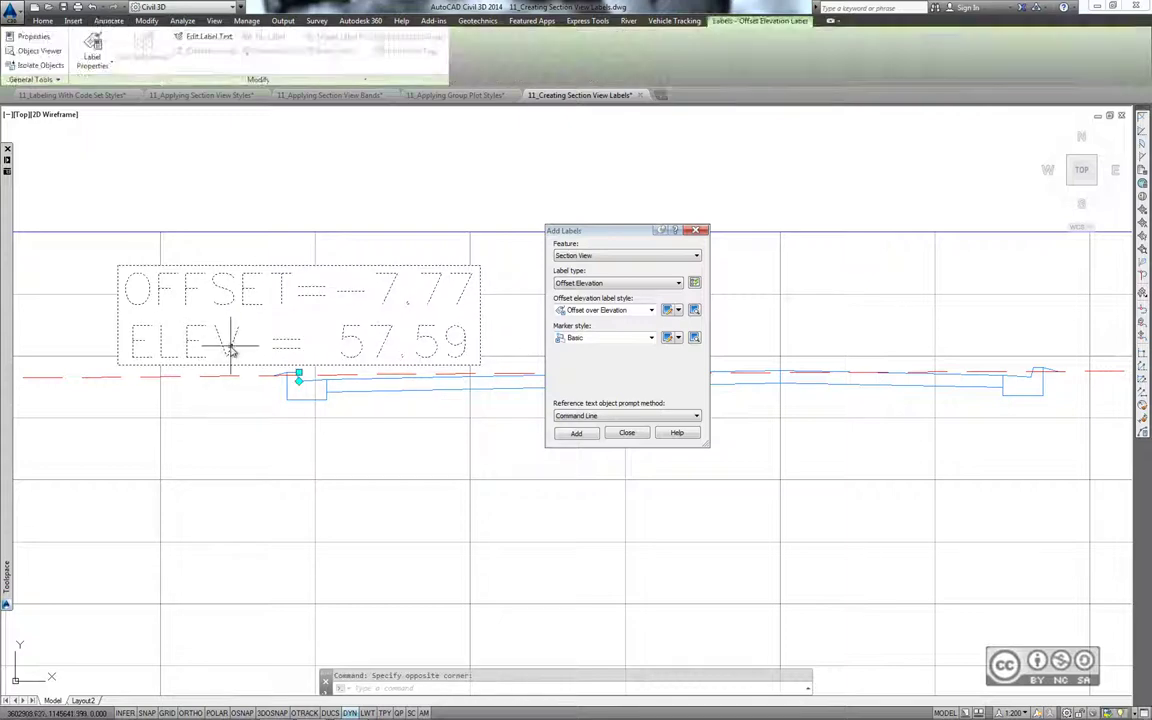
pyautogui.scroll(-2, 300, 465)
pyautogui.click(375, 462)
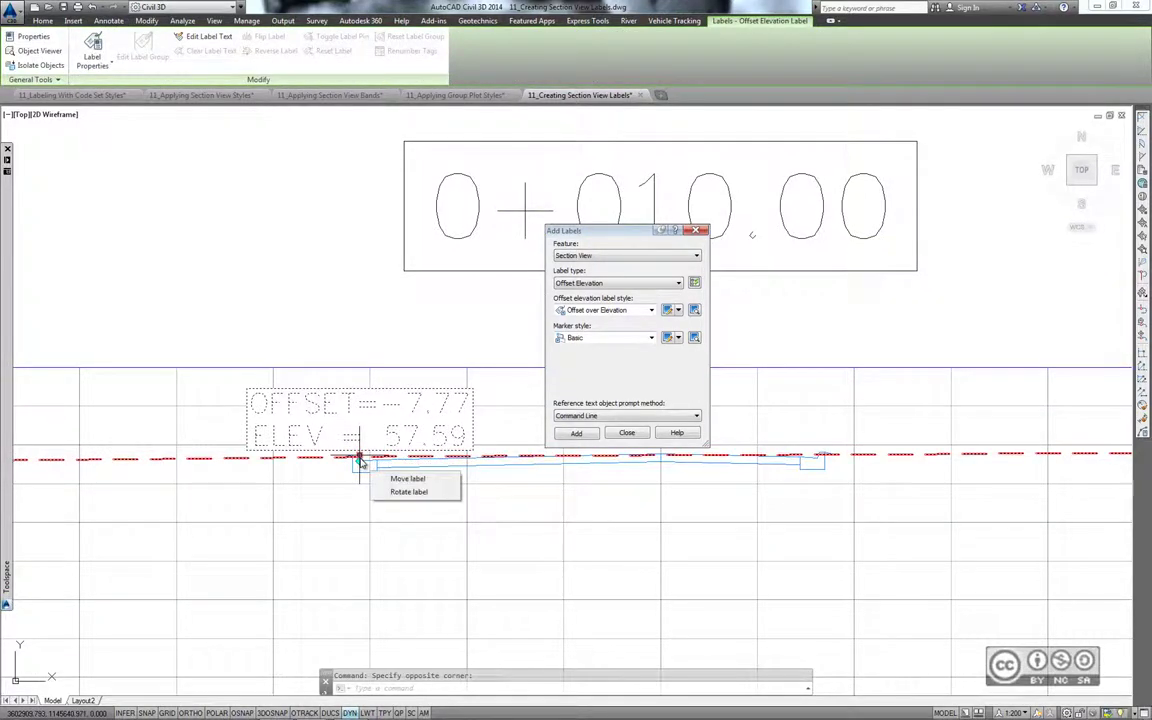
pyautogui.click(358, 459)
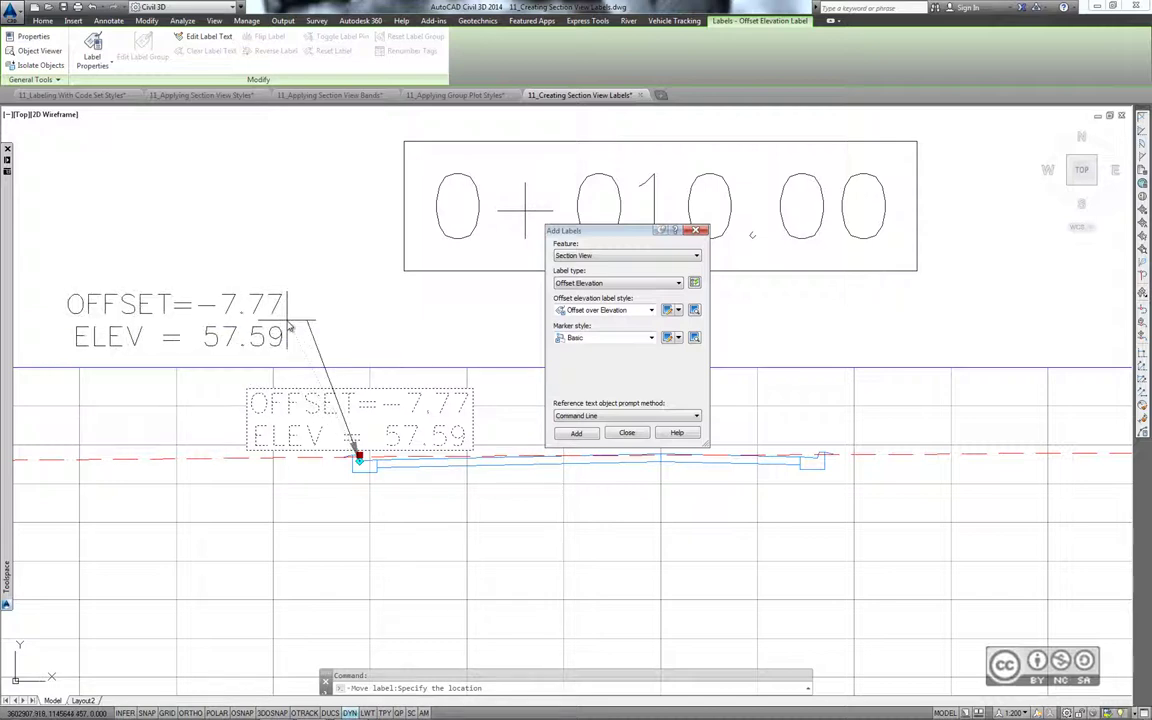
pyautogui.click(293, 320)
pyautogui.moveTo(354, 319)
pyautogui.moveTo(390, 337); pyautogui.dragTo(455, 337, button='middle')
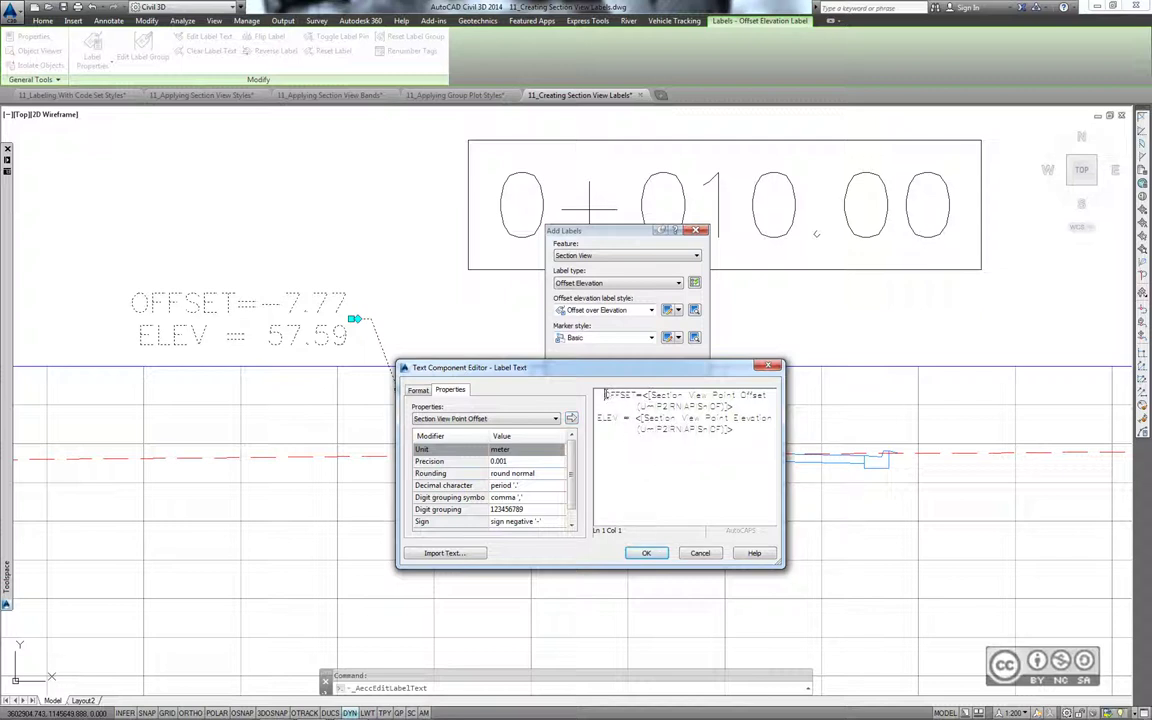
# - Add a new first line 'CURB FLOWLINE' to the label text and confirm it
pyautogui.press('Return')
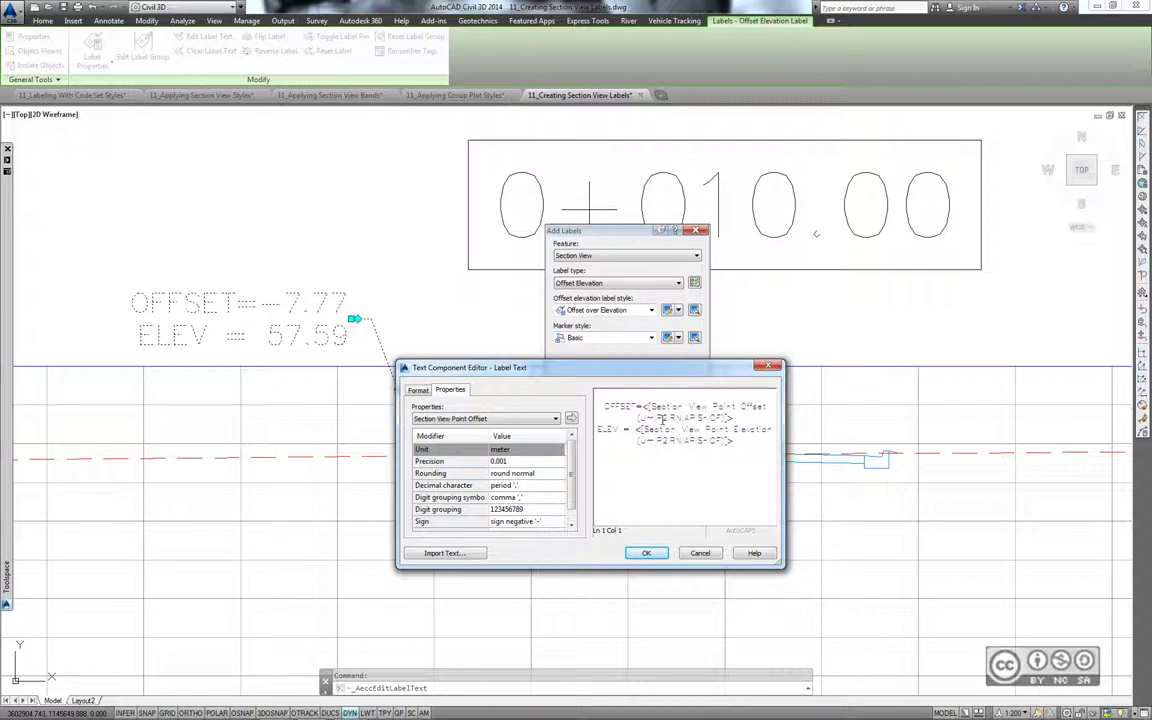
pyautogui.write('CURB FLOWLINE')
pyautogui.click(647, 554)
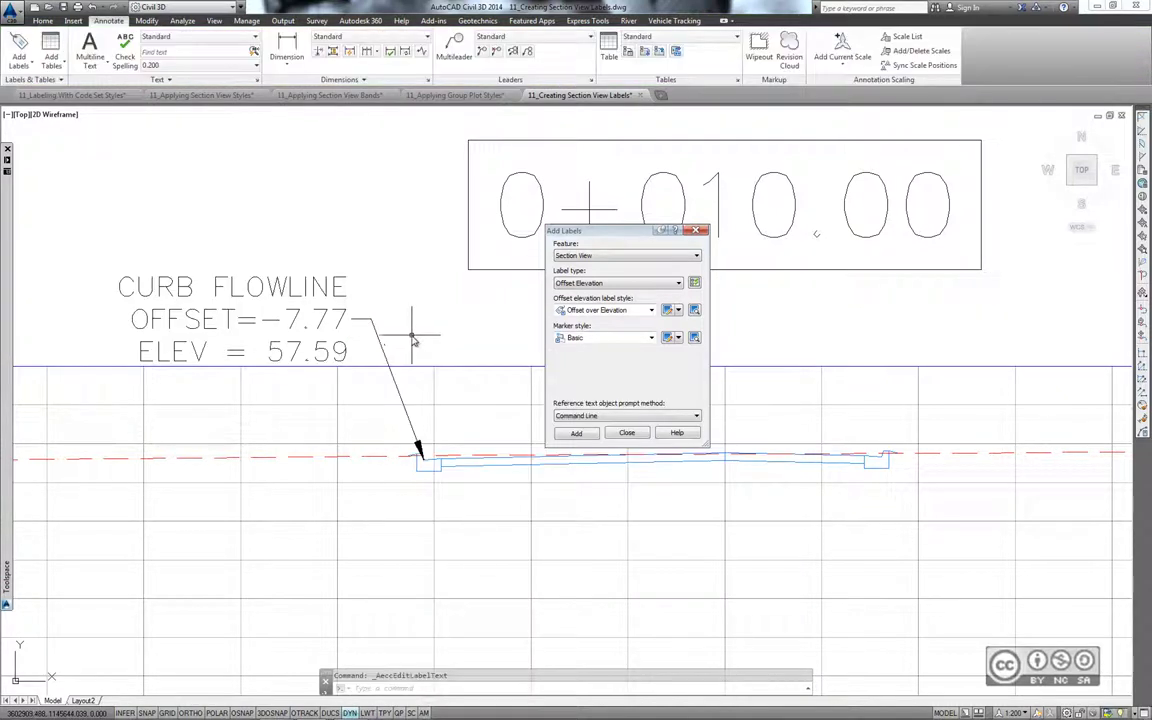